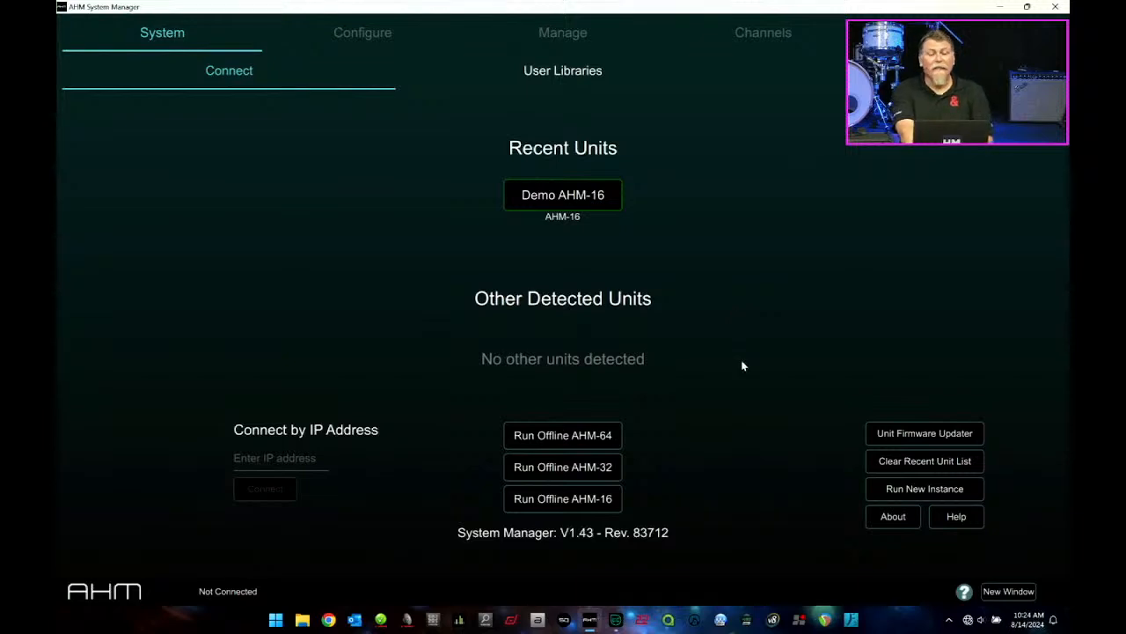
Connect to the recent unit Demo AHM-16 through its admin login.
click(584, 193)
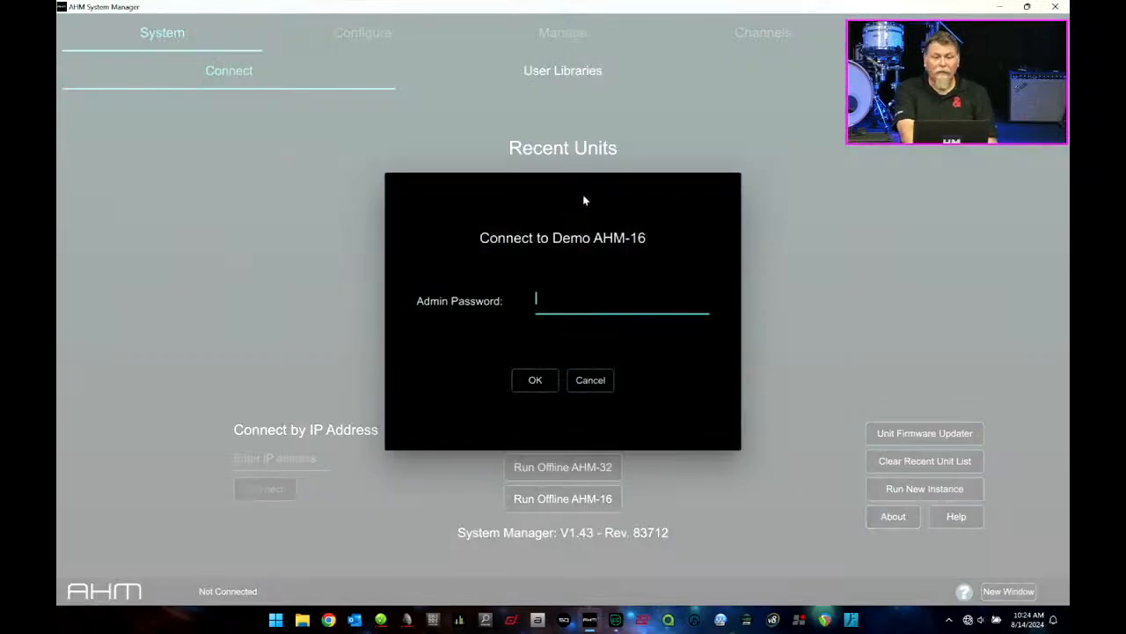
click(534, 380)
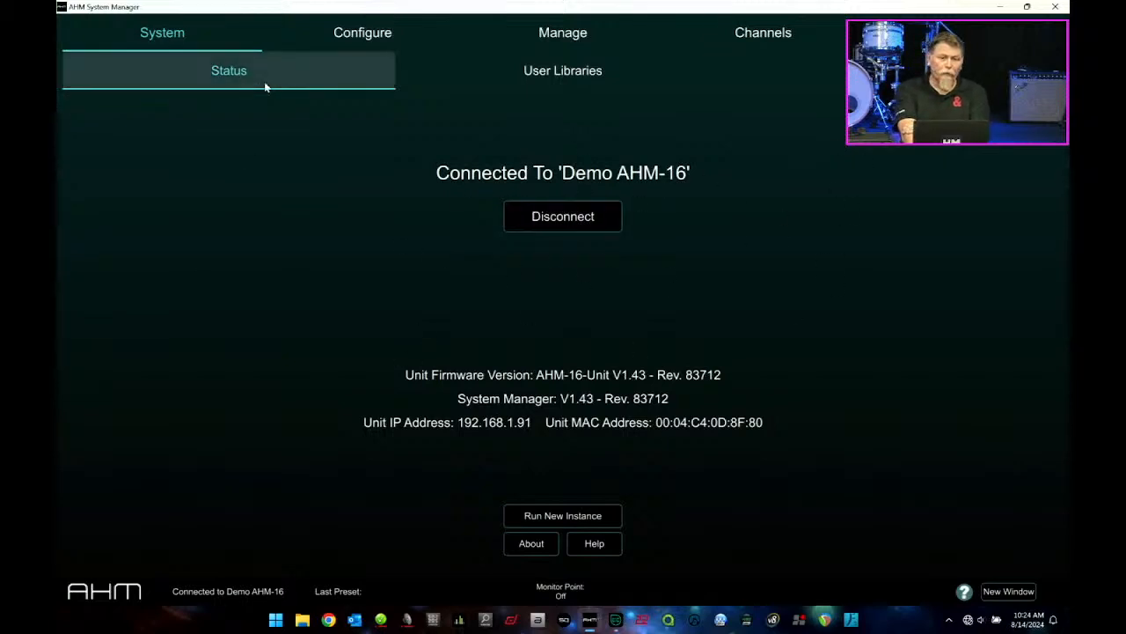
Examine the user libraries, the system event logs and the unit's connection status.
click(563, 75)
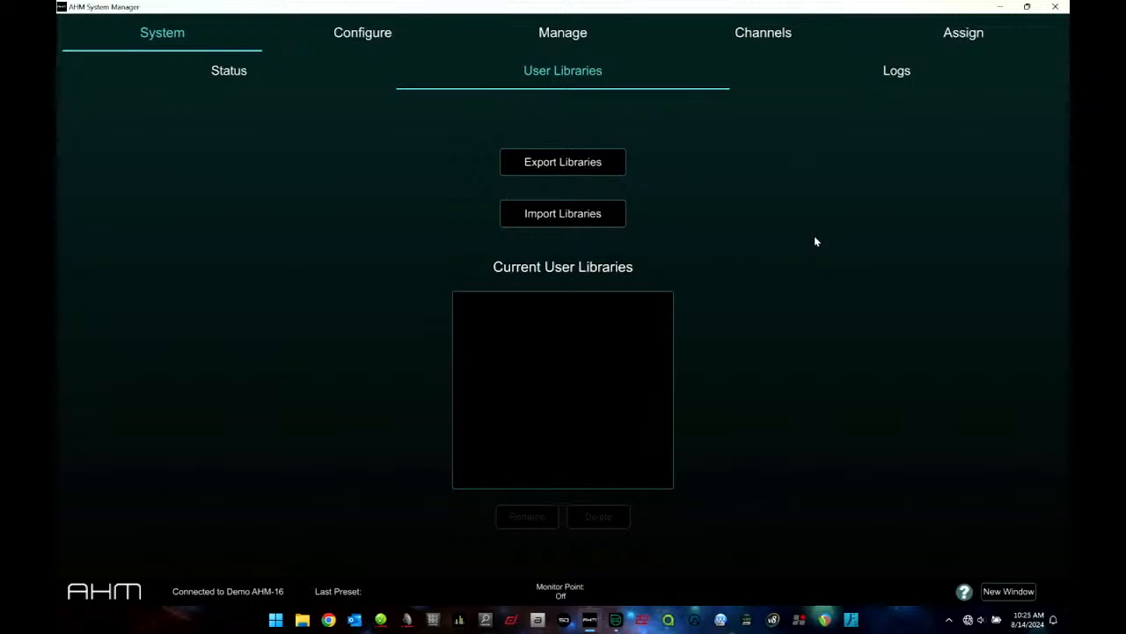
click(893, 73)
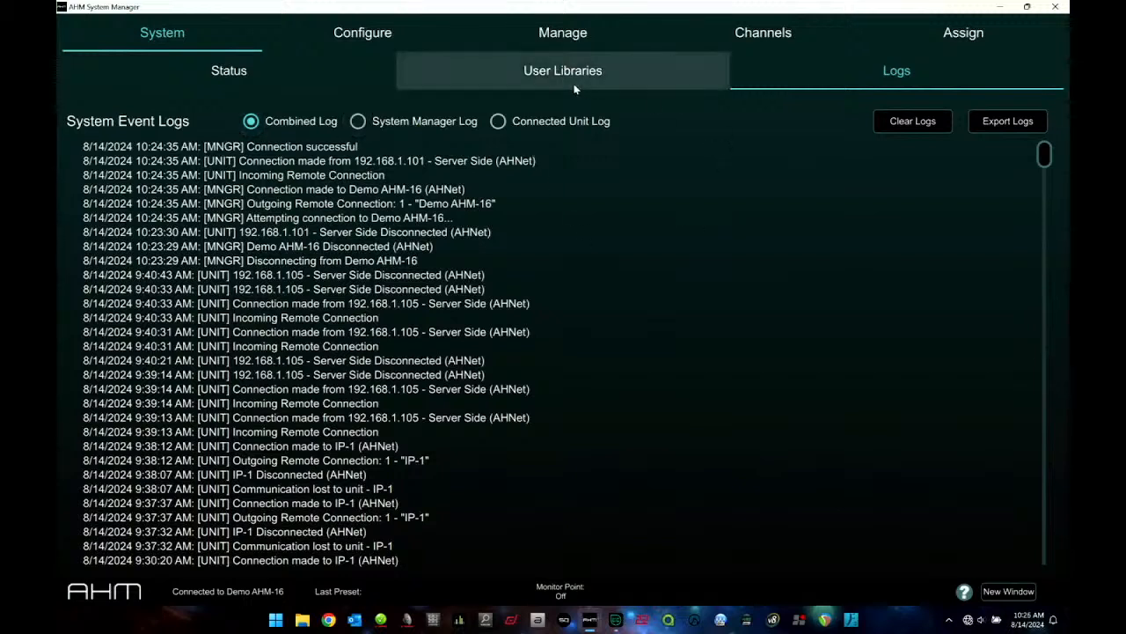
click(264, 76)
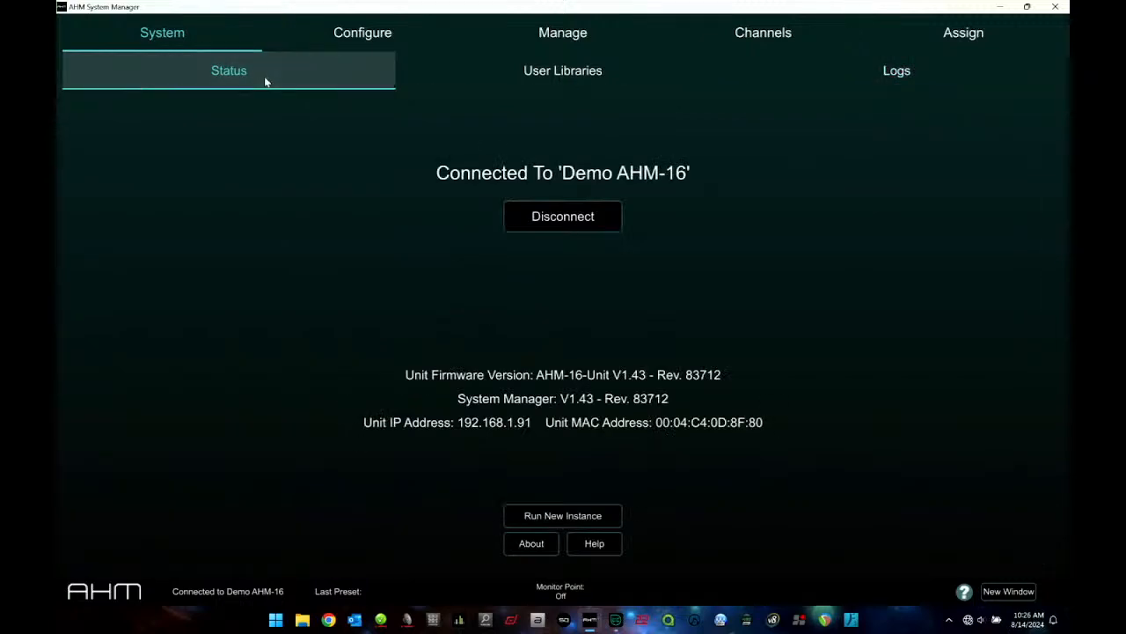
click(889, 69)
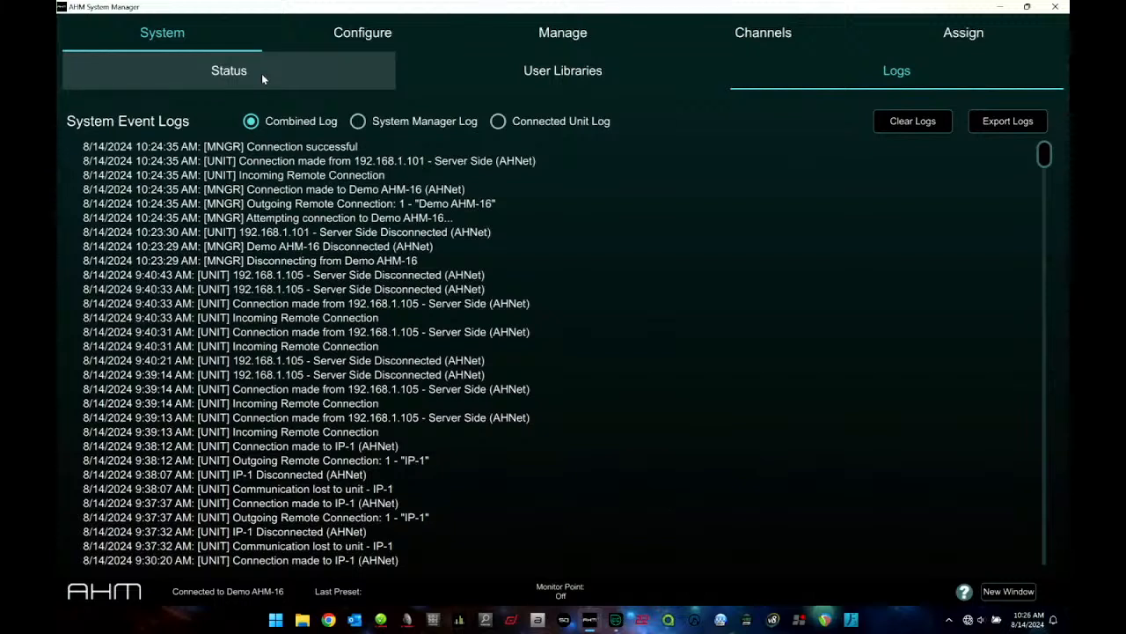
Examine the stereo pair settings for the unit's inputs and leave them without applying changes.
click(398, 37)
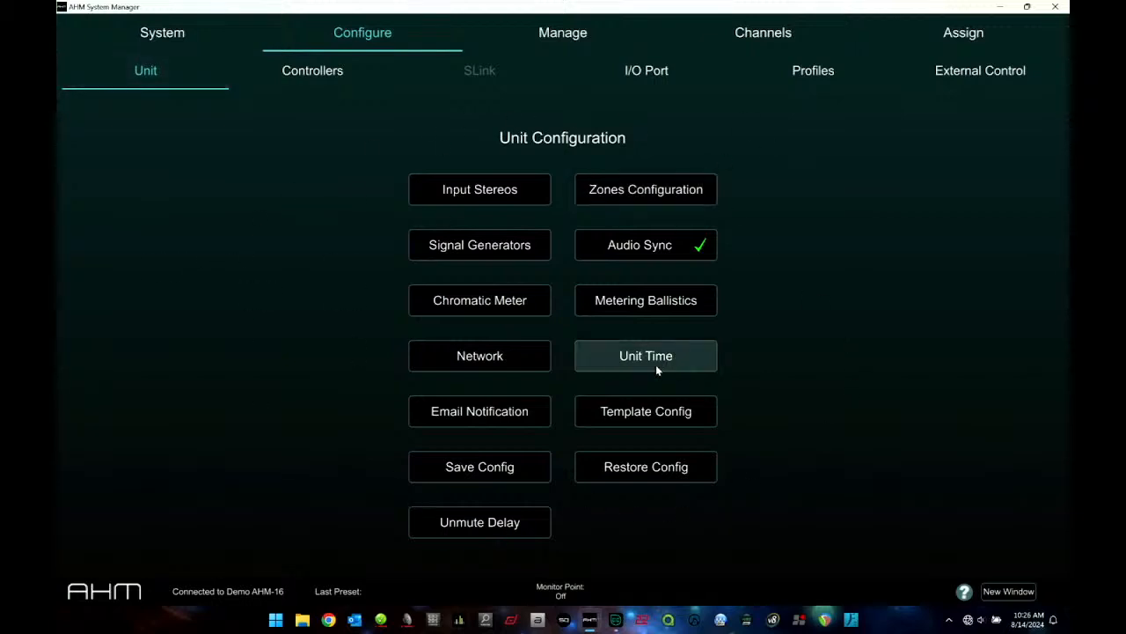
click(504, 192)
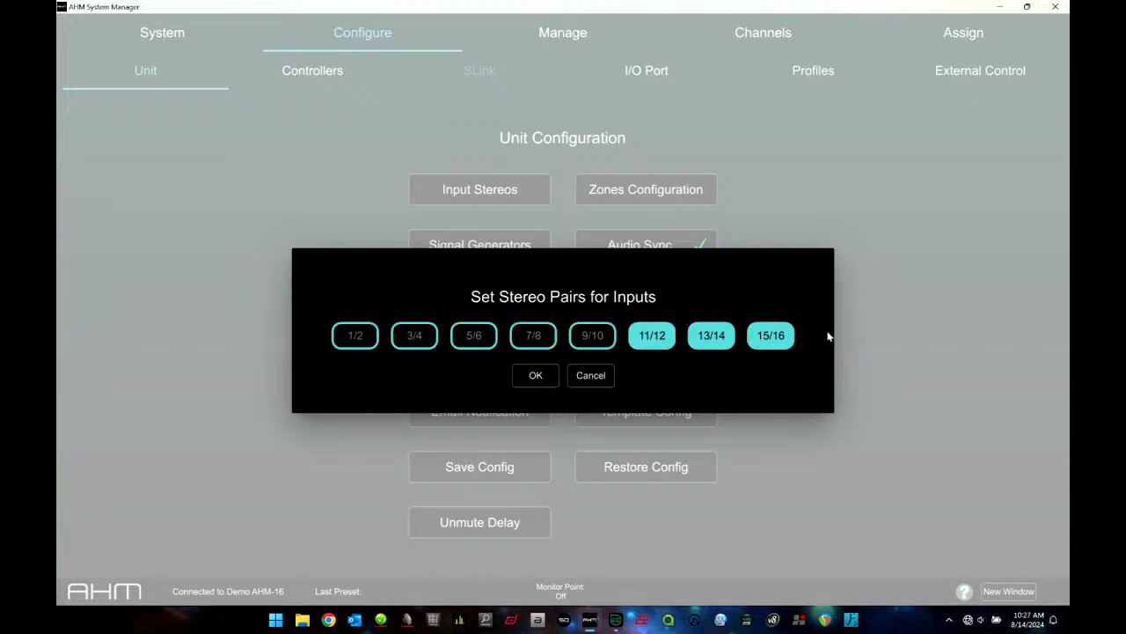
click(591, 377)
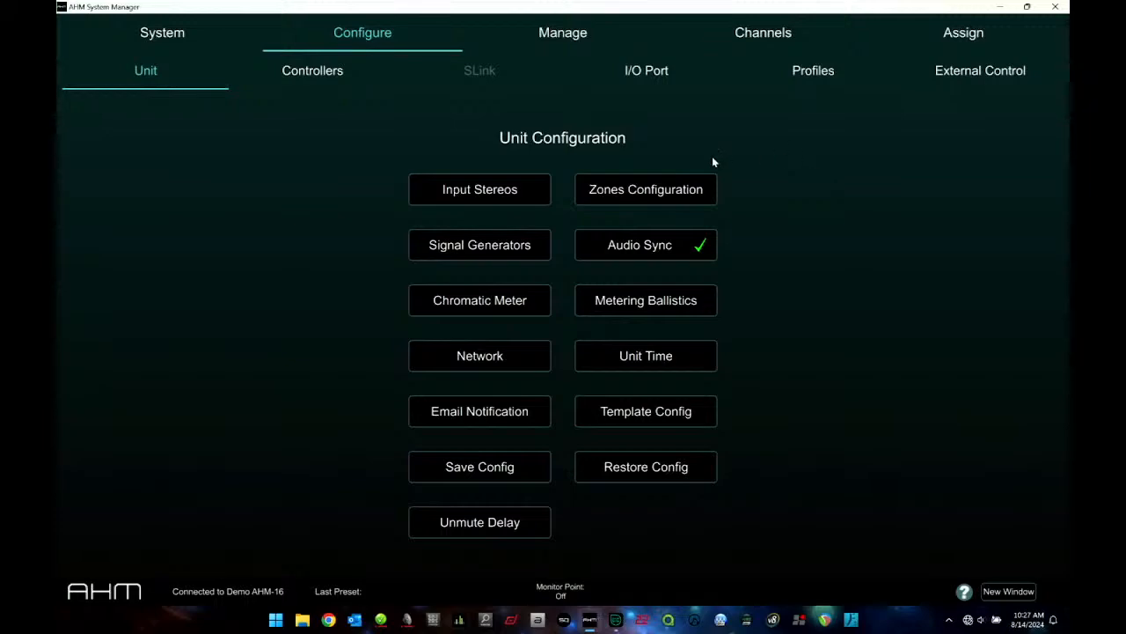
Examine the zones configuration and the selectable numbers of zones.
click(643, 190)
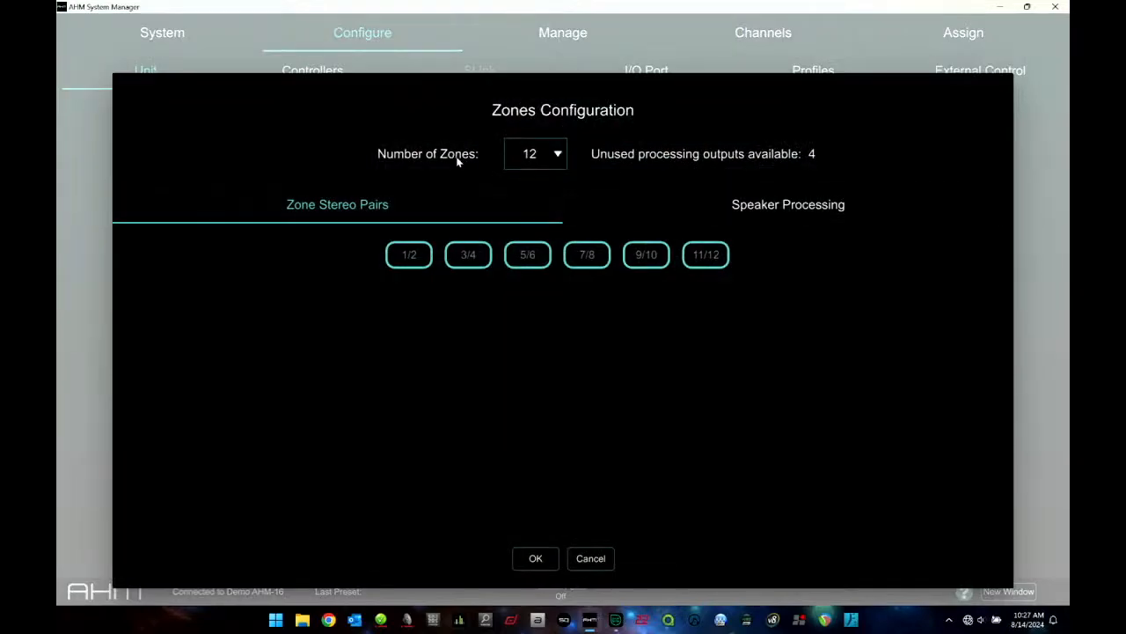
click(560, 153)
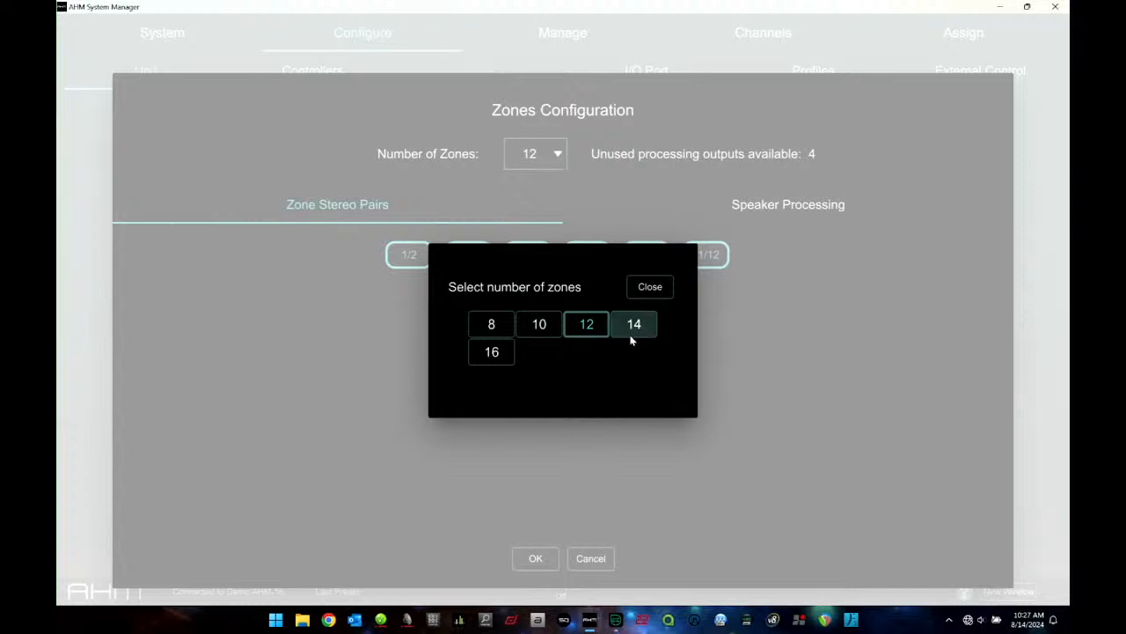
click(651, 287)
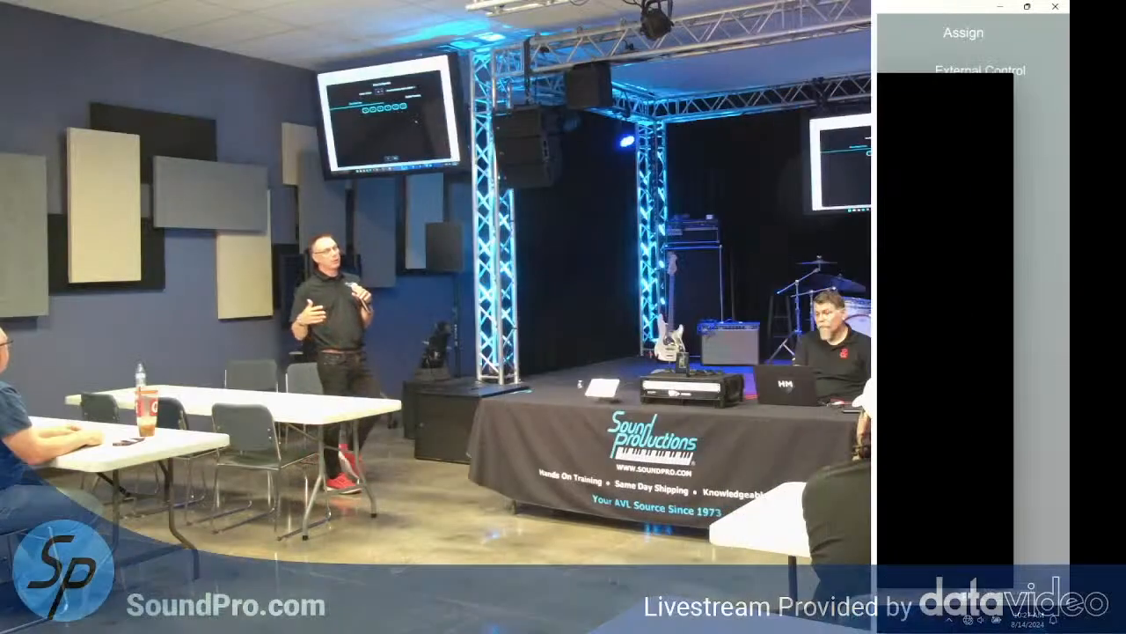
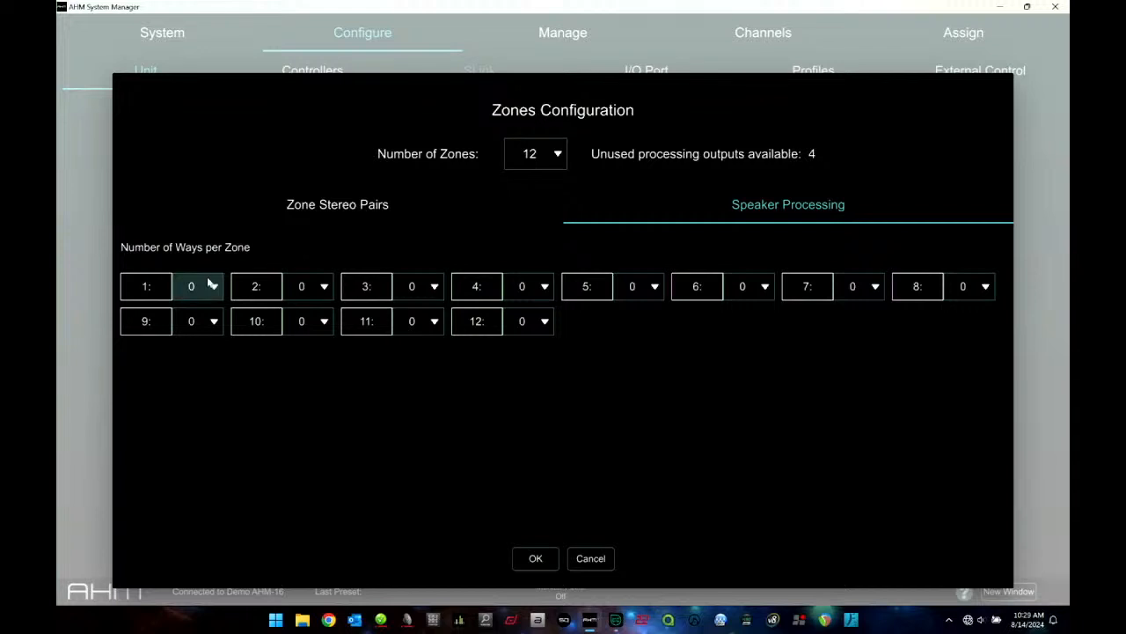
Set zone 1's speaker processing to 2 ways in the zones configuration.
click(213, 286)
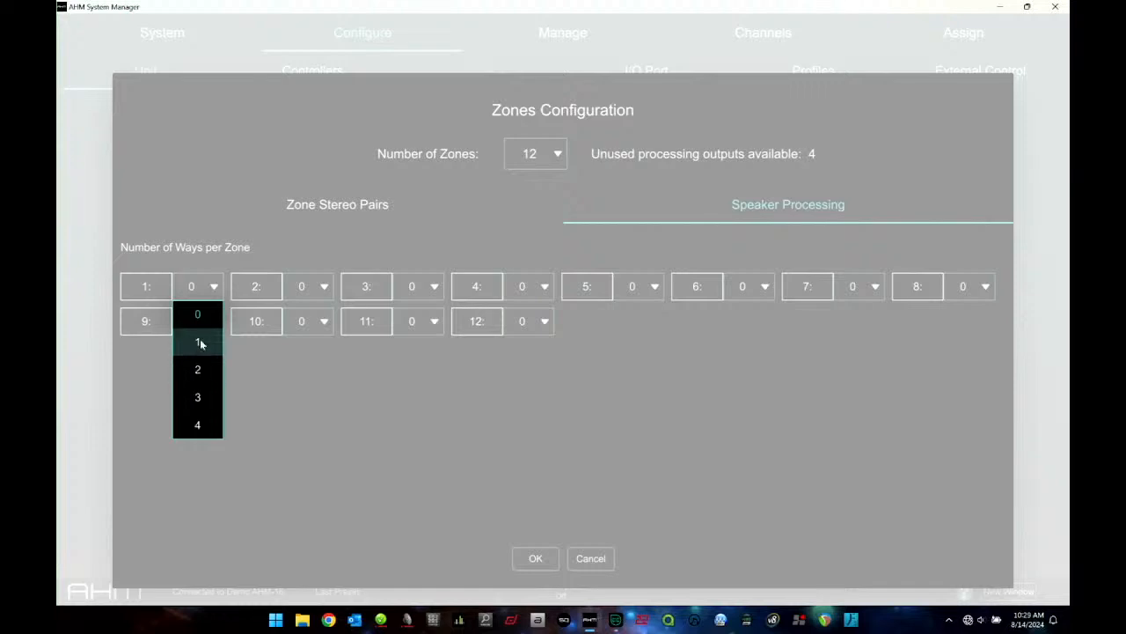
click(406, 453)
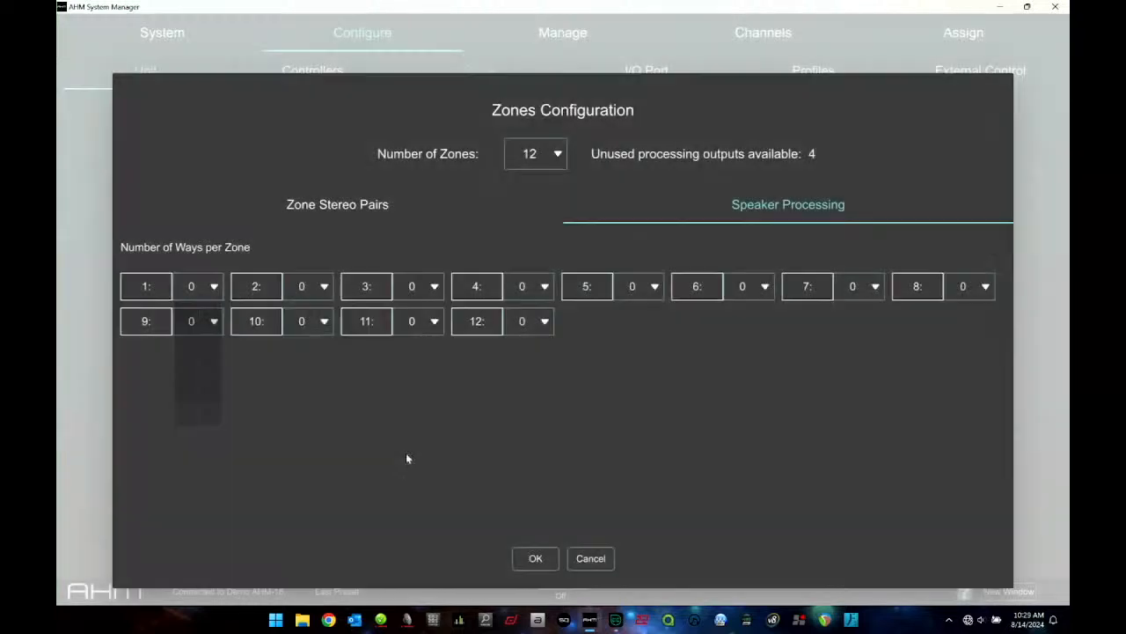
click(220, 292)
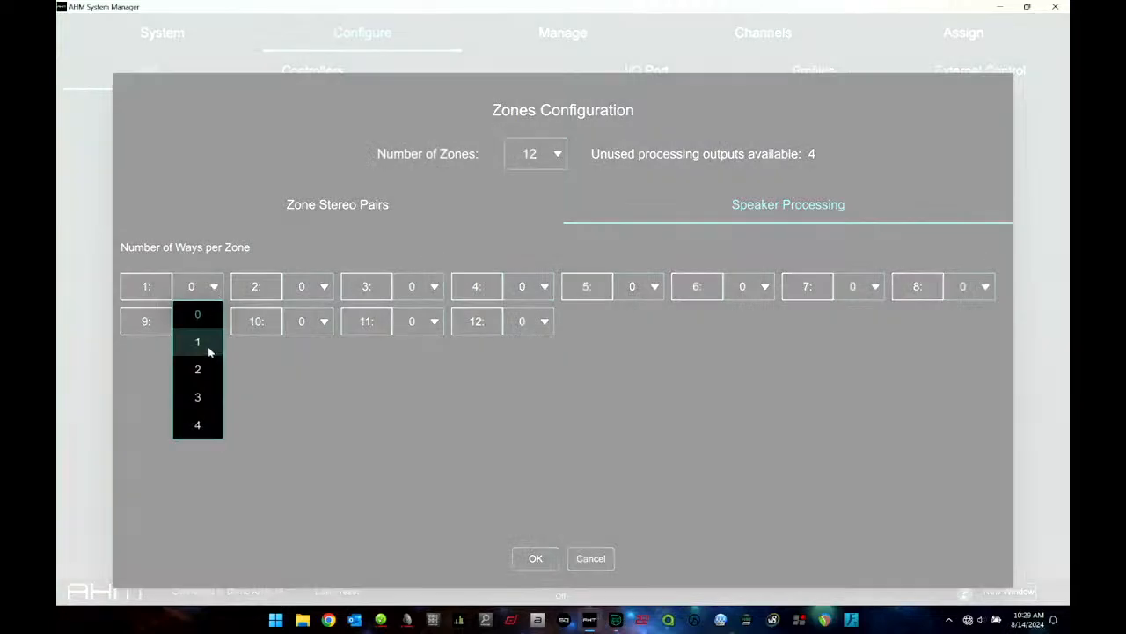
click(197, 370)
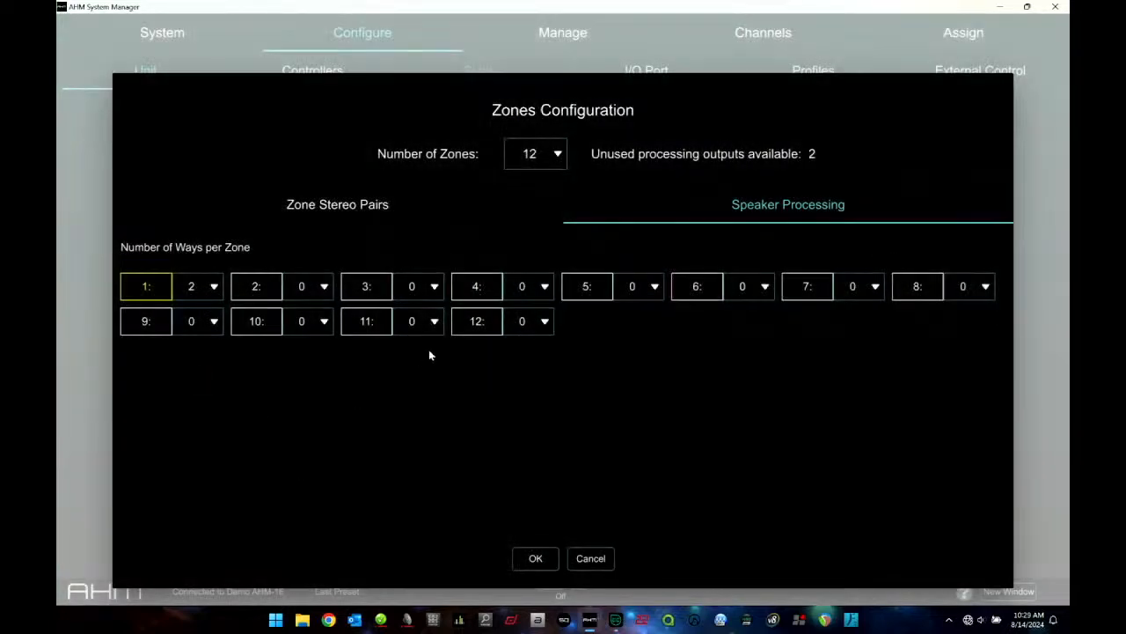
Return zone 1's speaker processing to 0 ways and apply the zones configuration.
click(212, 288)
click(192, 317)
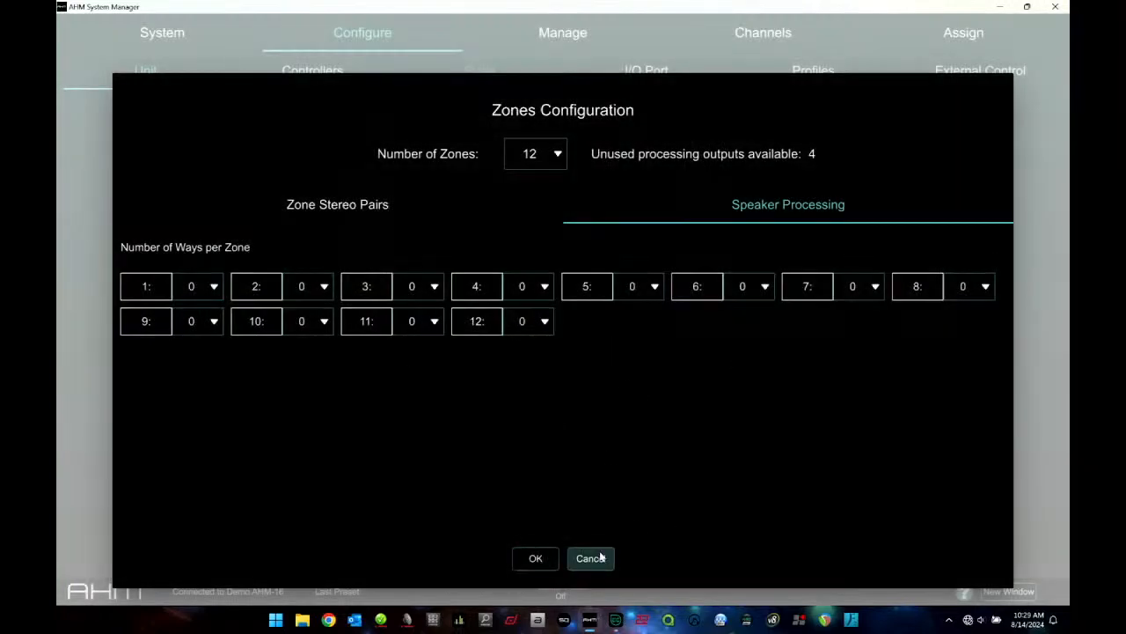
click(536, 558)
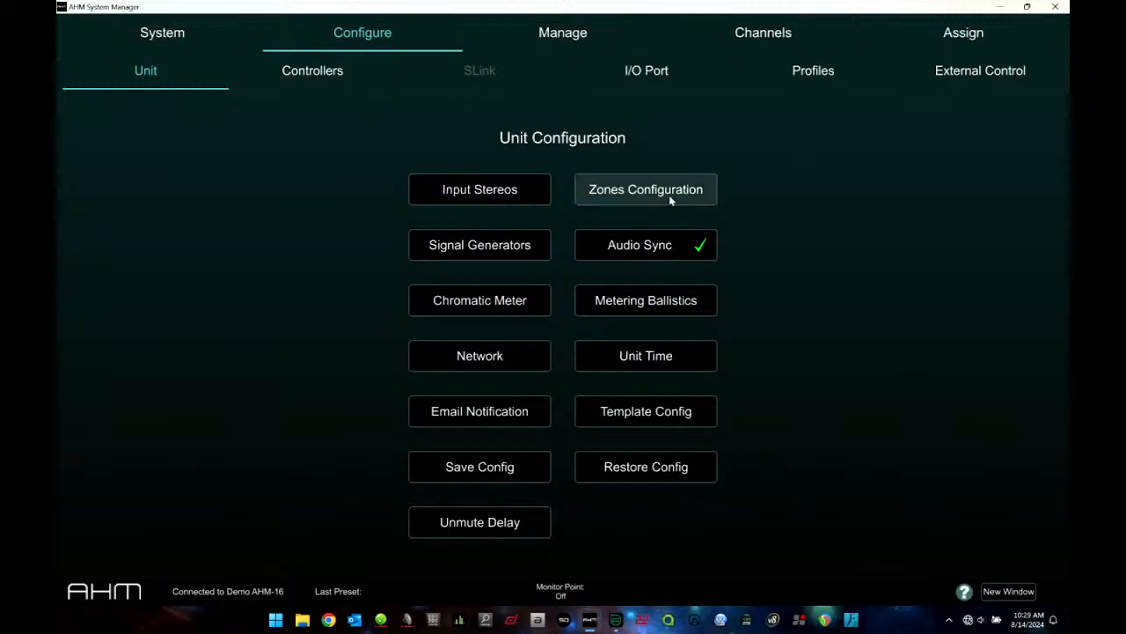
Examine the signal generator settings, switching from generator 1 to generator 2 and back, and check the available generators.
click(495, 241)
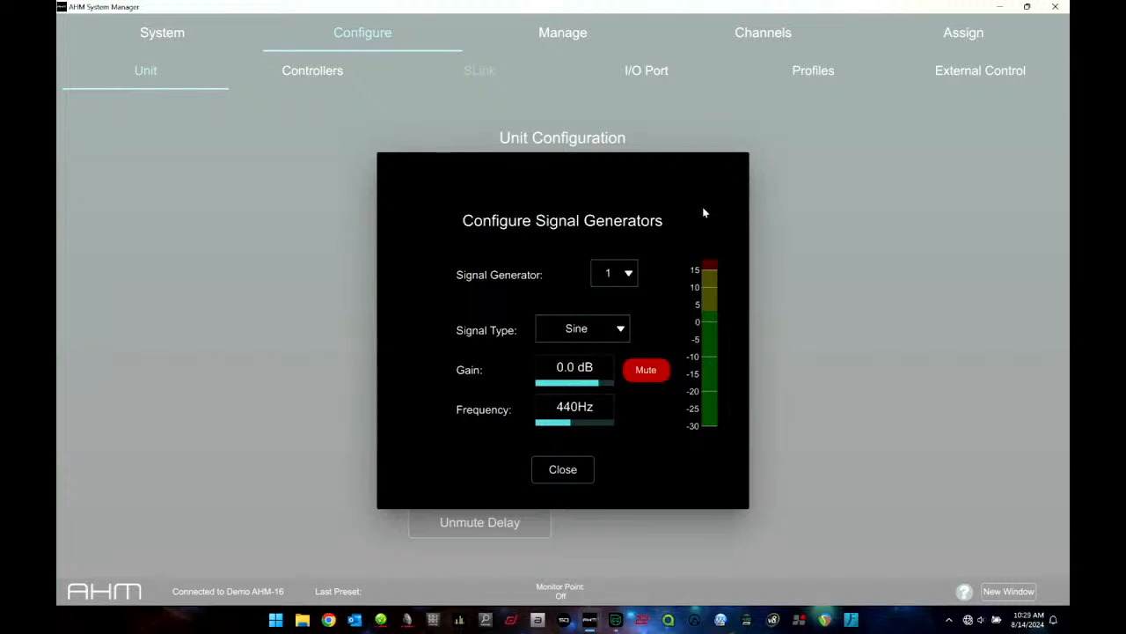
click(628, 280)
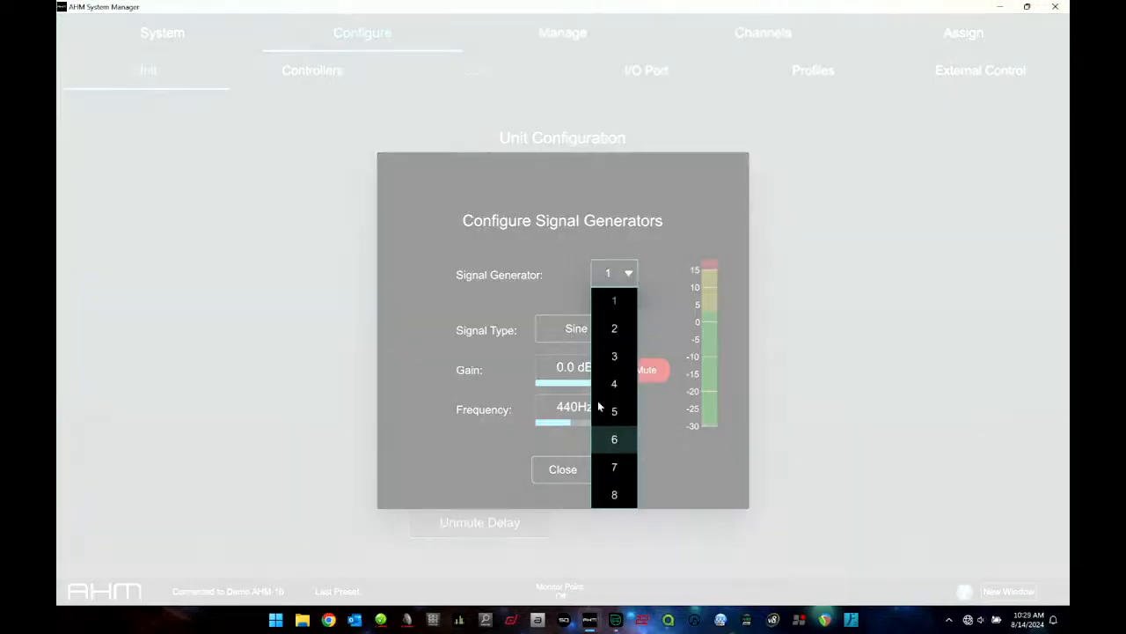
click(670, 243)
click(628, 273)
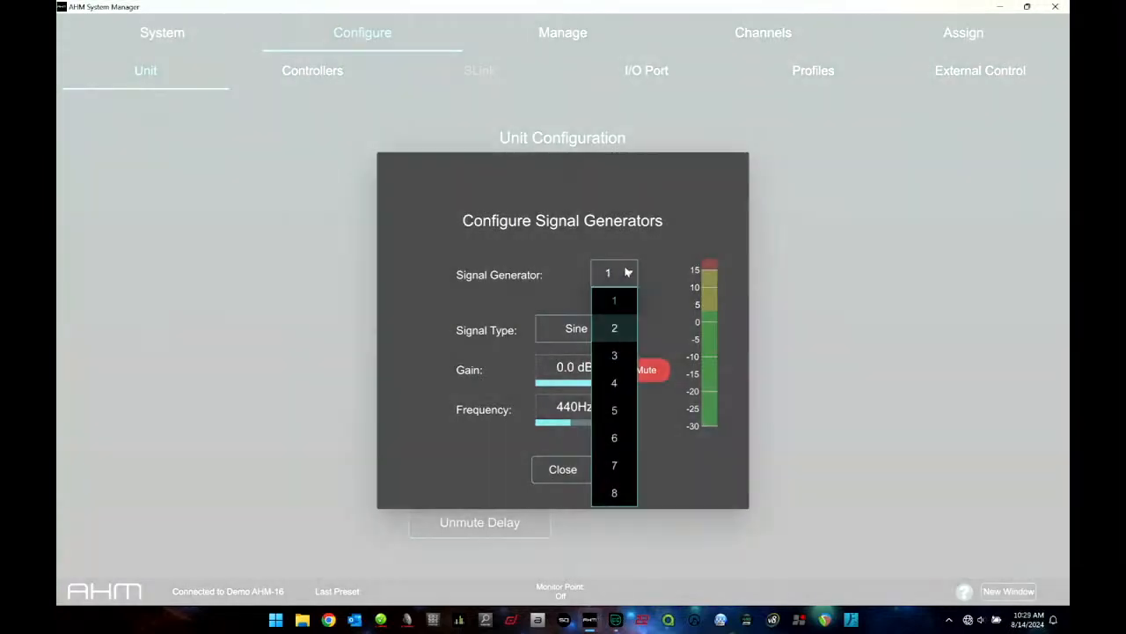
click(610, 331)
click(630, 275)
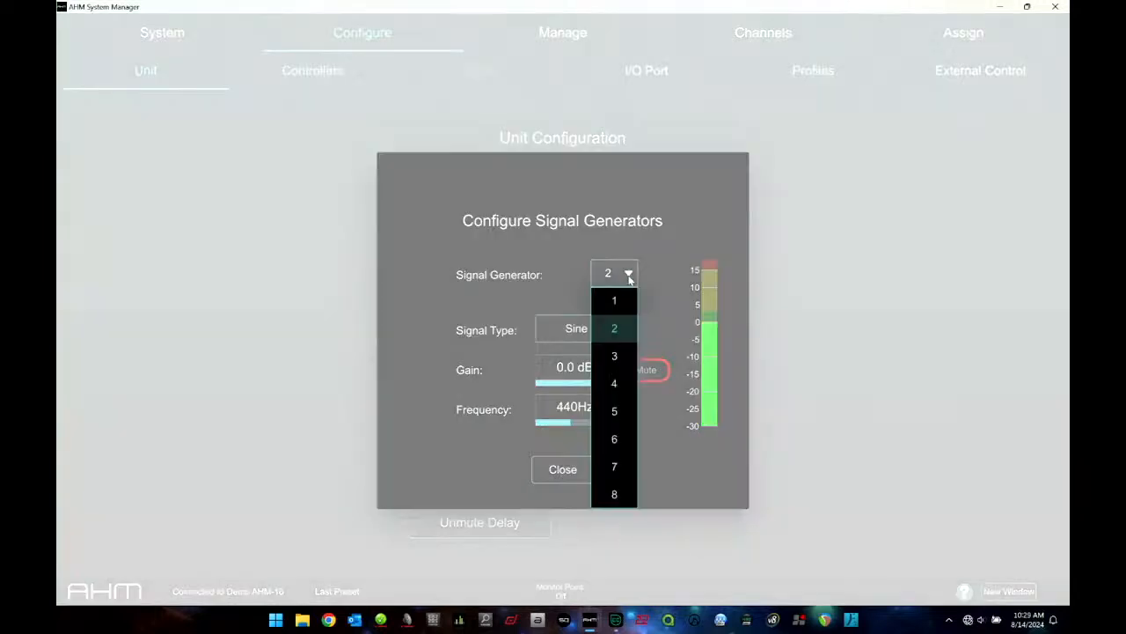
click(616, 301)
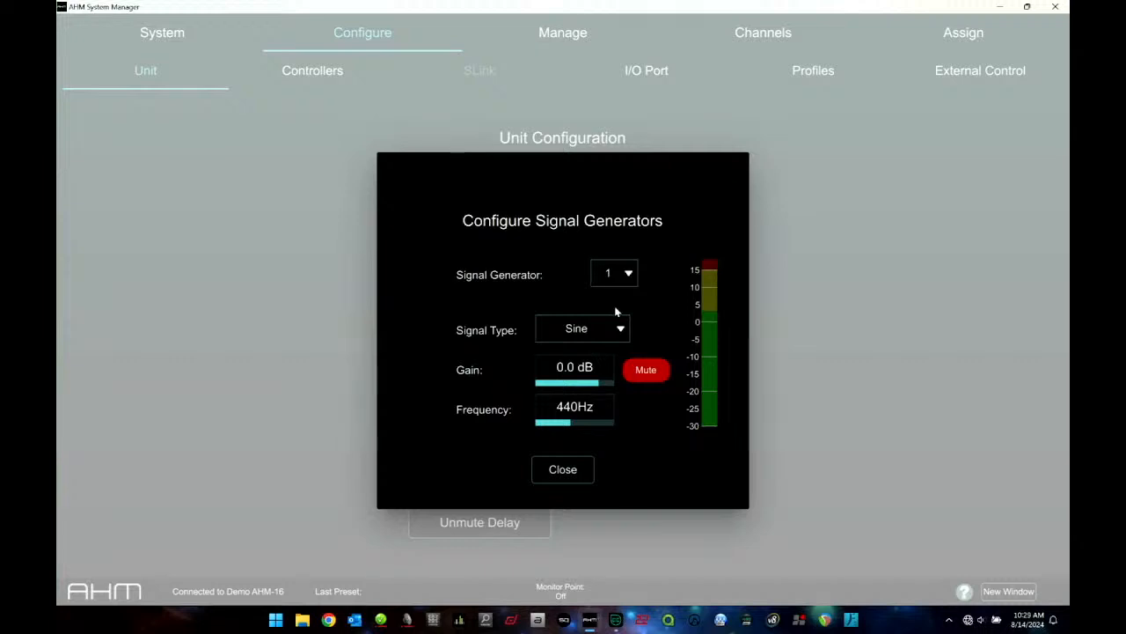
click(632, 274)
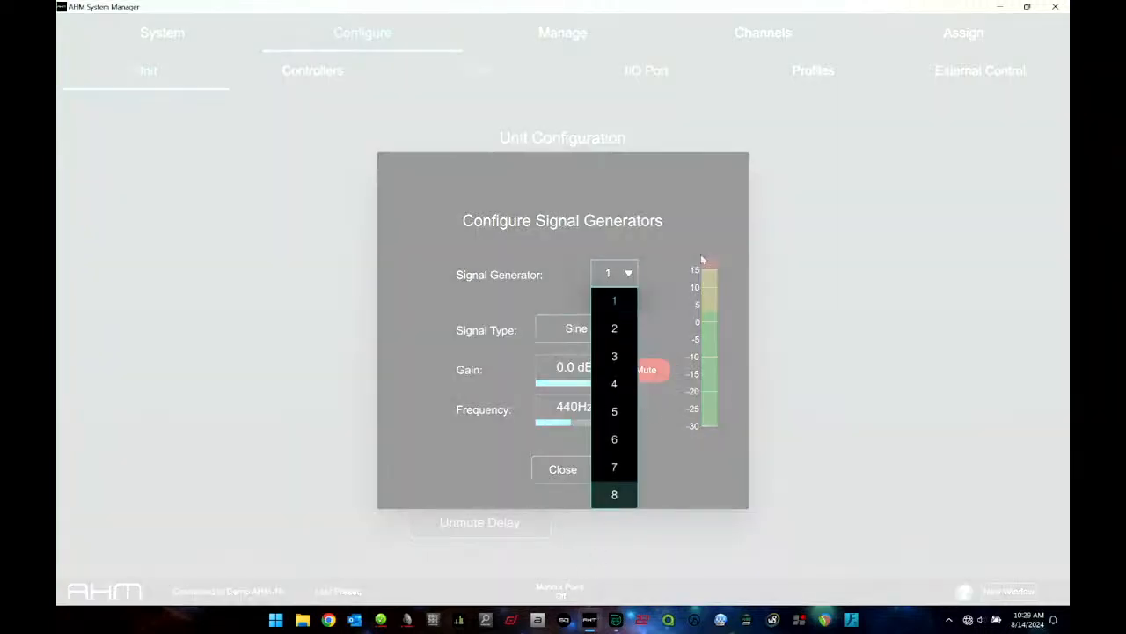
click(666, 205)
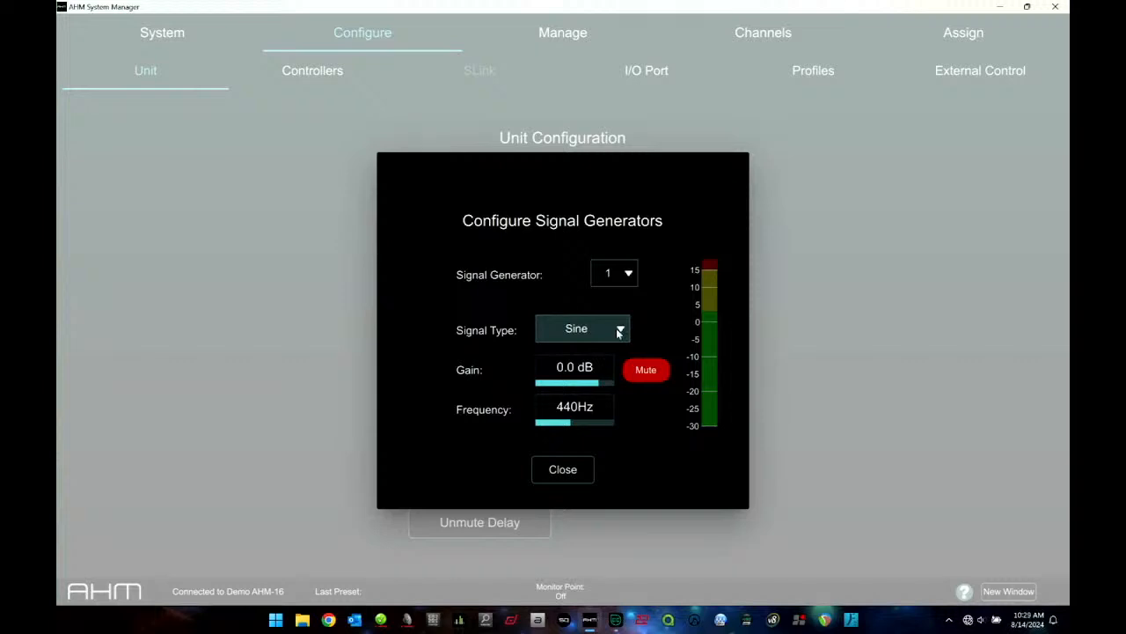
Check the signal types available for signal generator 1 and close its settings.
click(619, 331)
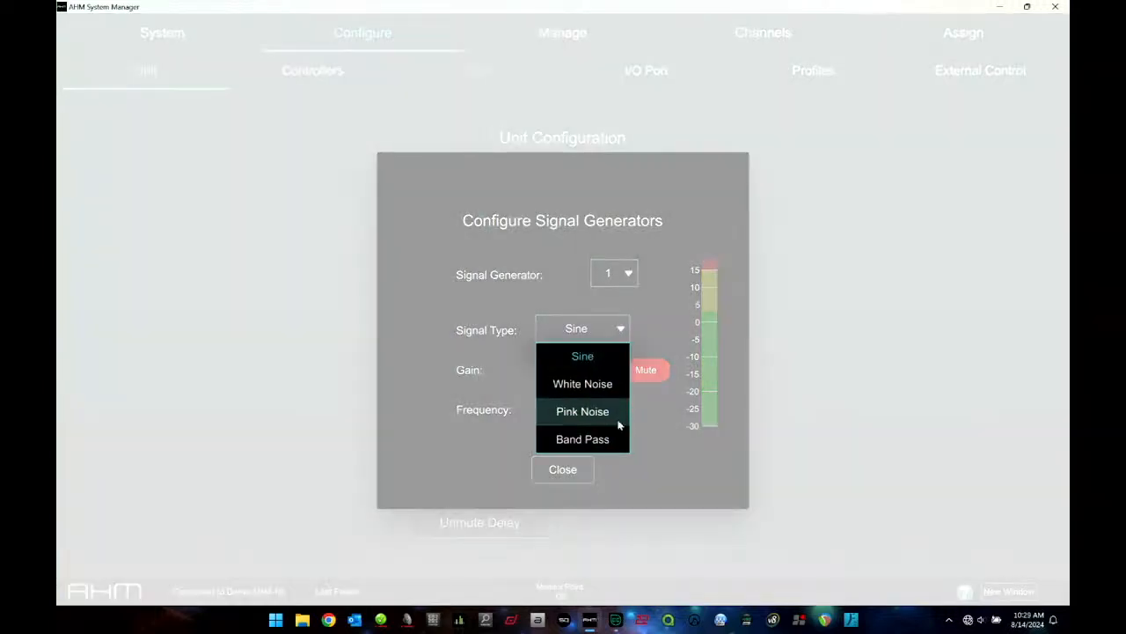
click(675, 229)
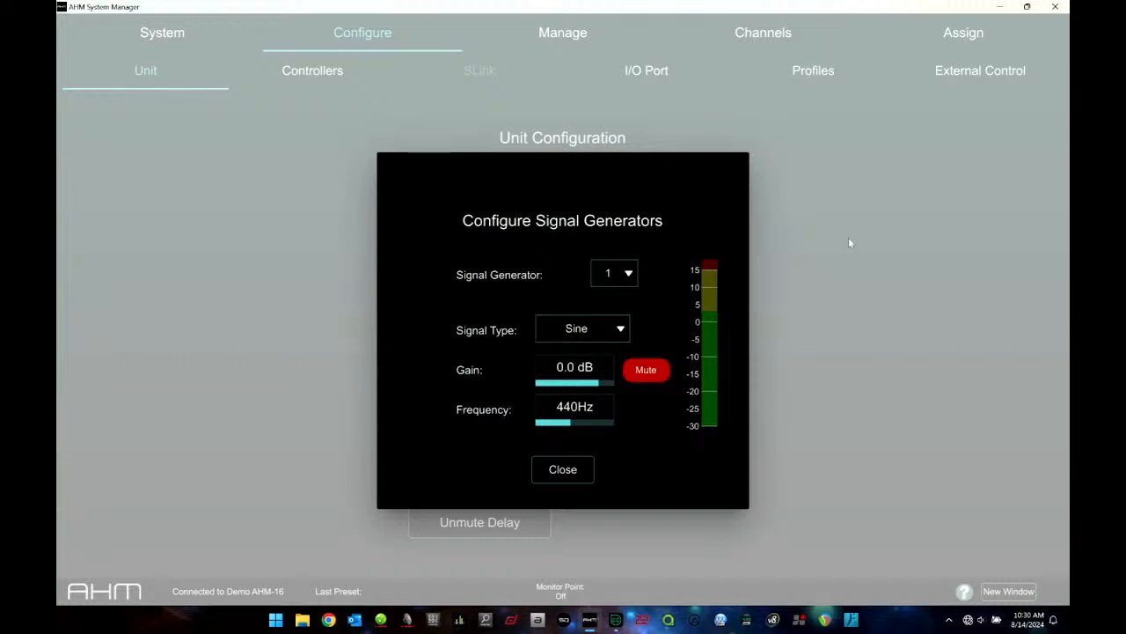
click(565, 469)
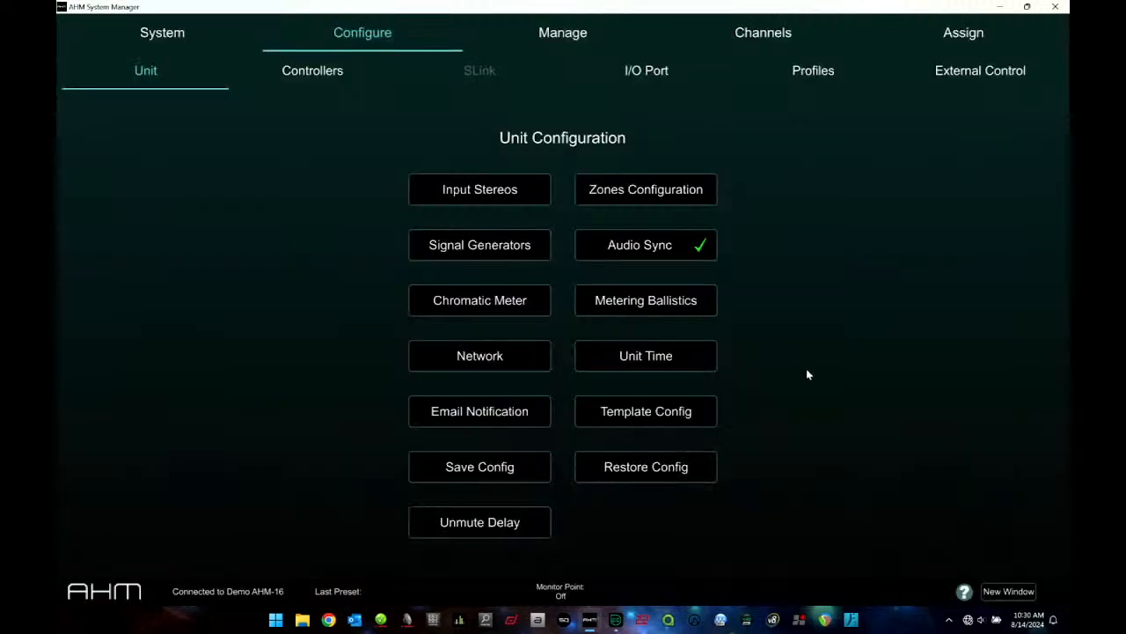
Check the audio clock source options and sync lock in the audio sync settings.
click(641, 249)
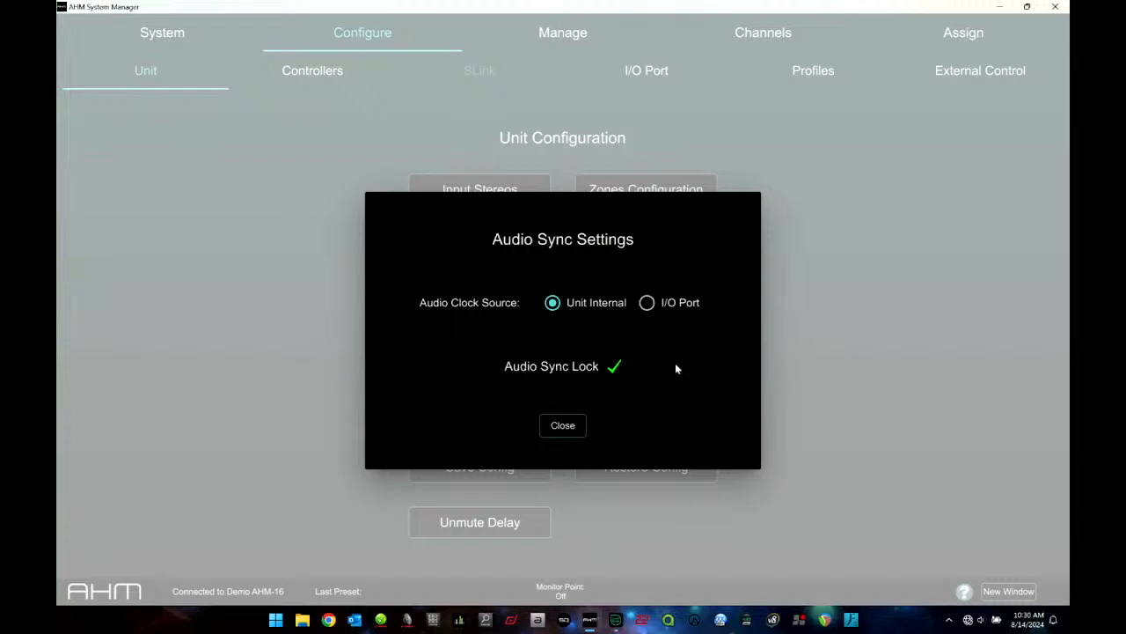
click(566, 425)
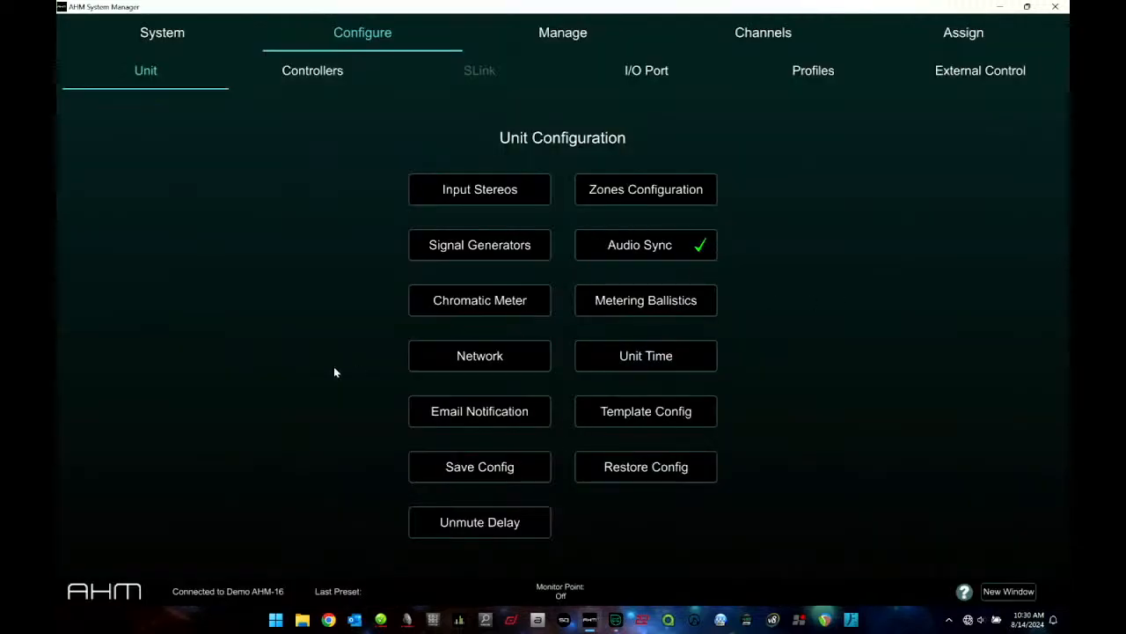
Examine the chromatic metering settings and the colour choices for the Active 'Open Mic' state, keeping its dark green.
click(503, 299)
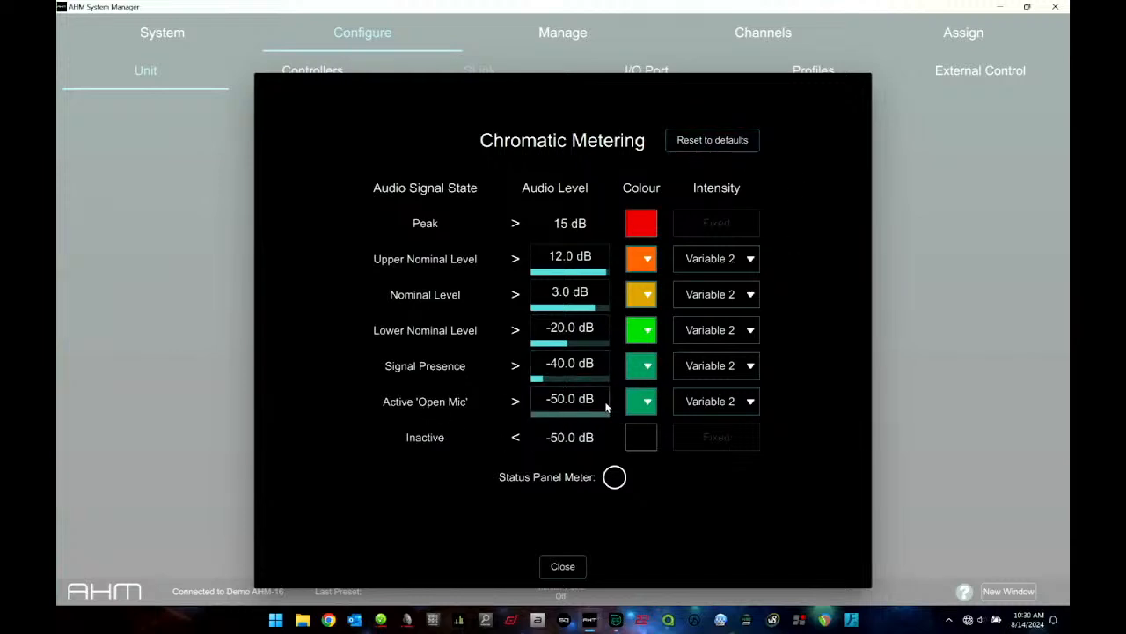
click(647, 403)
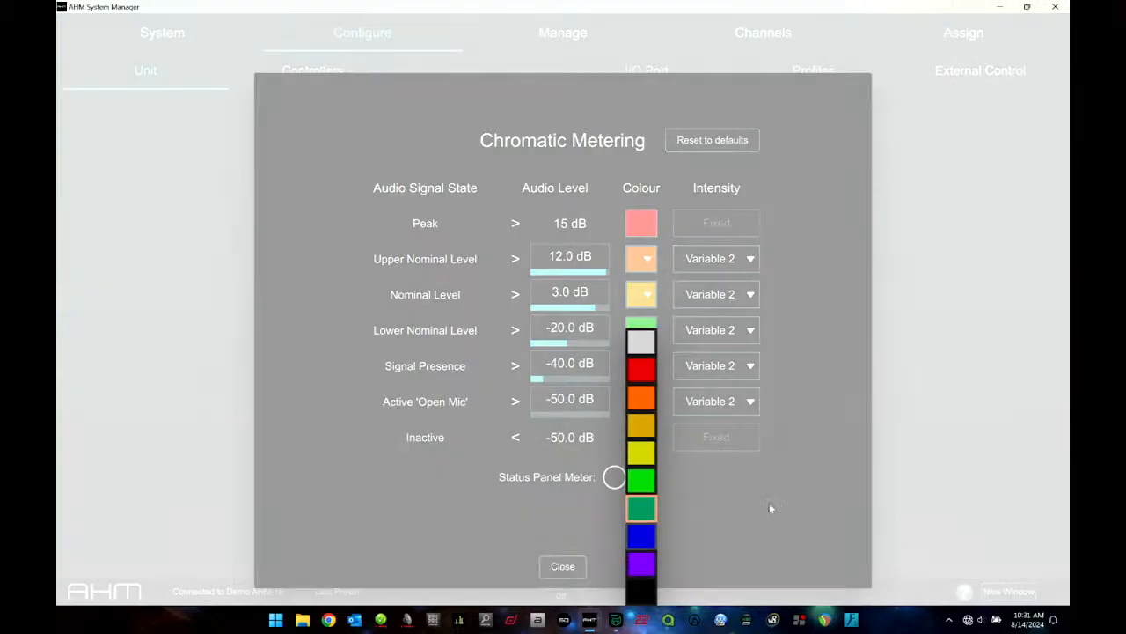
click(637, 507)
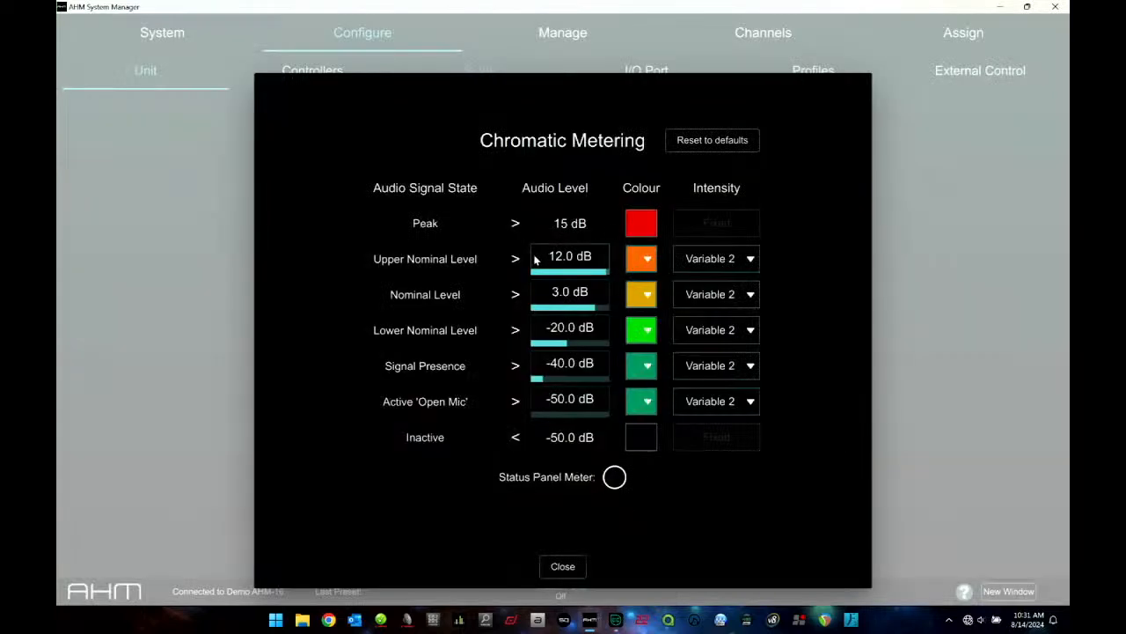
Try Fixed intensity for the Upper Nominal Level, return it to Variable 2 and close the chromatic metering settings.
click(751, 264)
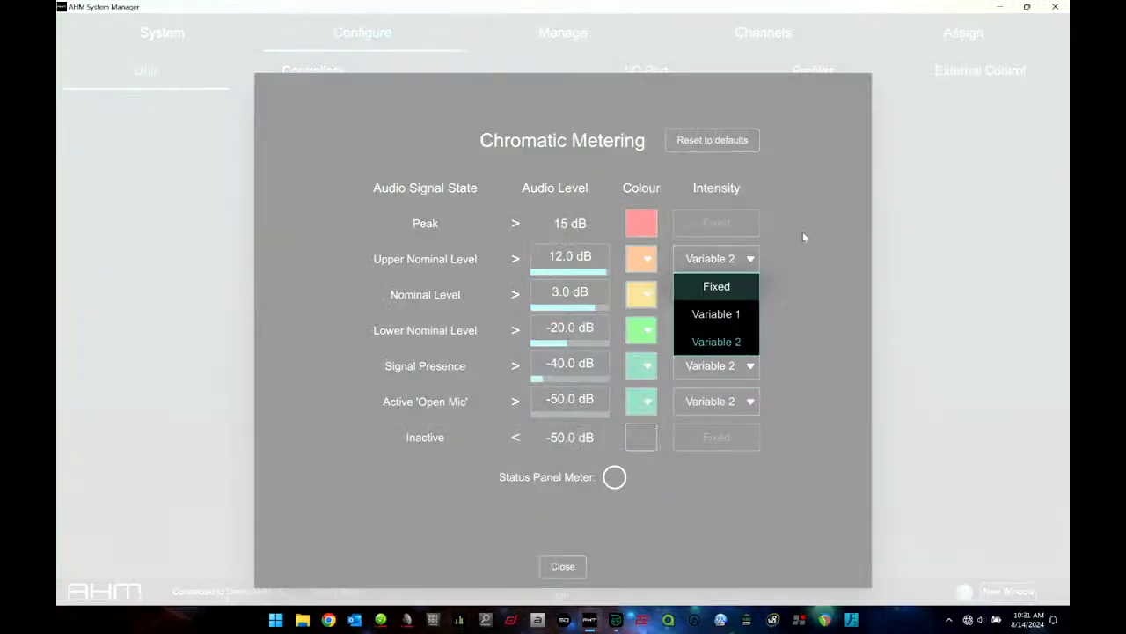
click(712, 290)
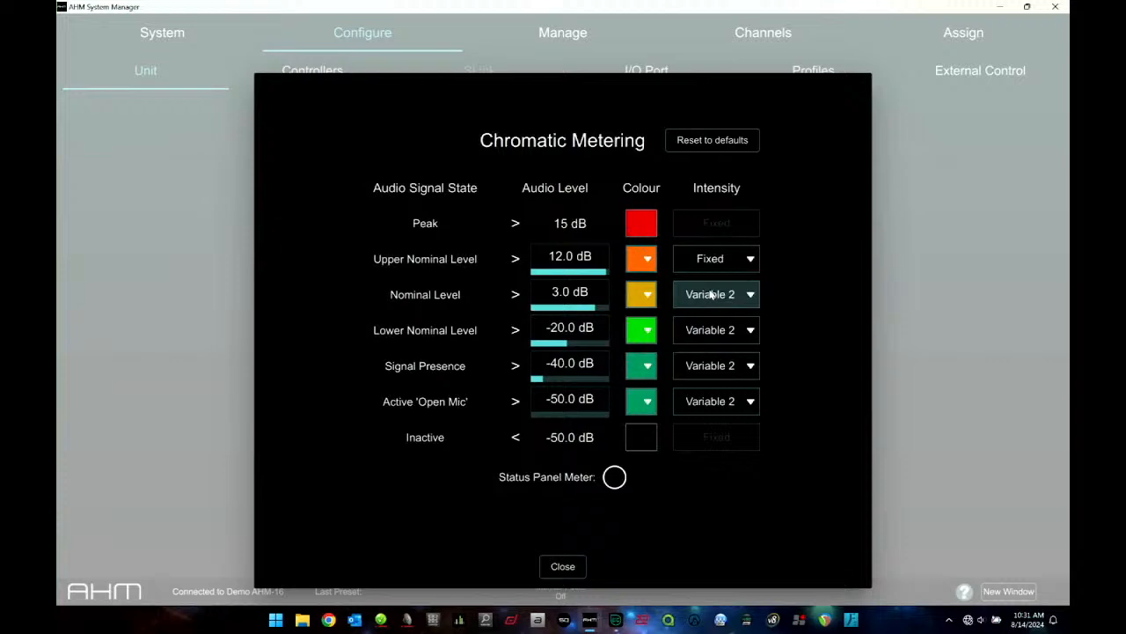
click(744, 258)
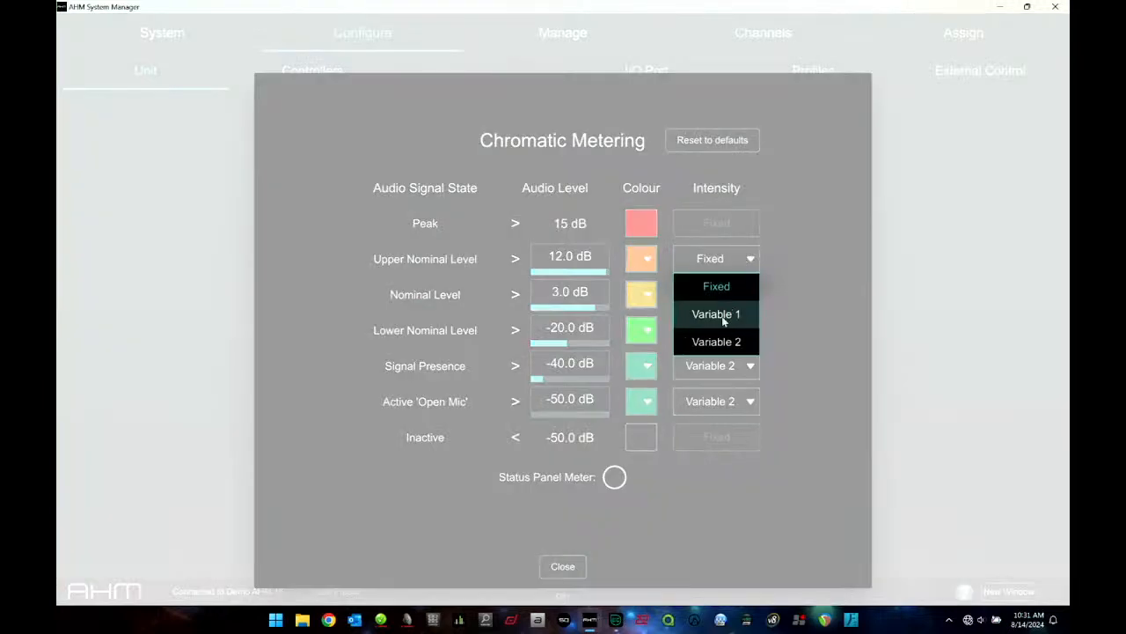
click(713, 343)
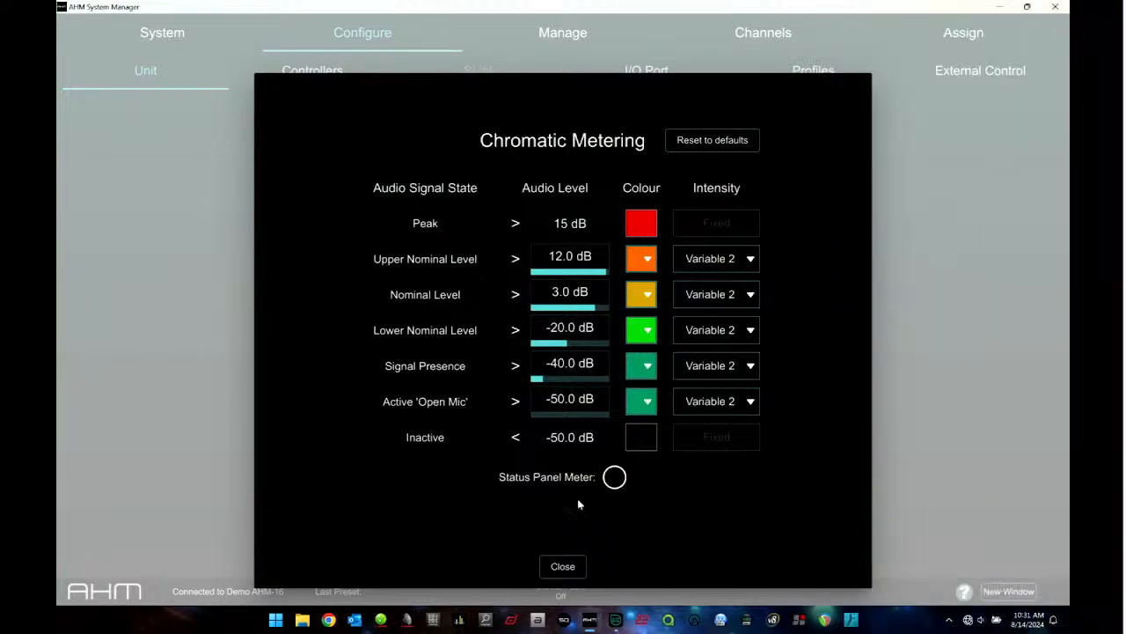
click(562, 566)
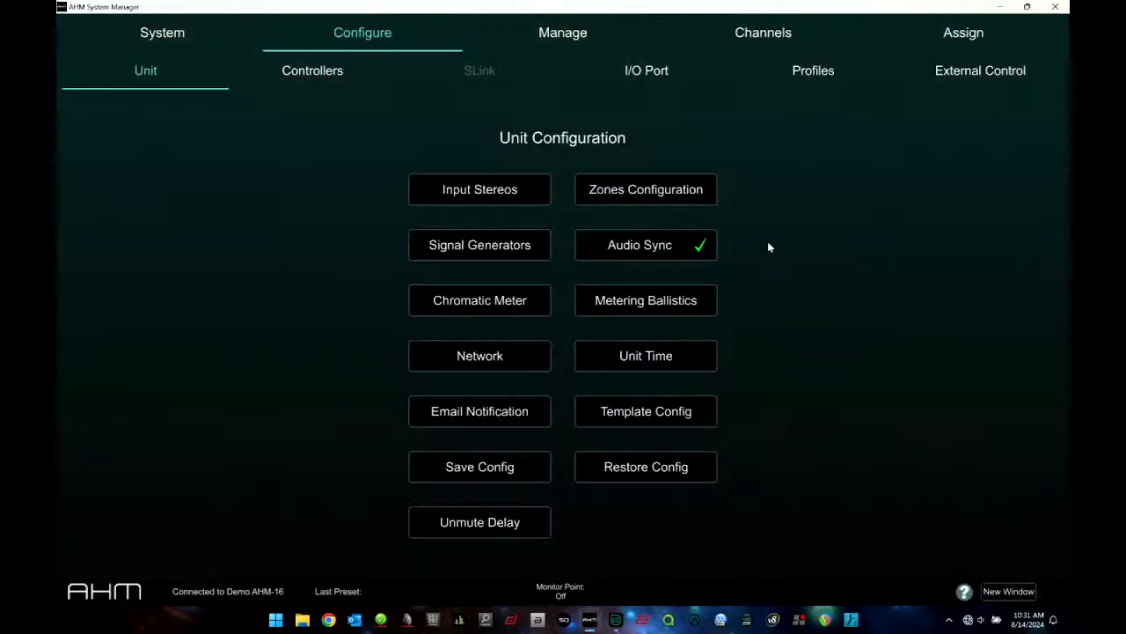
Examine the metering ballistics and the email notification configuration, leaving both without making changes.
click(649, 299)
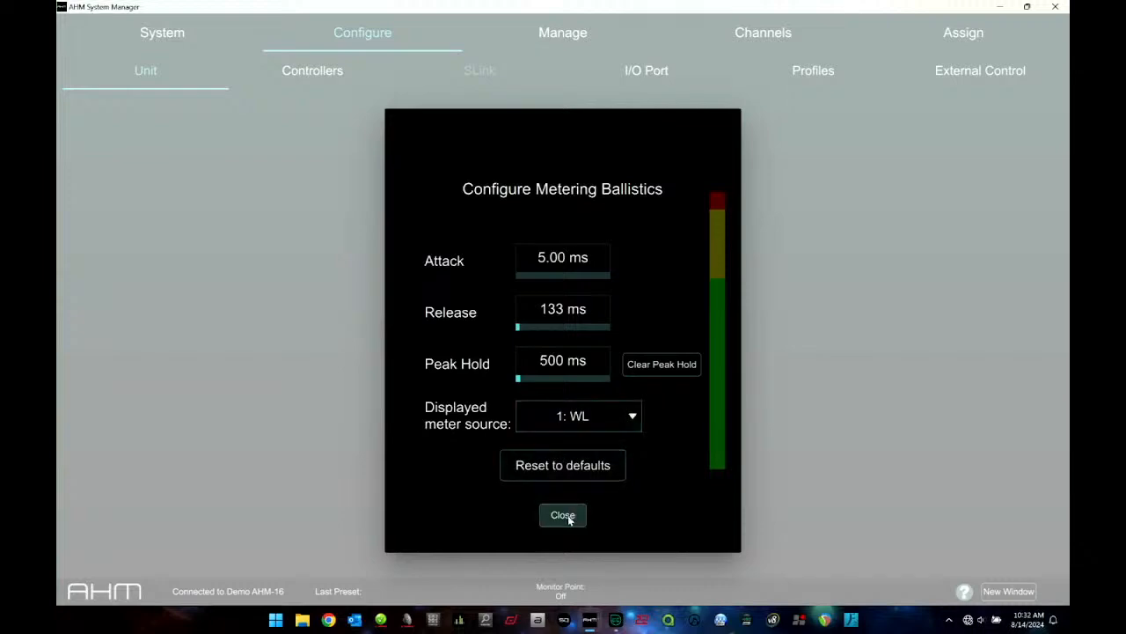
click(567, 518)
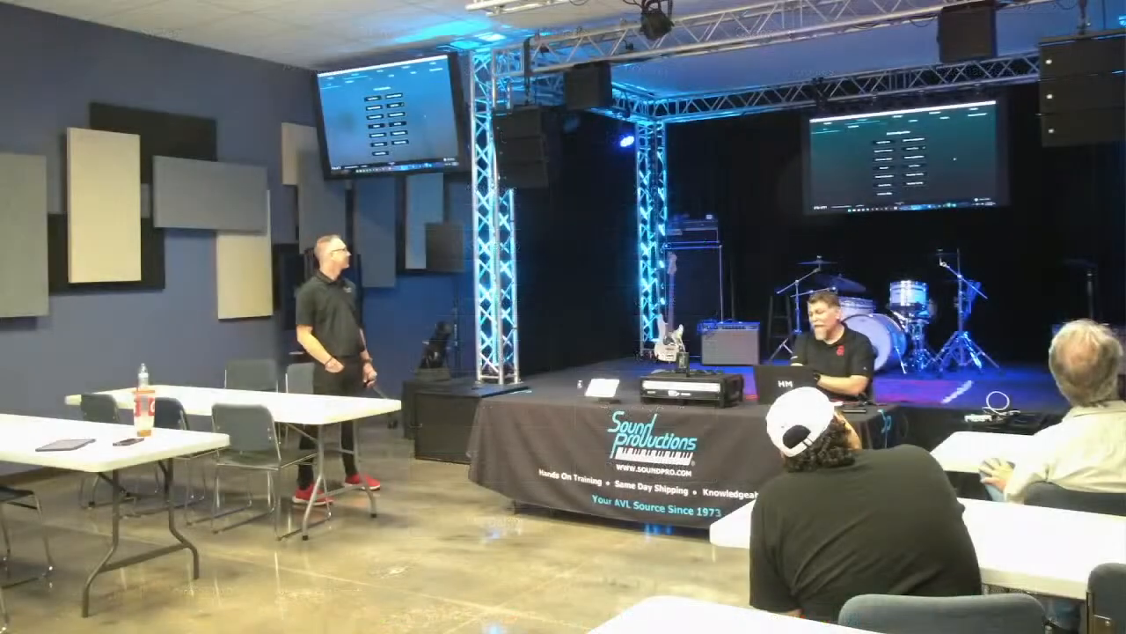
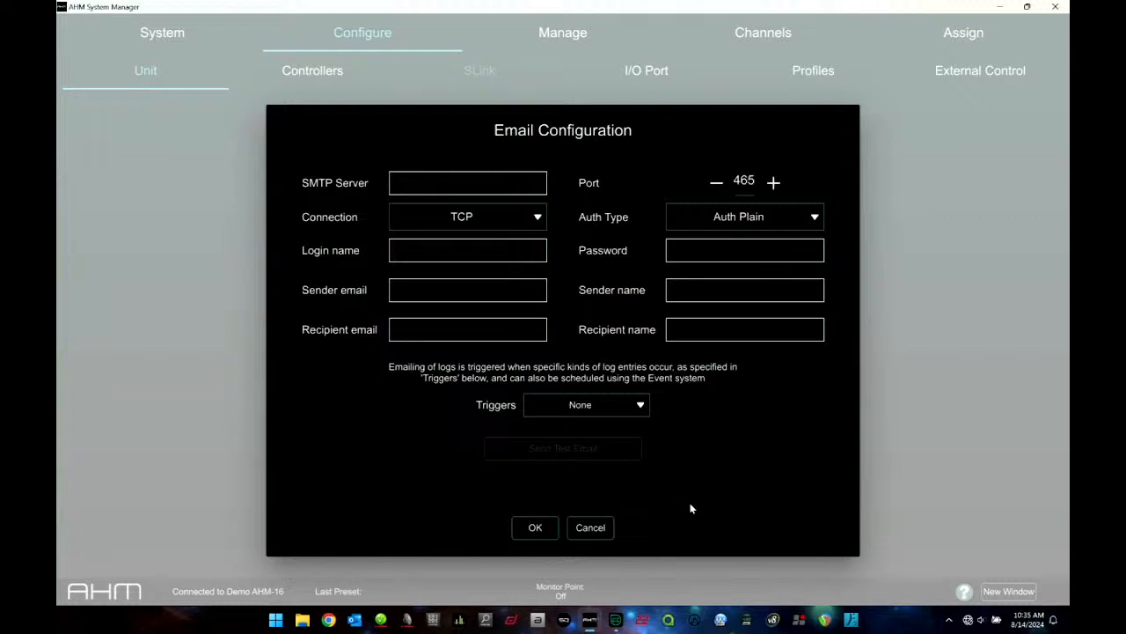
click(602, 528)
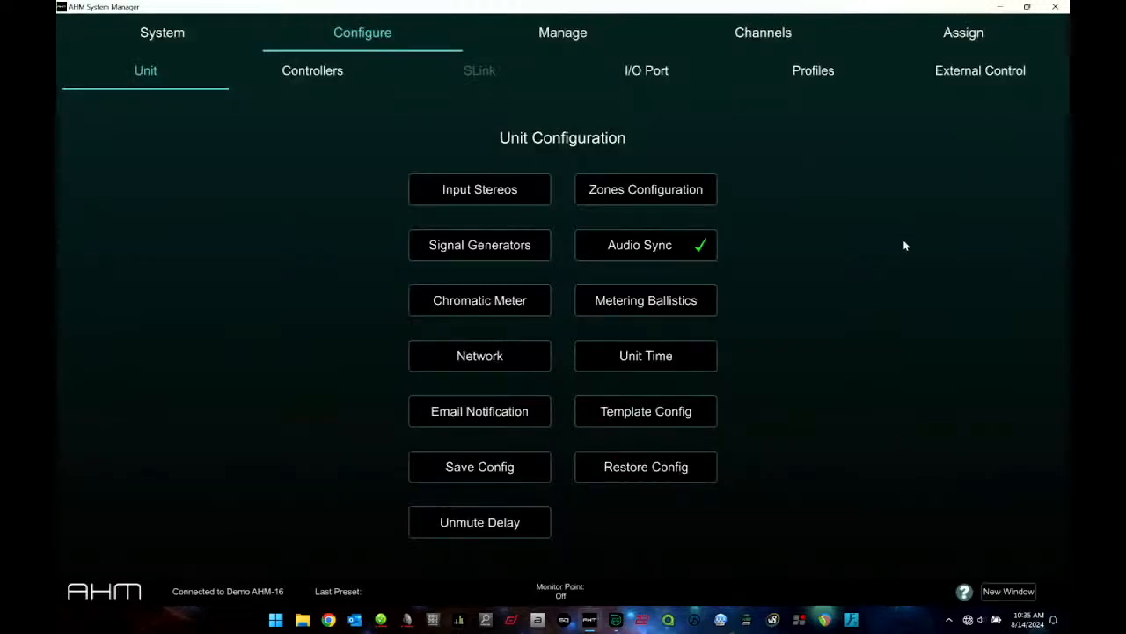
Check the available template configurations and the configuration save location, backing out of both without restoring or saving.
click(655, 415)
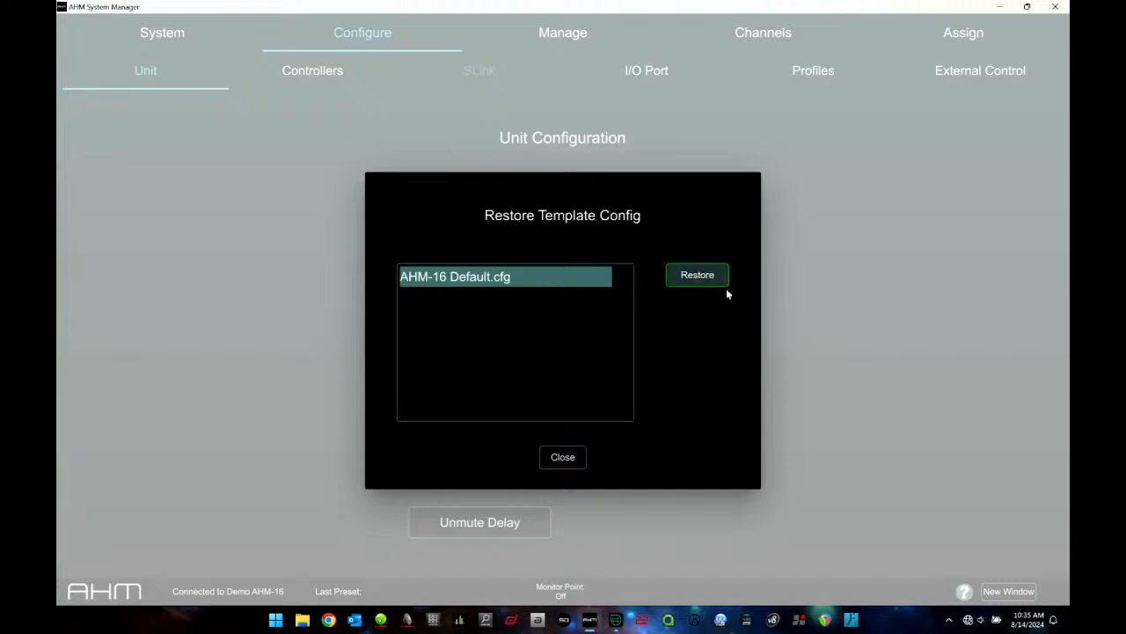
click(578, 457)
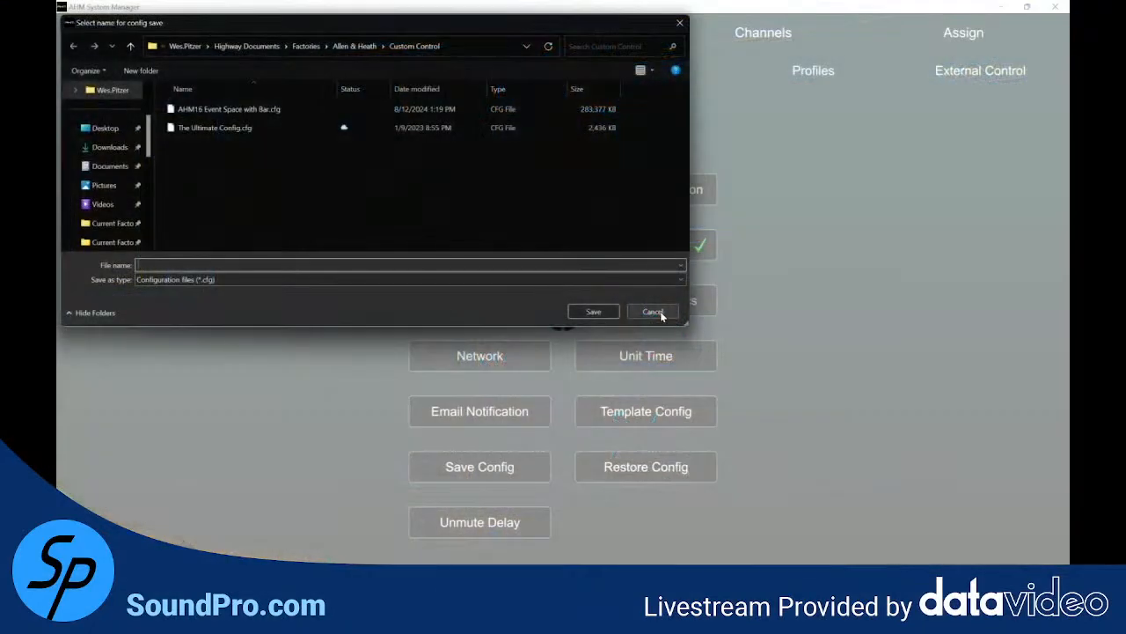
click(652, 312)
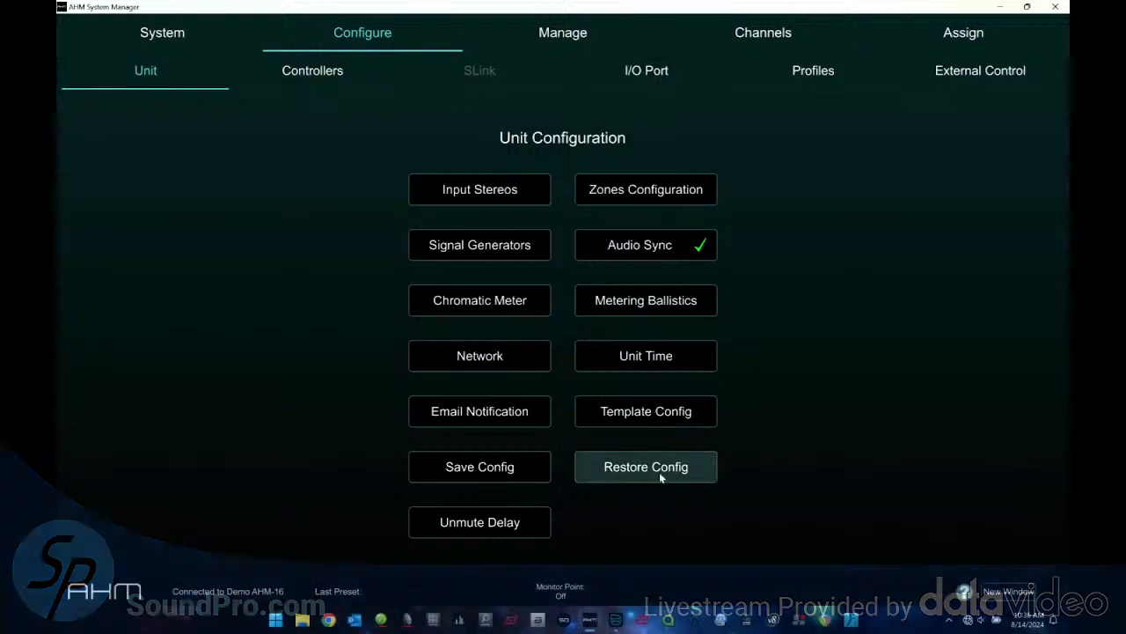
Check the configuration files available to restore and the startup unmute delay option, cancelling out of both.
click(659, 472)
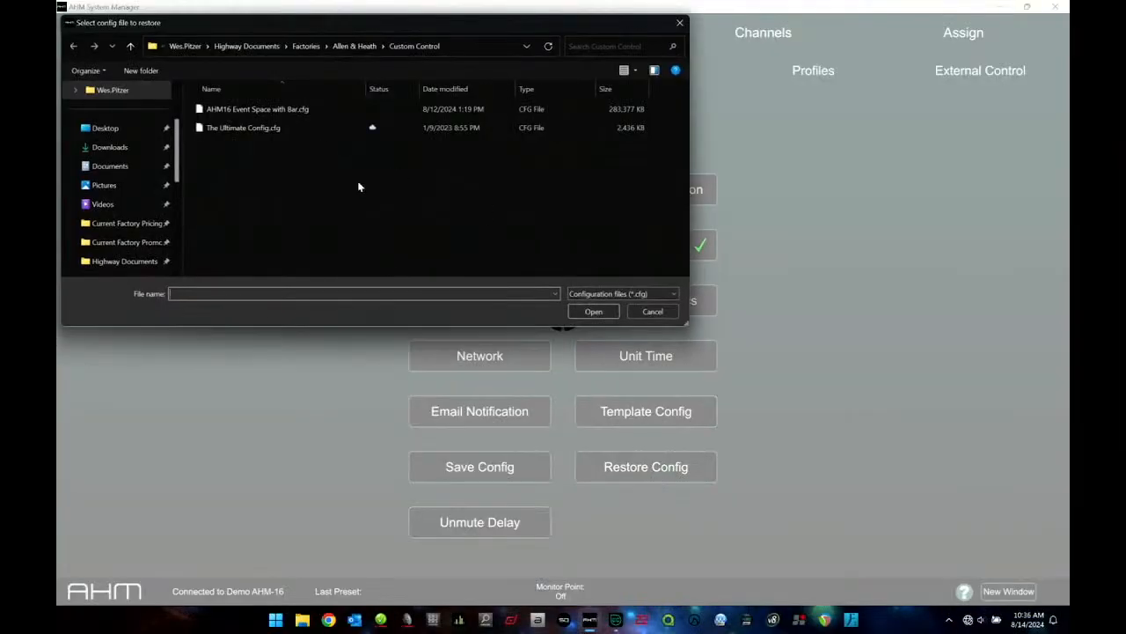
click(653, 313)
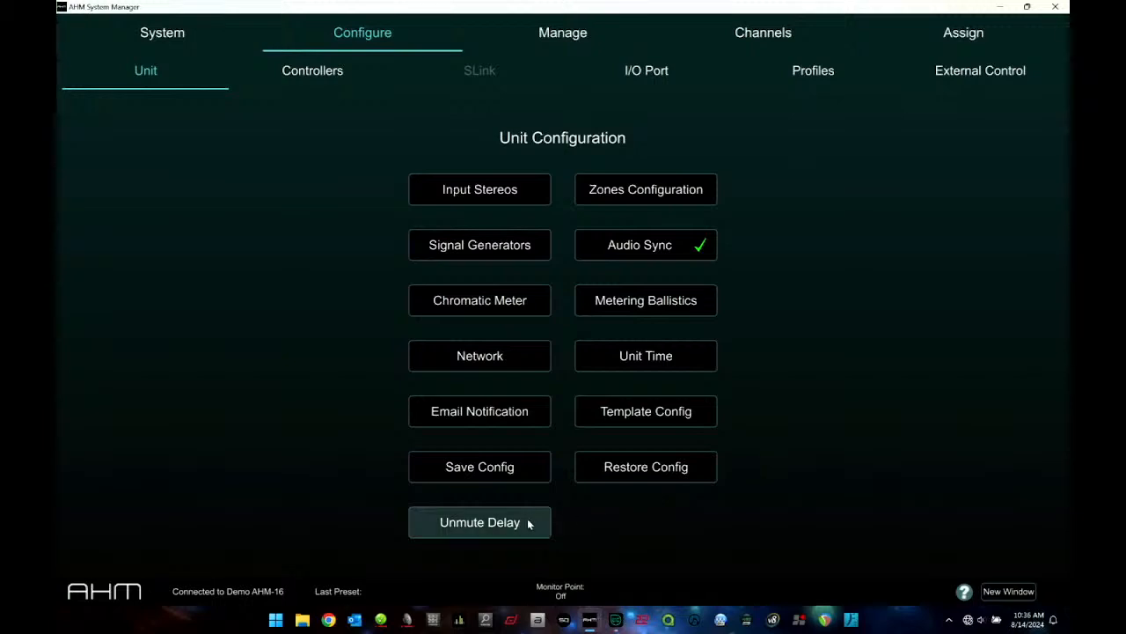
click(478, 524)
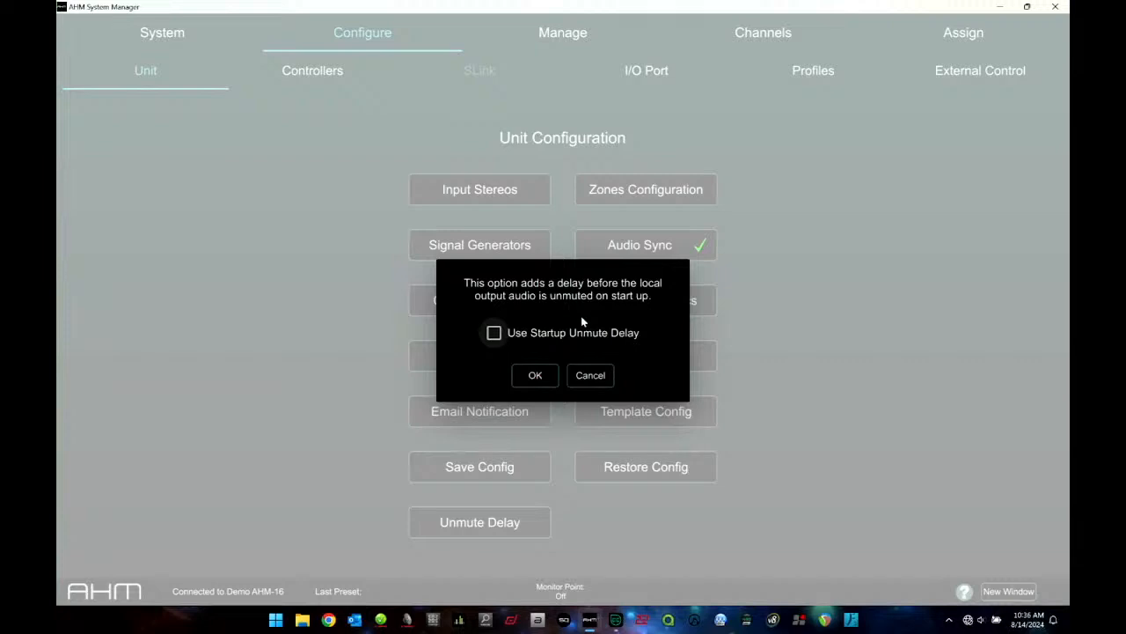
click(592, 378)
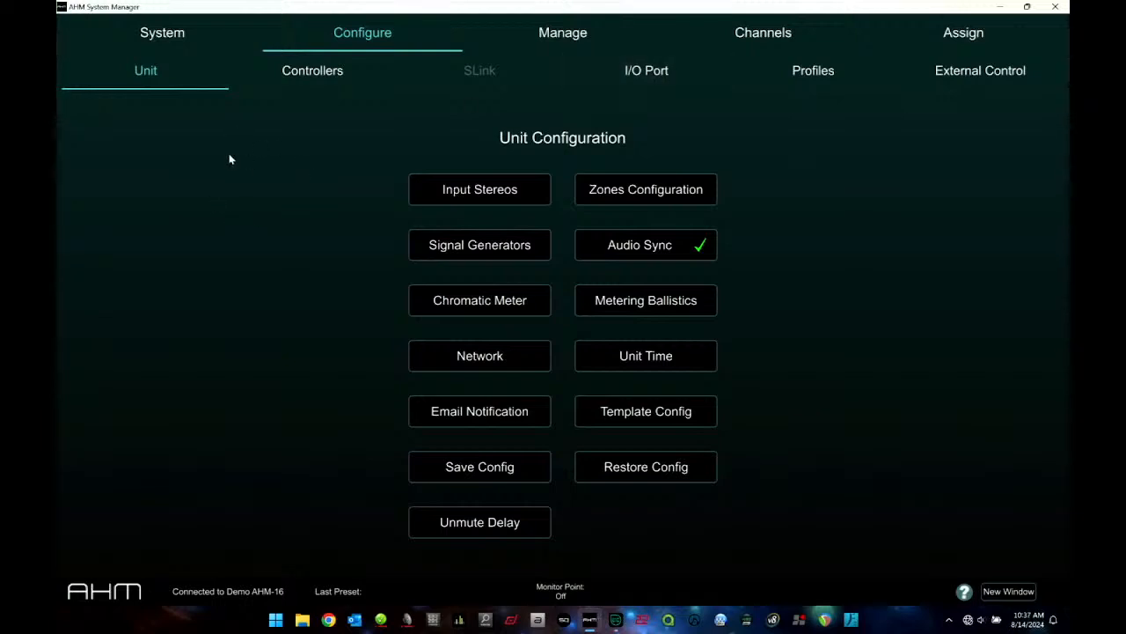
Open the controller setup for IP1 slot 1 and check the functions assigned to its Shift and Main controls.
click(319, 70)
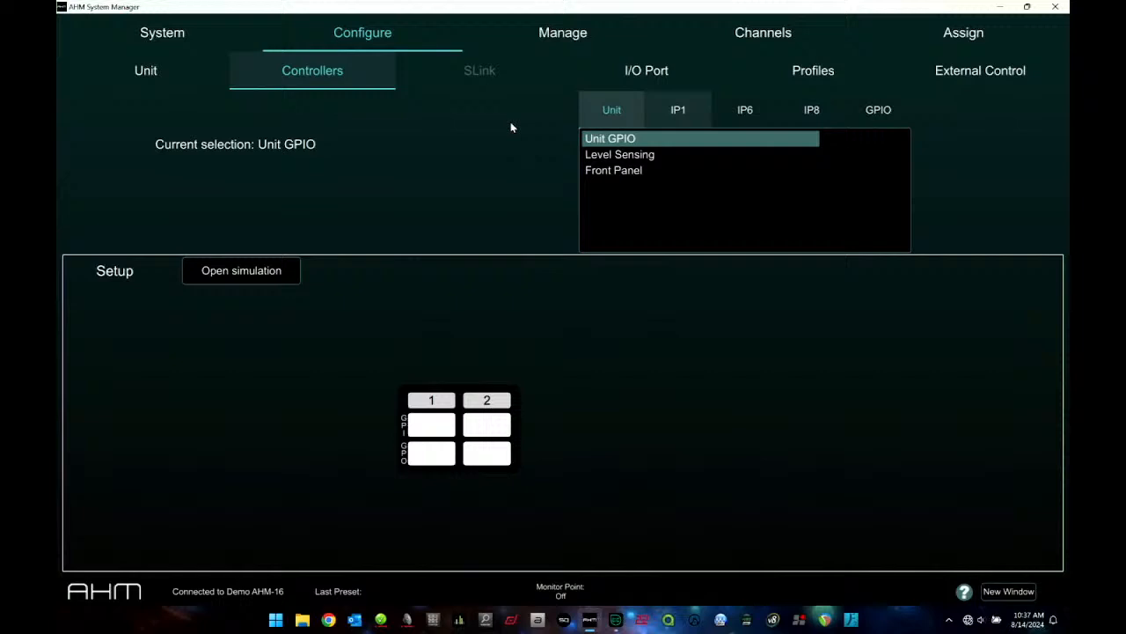
click(670, 110)
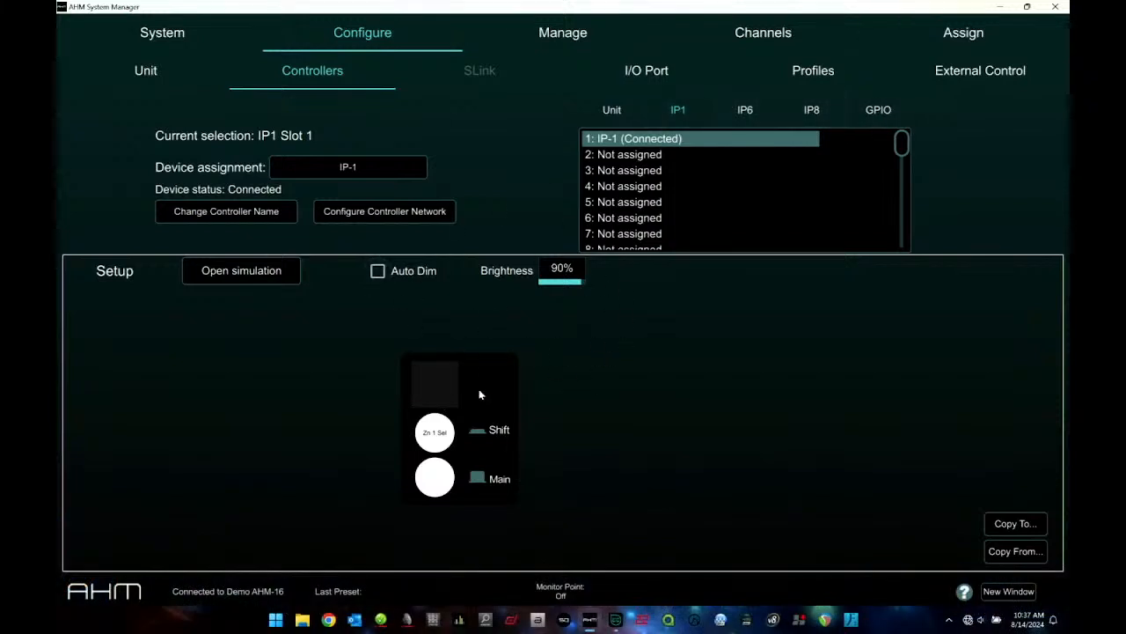
click(434, 440)
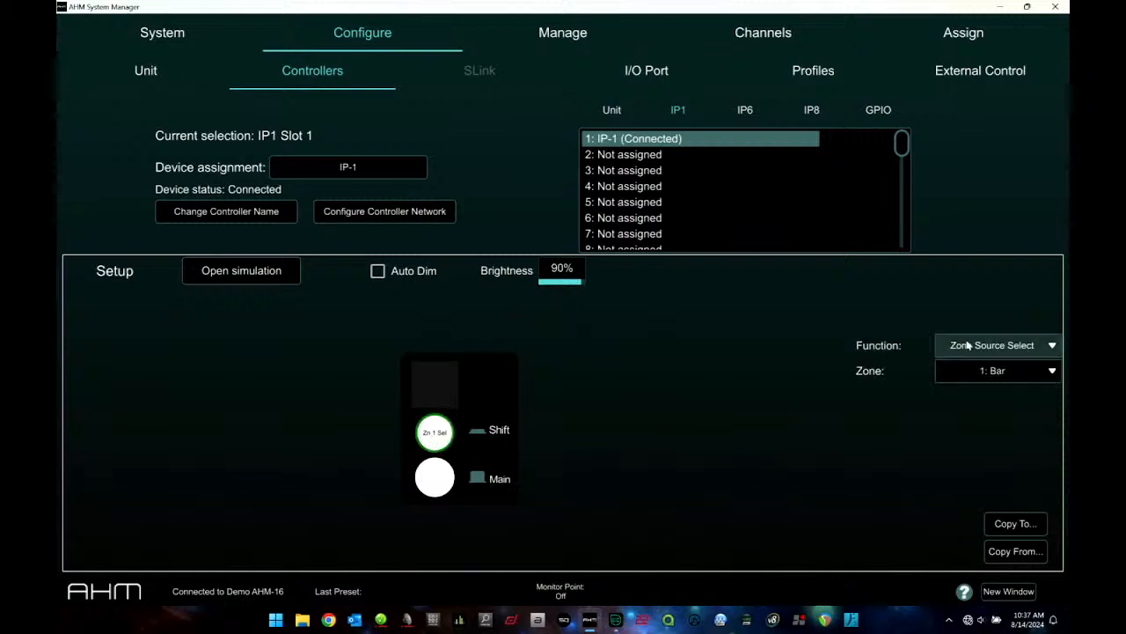
click(435, 480)
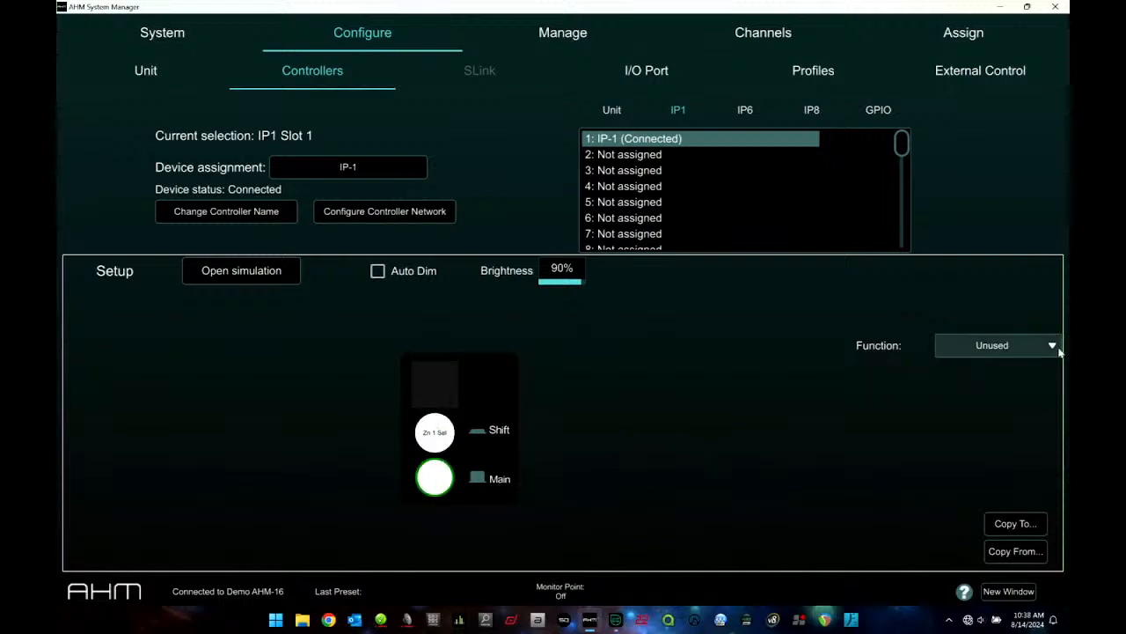
Try Preset Select as the Shift control's function, return it to Zone Source Select and check the selectable zone channels.
click(435, 432)
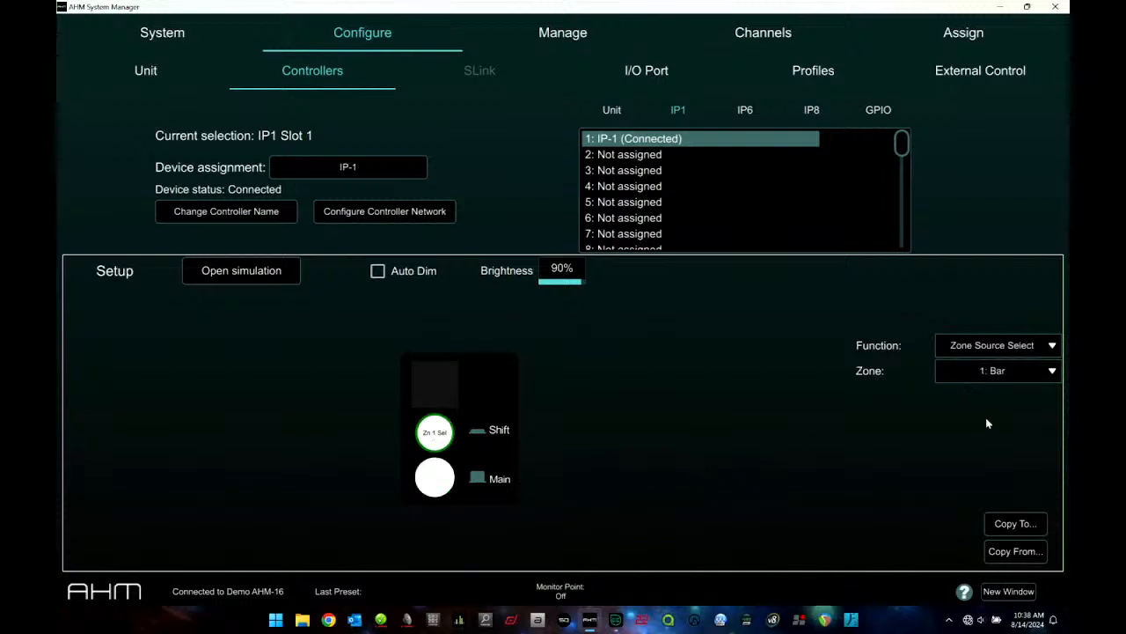
click(1053, 345)
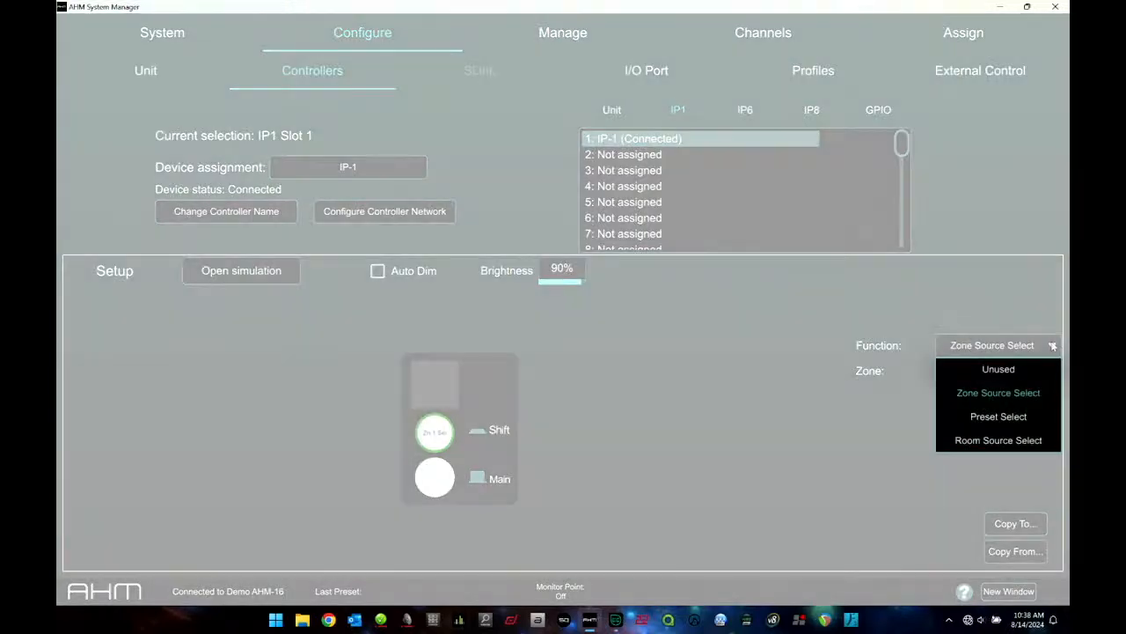
click(1000, 418)
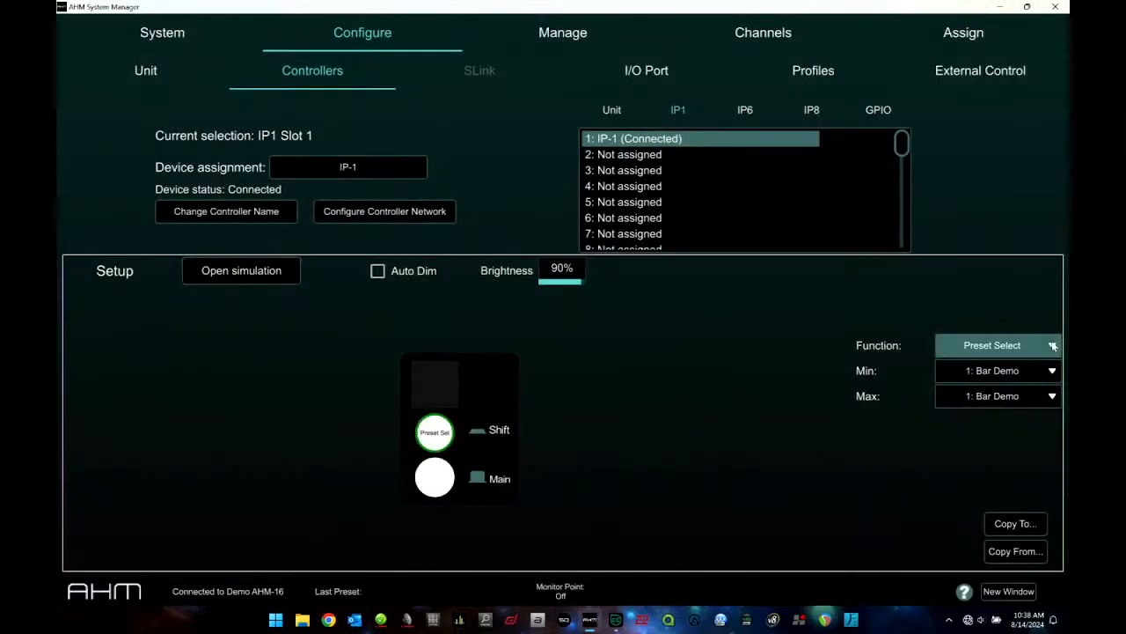
click(1003, 345)
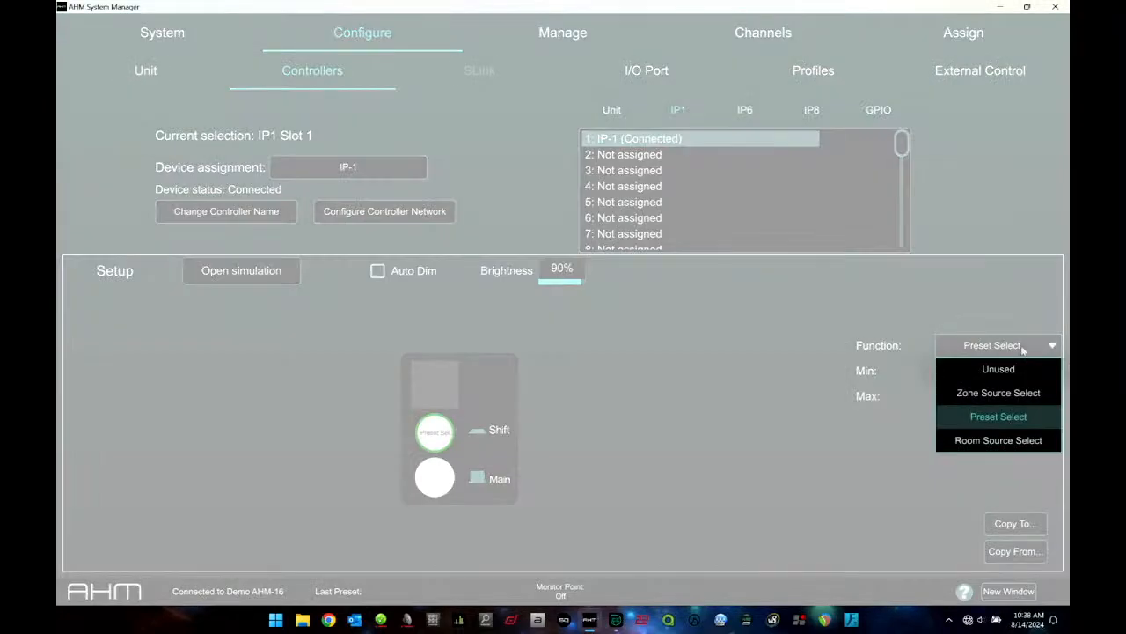
click(997, 392)
click(1043, 374)
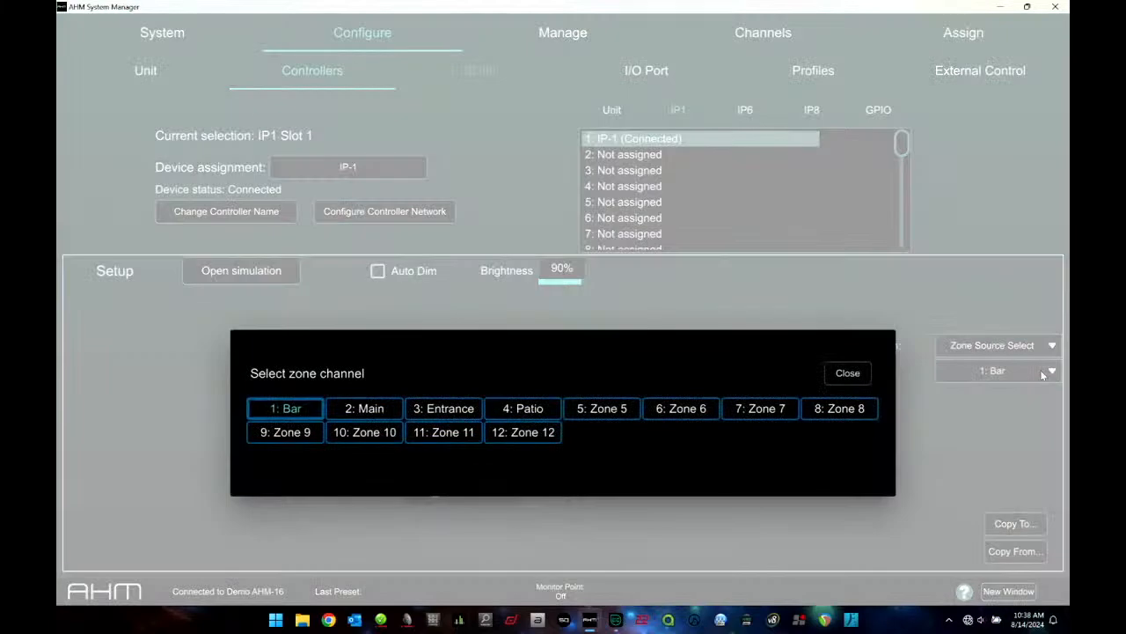
click(846, 378)
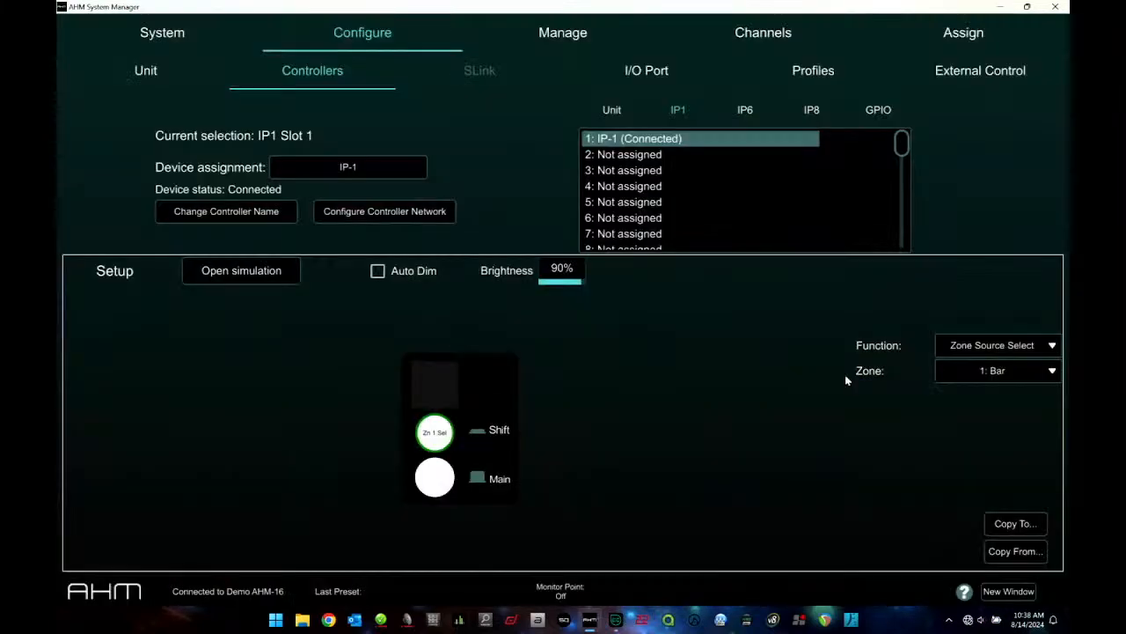
Set the function of the IP-1 controller's Main control to Zone Level for the Bar zone.
click(433, 479)
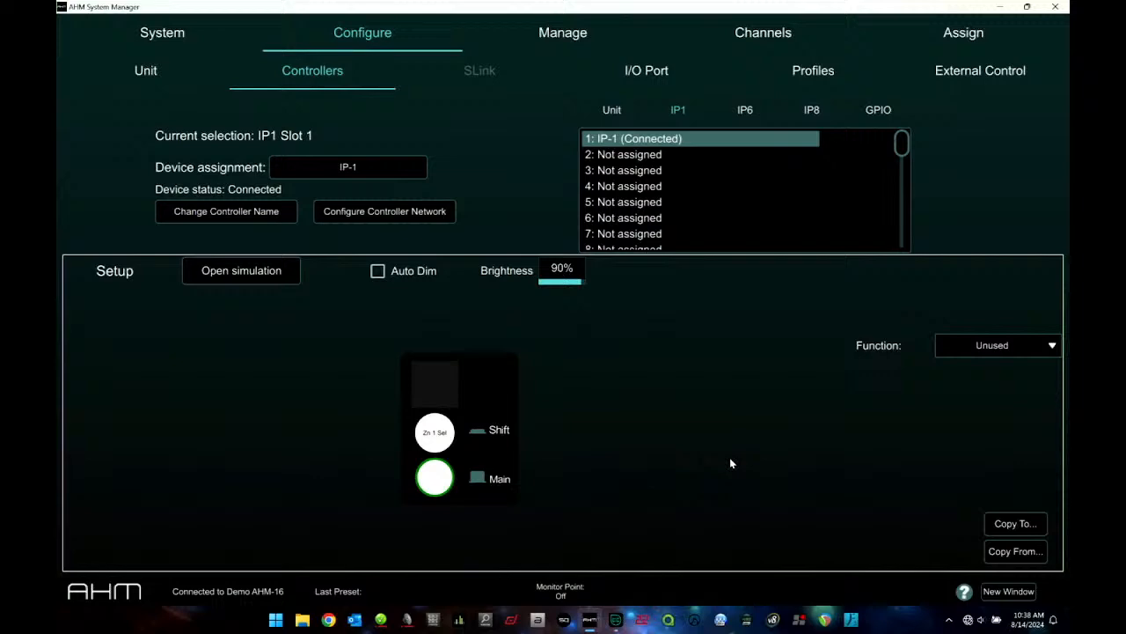
click(1020, 345)
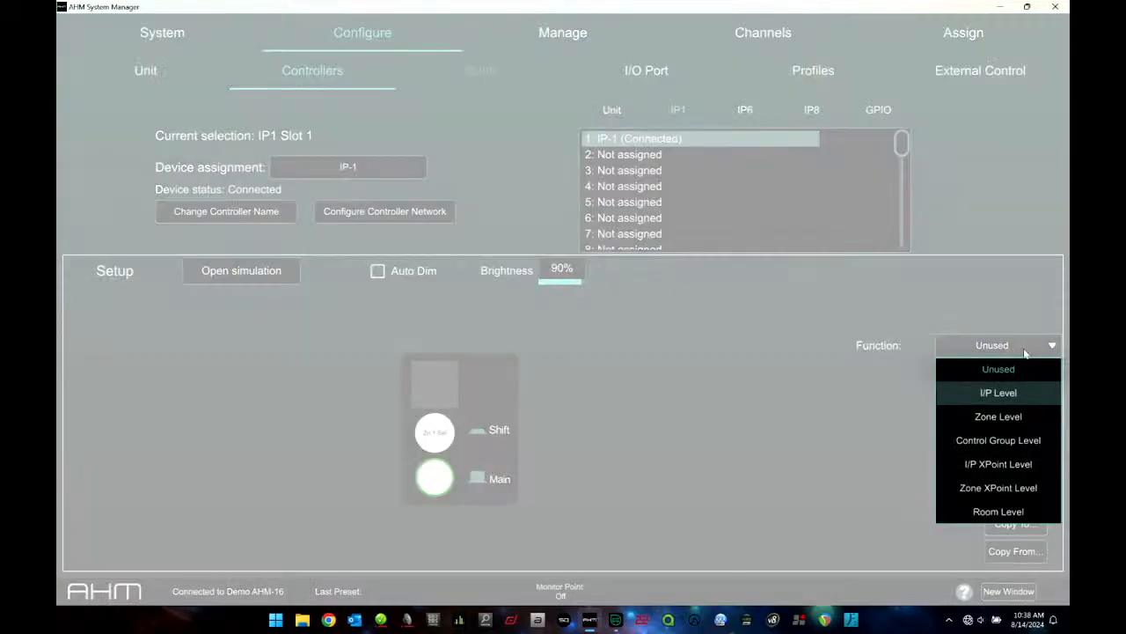
click(998, 416)
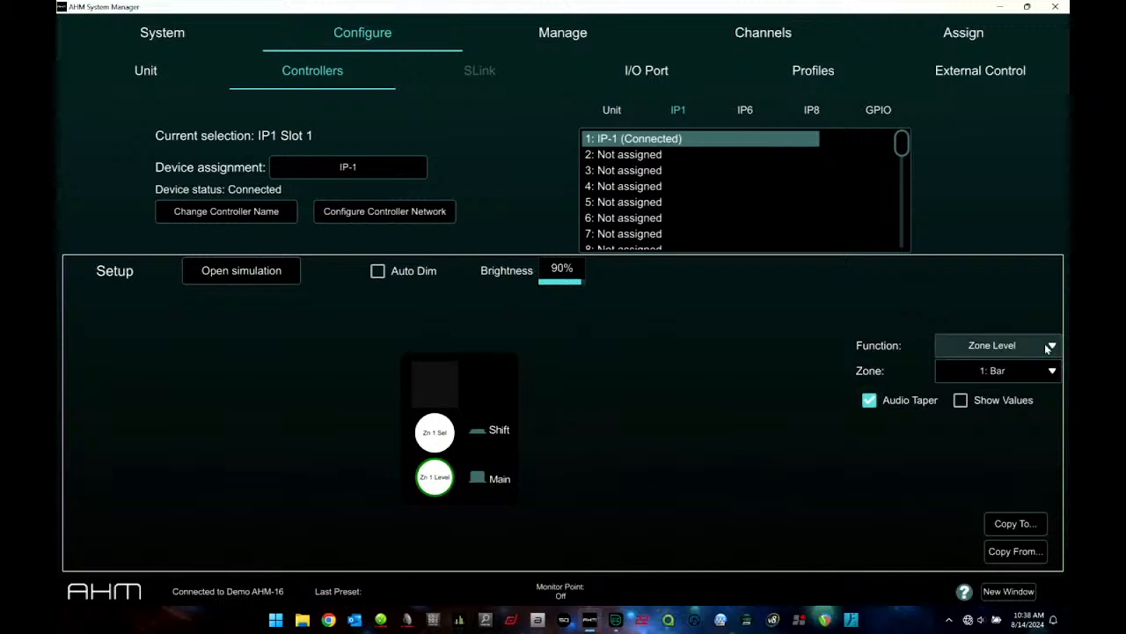
Review the zone functions assigned to the IP-1's Shift and Main controls and the functions available for Main.
click(439, 430)
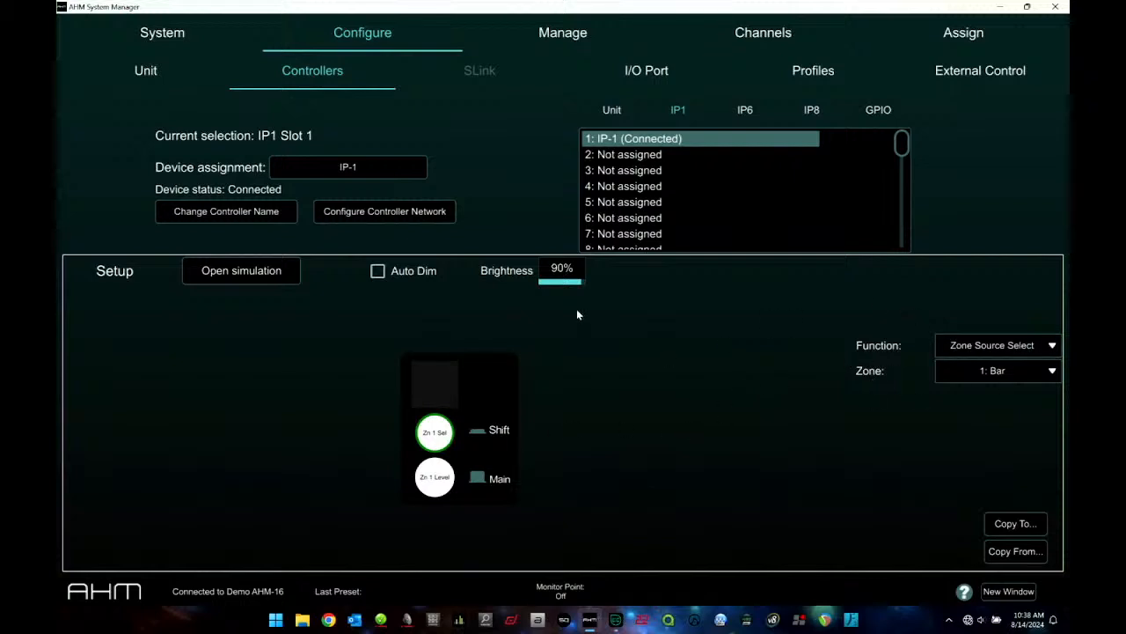
click(455, 476)
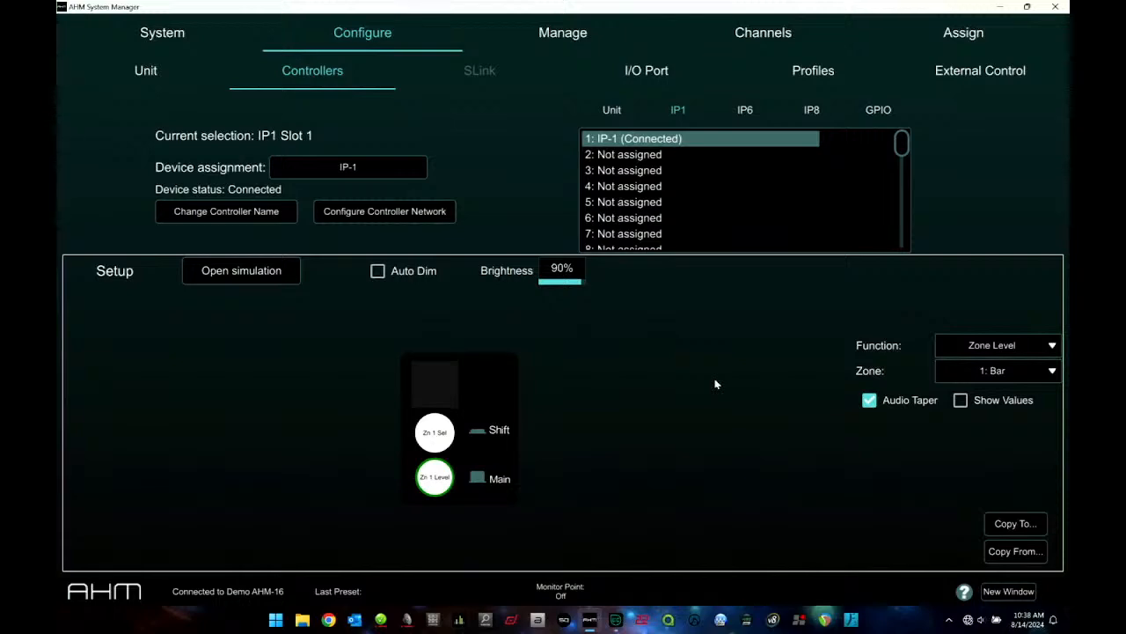
click(977, 345)
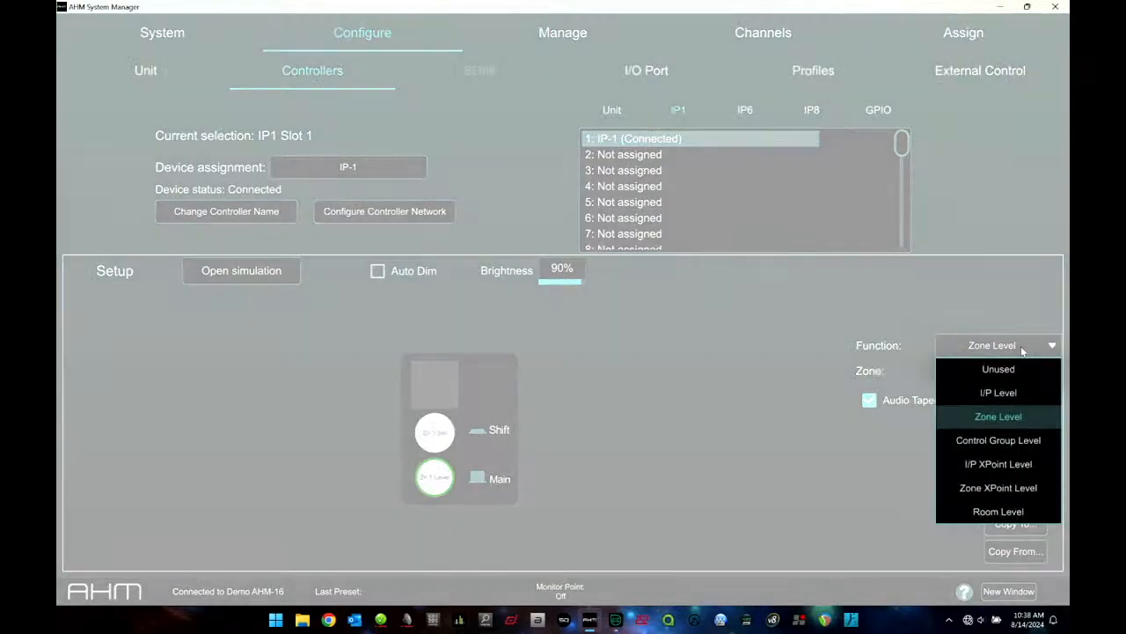
click(637, 337)
click(435, 432)
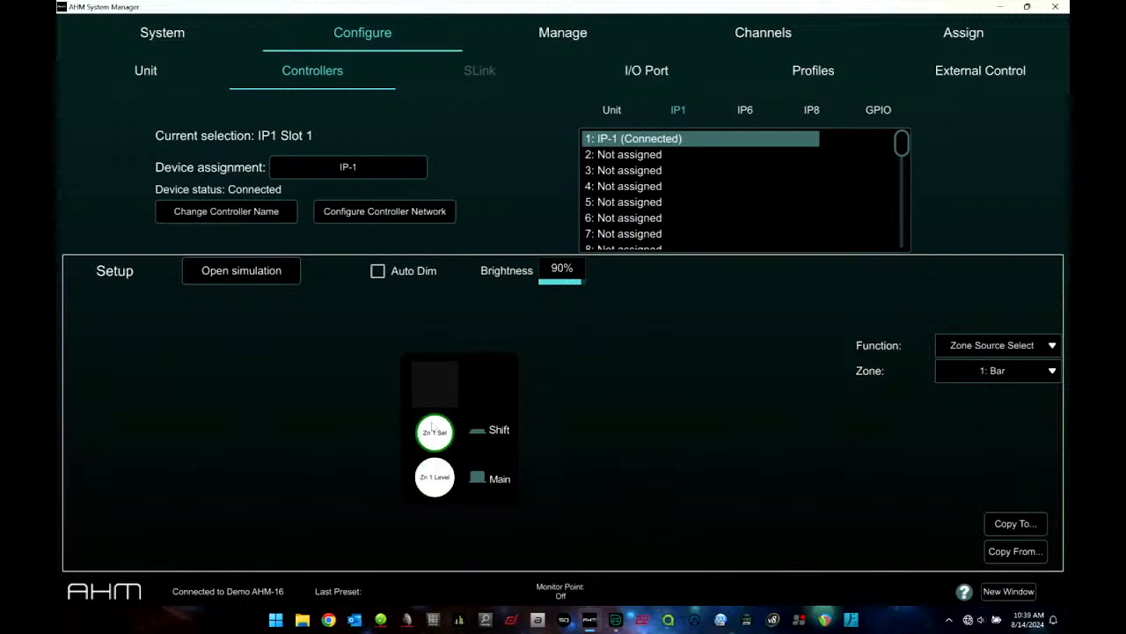
click(437, 479)
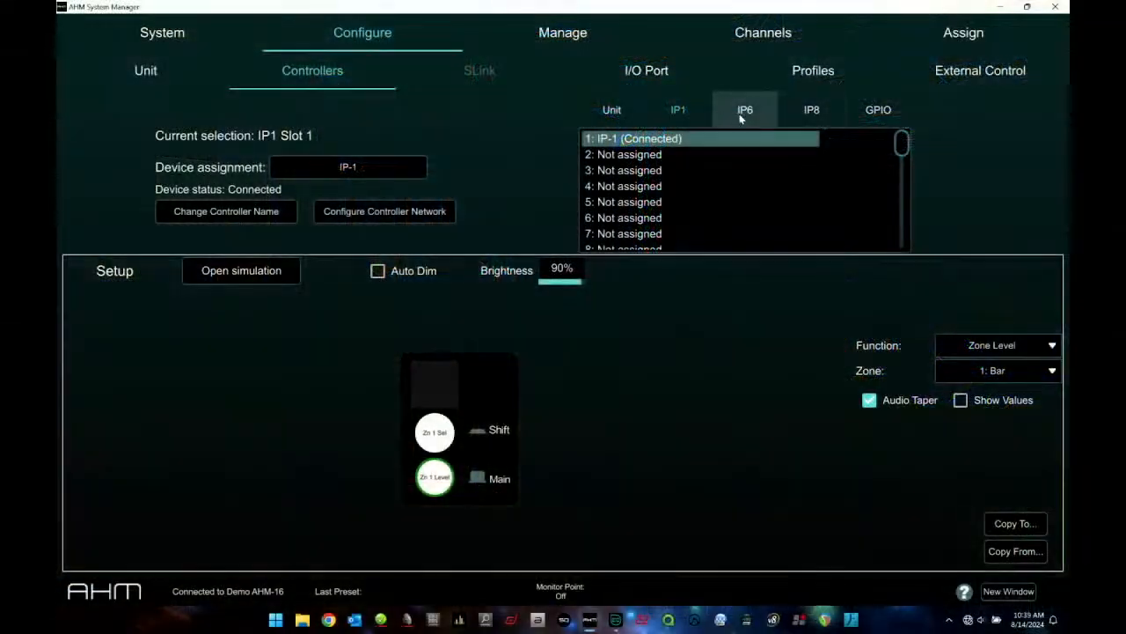
Show layer 6 of the IP6 slot 1 controller and check the functions of its keys, a rotary control and the large round button.
click(746, 112)
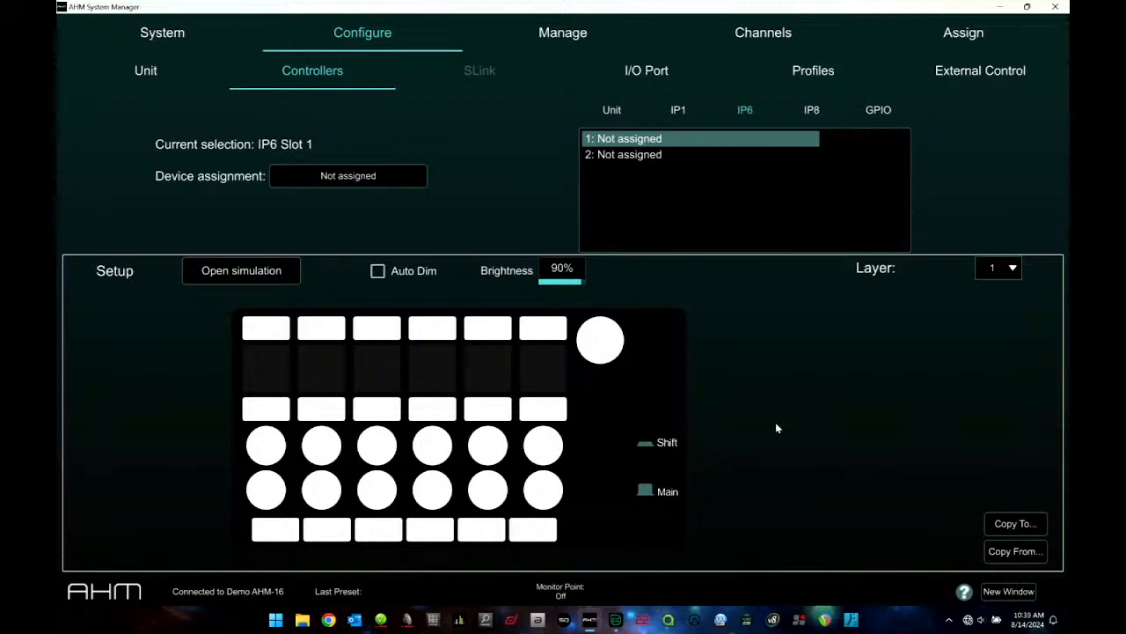
click(1012, 271)
click(1007, 413)
click(264, 326)
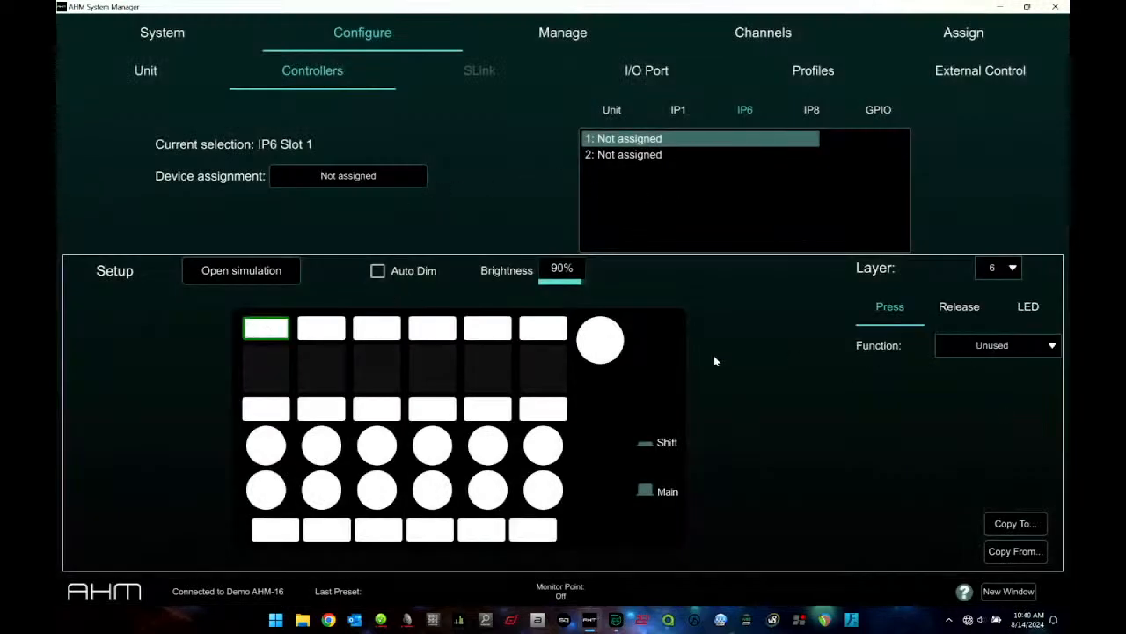
click(323, 328)
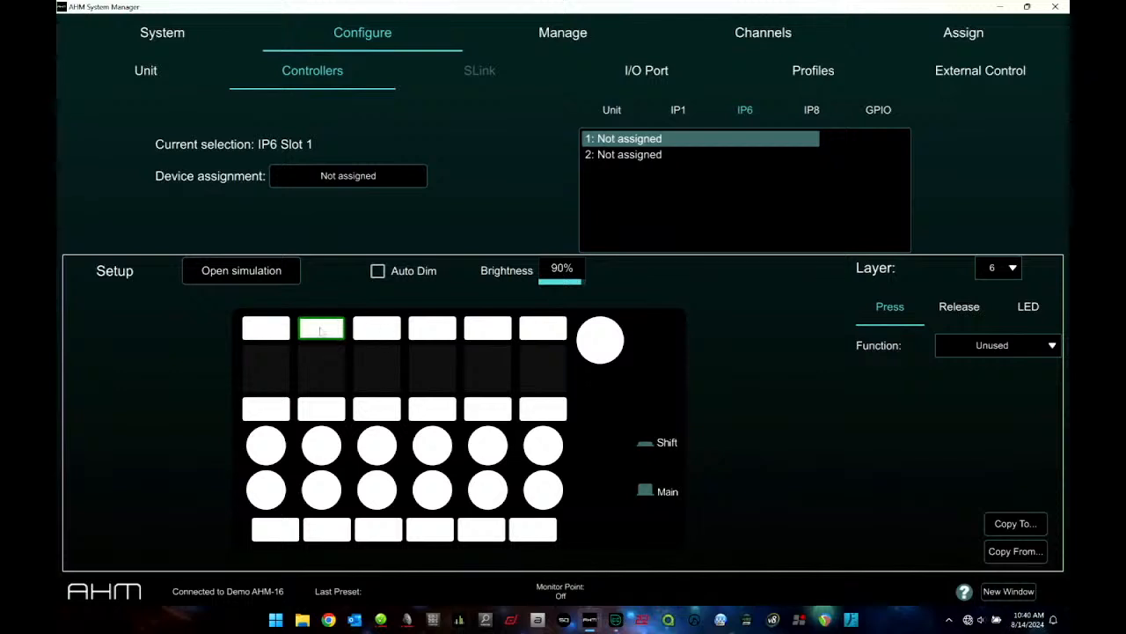
click(261, 449)
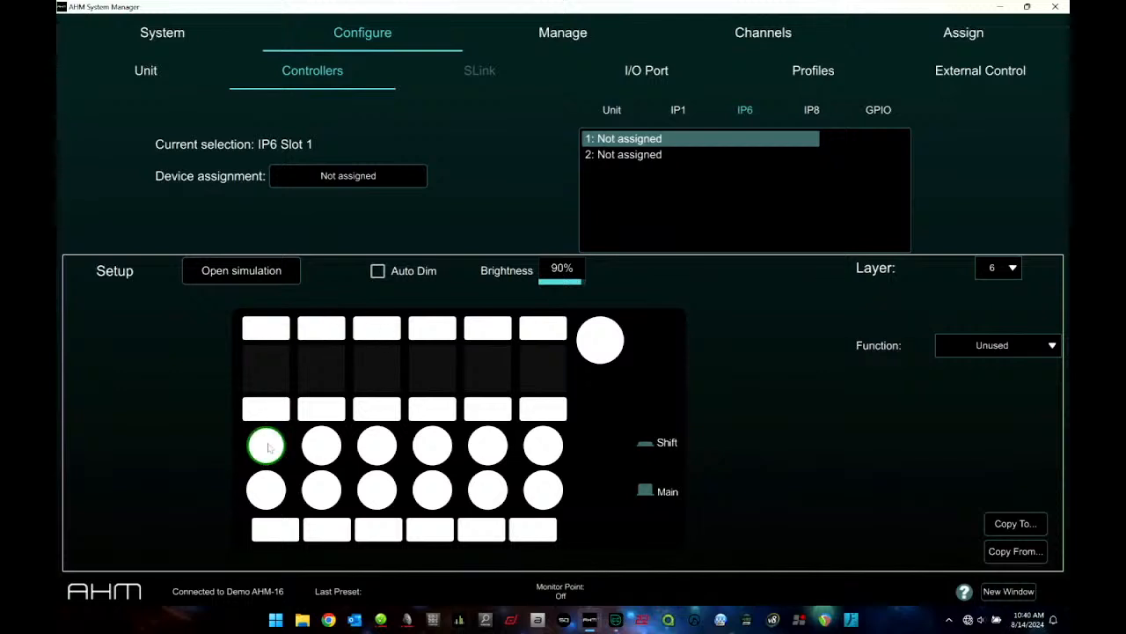
click(596, 338)
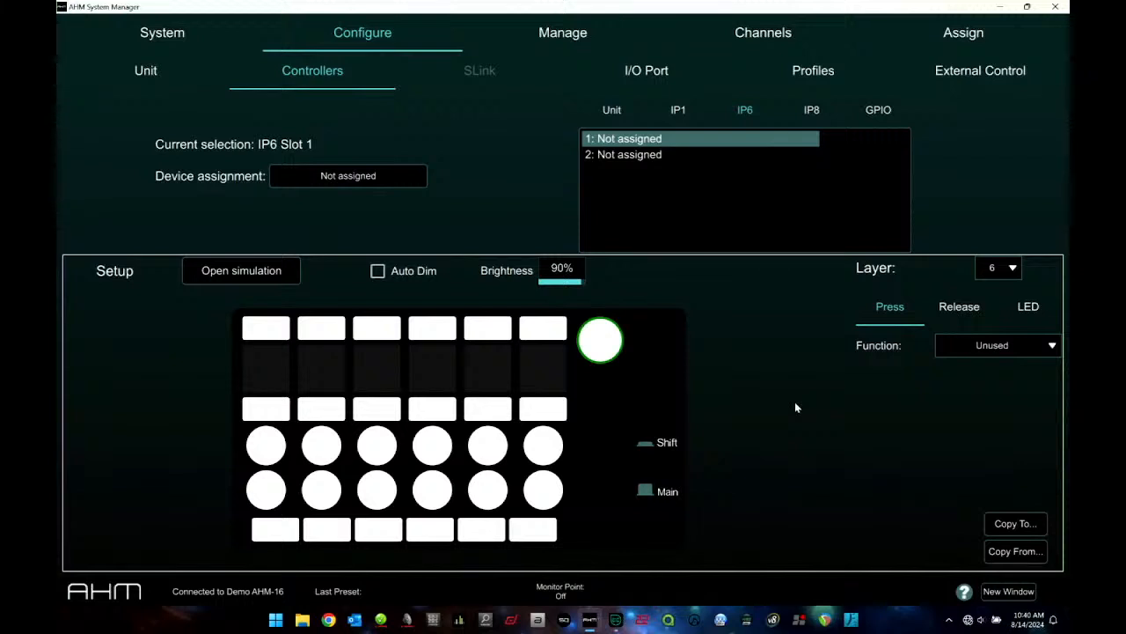
View the IP8 slot 1 controller's layout and check which layers it offers without changing the layer.
click(814, 111)
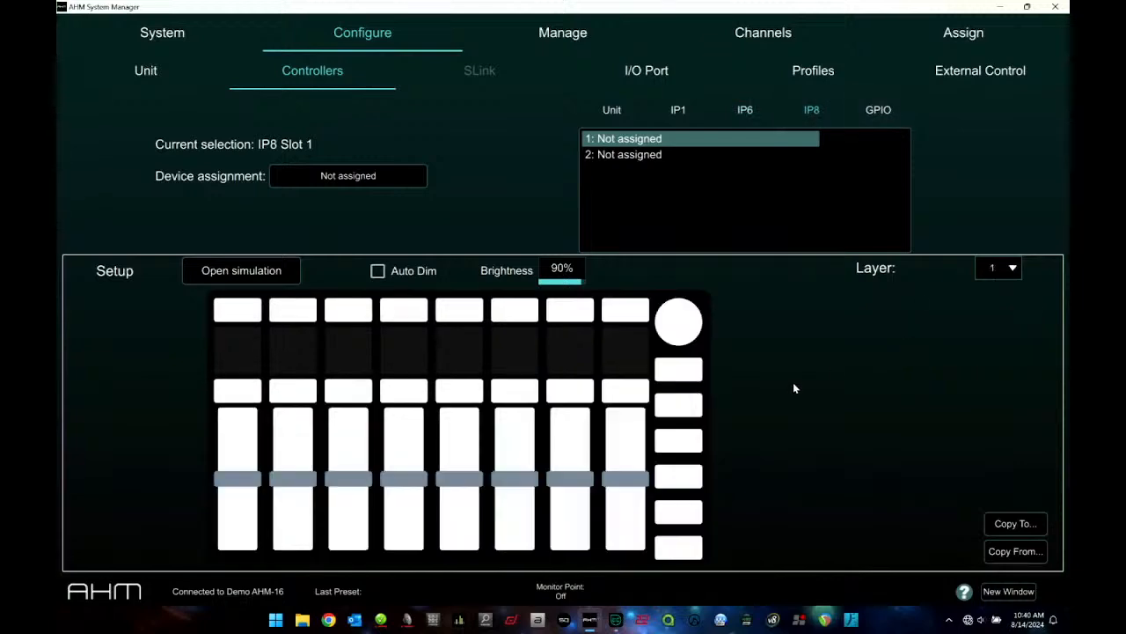
click(1008, 267)
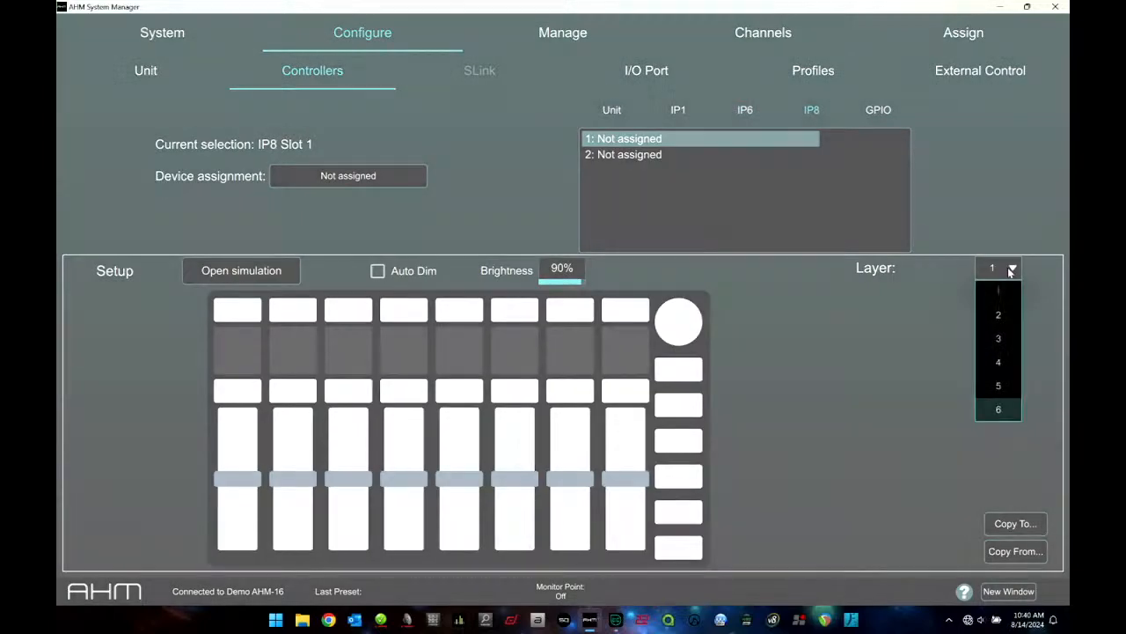
click(852, 332)
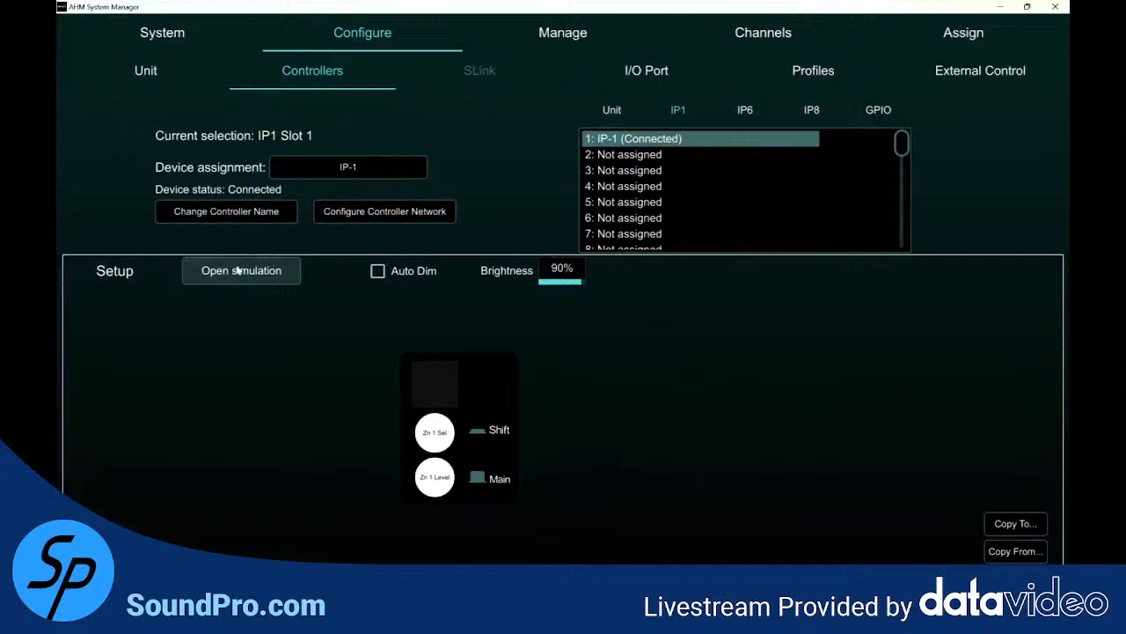
Simulate the IP-1 controller, switching the source to Wired and back to Music and adjusting the zone level, and close the simulation.
click(237, 271)
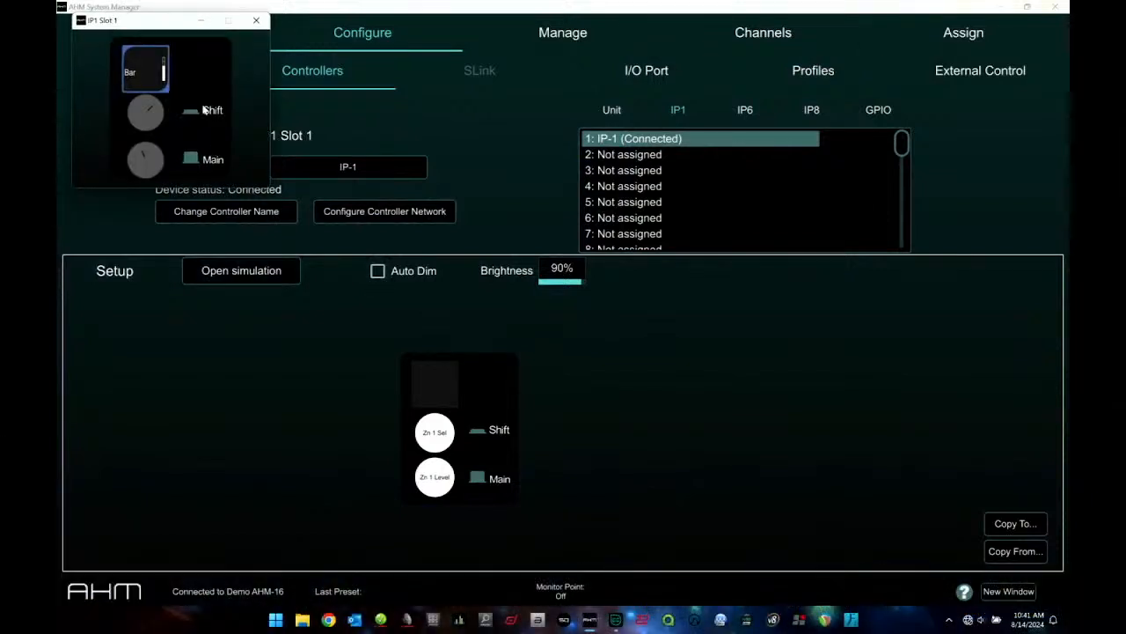
click(150, 113)
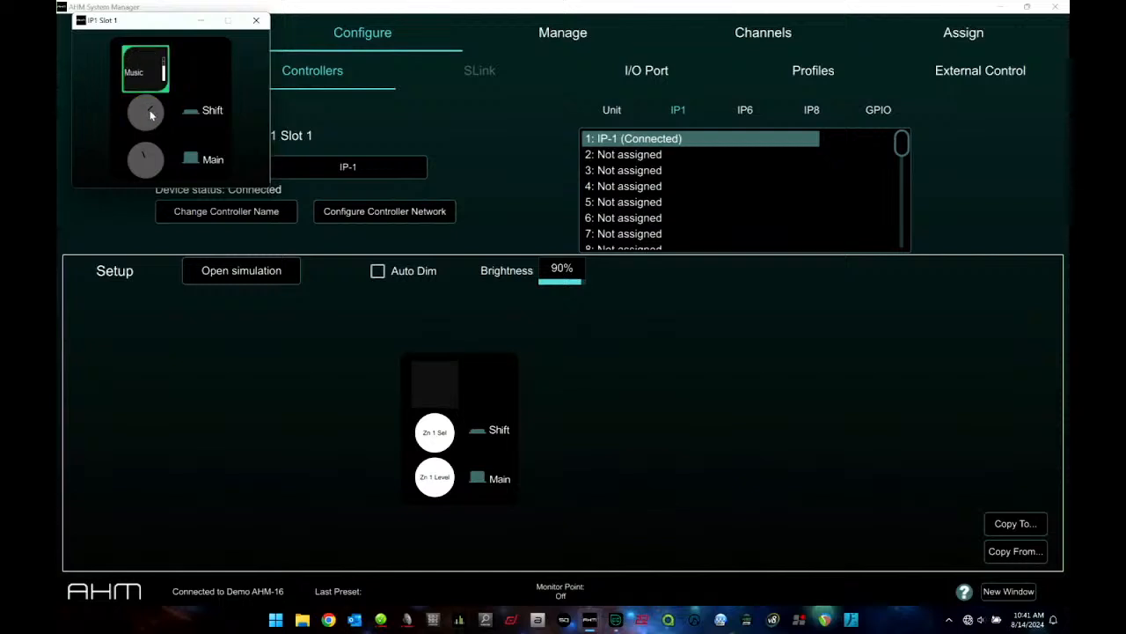
drag(150, 112, 125, 116)
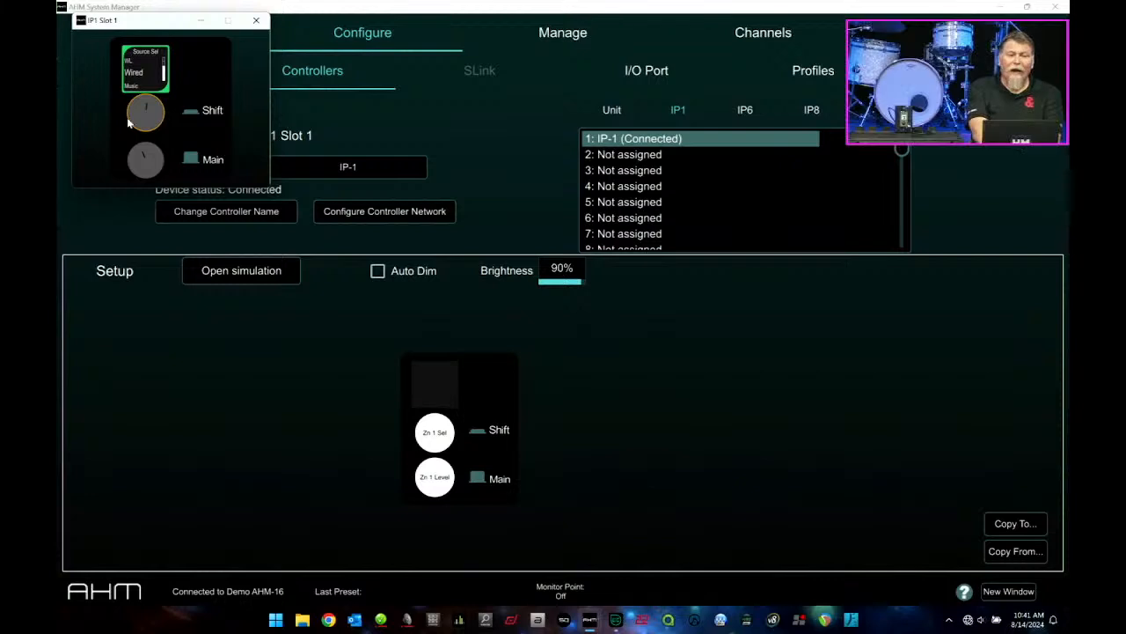
mouse_move(127, 123)
mouse_down()
mouse_move(124, 170)
mouse_move(117, 120)
mouse_up()
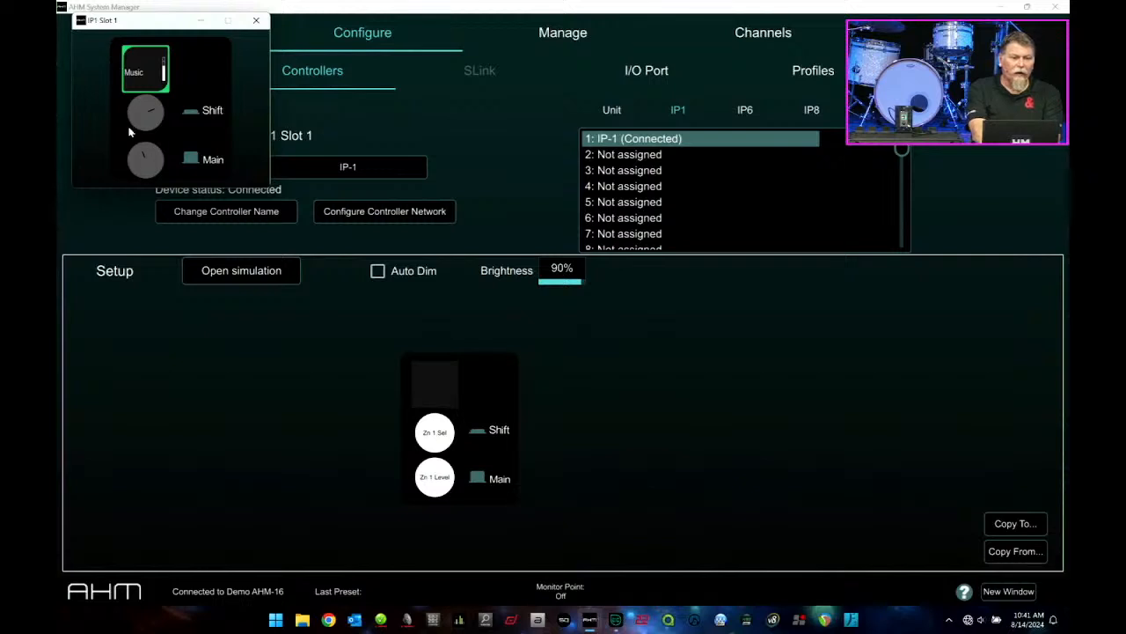
mouse_move(138, 156)
mouse_down()
mouse_move(134, 112)
mouse_move(139, 199)
mouse_move(139, 139)
mouse_move(138, 169)
mouse_up()
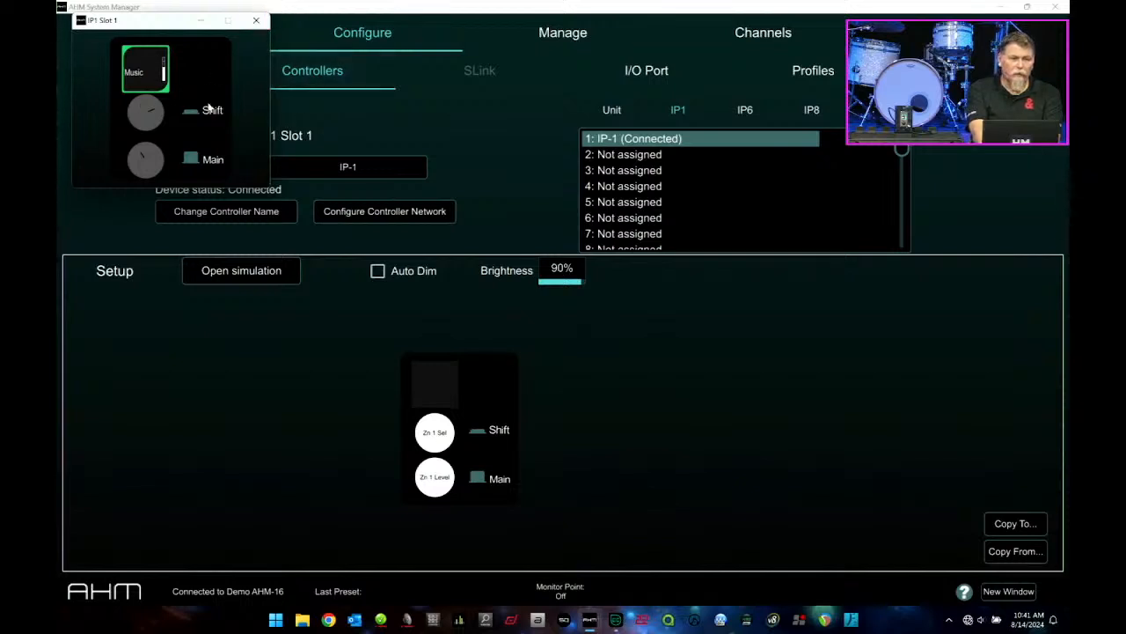
click(257, 21)
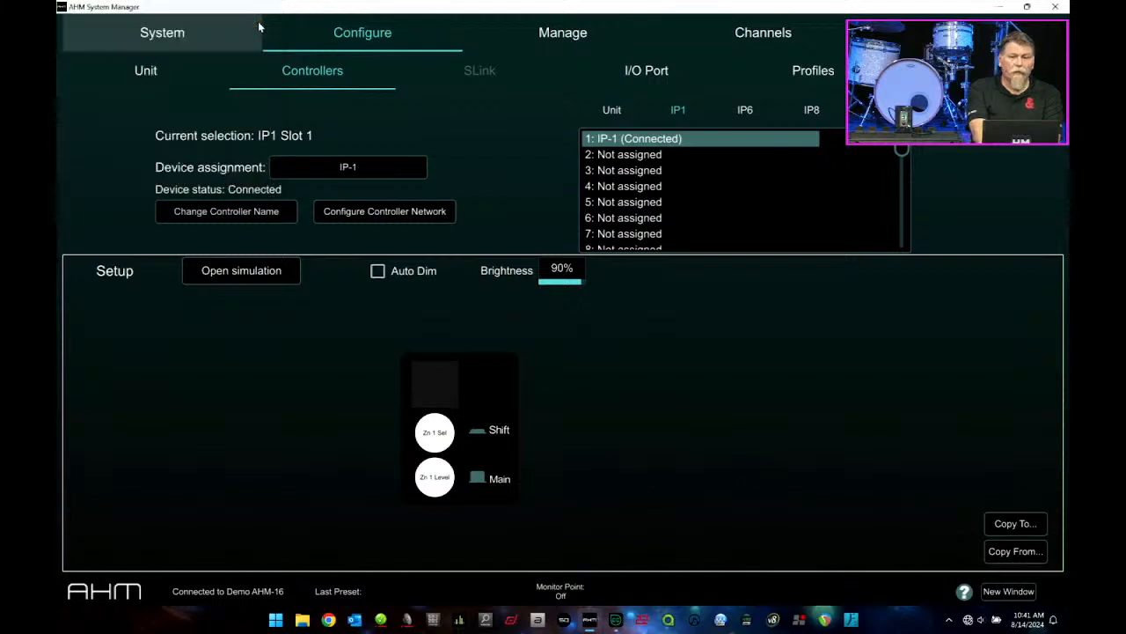
Preview the simulation of the IP6 slot 1 controller, close it and bring up the IP8 controller setup.
click(742, 112)
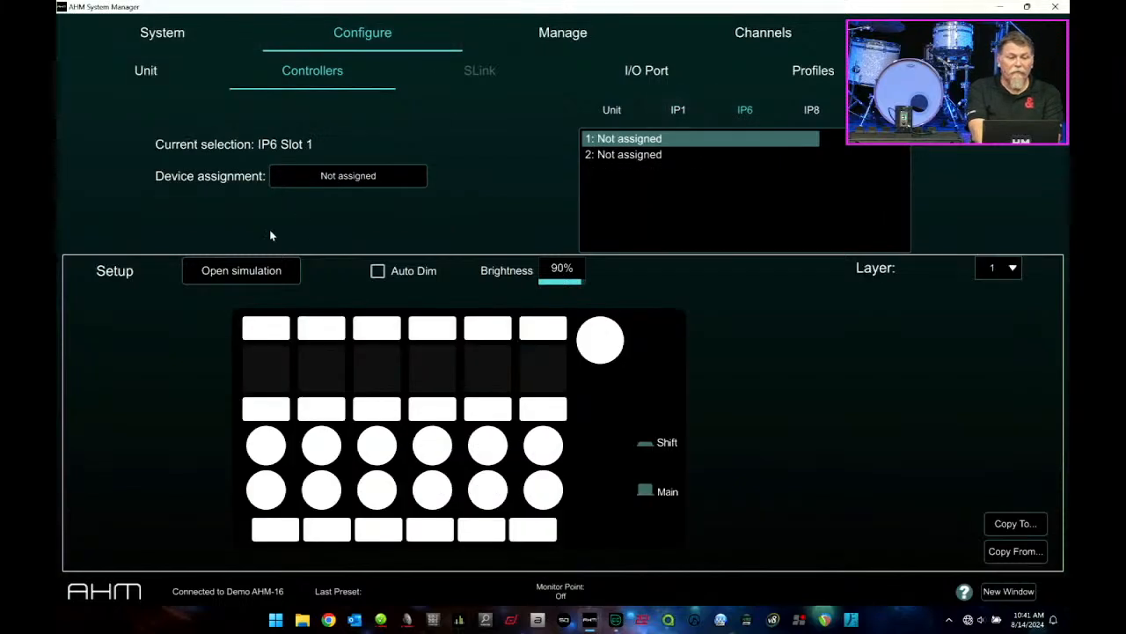
click(251, 270)
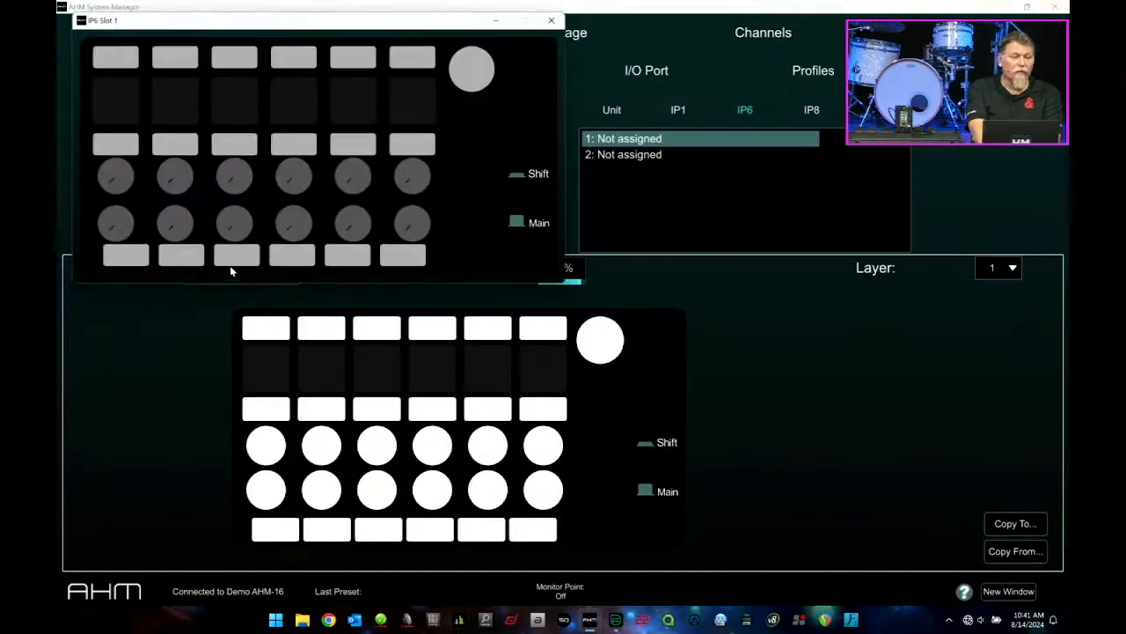
click(551, 21)
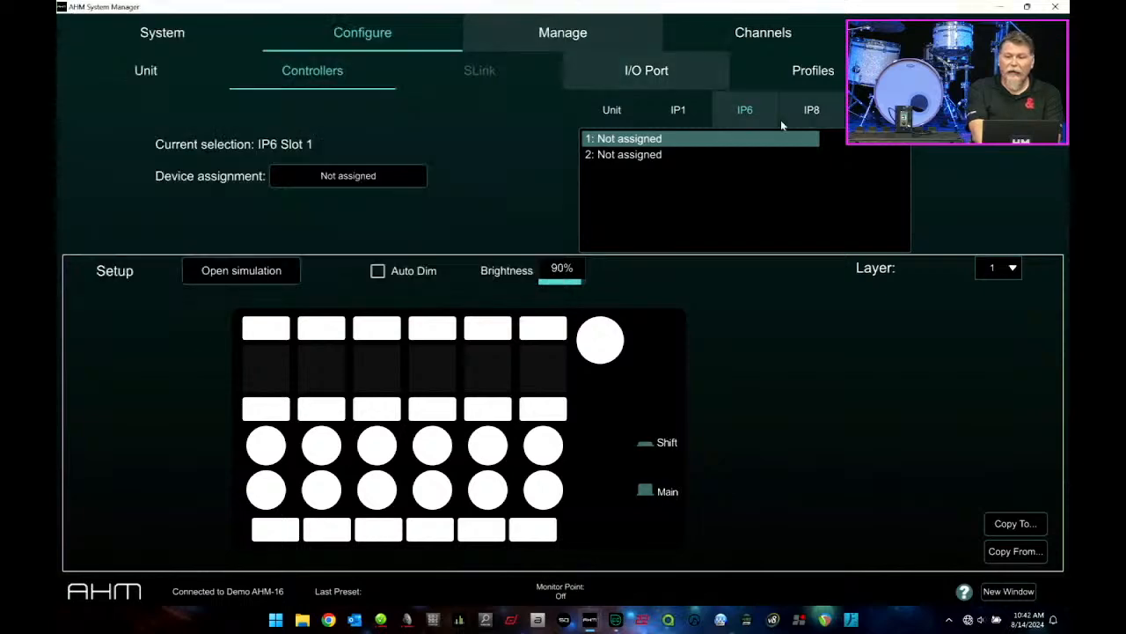
click(812, 109)
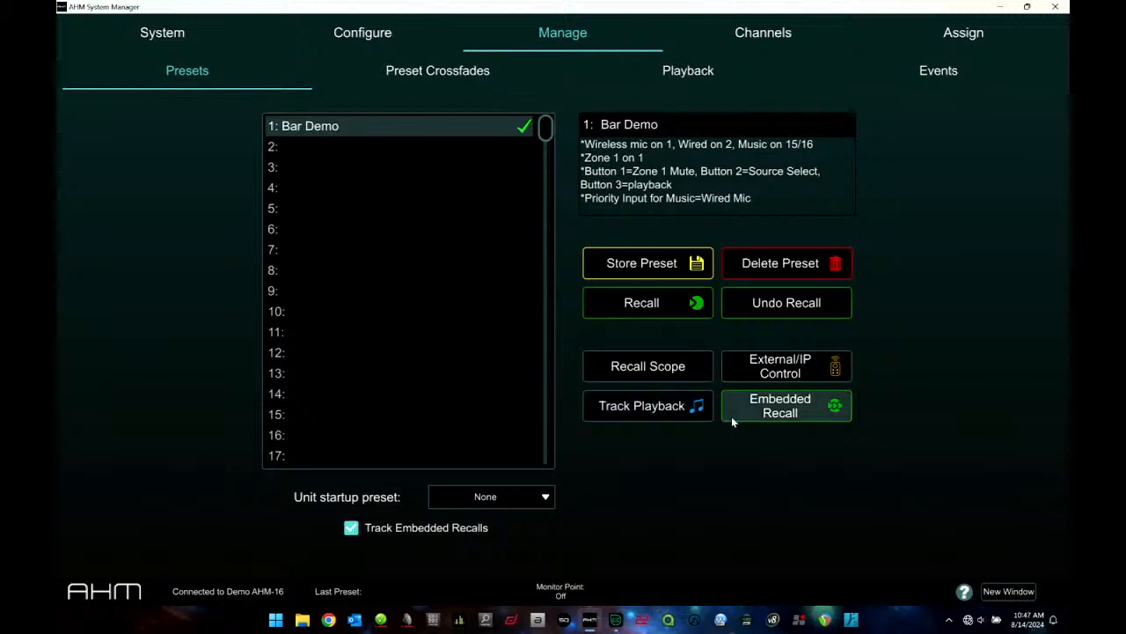
Open the recall scope of the Bar Demo preset and expand Inputs 1-8 to examine the per-channel processing items.
click(664, 371)
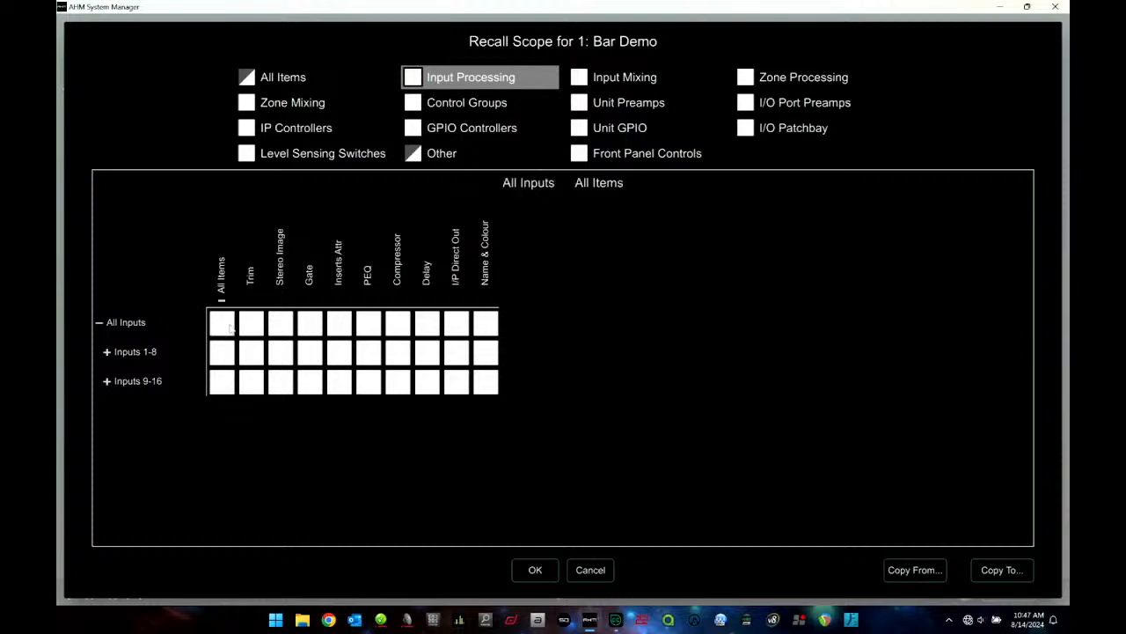
click(126, 352)
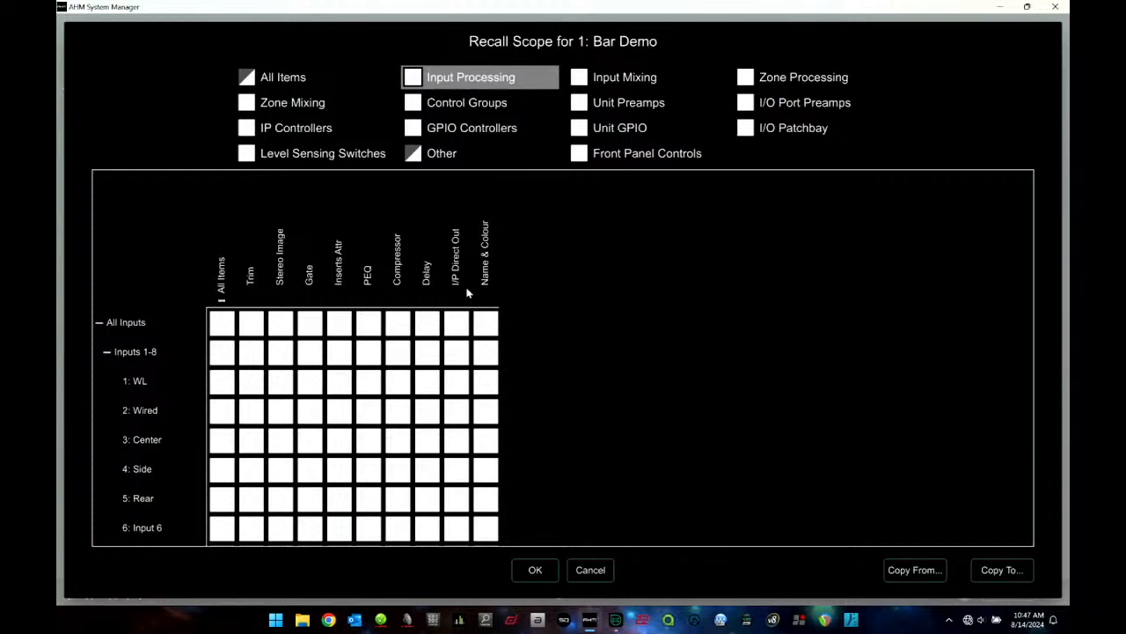
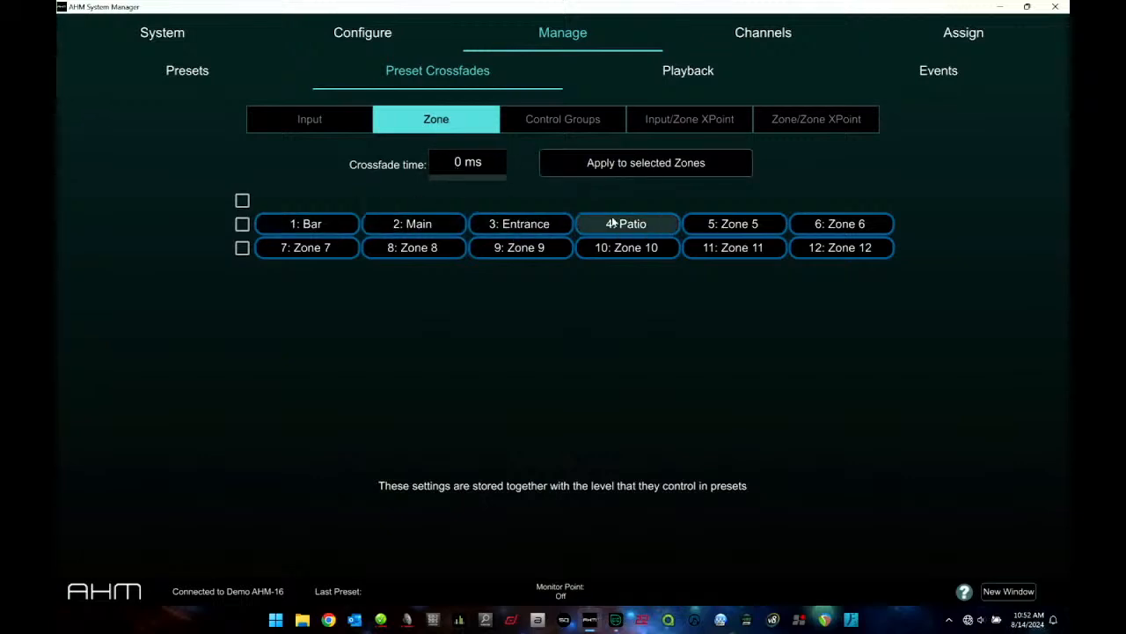
Look through the preset crossfade settings for inputs, zones, control groups, input/zone crosspoints and zone/zone crosspoints.
click(584, 118)
click(308, 119)
click(385, 129)
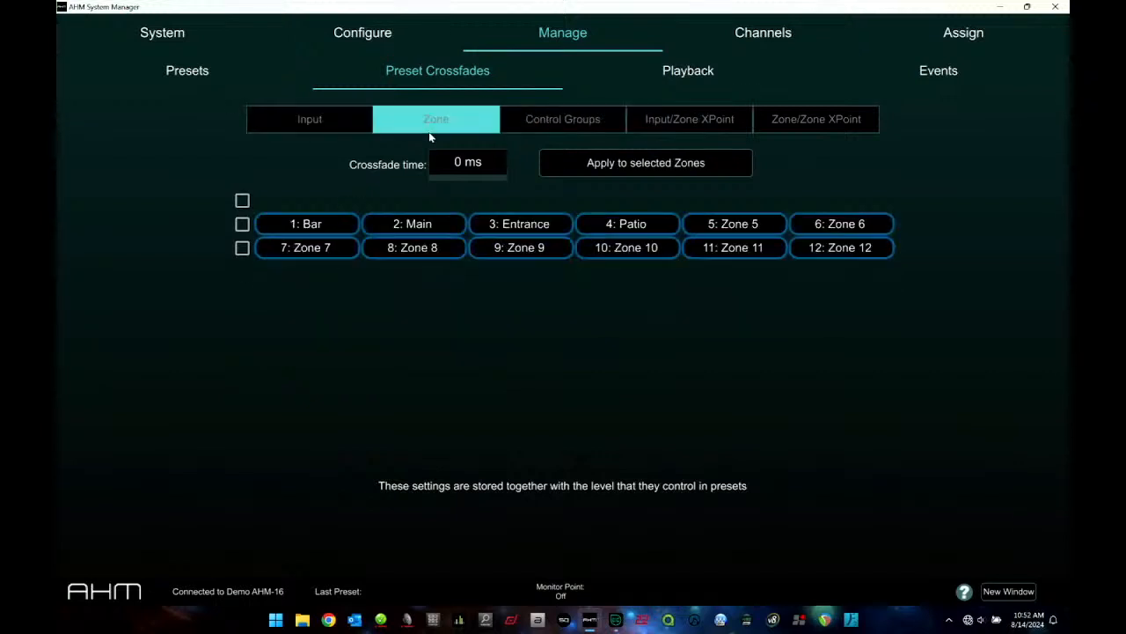
click(556, 120)
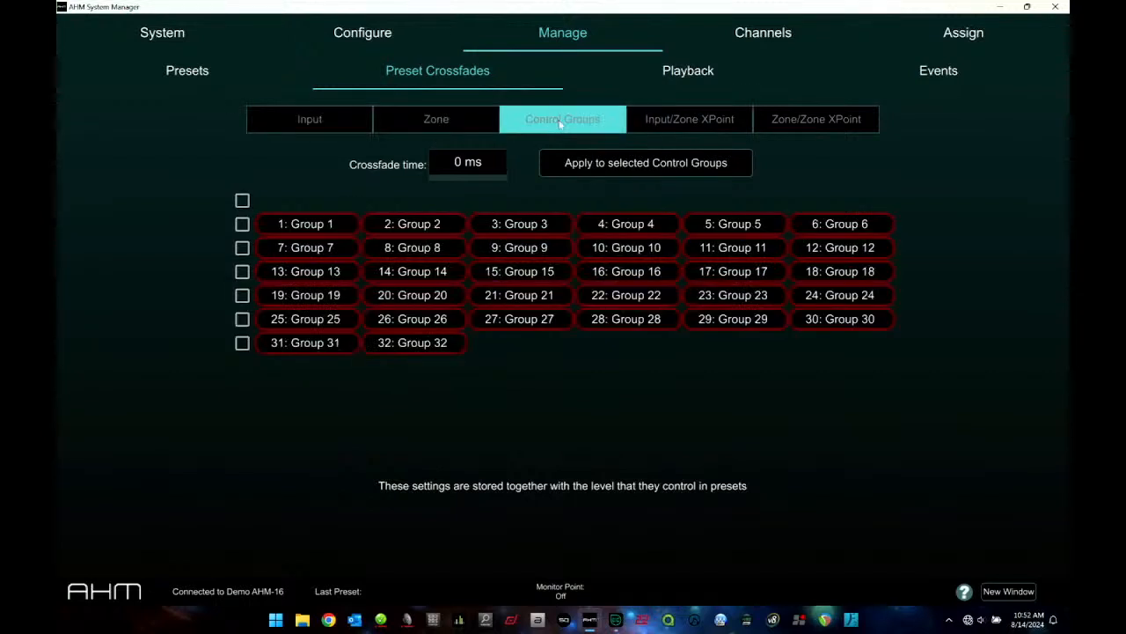
click(683, 124)
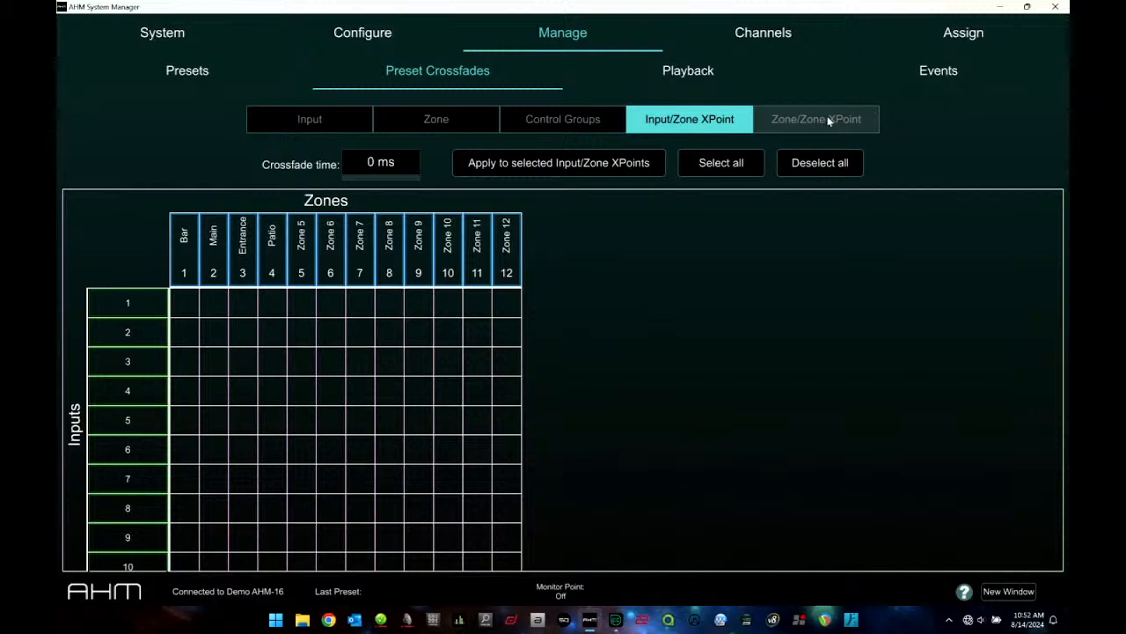
click(828, 120)
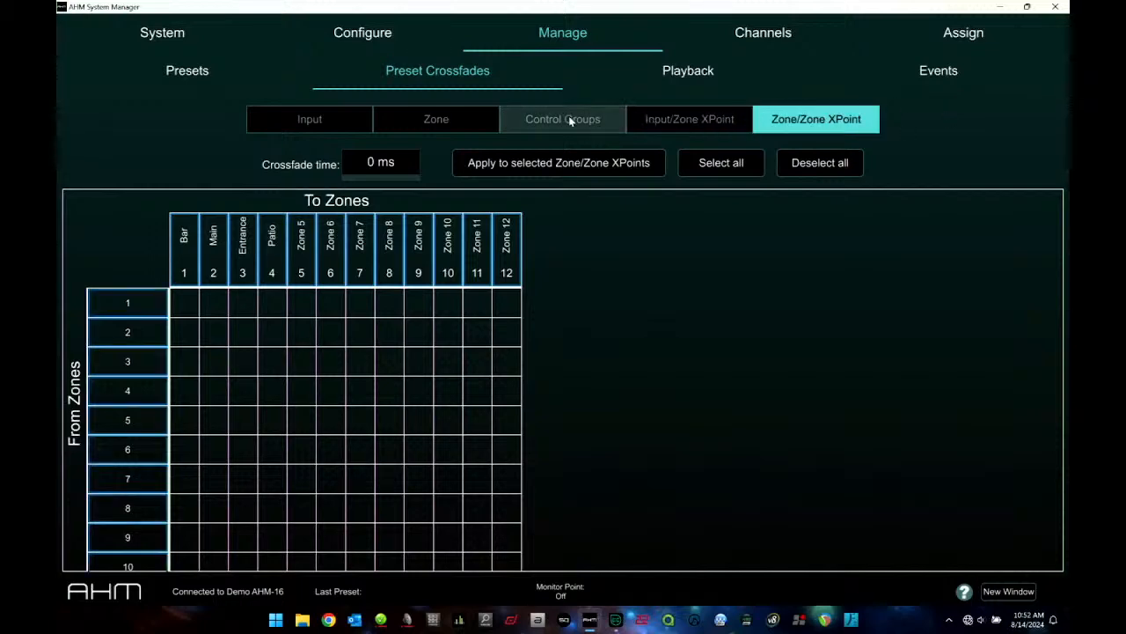
click(310, 114)
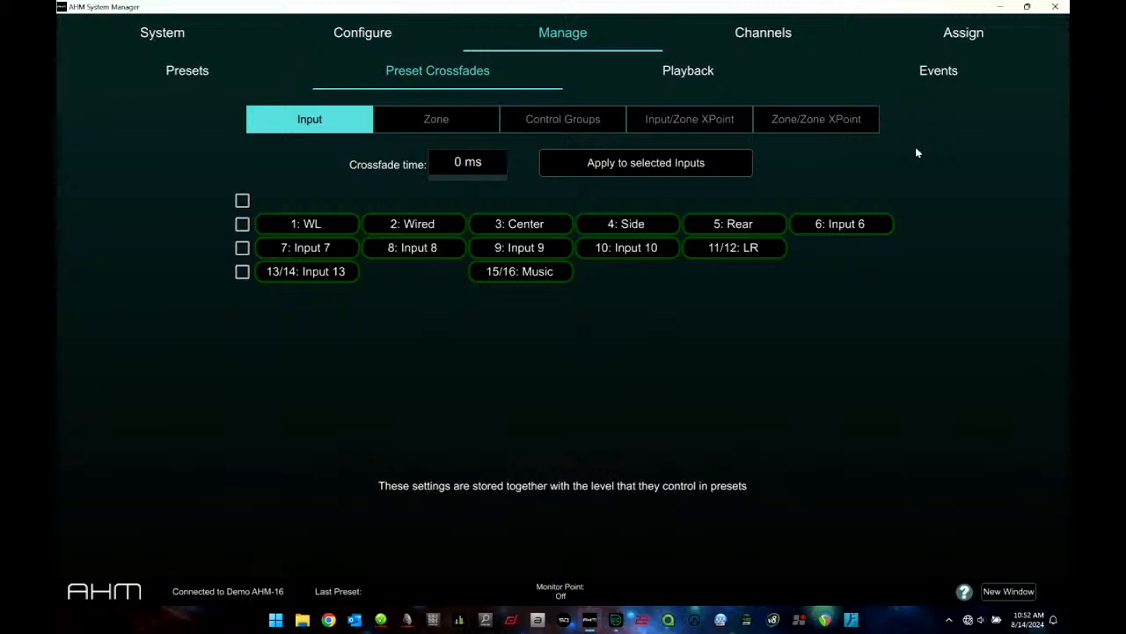
Look through the available playback tracks and select 01 The Casualties Of Jazz - Fairies Wear Boots.wav.
click(727, 77)
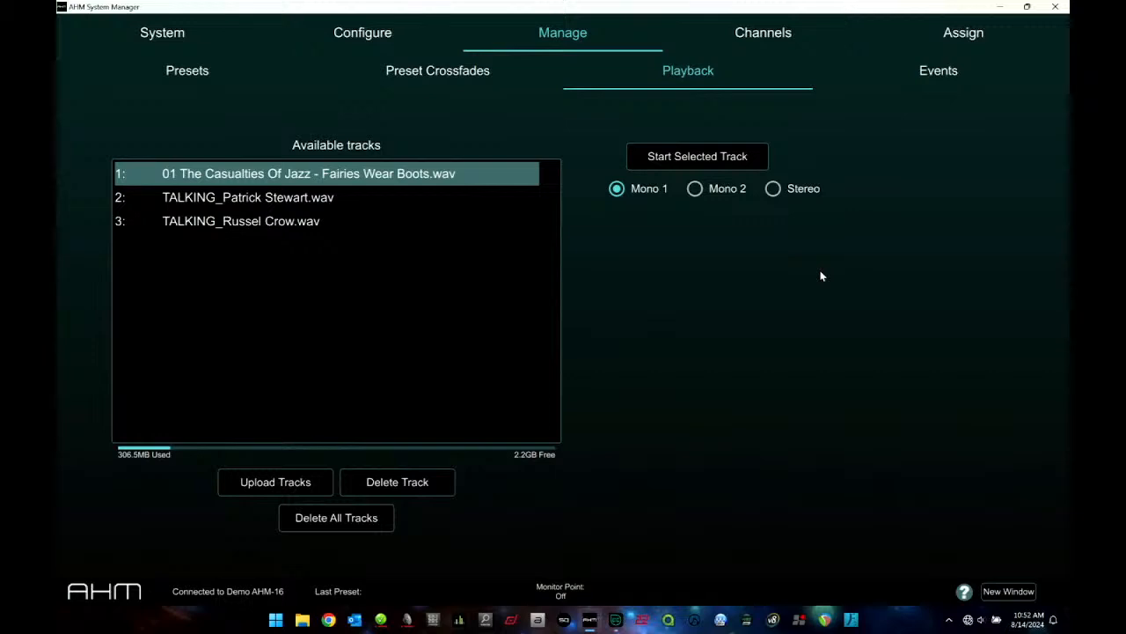
click(357, 204)
click(332, 227)
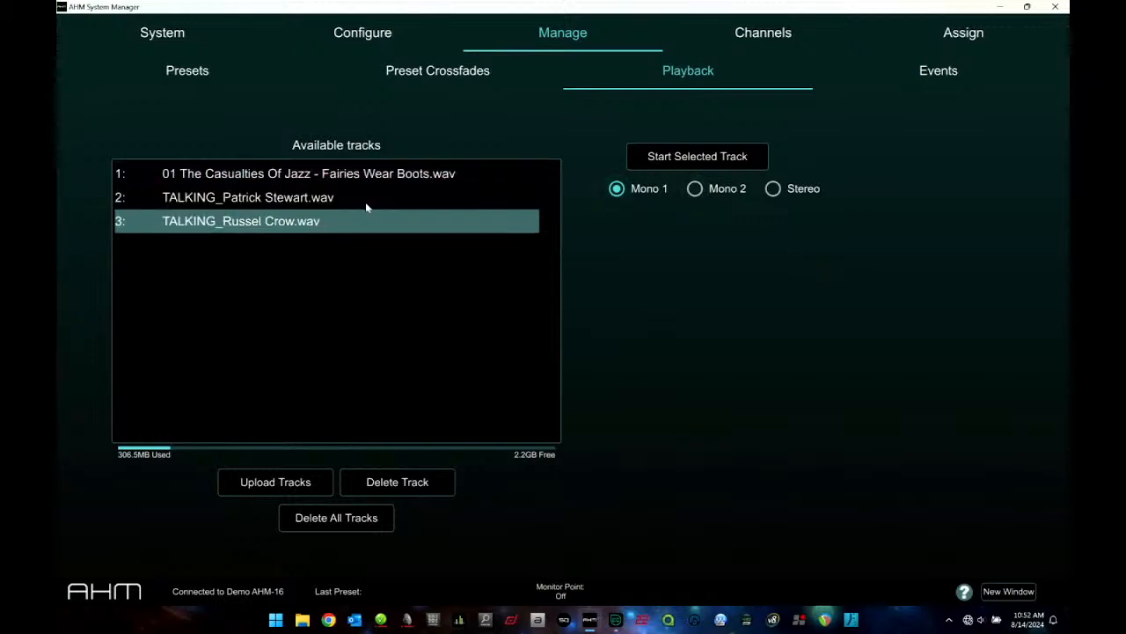
click(367, 207)
click(339, 227)
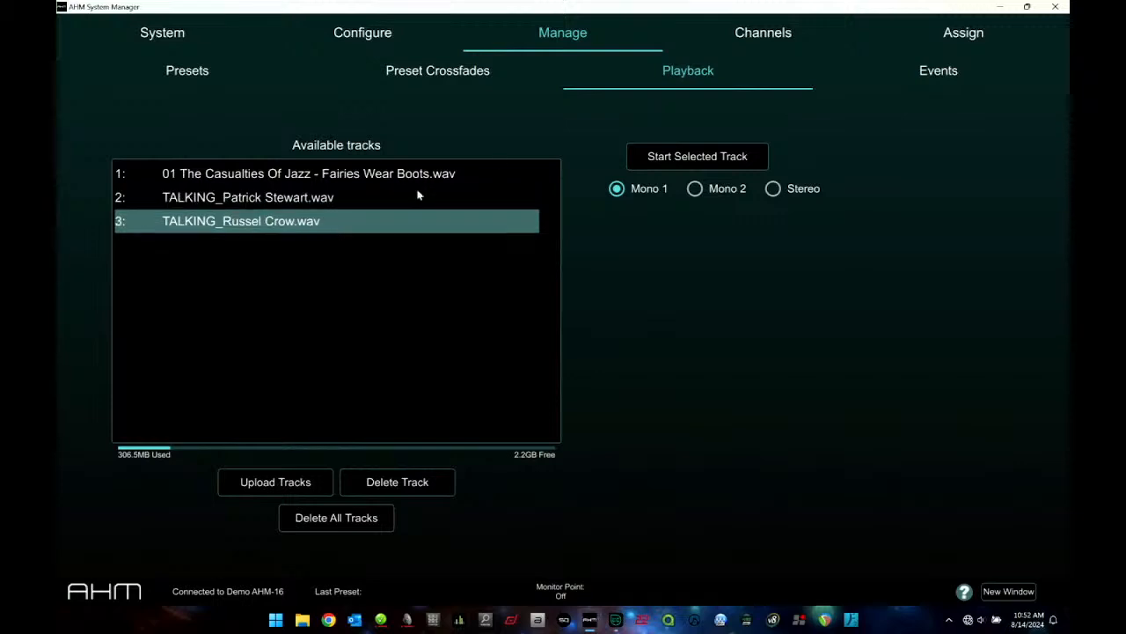
click(471, 178)
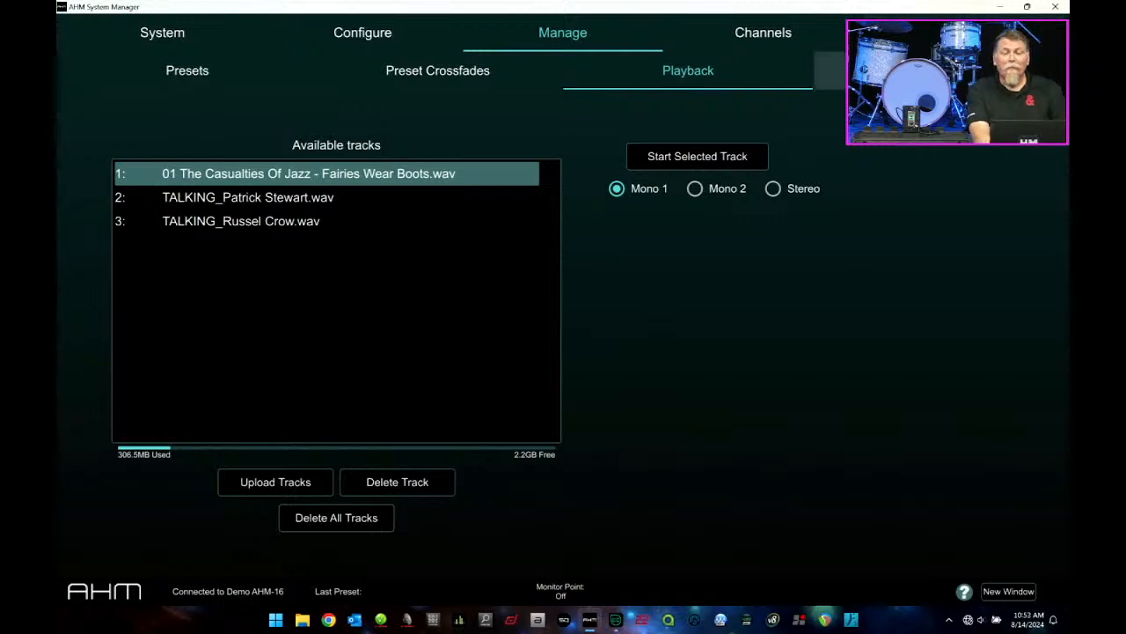
Look through the options for the first scheduled event, trying the Once activity and viewing the event types, and cancel the edit.
click(938, 70)
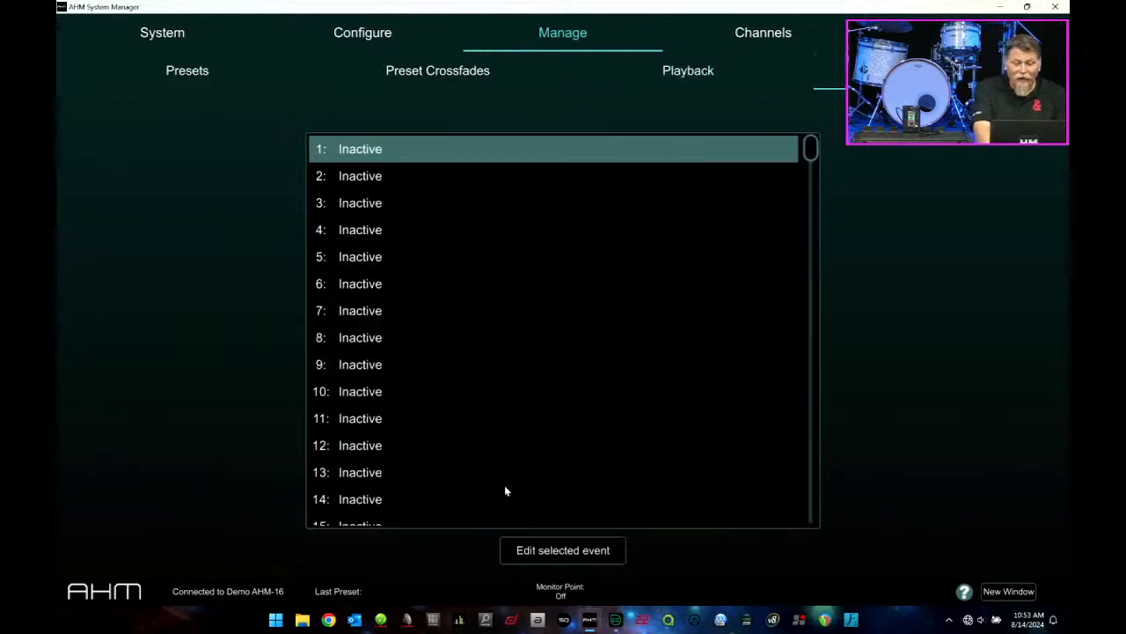
click(551, 546)
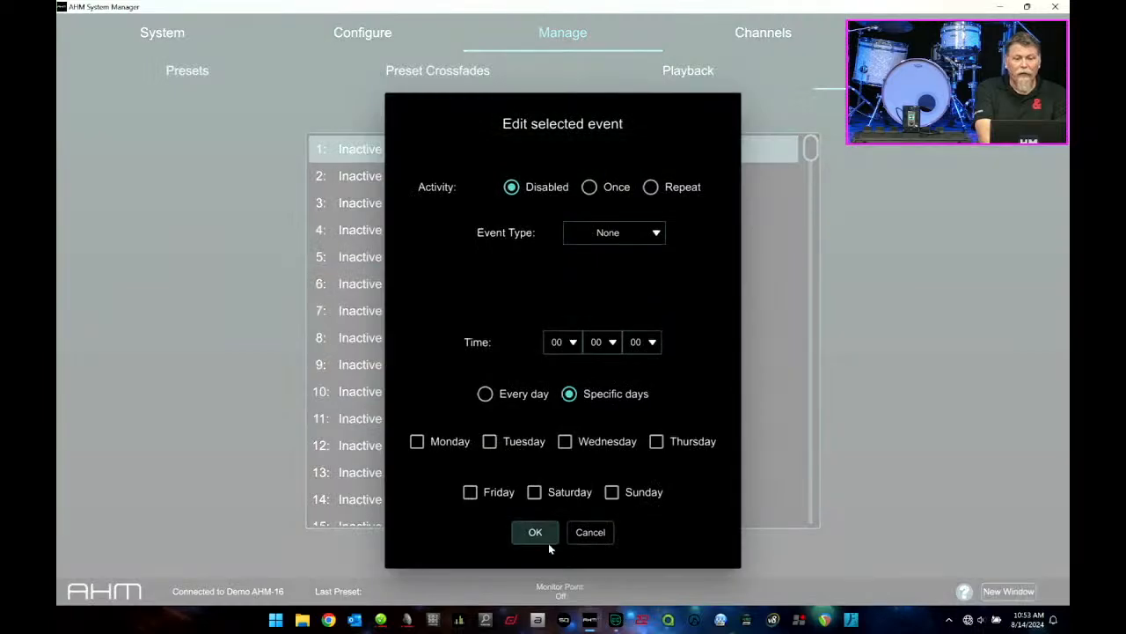
click(588, 187)
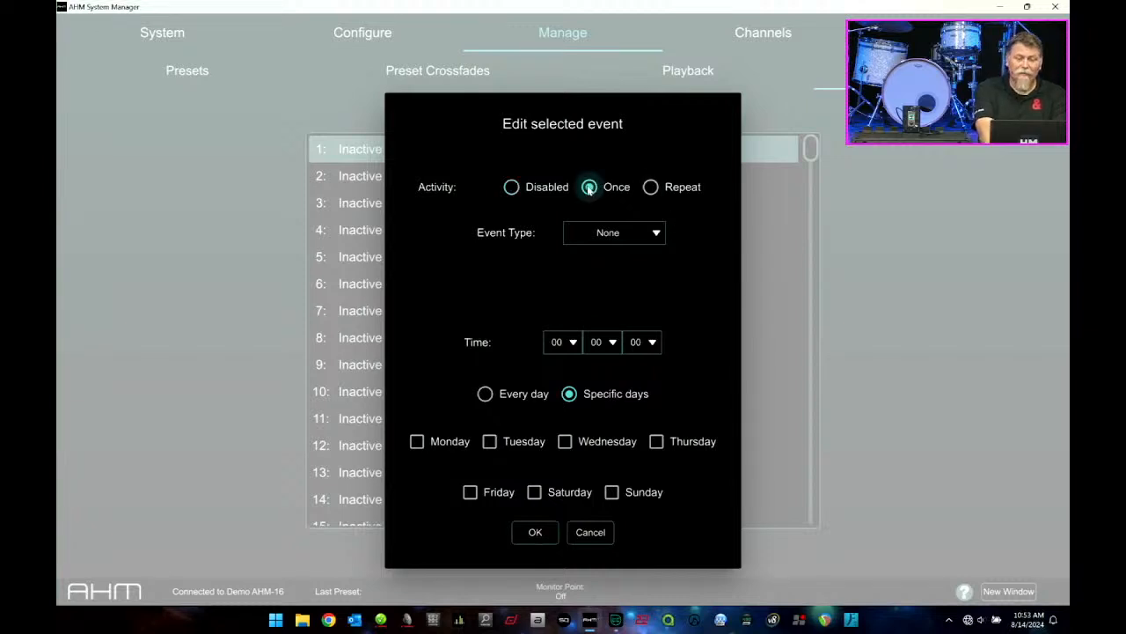
click(664, 240)
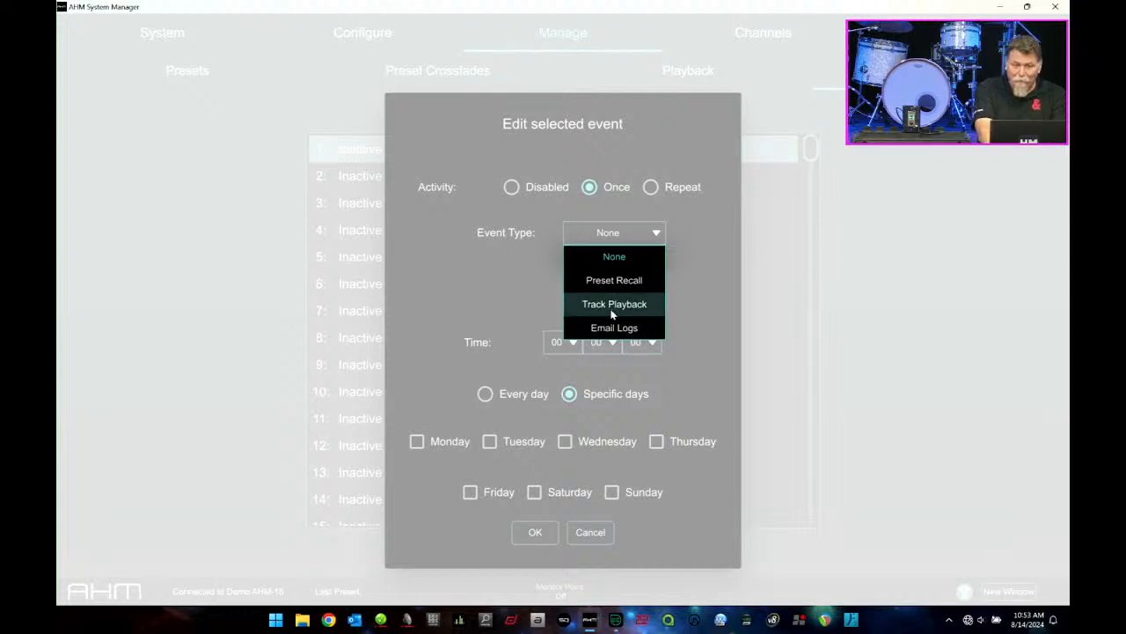
click(702, 280)
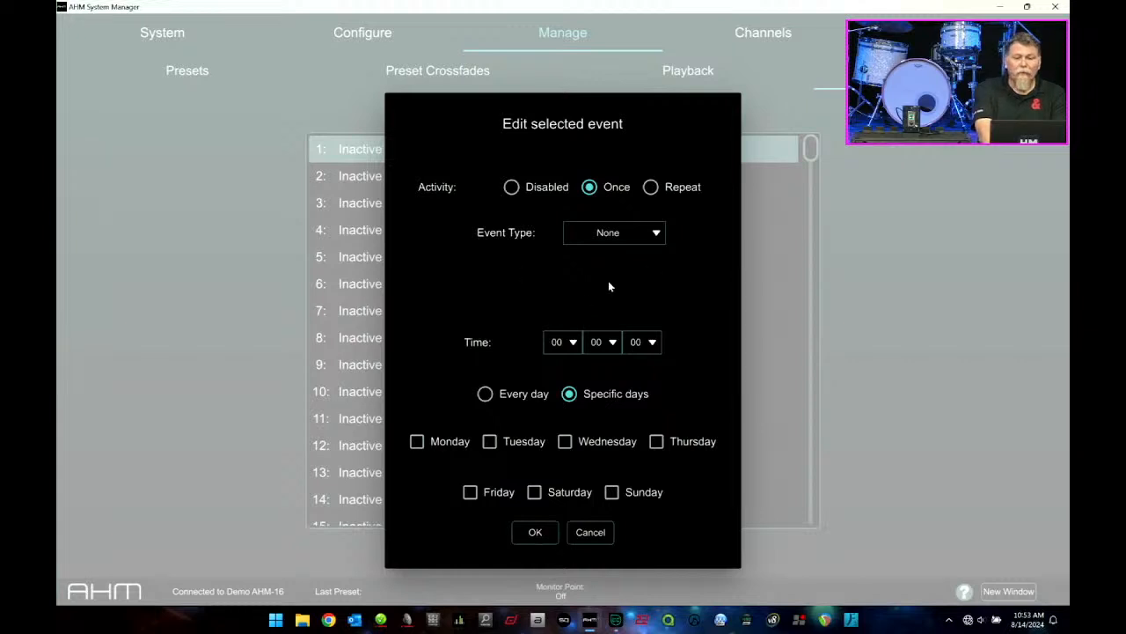
click(658, 232)
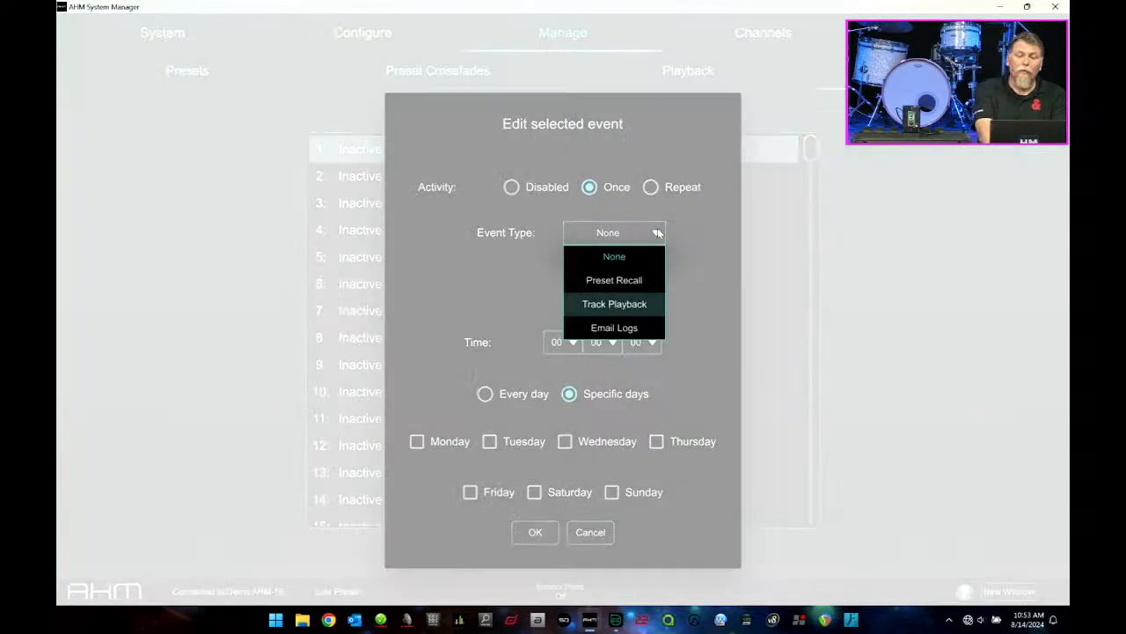
click(687, 256)
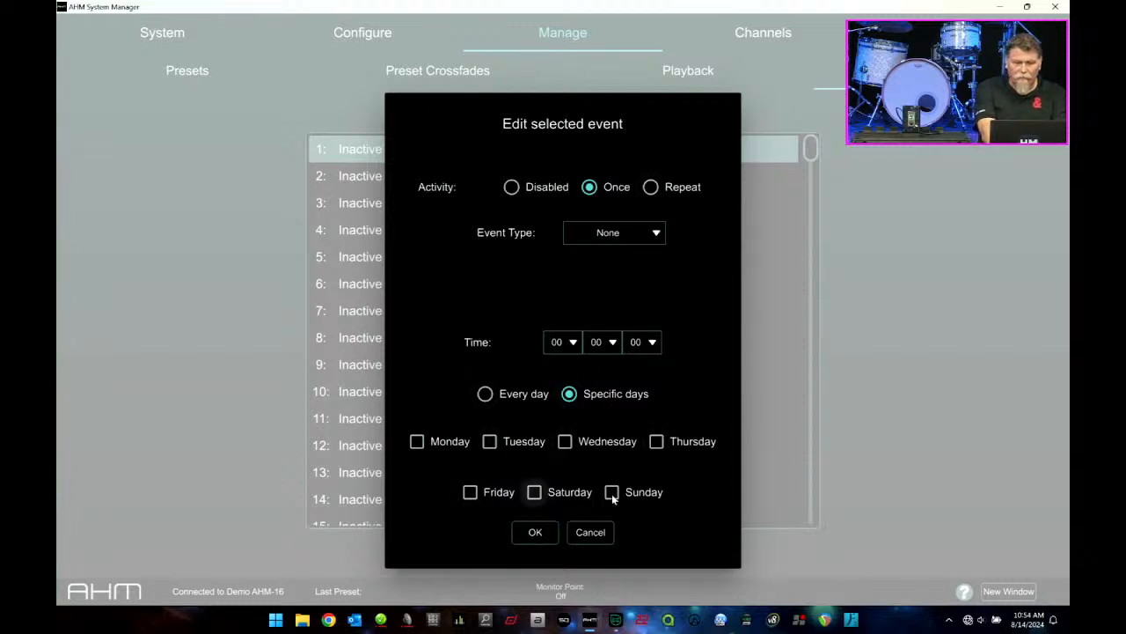
click(589, 534)
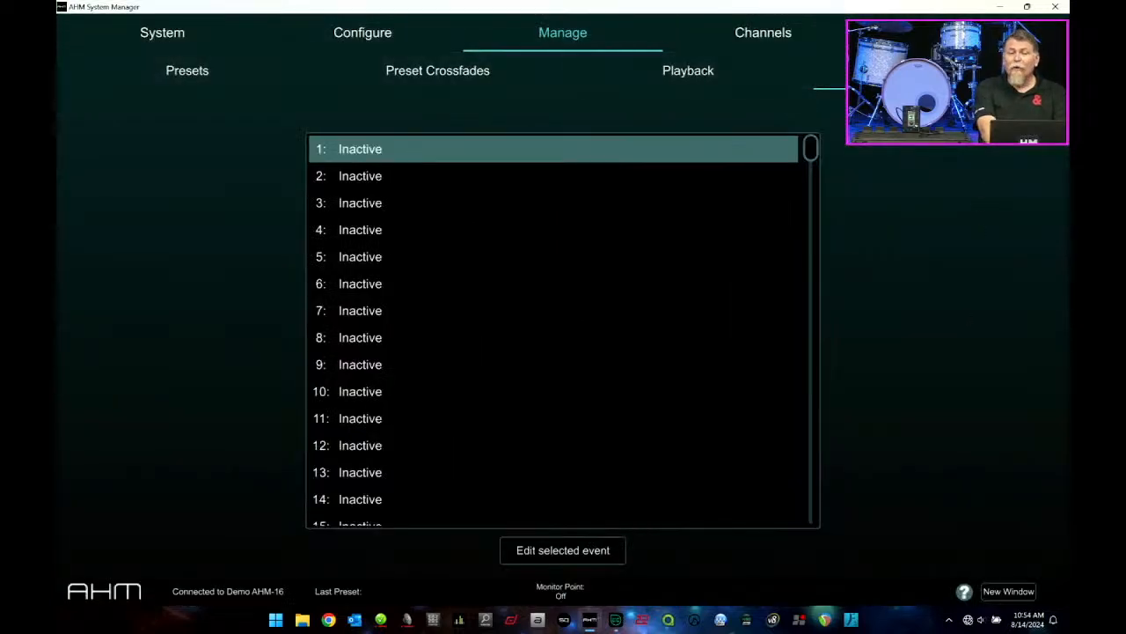
Bring up the input channels overview and look over the list of inputs and their processing blocks.
click(780, 46)
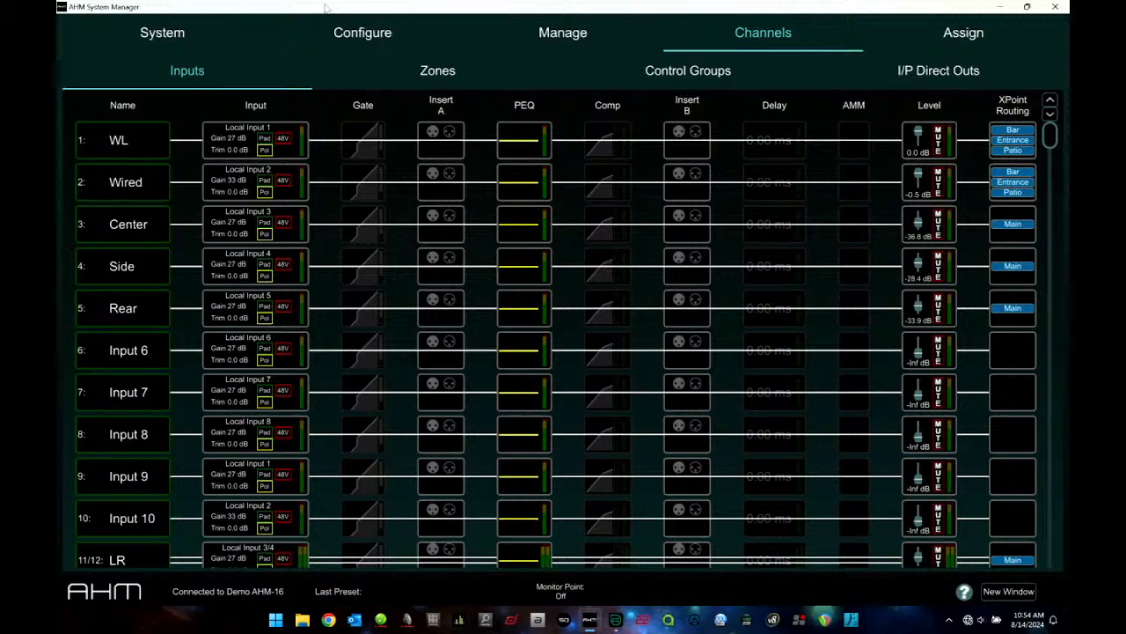
scroll(88, 250, down, 3)
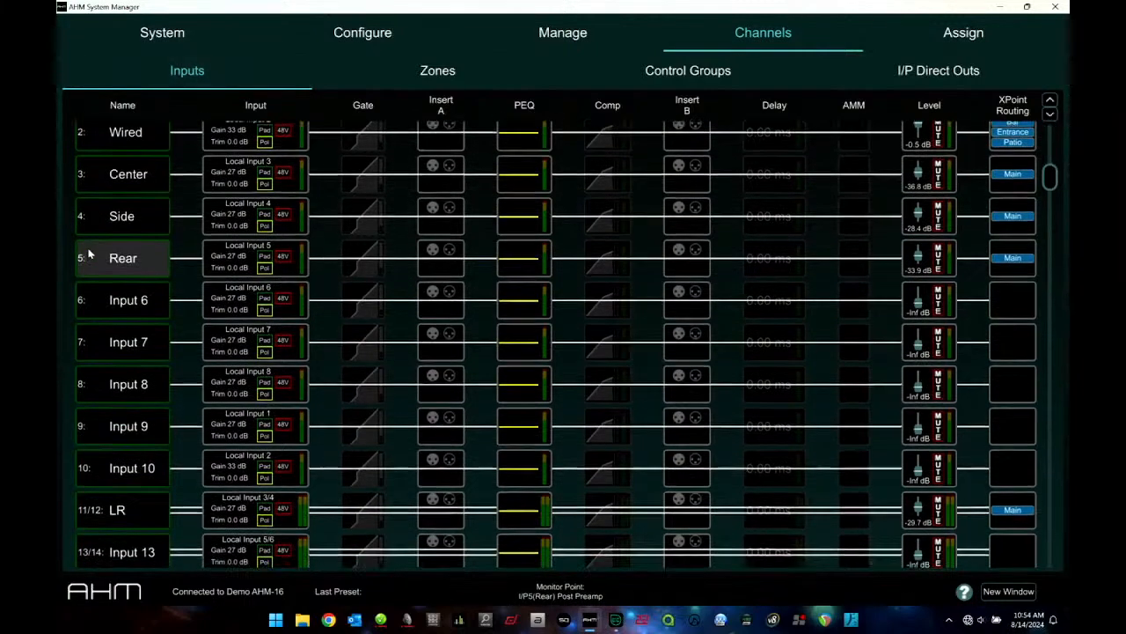
scroll(88, 254, down, 2)
scroll(88, 253, up, 5)
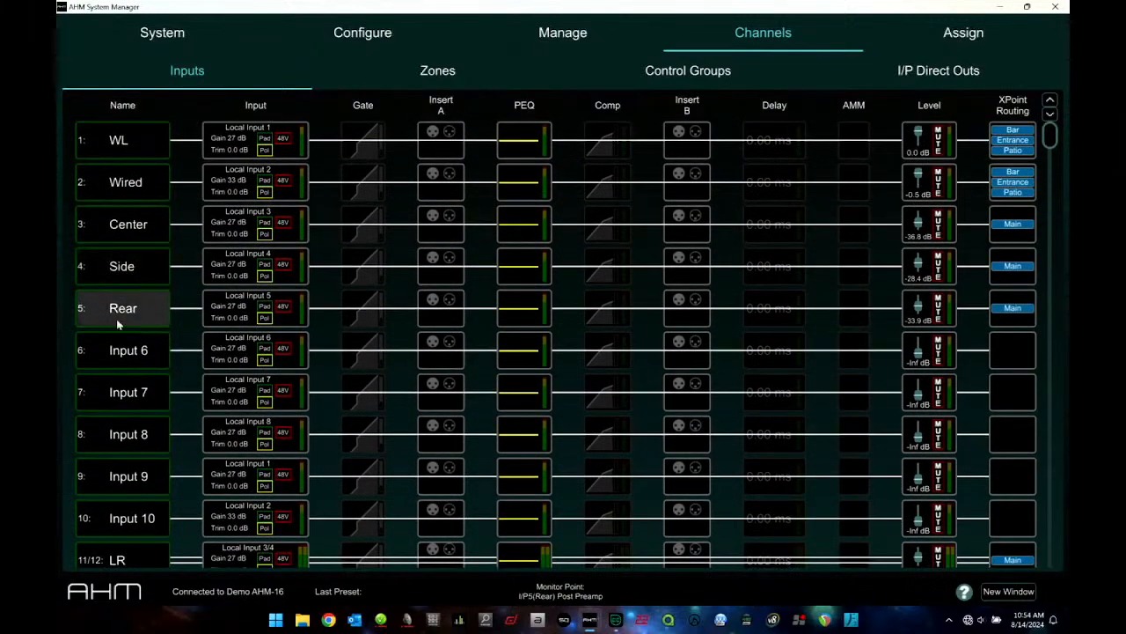
scroll(116, 319, down, 3)
scroll(116, 318, up, 3)
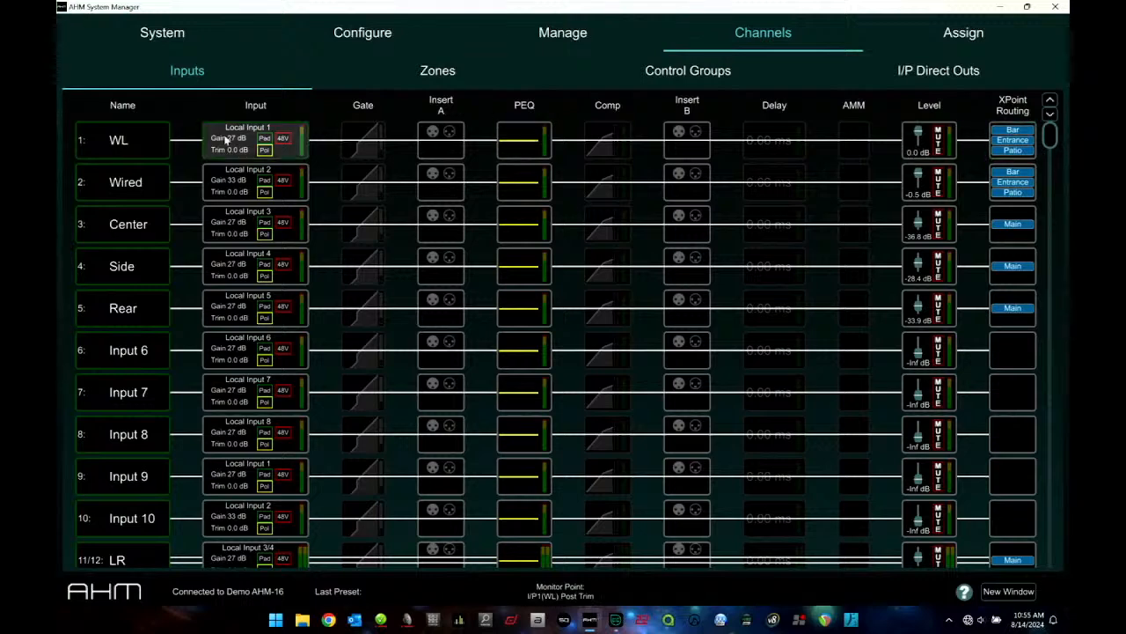
View the name and colour settings of the WL input and step through the following channels to Rear.
click(143, 142)
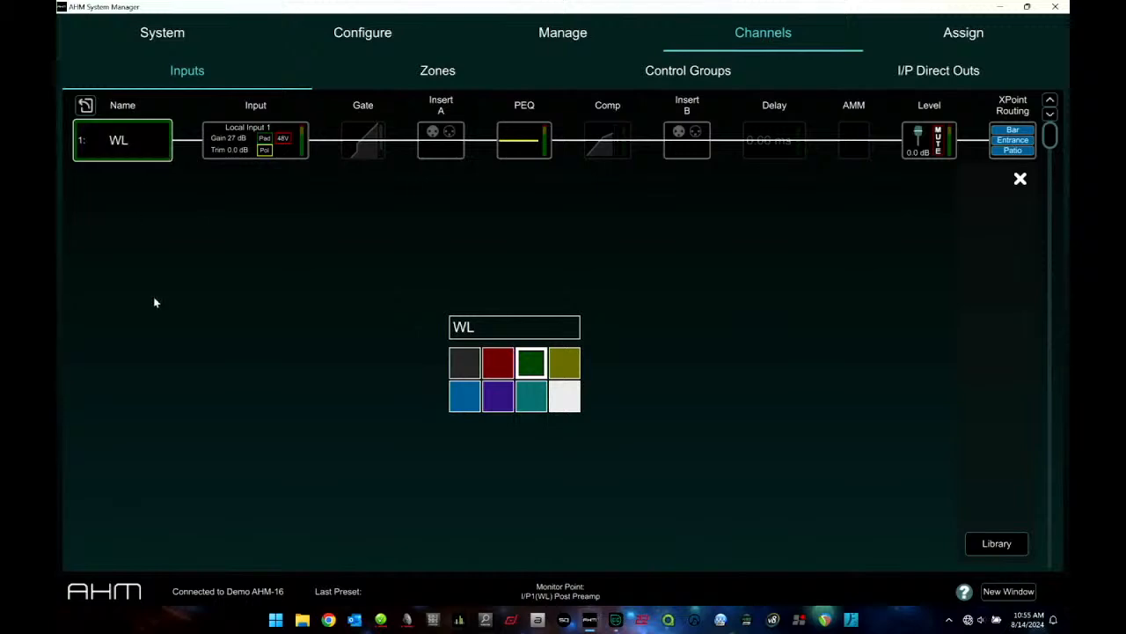
click(1051, 115)
click(1051, 114)
click(1051, 114)
click(1050, 114)
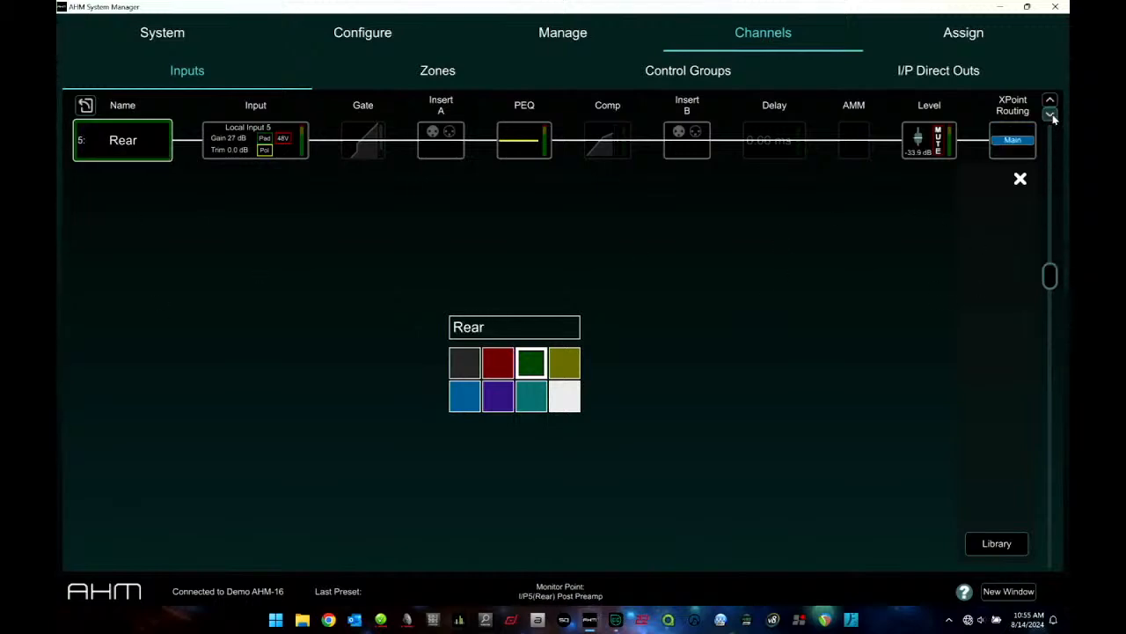
click(1051, 115)
drag(1051, 308, 1048, 264)
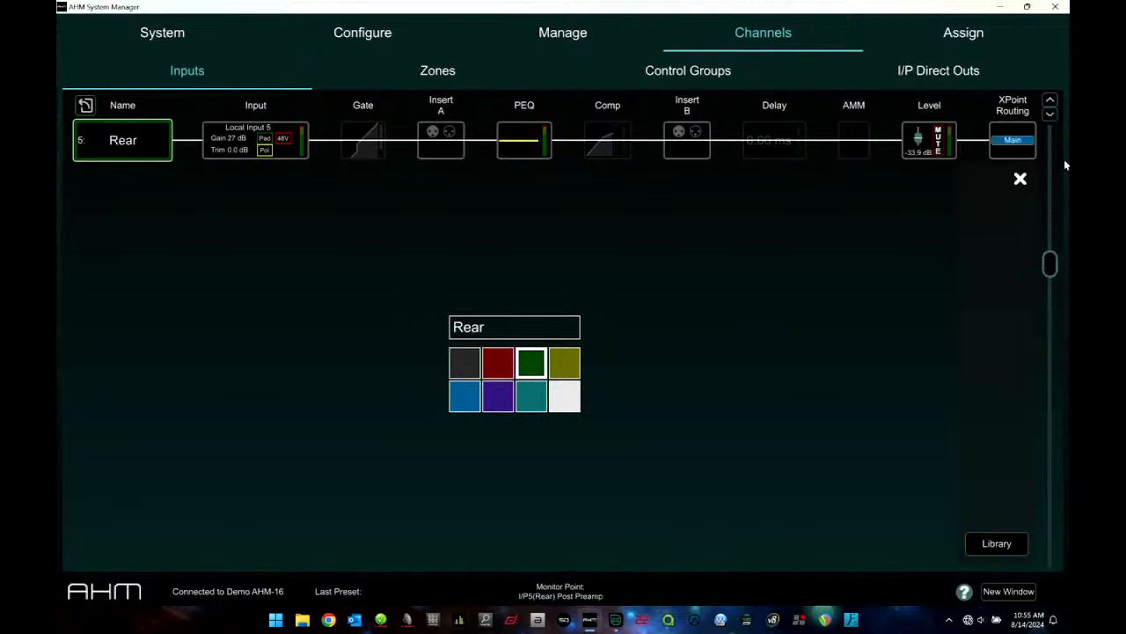
Check the Input Channel Library for the Rear input, step back to the WL channel and return to the inputs overview.
click(998, 543)
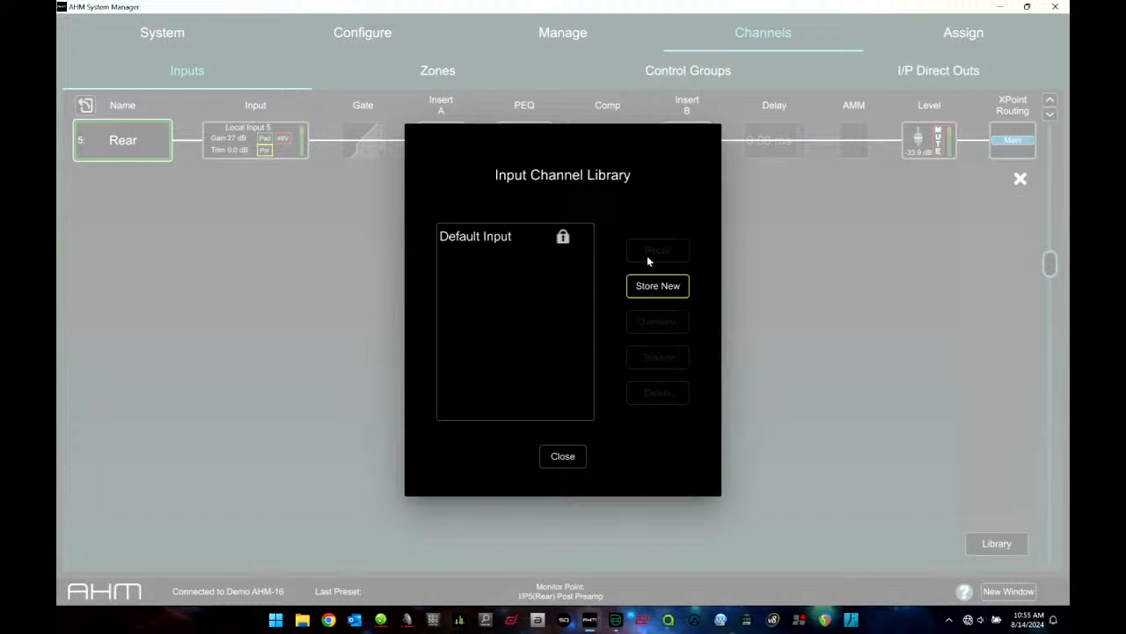
click(563, 455)
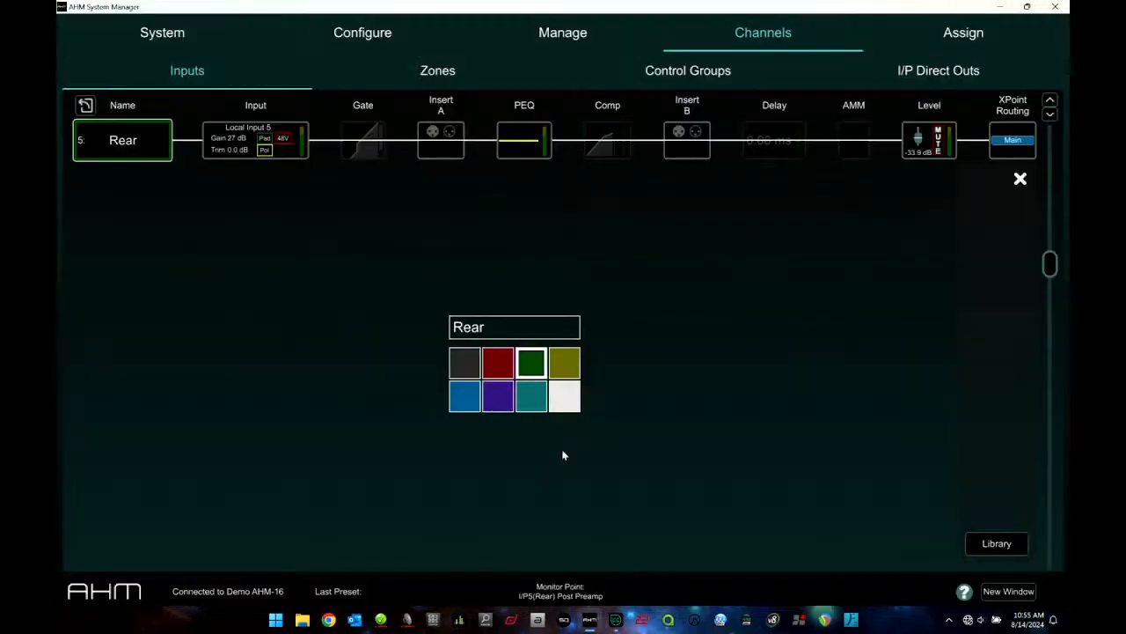
click(1050, 100)
click(1050, 100)
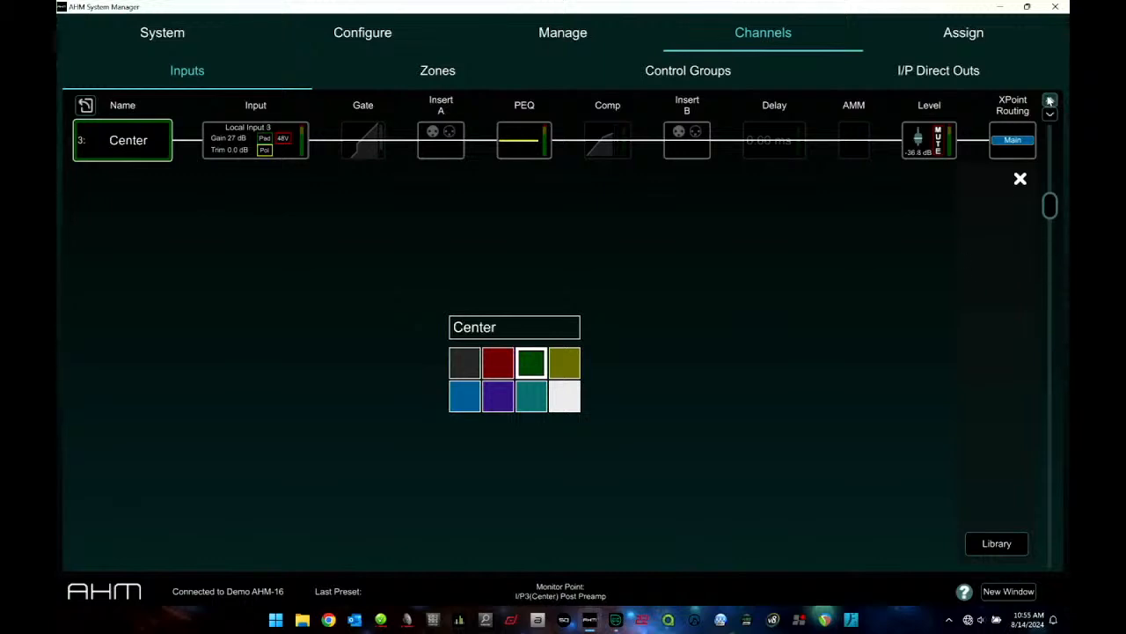
click(1050, 101)
click(1050, 100)
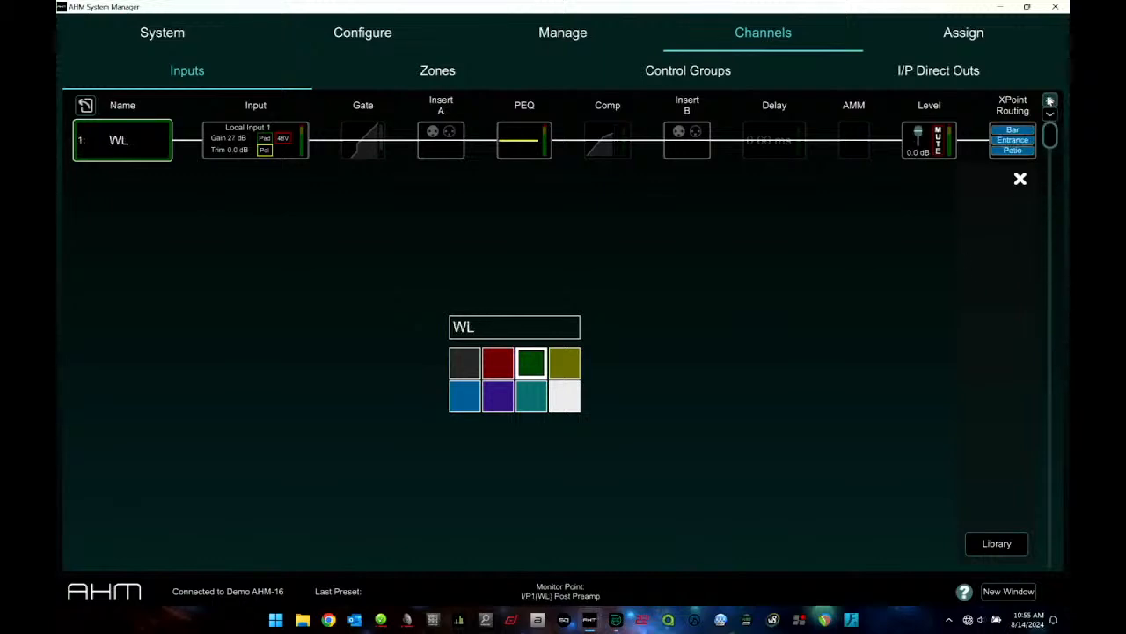
click(1021, 179)
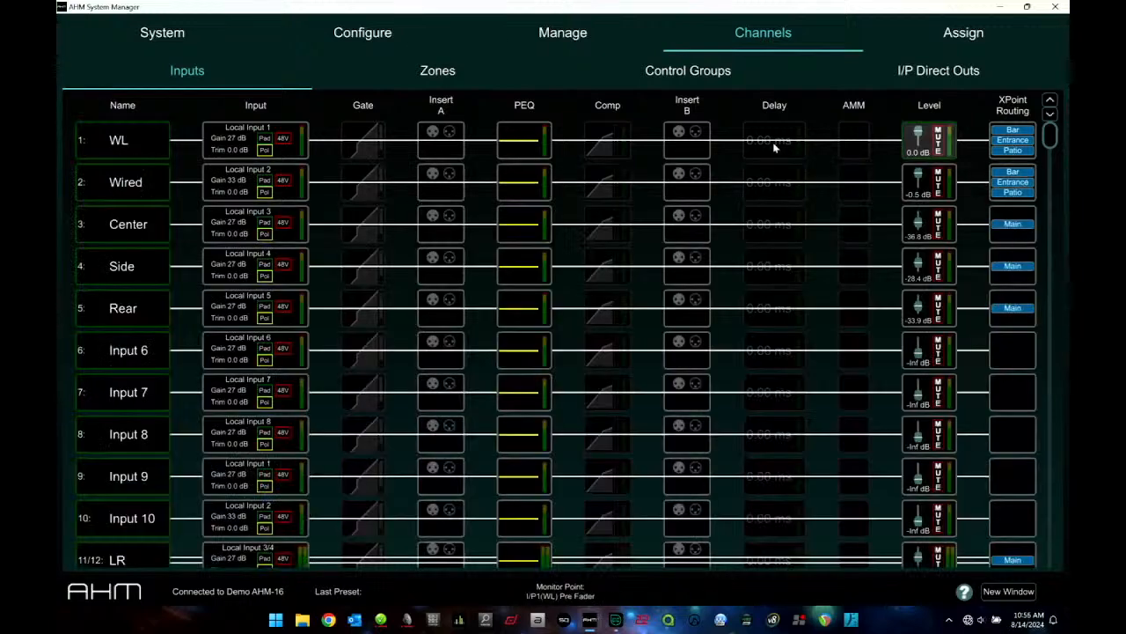
View the WL channel's source, gain and trim settings and step through the neighbouring inputs and back to WL.
click(248, 139)
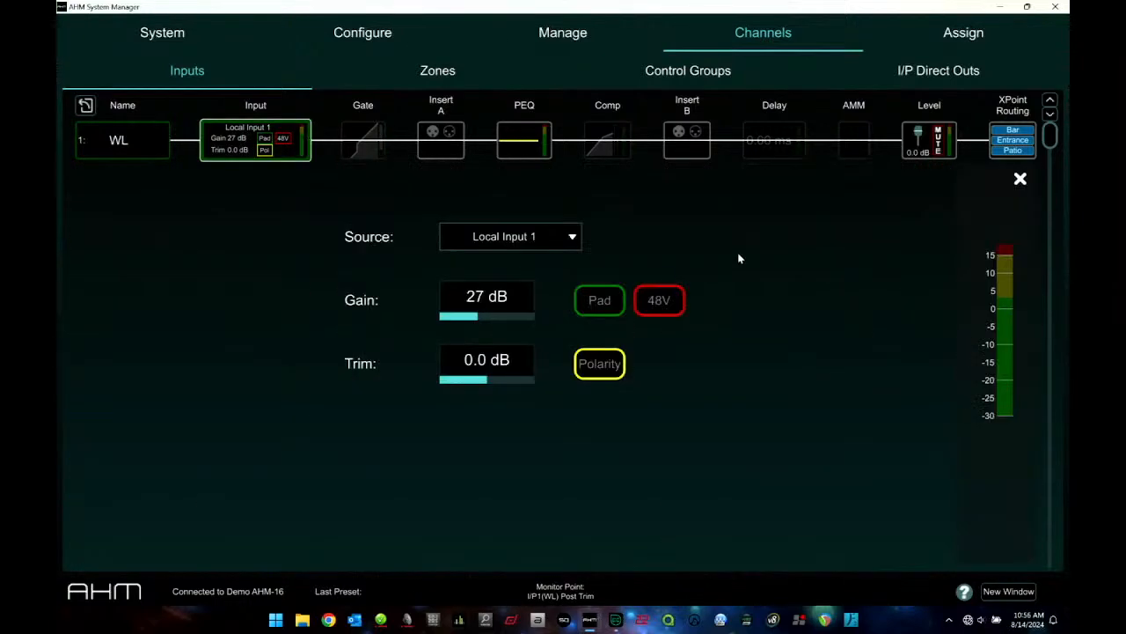
click(1052, 115)
click(1052, 114)
click(1051, 101)
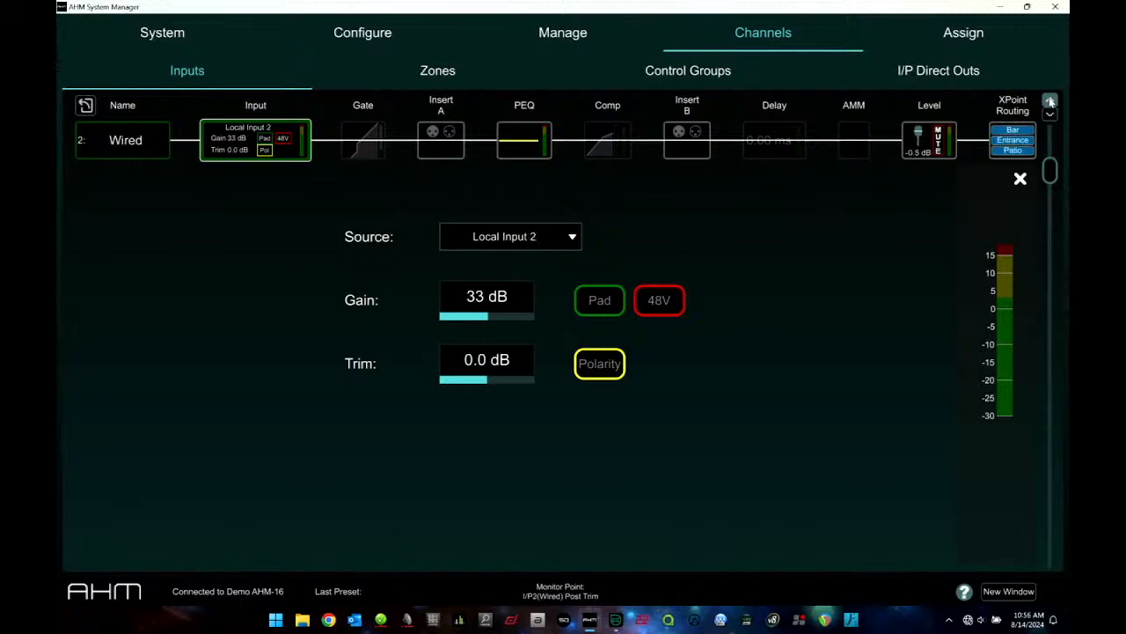
click(1051, 100)
Look through the Playback, I/O Port Inputs and SigGen source choices for the WL input and close its settings.
click(569, 236)
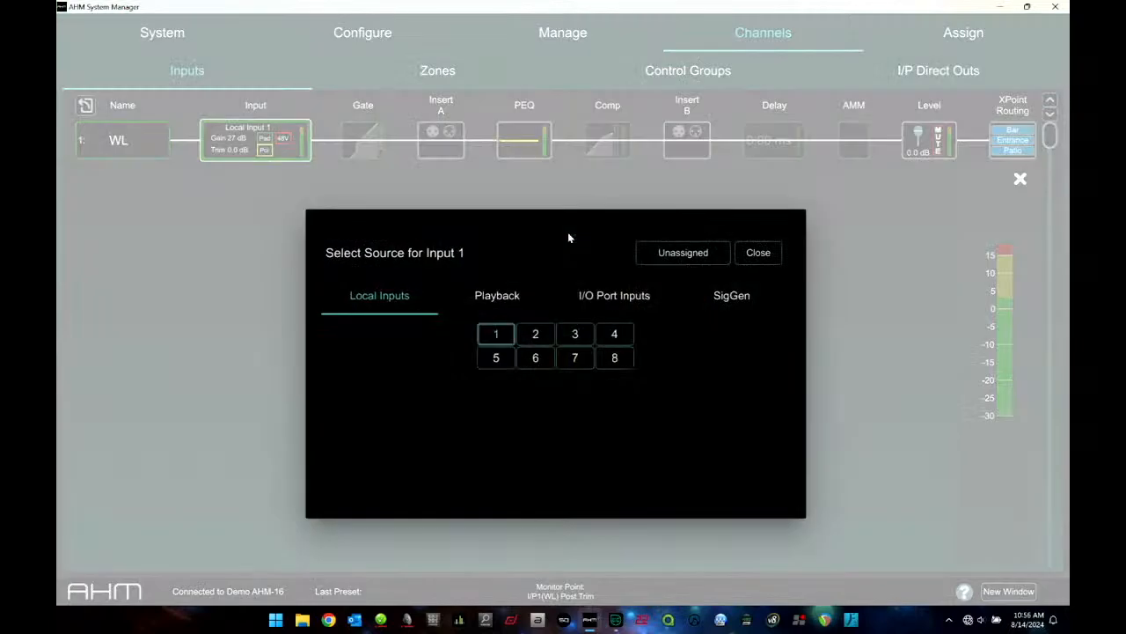
click(490, 297)
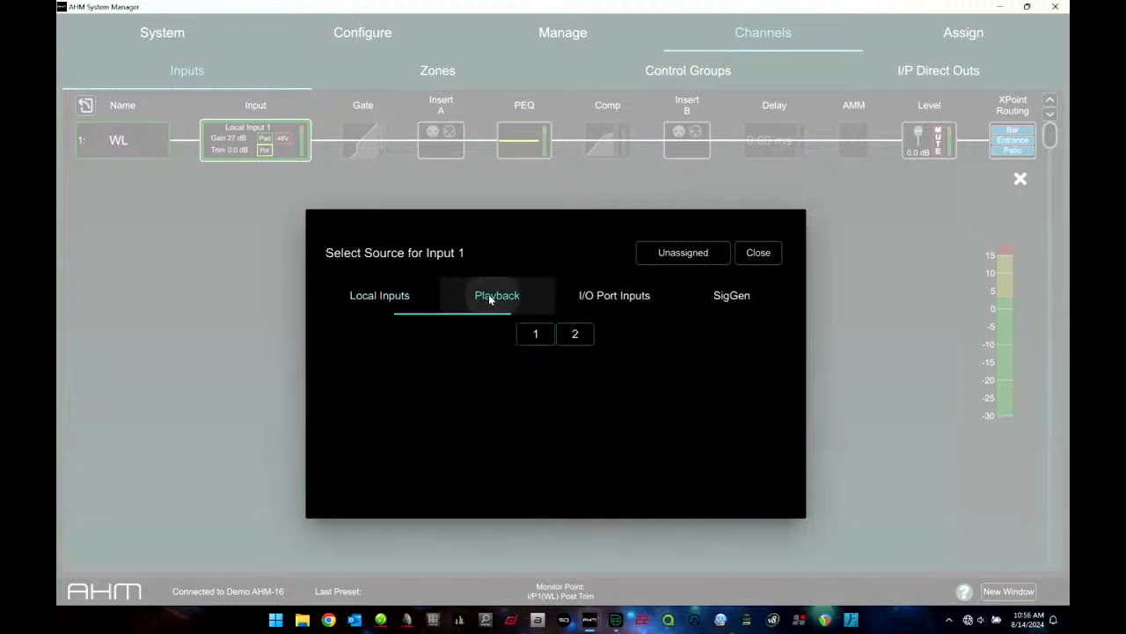
click(634, 300)
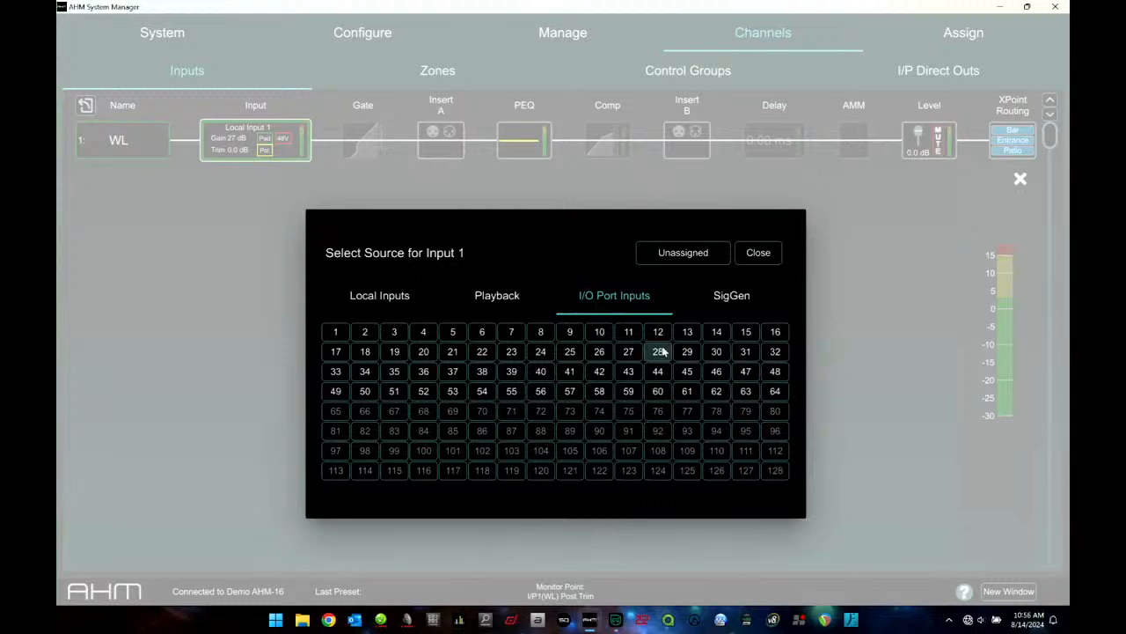
click(728, 298)
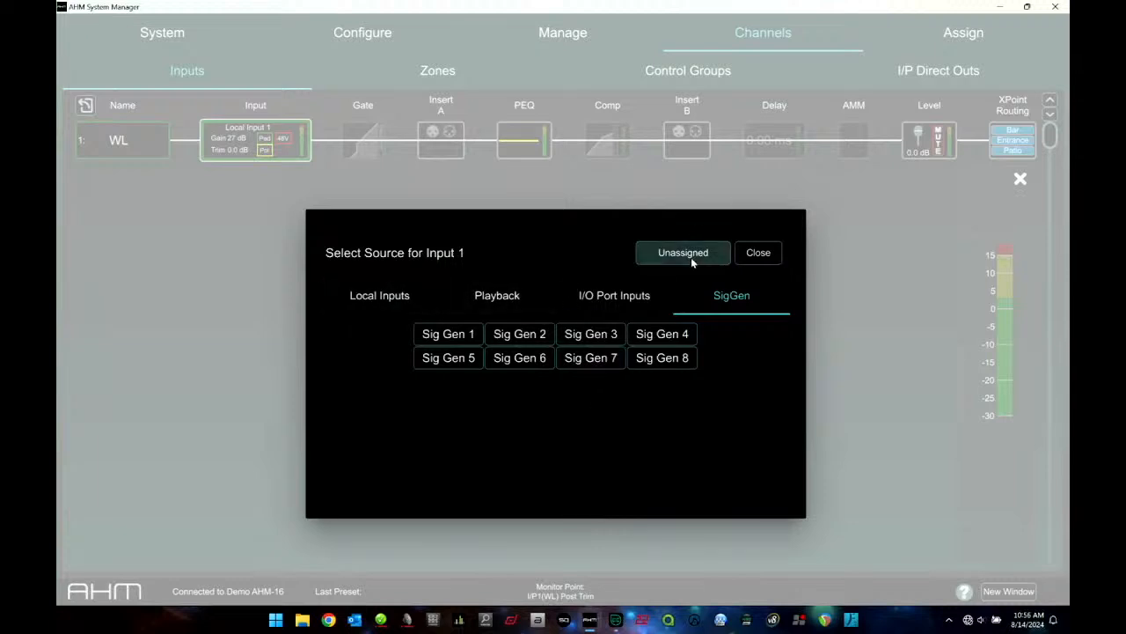
click(759, 253)
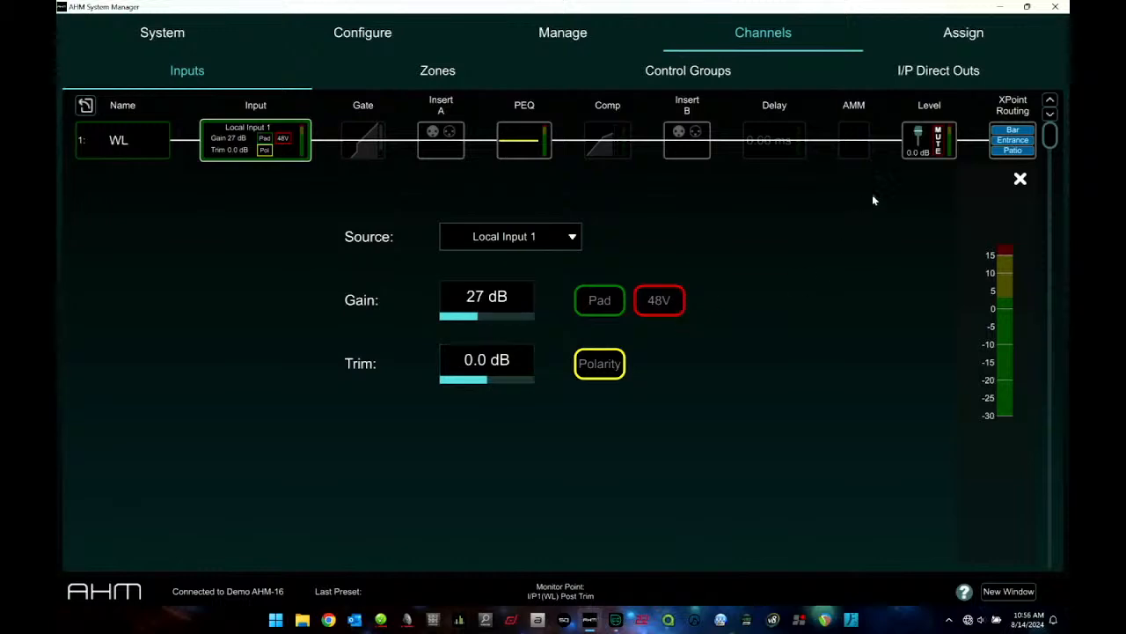
click(1021, 179)
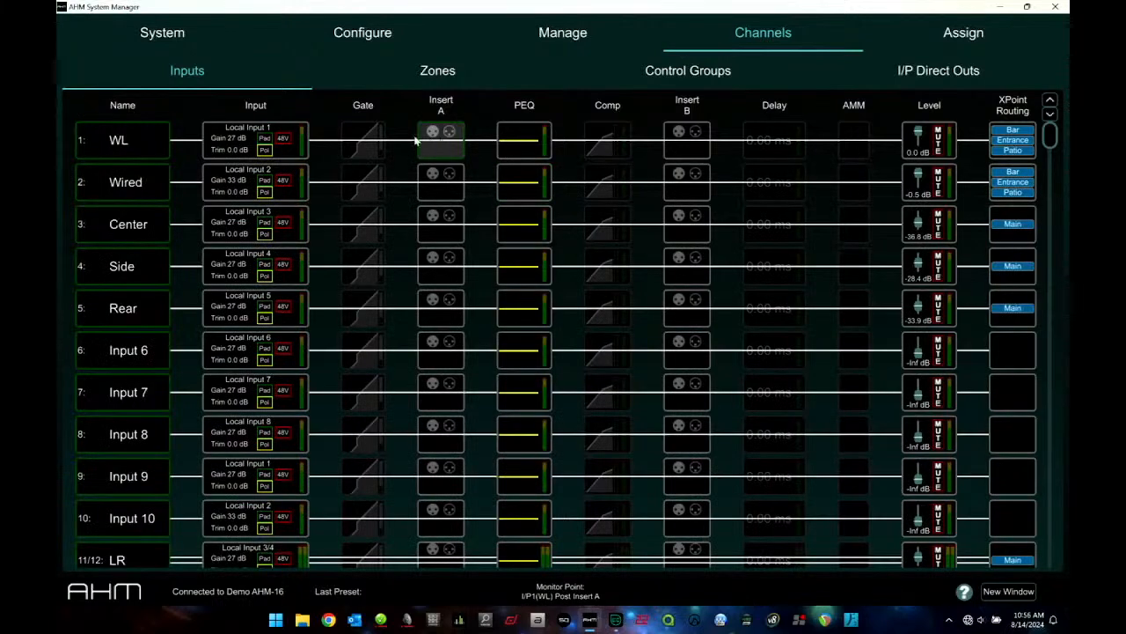
View the WL channel's input settings and its gate and side chain settings, returning to the inputs overview.
click(238, 151)
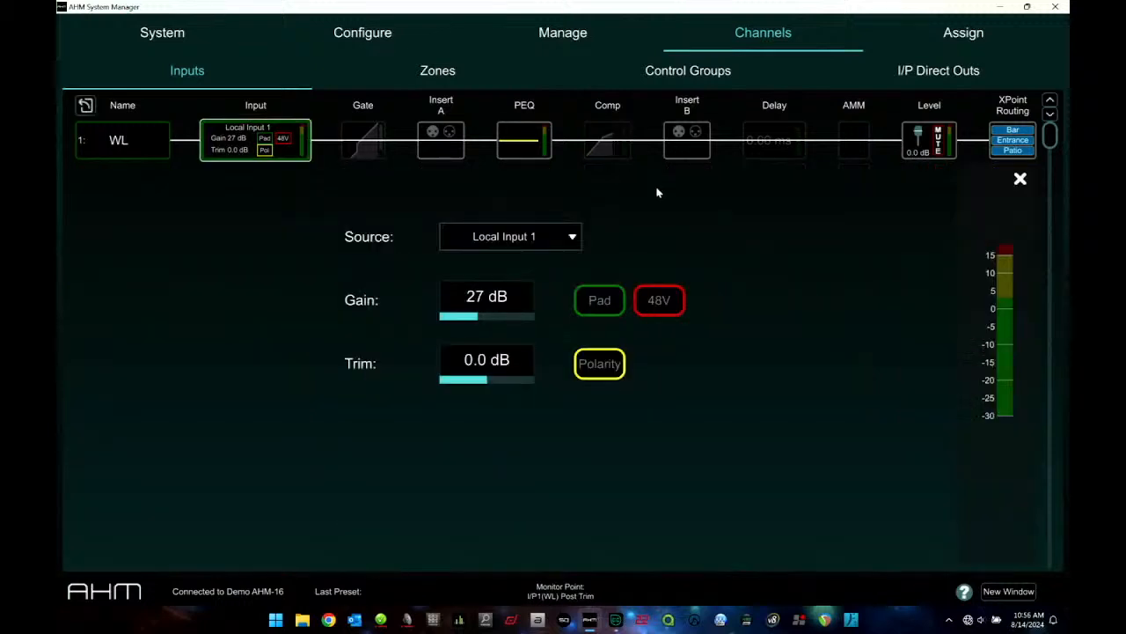
click(1020, 179)
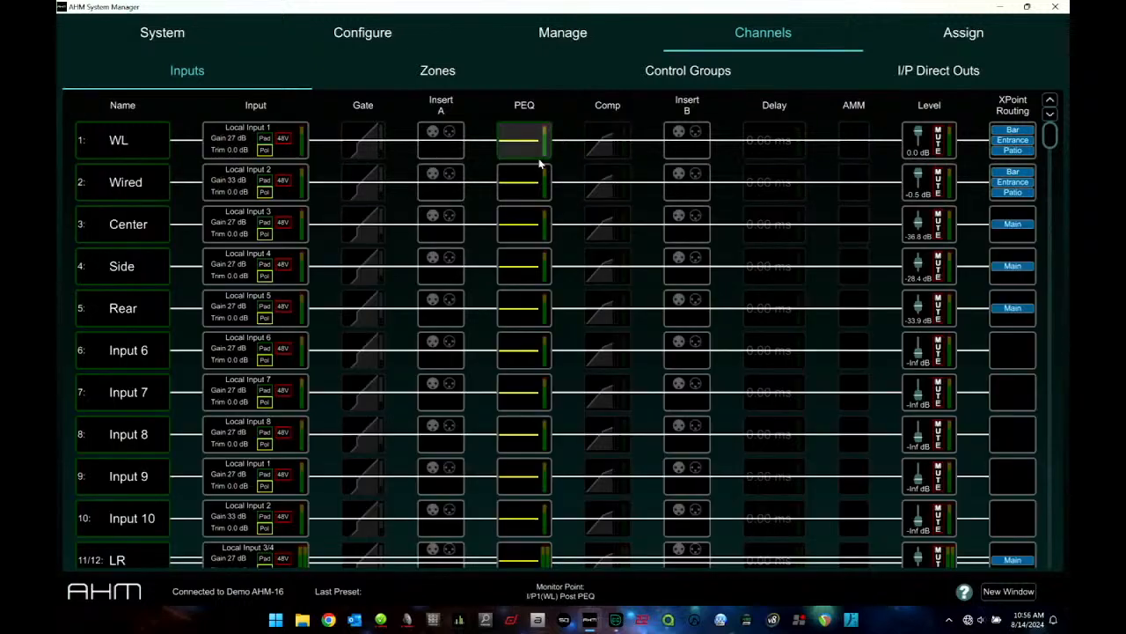
click(364, 139)
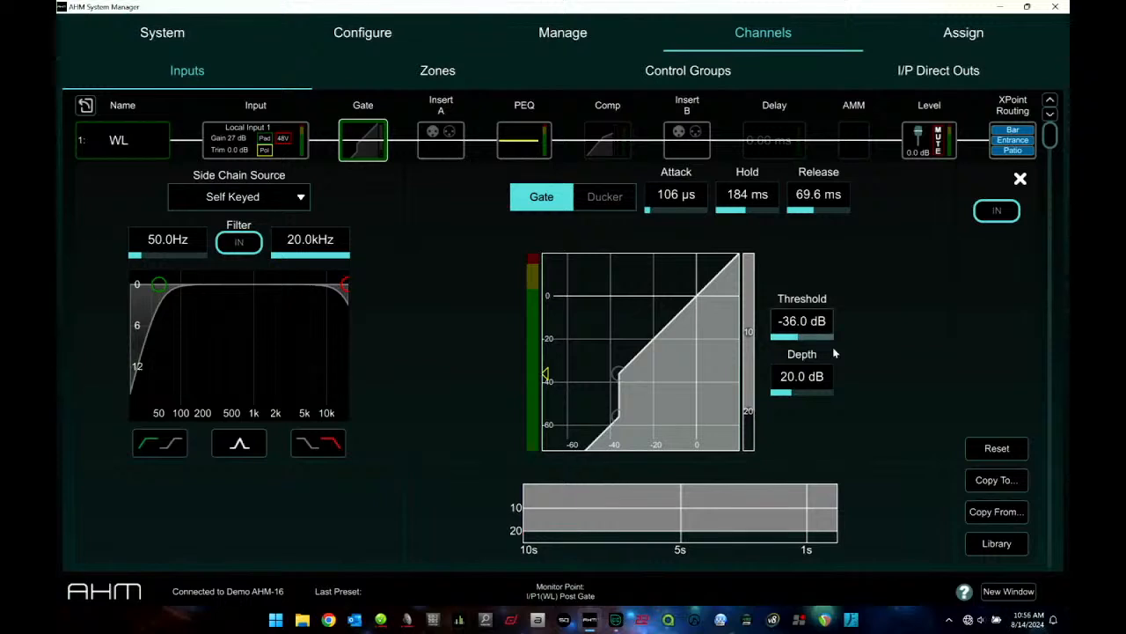
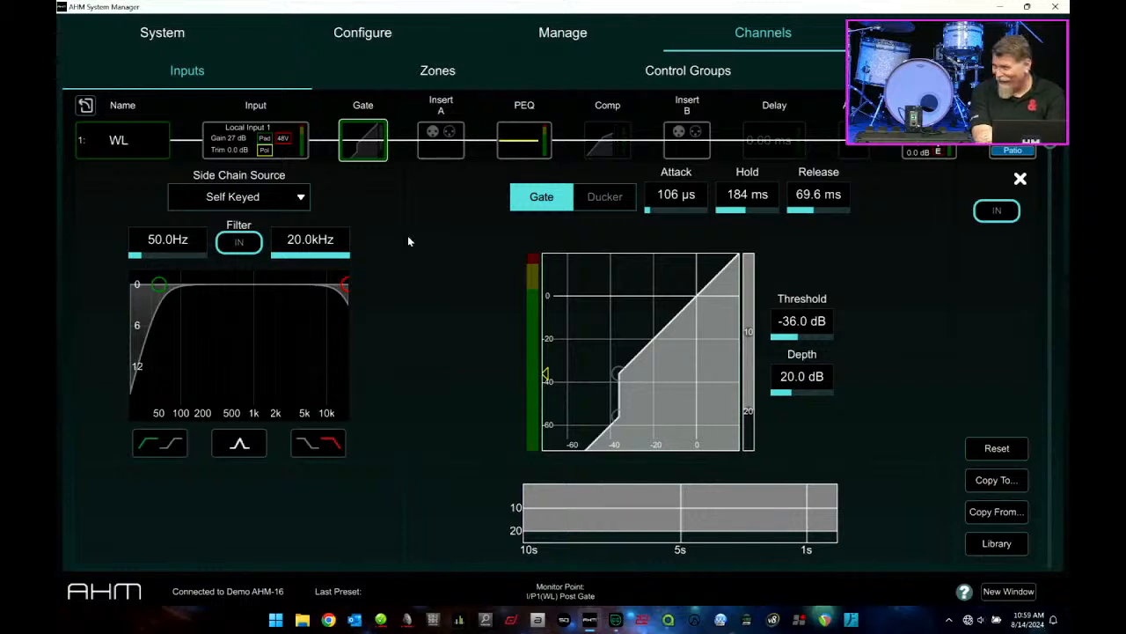
click(1020, 179)
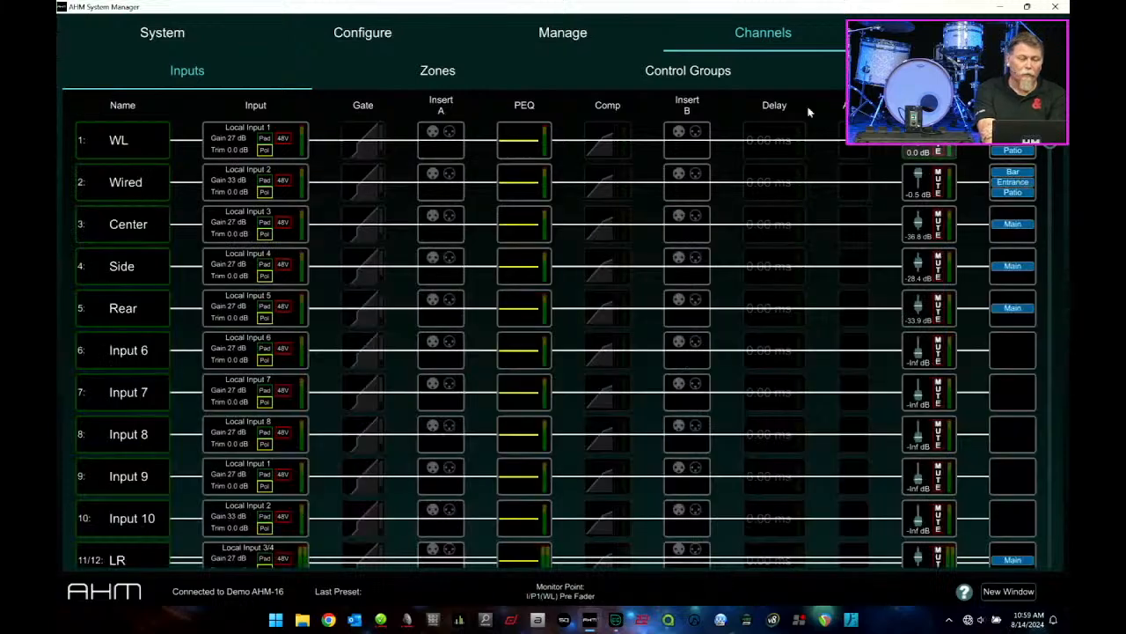
View the WL channel's Insert A send destinations on Local and I/O Port Outputs and its operating level choices, returning to the inputs overview.
click(441, 148)
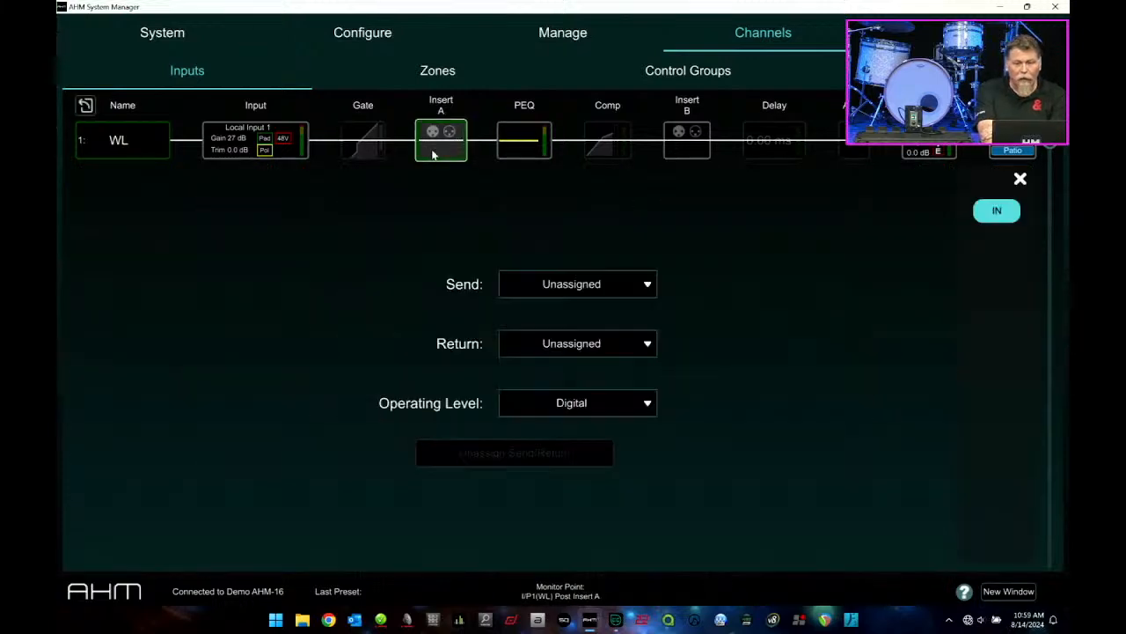
click(649, 285)
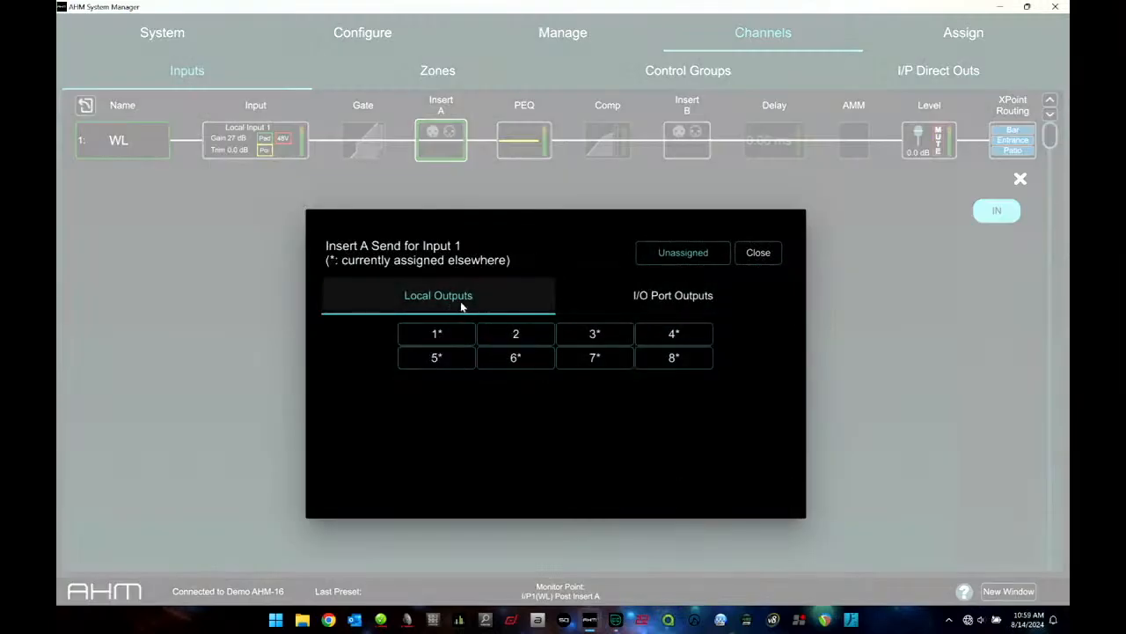
click(684, 295)
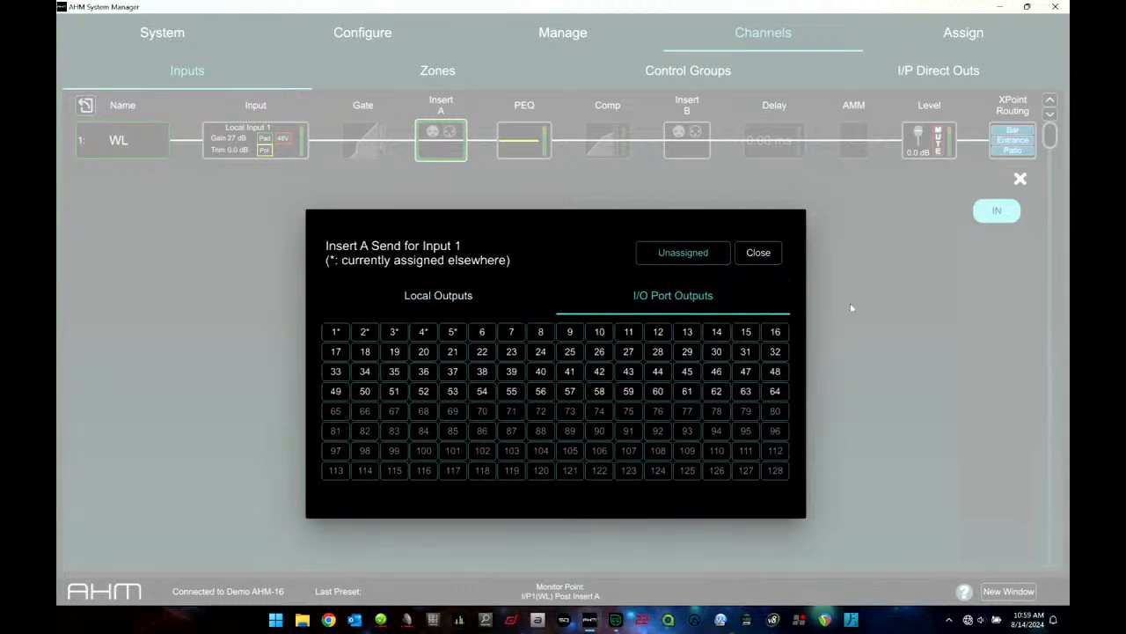
click(762, 255)
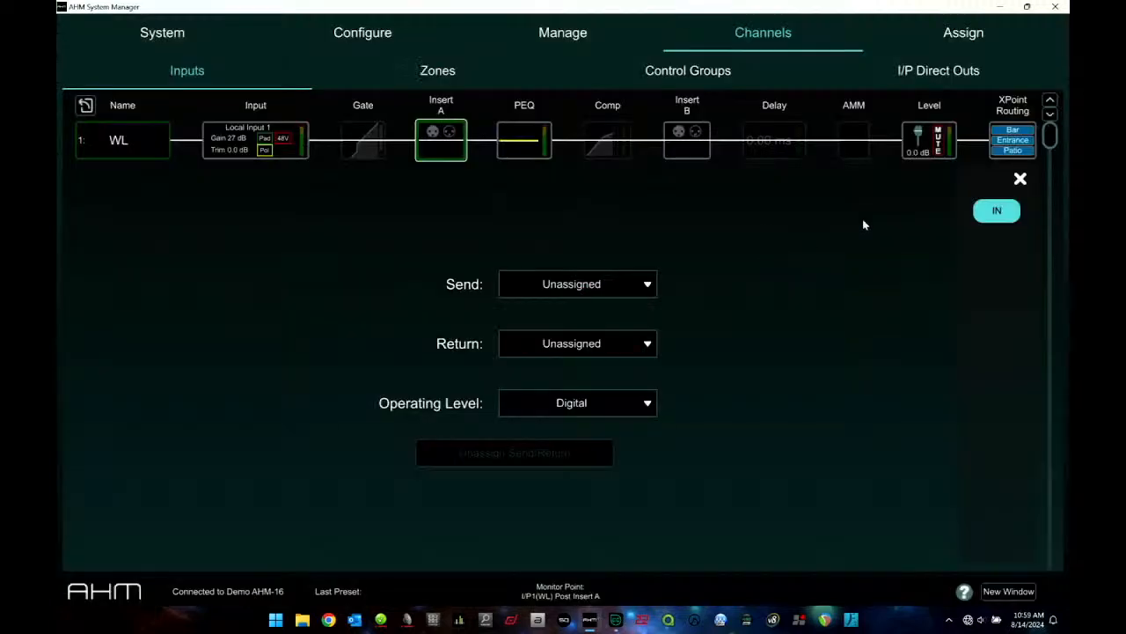
click(642, 401)
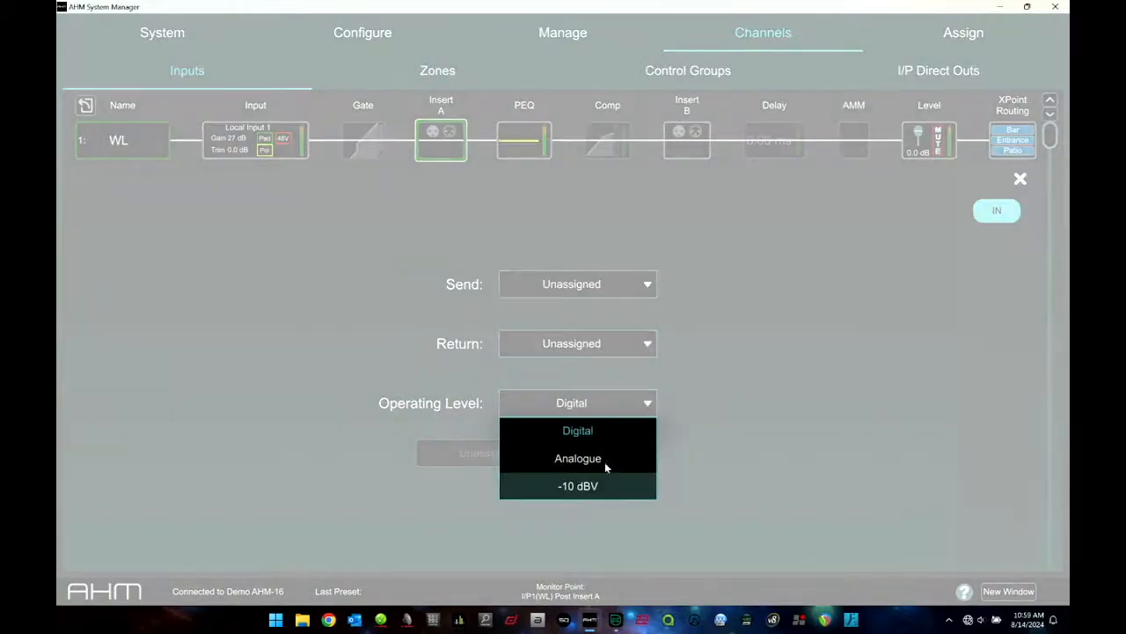
click(825, 312)
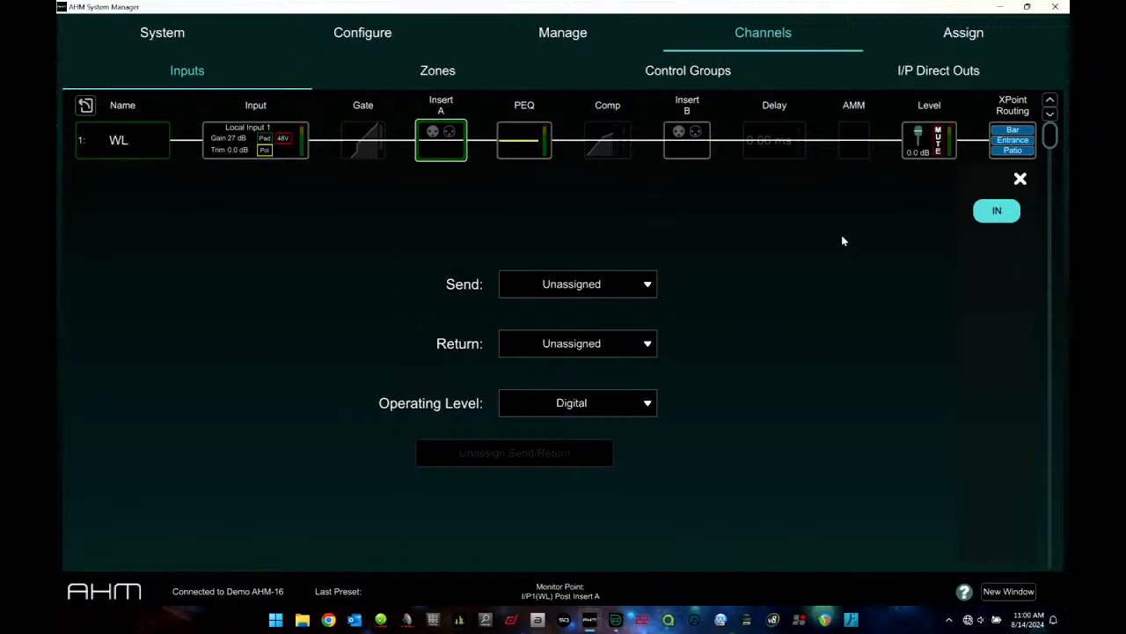
click(1020, 179)
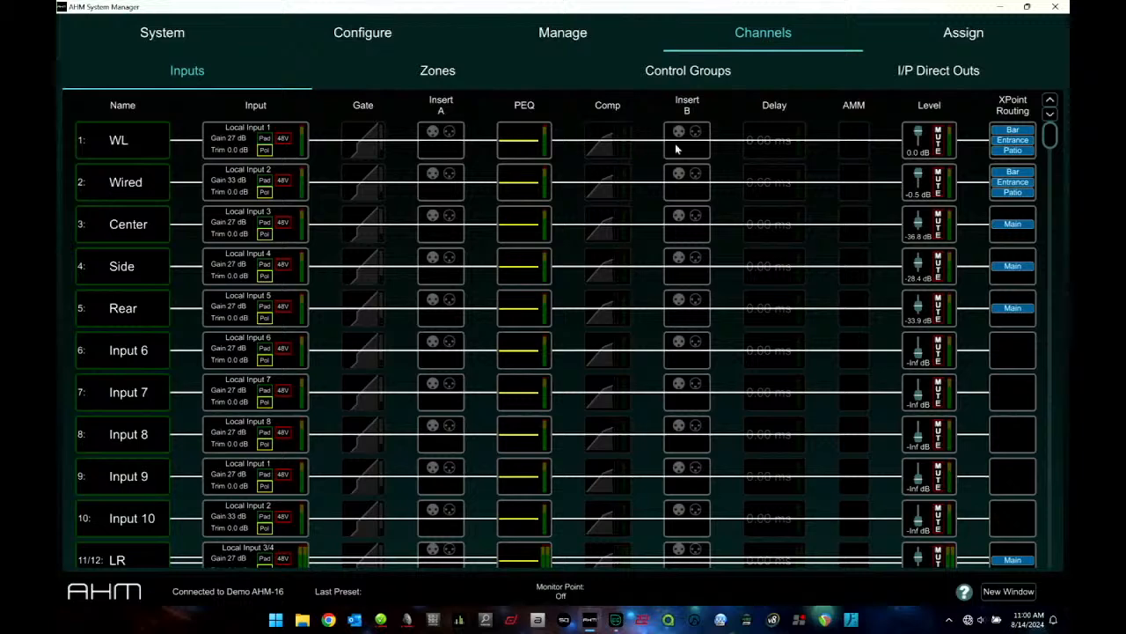
View the WL channel's PEQ bands and the filter types available for the red band, returning to the inputs overview.
click(524, 148)
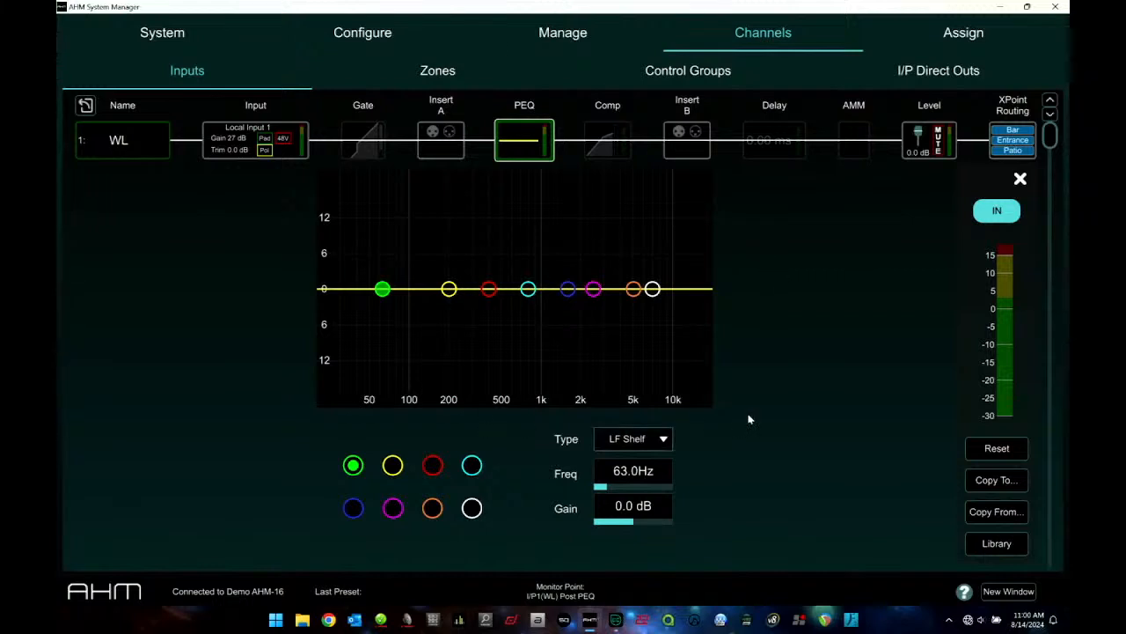
click(449, 289)
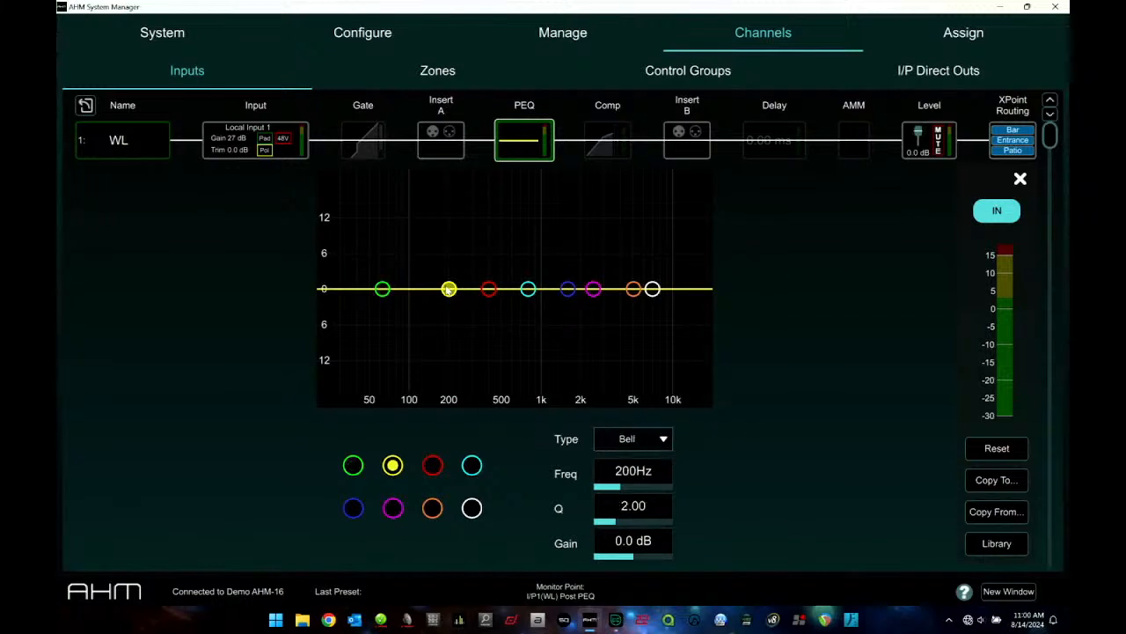
click(488, 290)
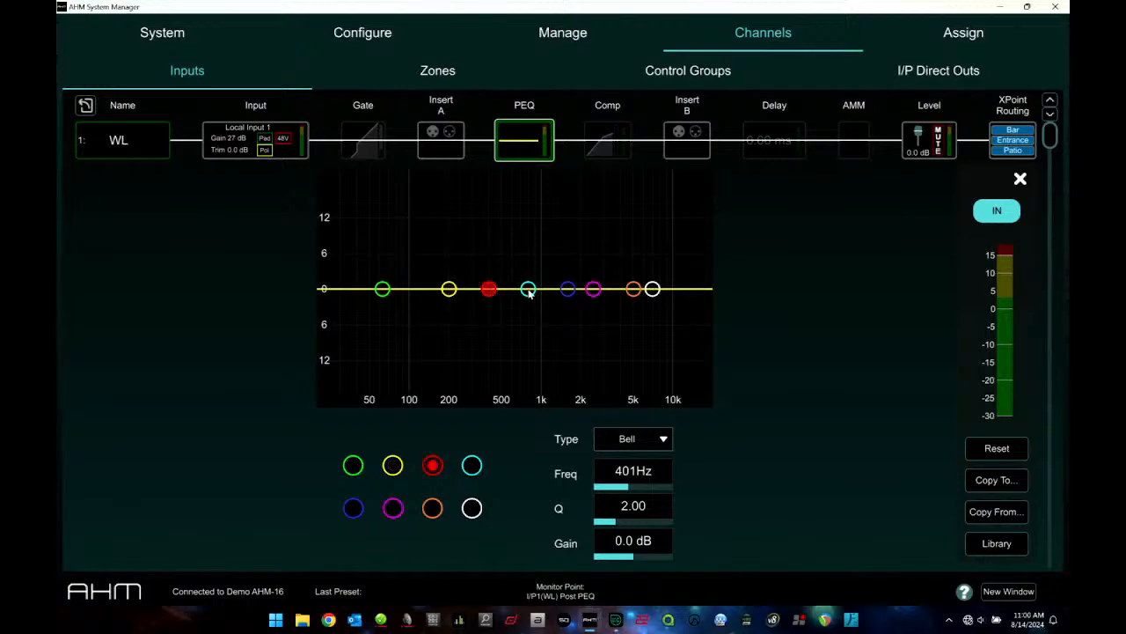
click(662, 447)
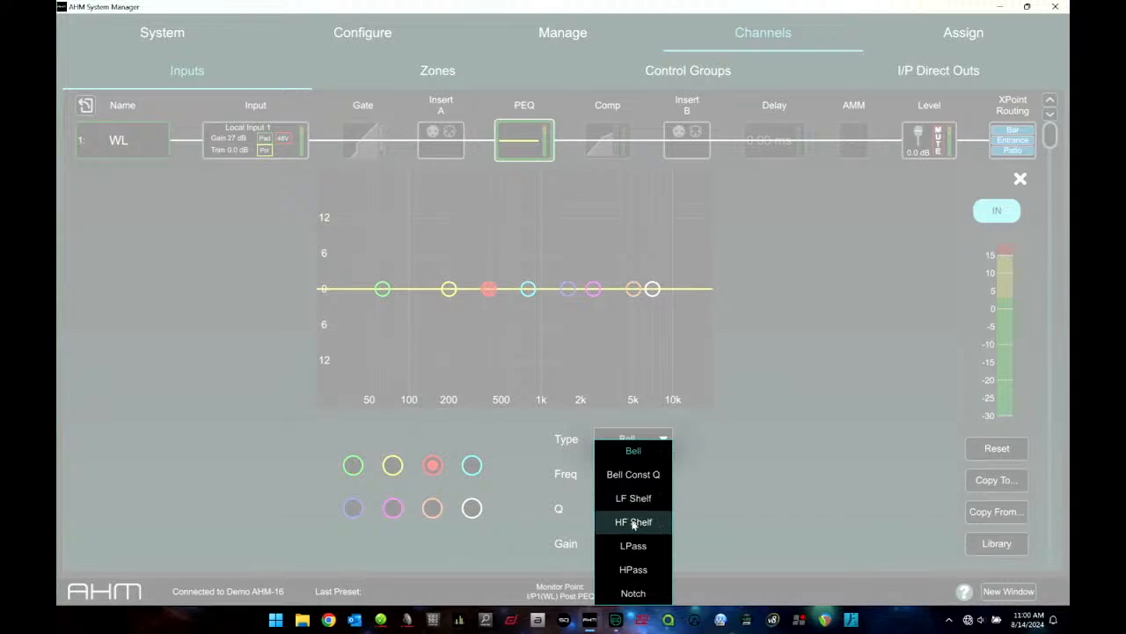
click(762, 457)
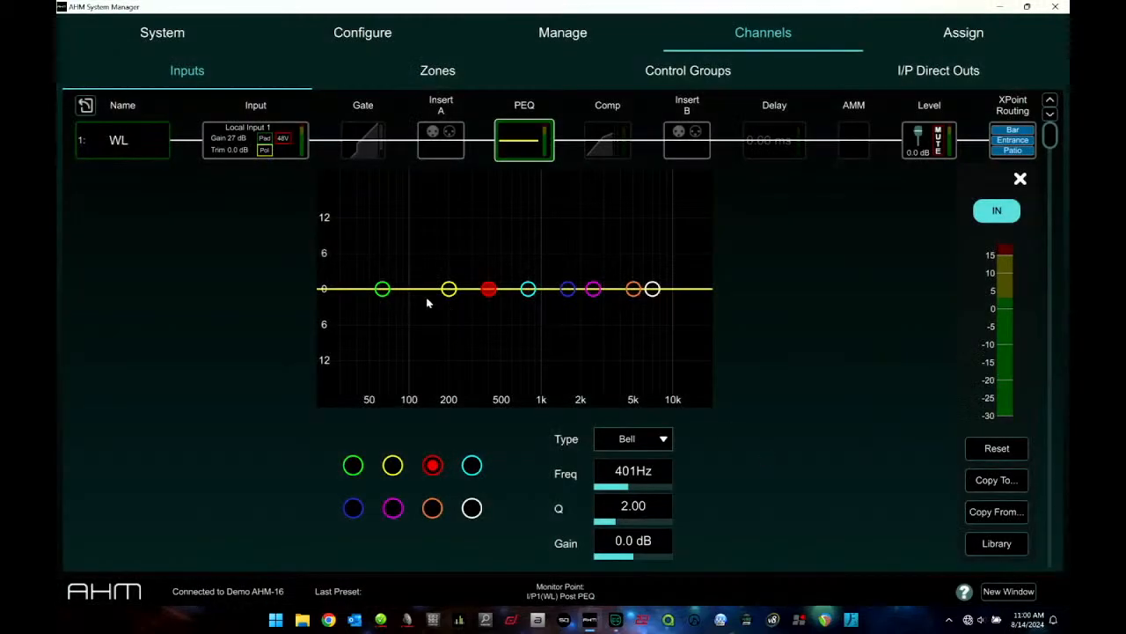
click(381, 289)
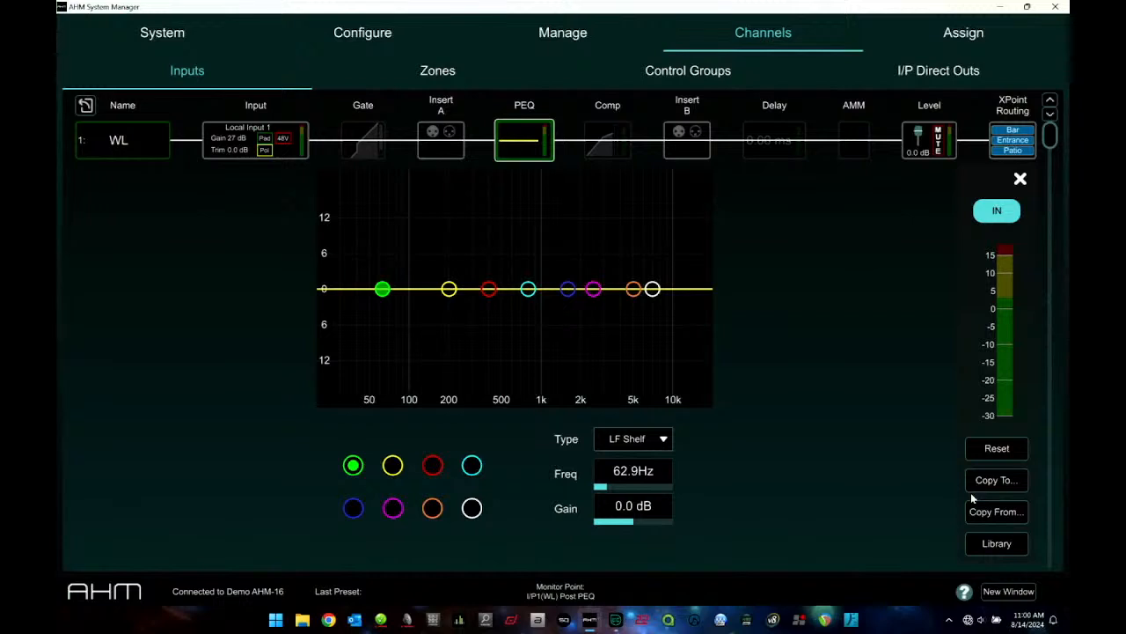
click(1020, 179)
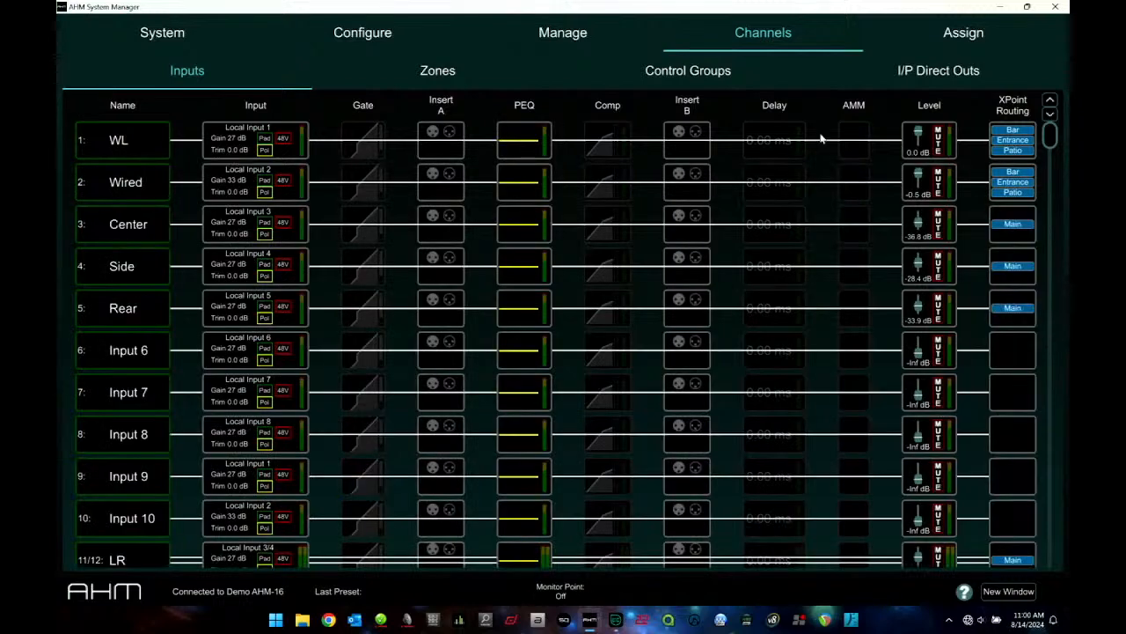
View the WL channel's compressor settings and its Insert B settings, returning to the inputs overview.
click(602, 132)
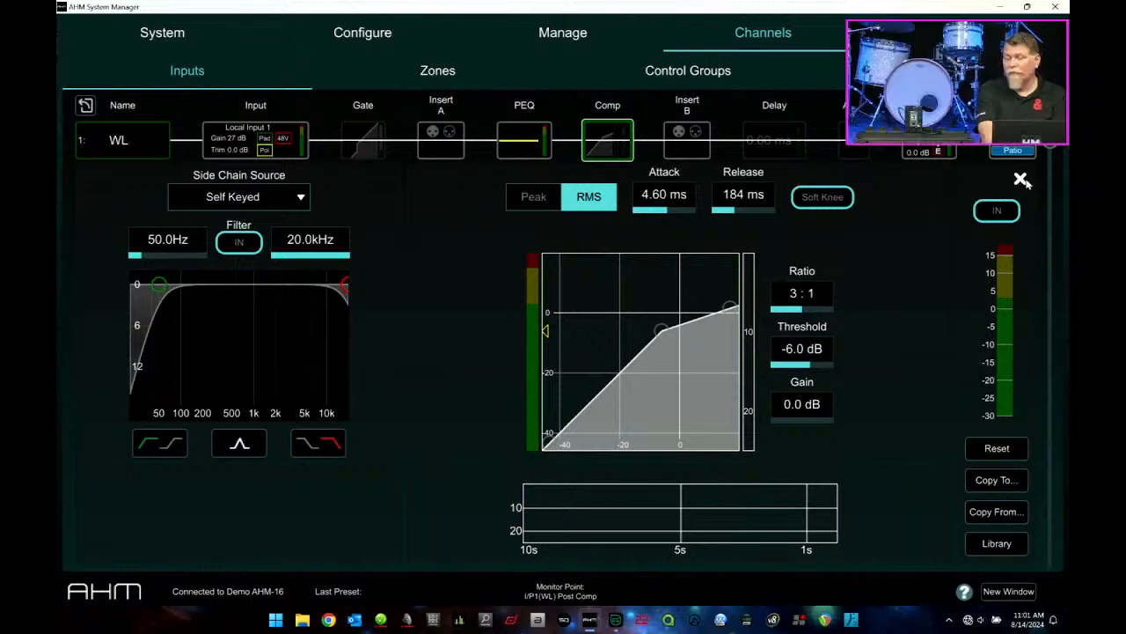
click(1022, 180)
click(689, 145)
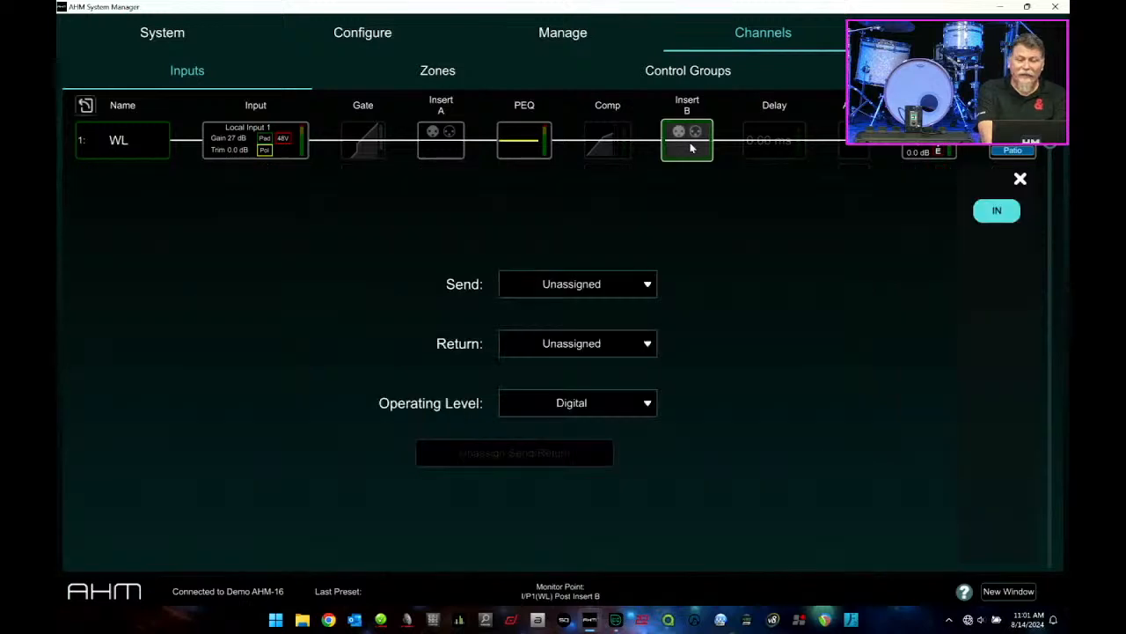
click(1021, 179)
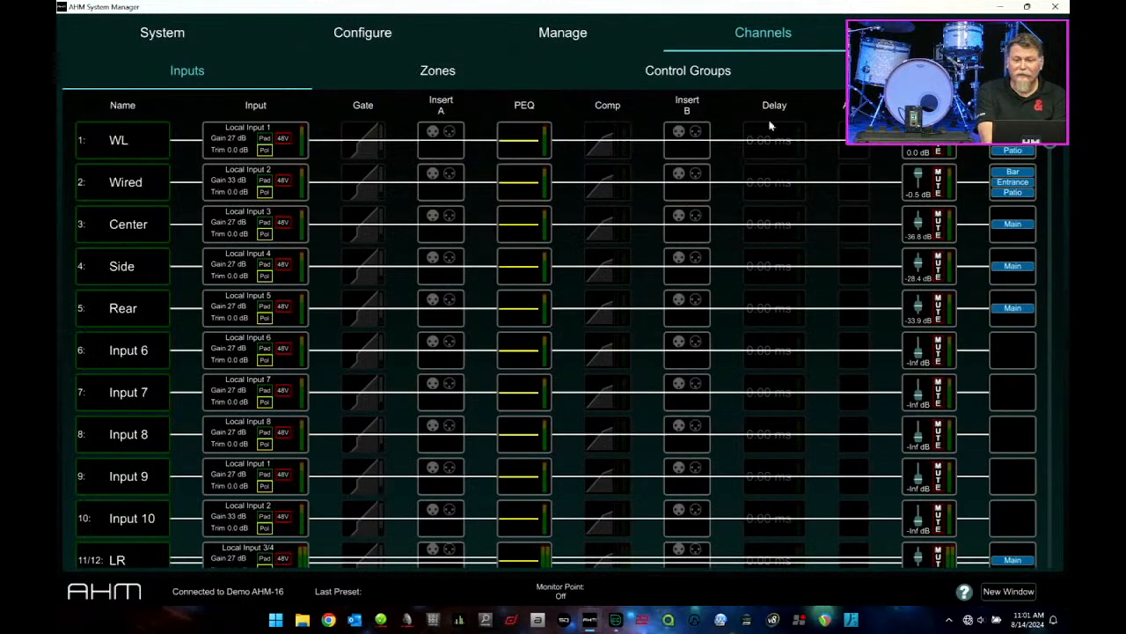
View the WL channel's delay in metres and feet, switch it back to milliseconds and return to the inputs overview.
click(774, 141)
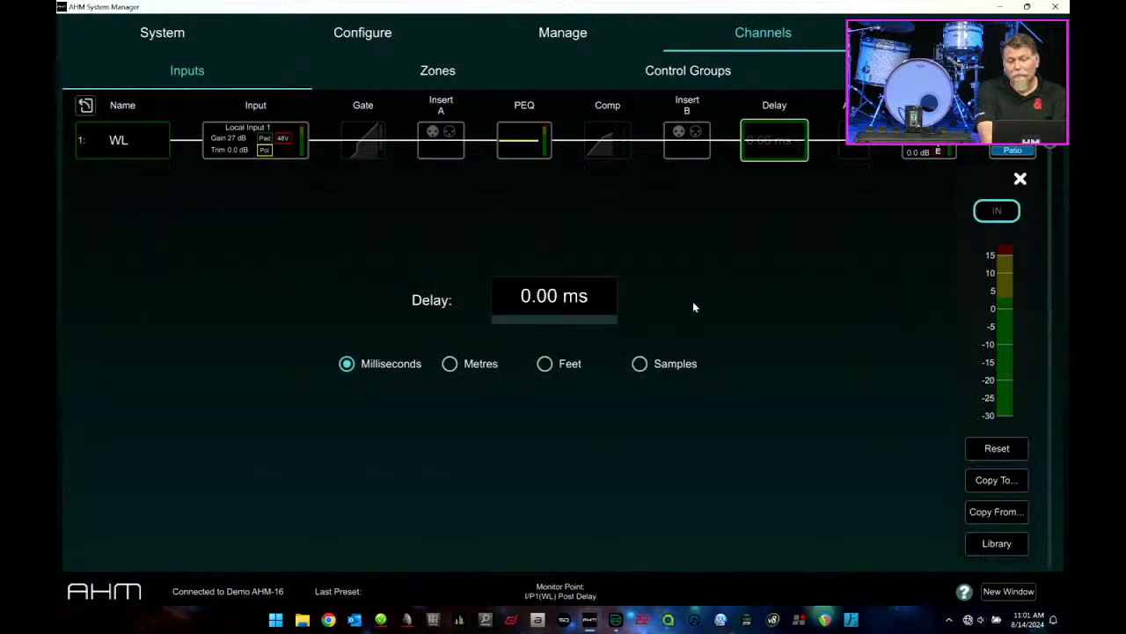
click(450, 368)
click(544, 363)
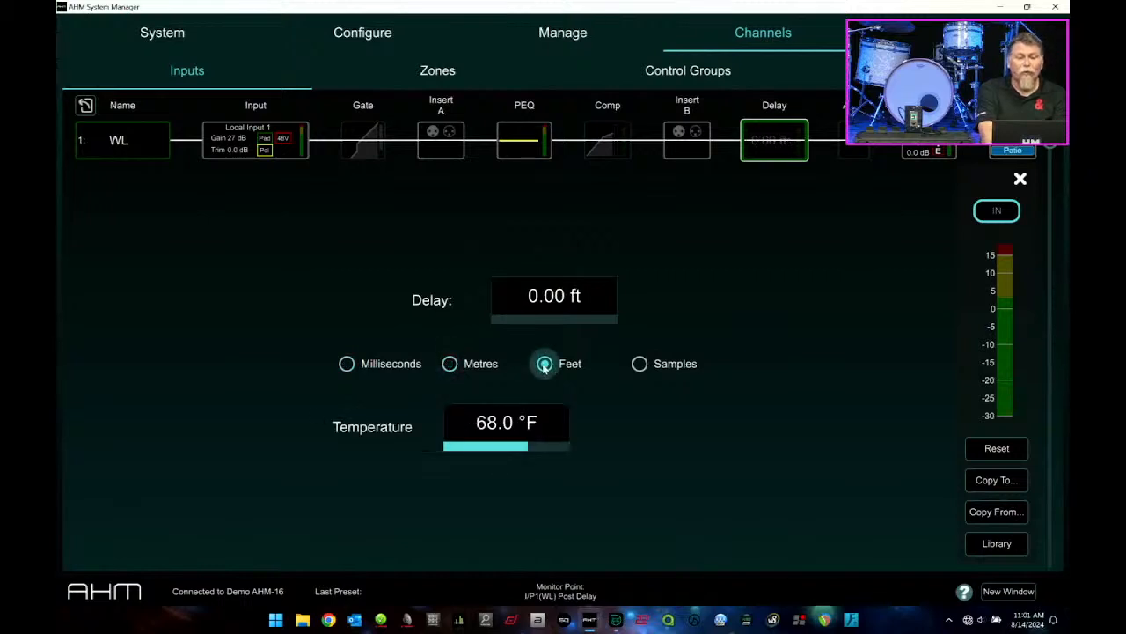
click(450, 363)
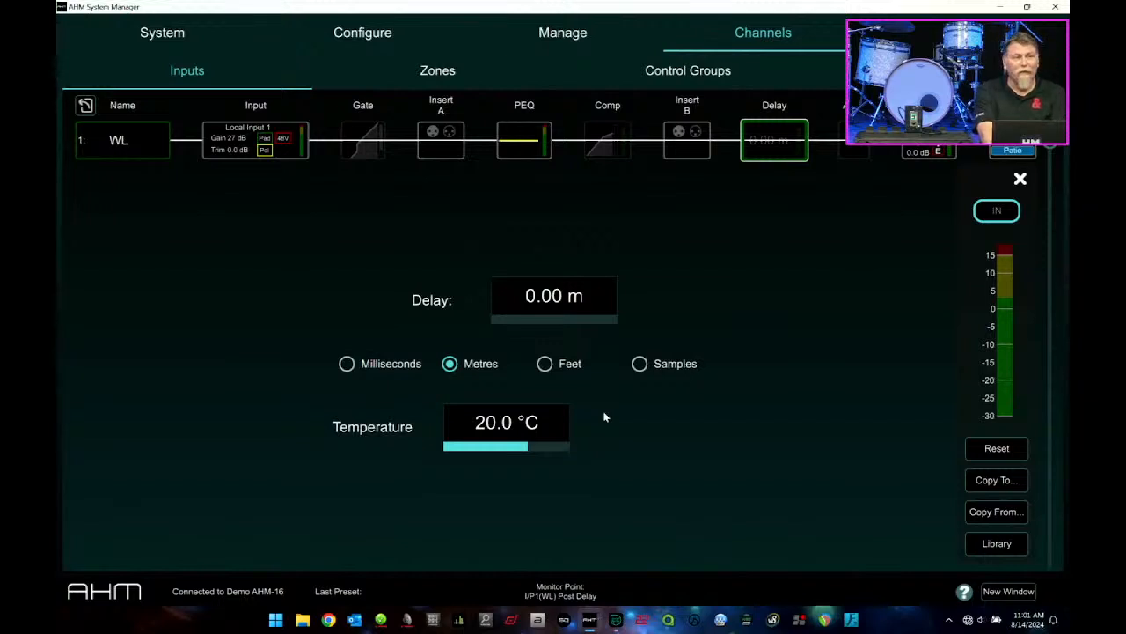
click(346, 363)
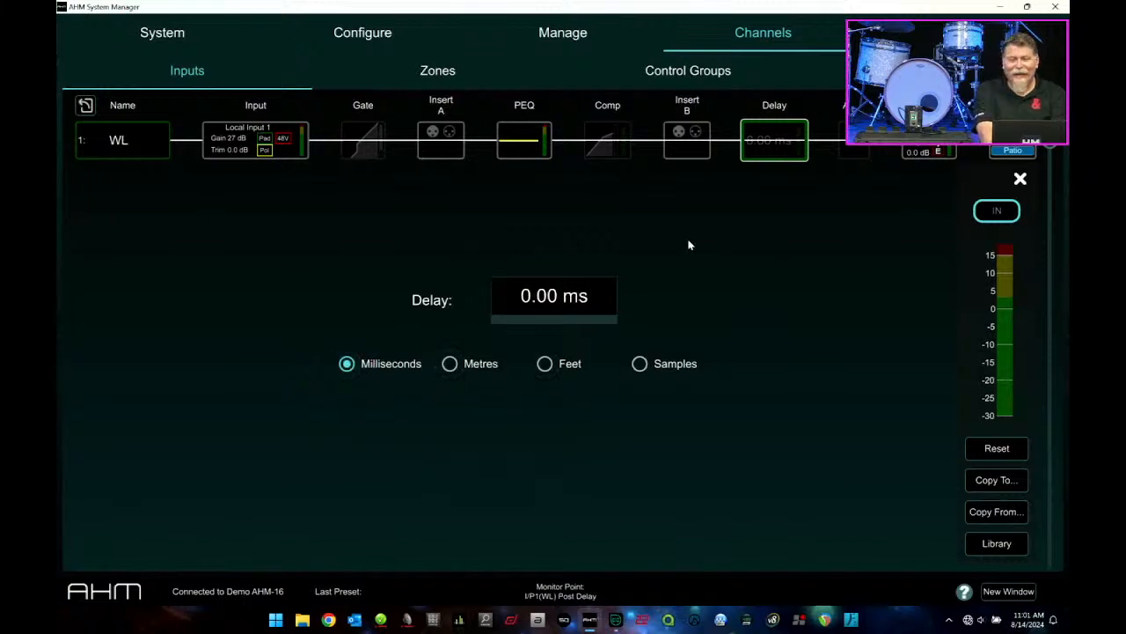
click(1022, 179)
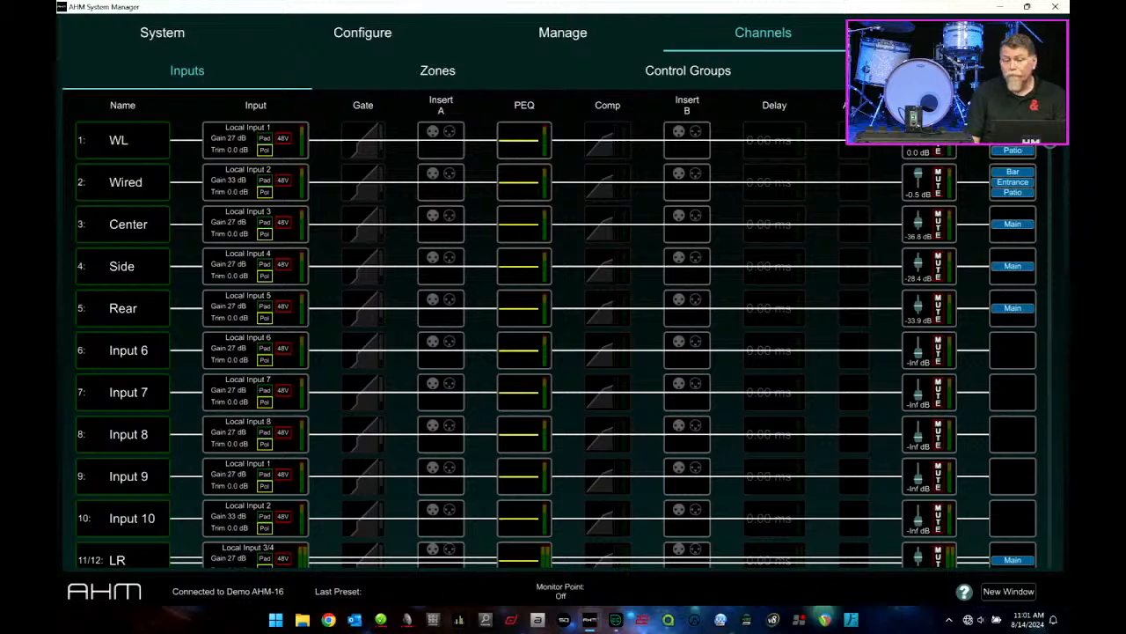
View the WL channel's automatic mic mixer settings and the inputs selectable for AMM 1, cancelling the selection.
click(853, 151)
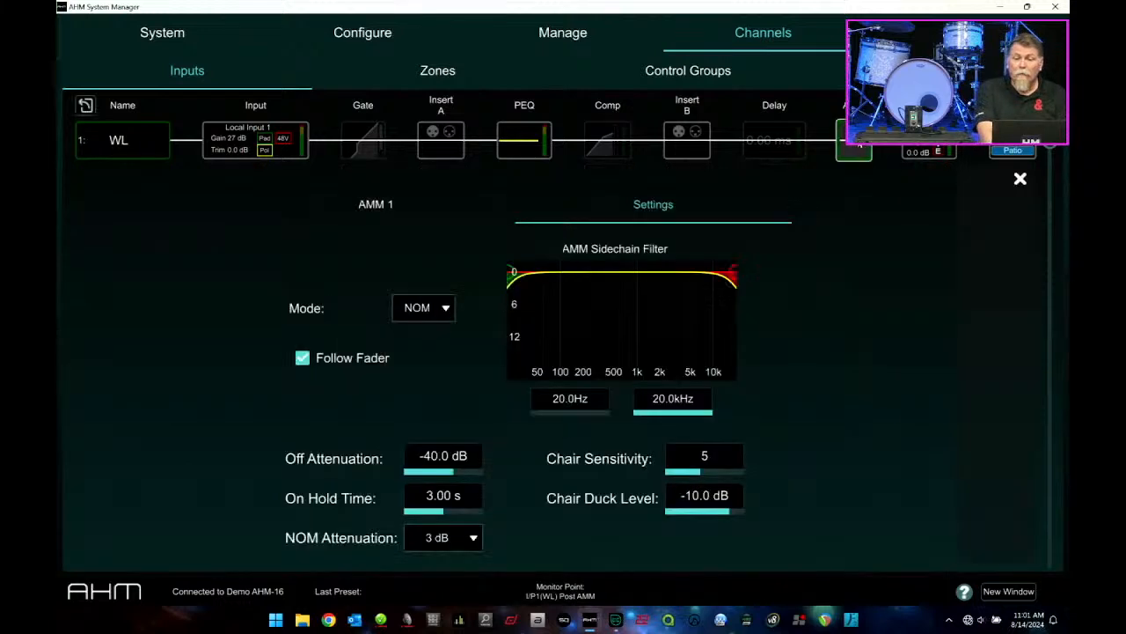
click(405, 204)
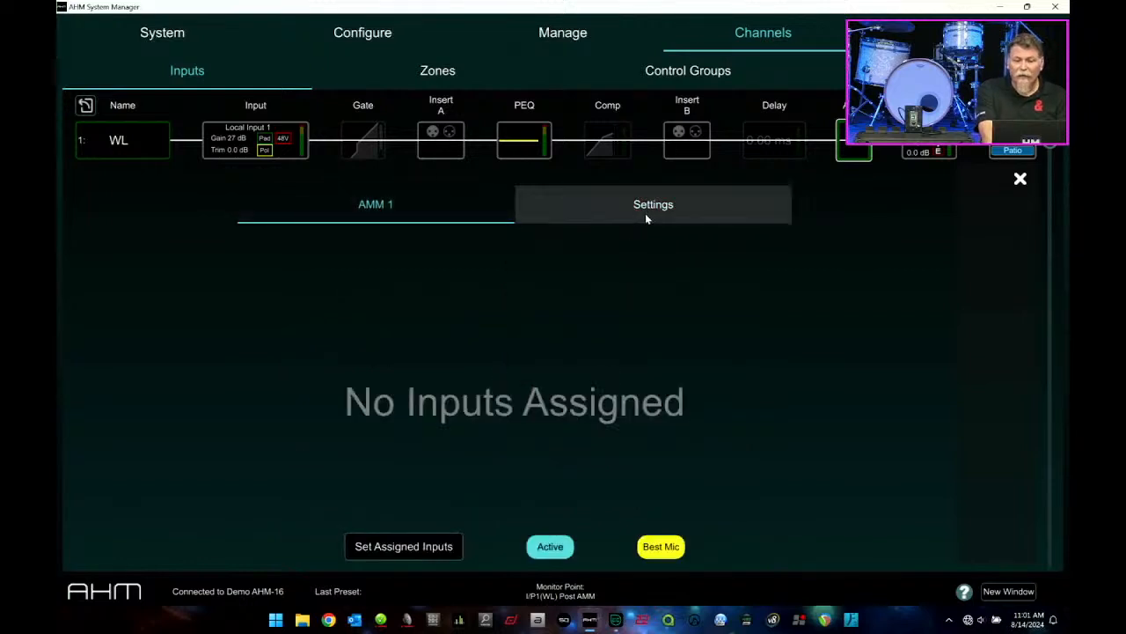
click(398, 547)
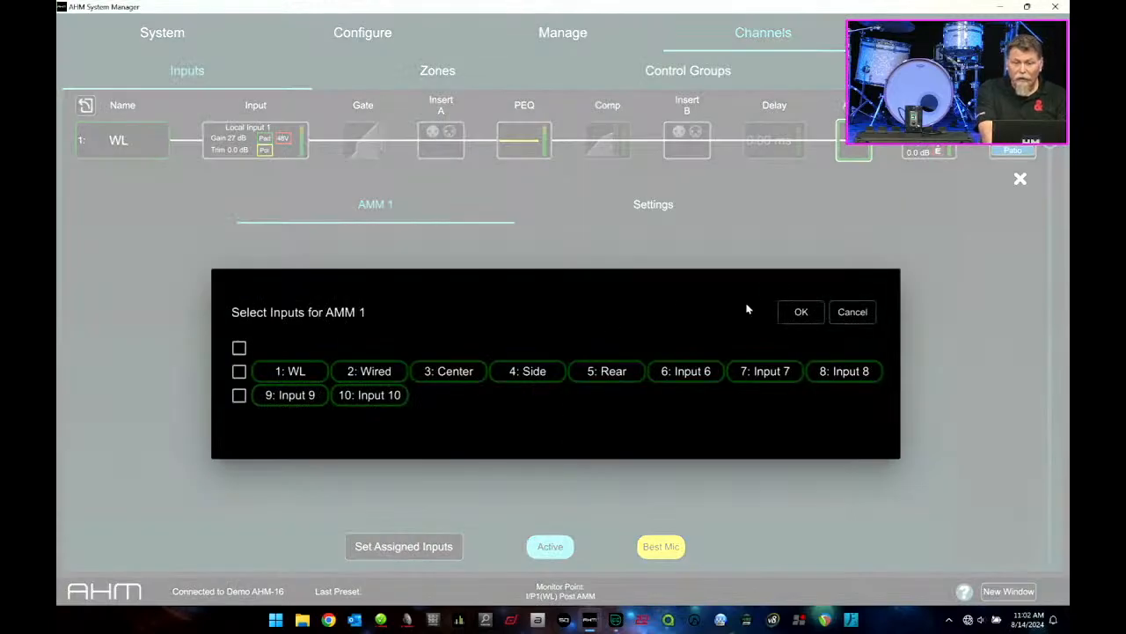
click(853, 311)
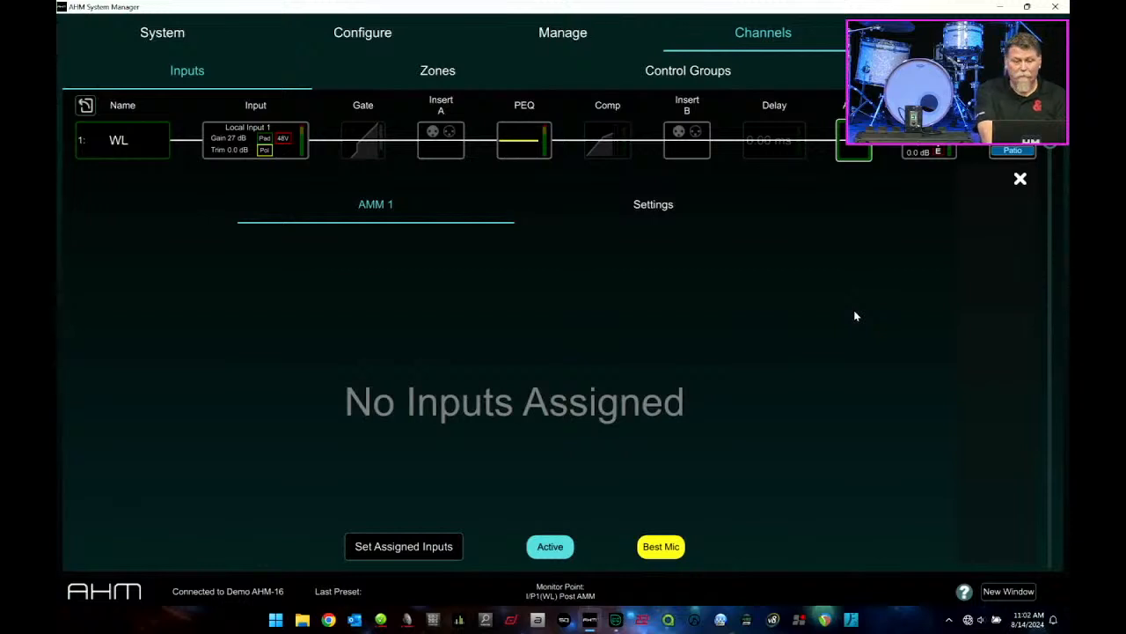
Set the AMM mode to D-Classic in the mixer's settings and return to the AMM 1 view.
click(653, 208)
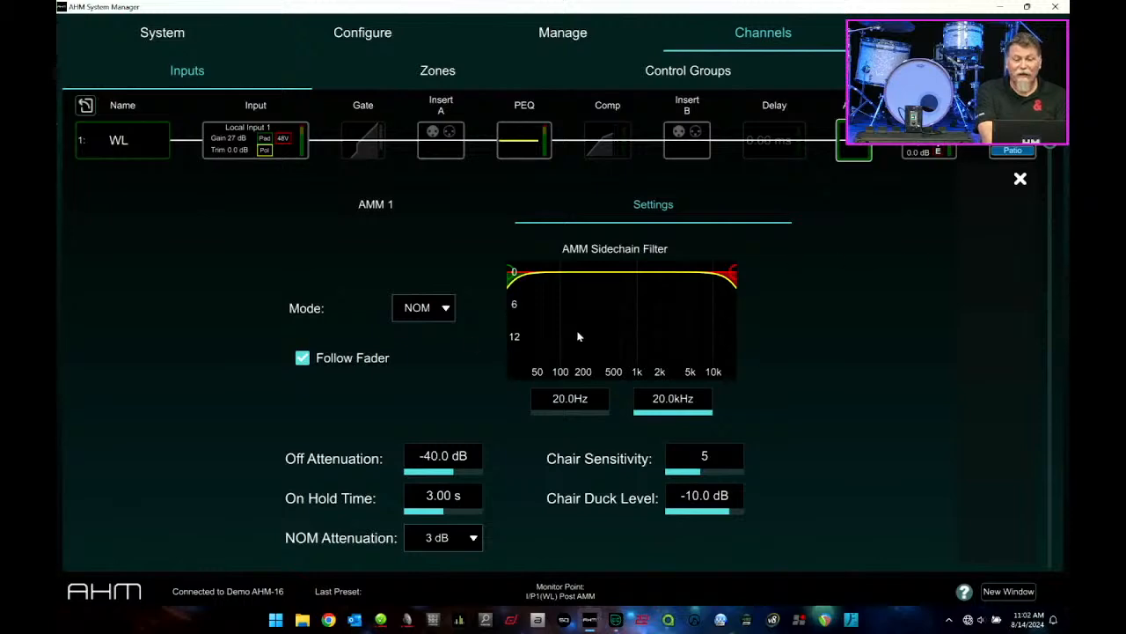
click(446, 308)
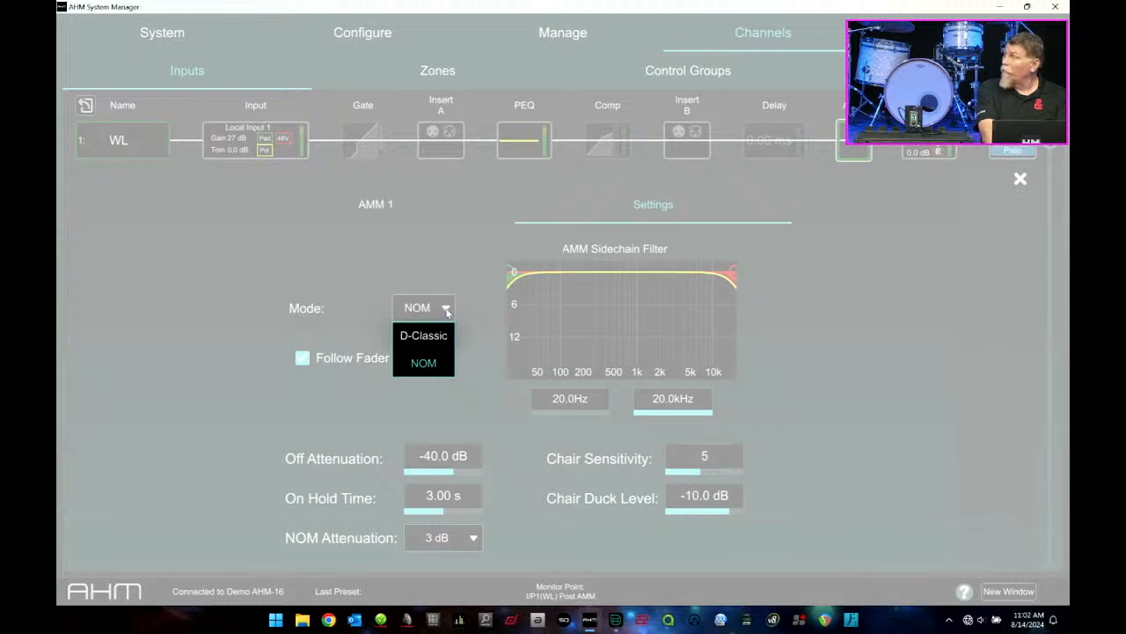
click(423, 334)
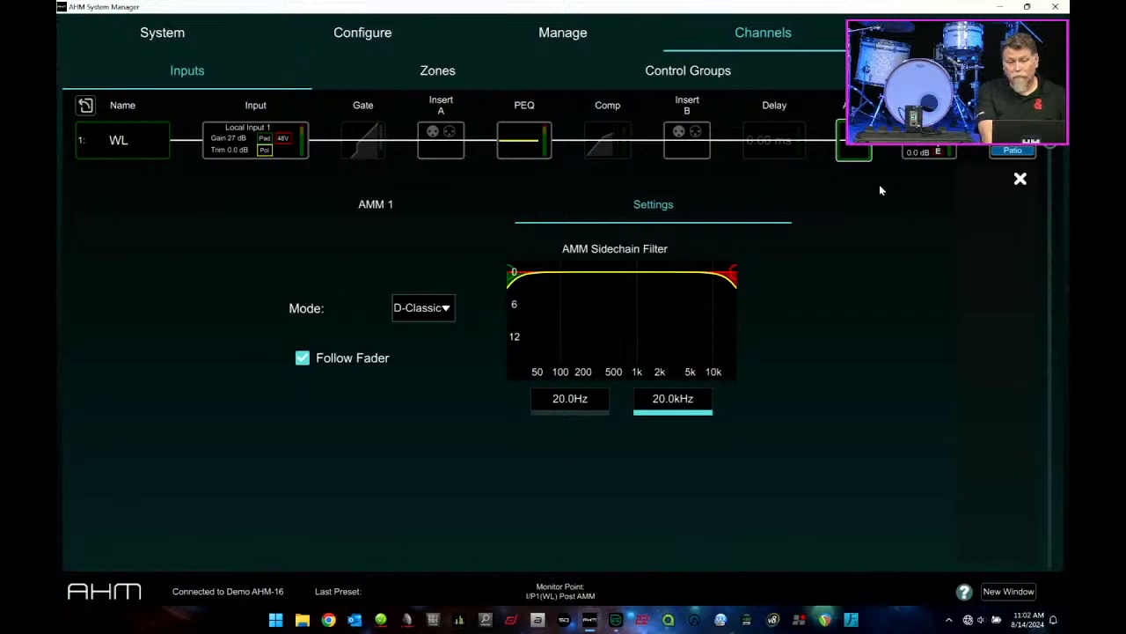
click(378, 214)
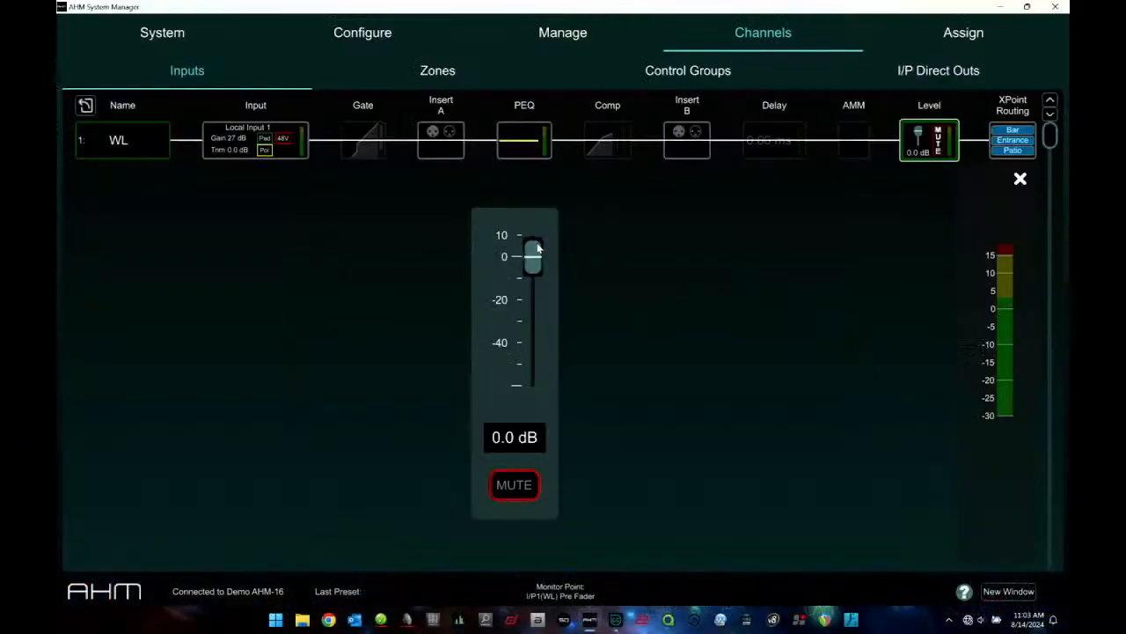
Mute and unmute the WL channel, and pull its fader down to -Inf dB.
click(514, 485)
click(514, 485)
drag(535, 256, 532, 387)
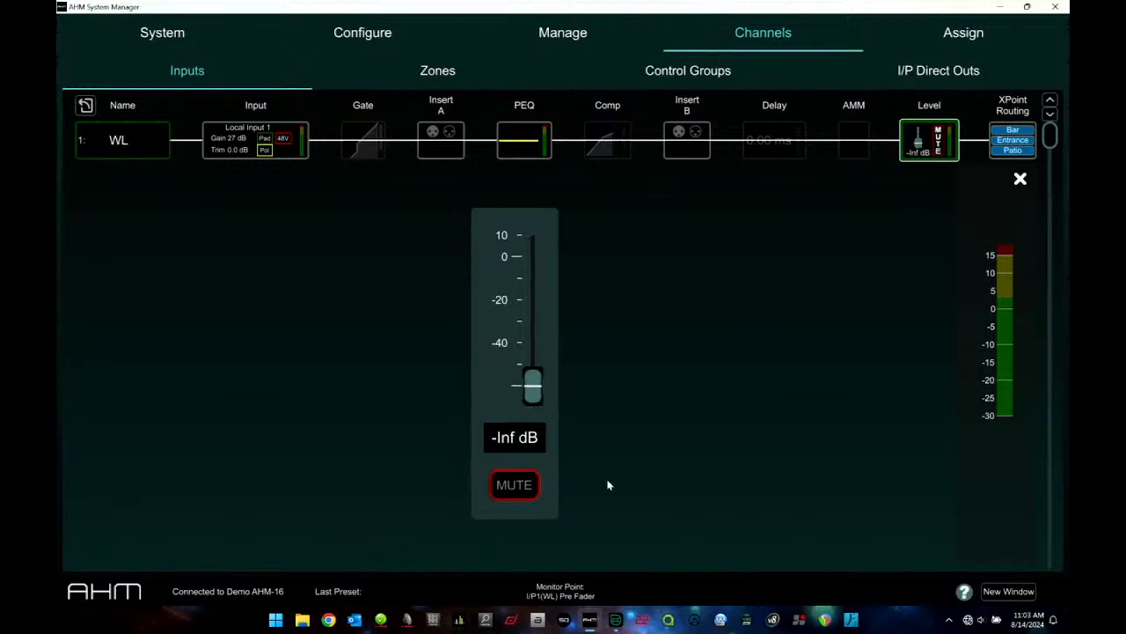
Set the WL channel's level to 0 dB, return to the inputs overview and reopen the channel's level settings.
click(508, 434)
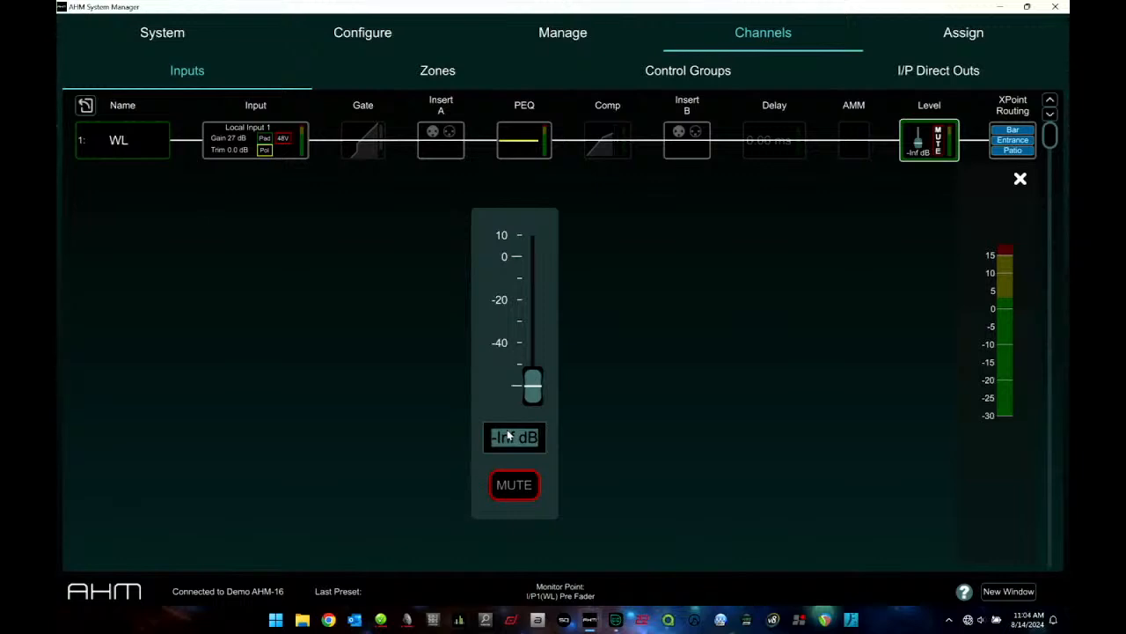
text(0)
key(Return)
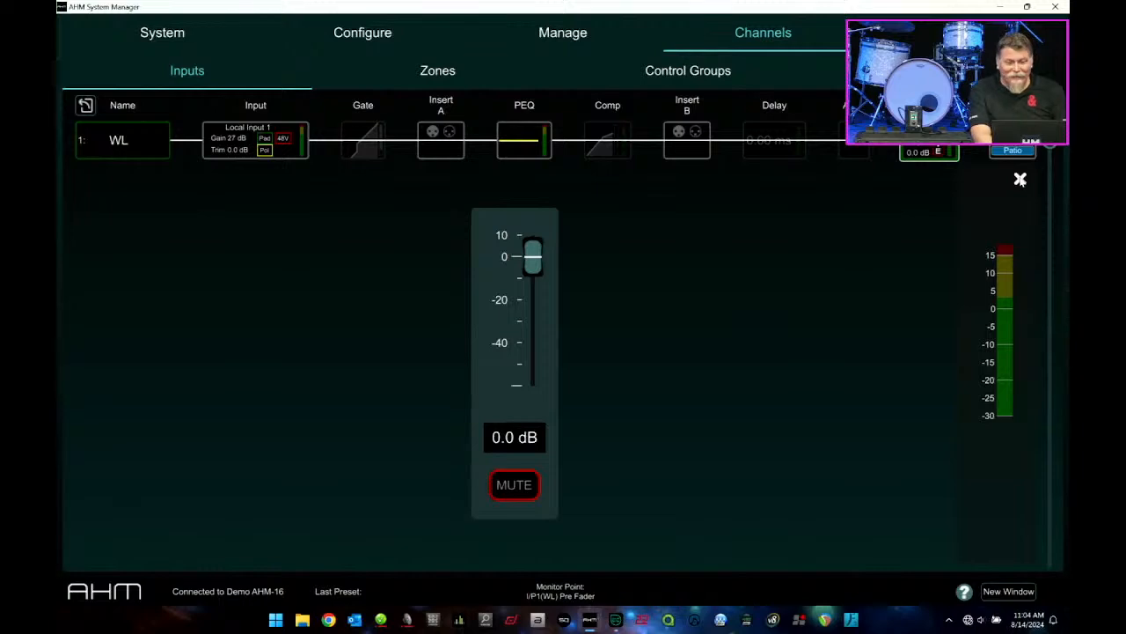
click(1019, 179)
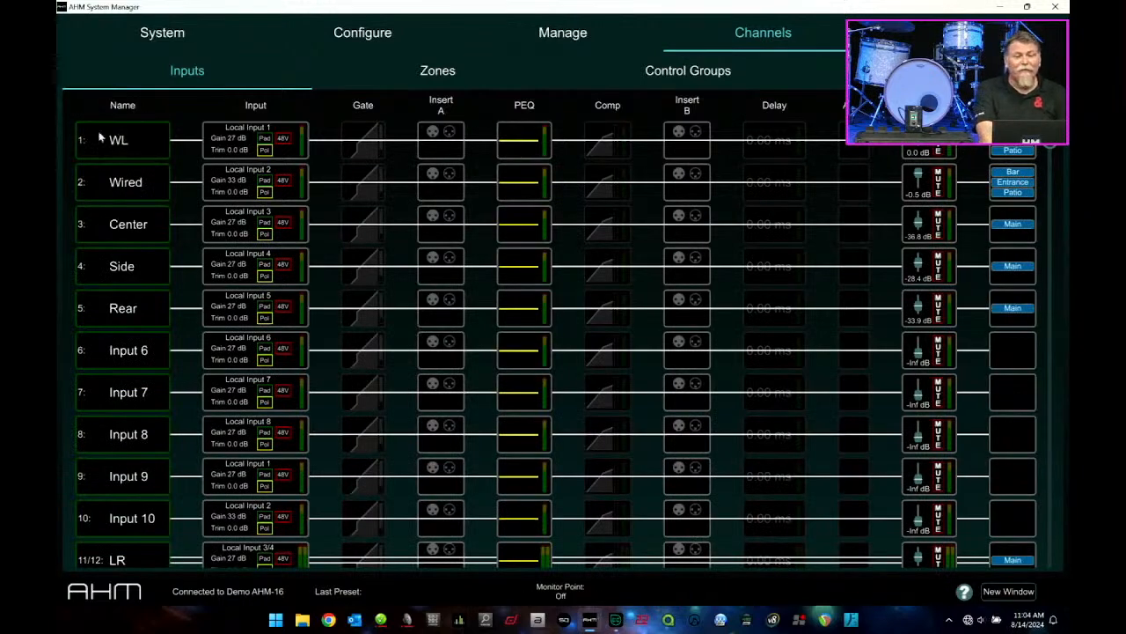
click(923, 152)
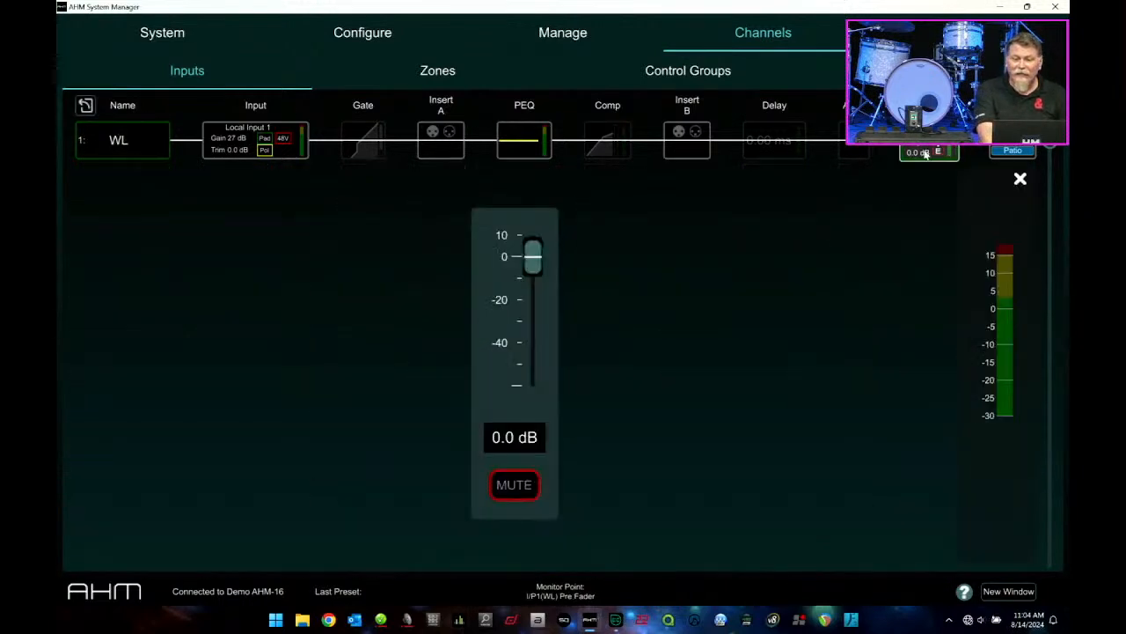
Pull the WL channel's fader down to -36 dB, return to the inputs overview and reopen its level settings.
drag(528, 263, 547, 331)
click(1020, 179)
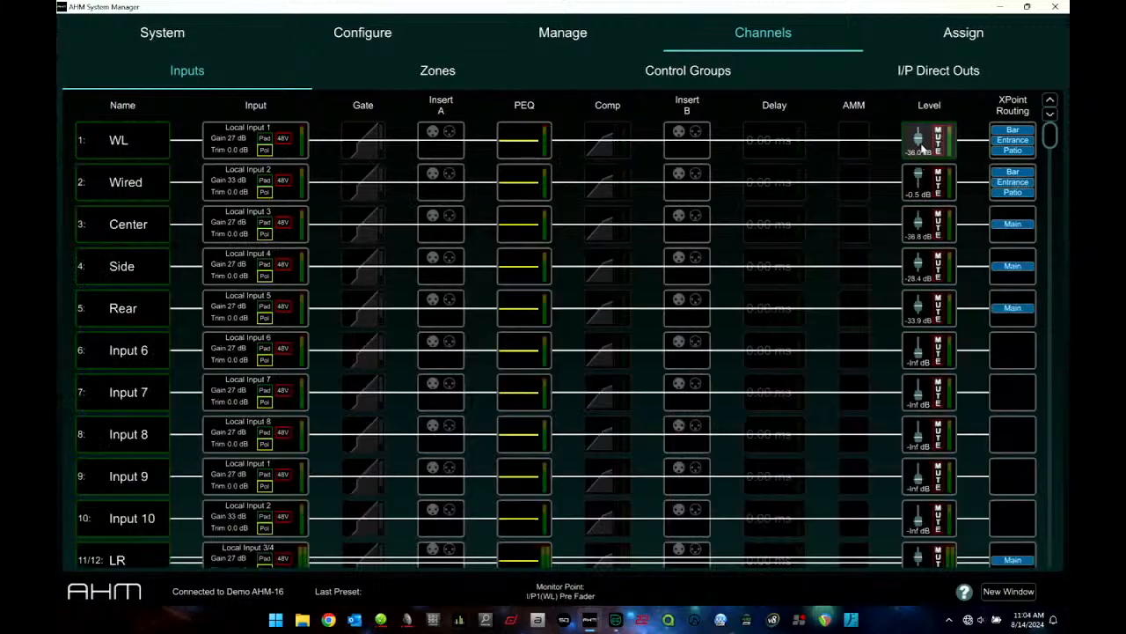
click(924, 141)
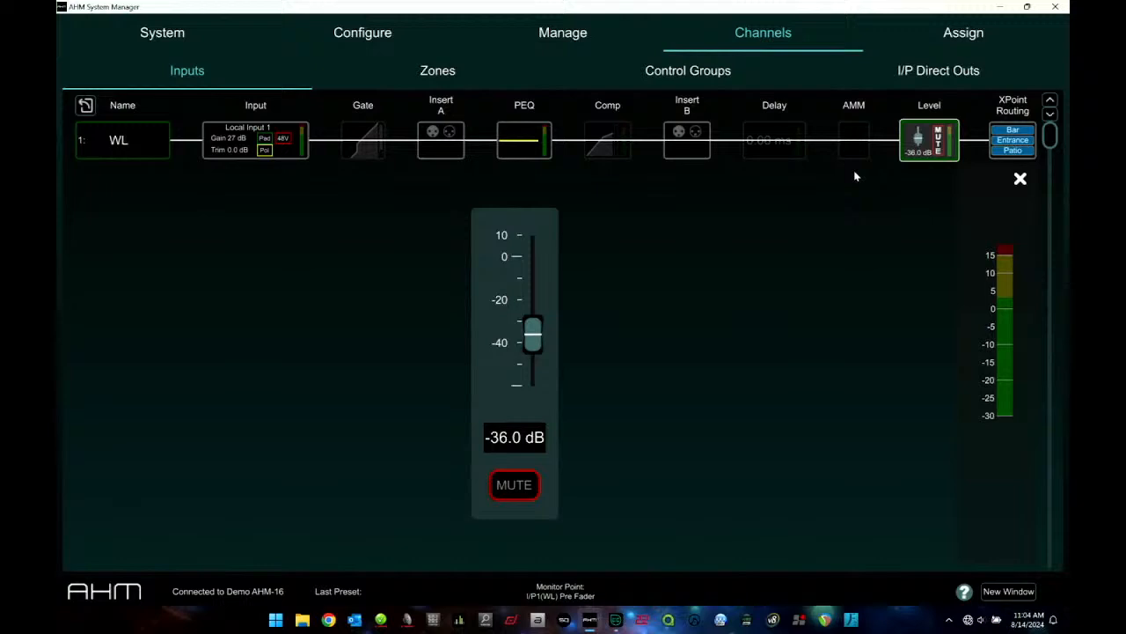
Set the WL channel's level to 0 dB by value and return to the inputs overview.
double_click(508, 439)
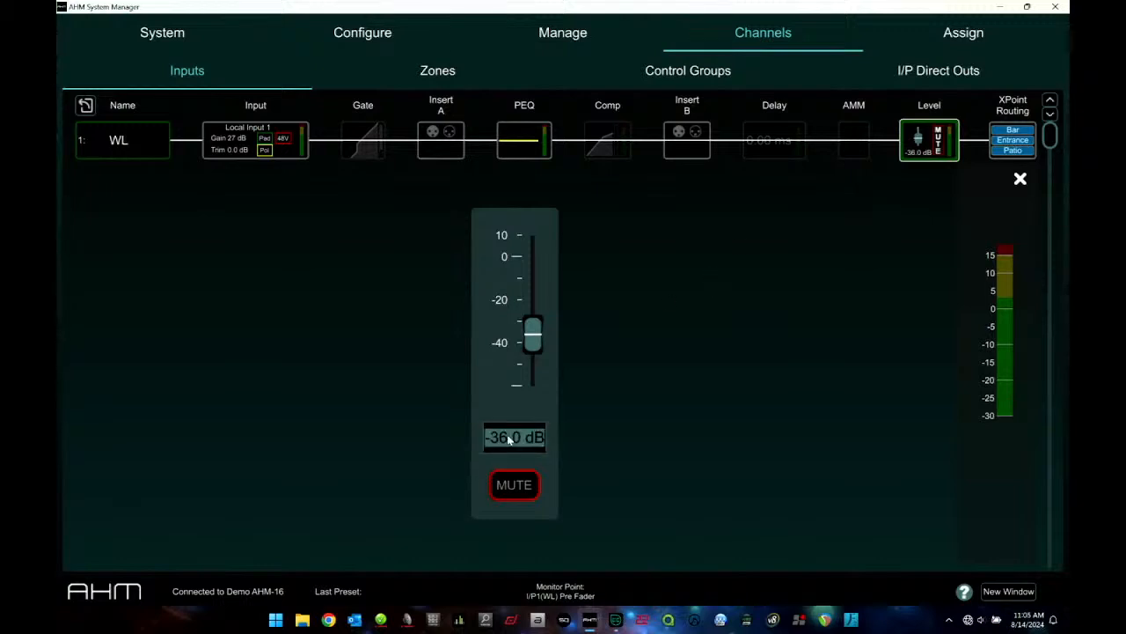
text(0)
key(Return)
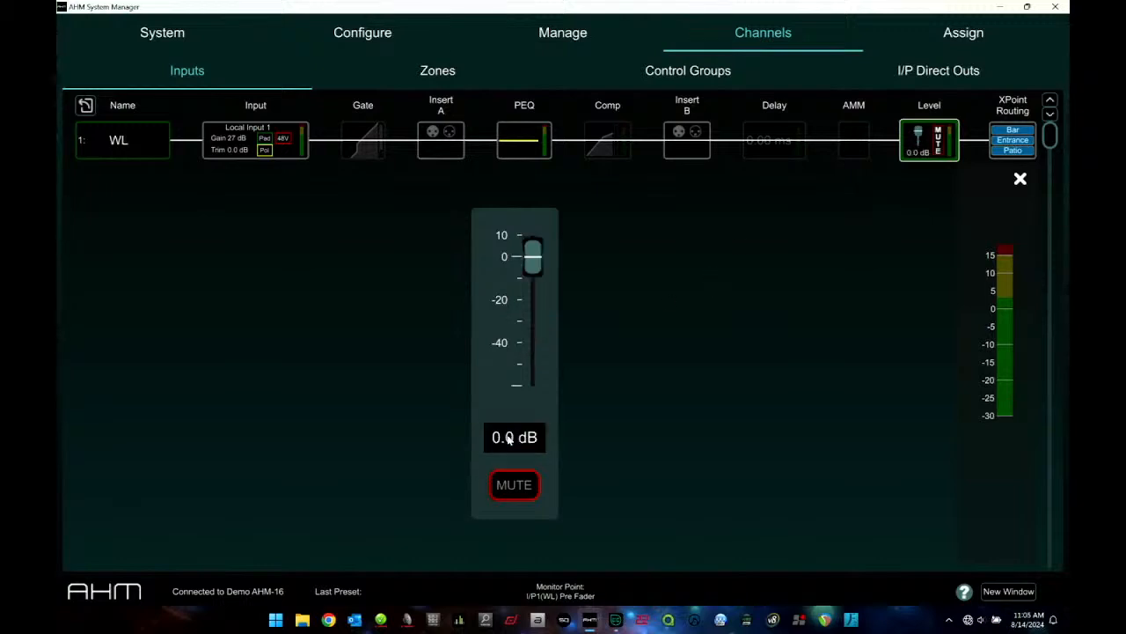
click(1020, 180)
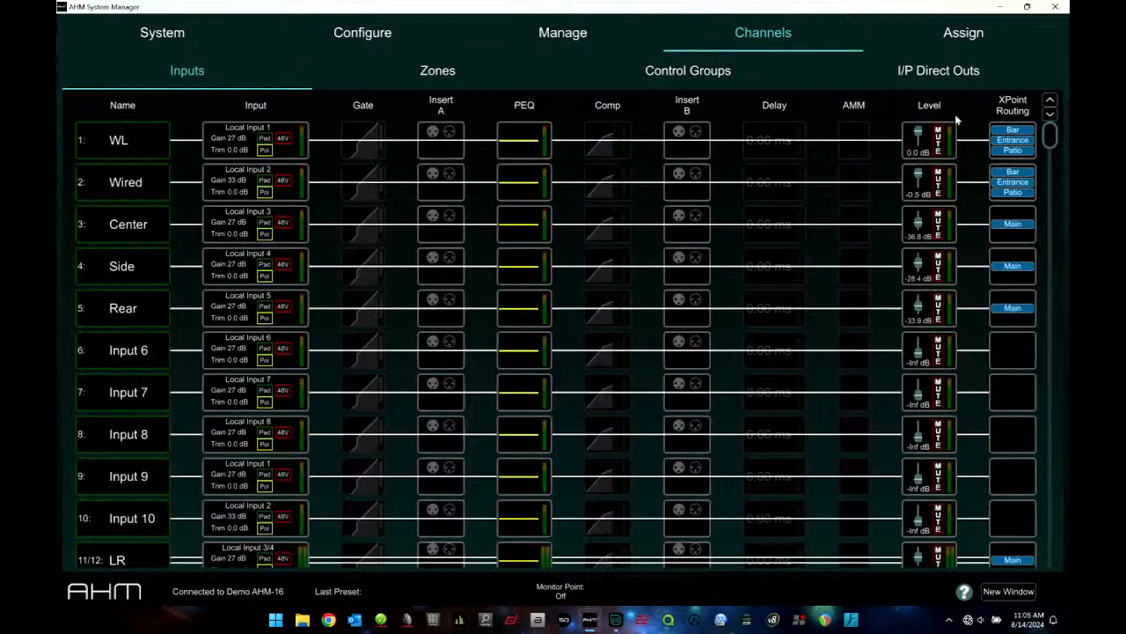
Open the WL channel's crosspoint routing and additionally route it to Zone 5, Zone 6 and Zone 7.
click(1005, 148)
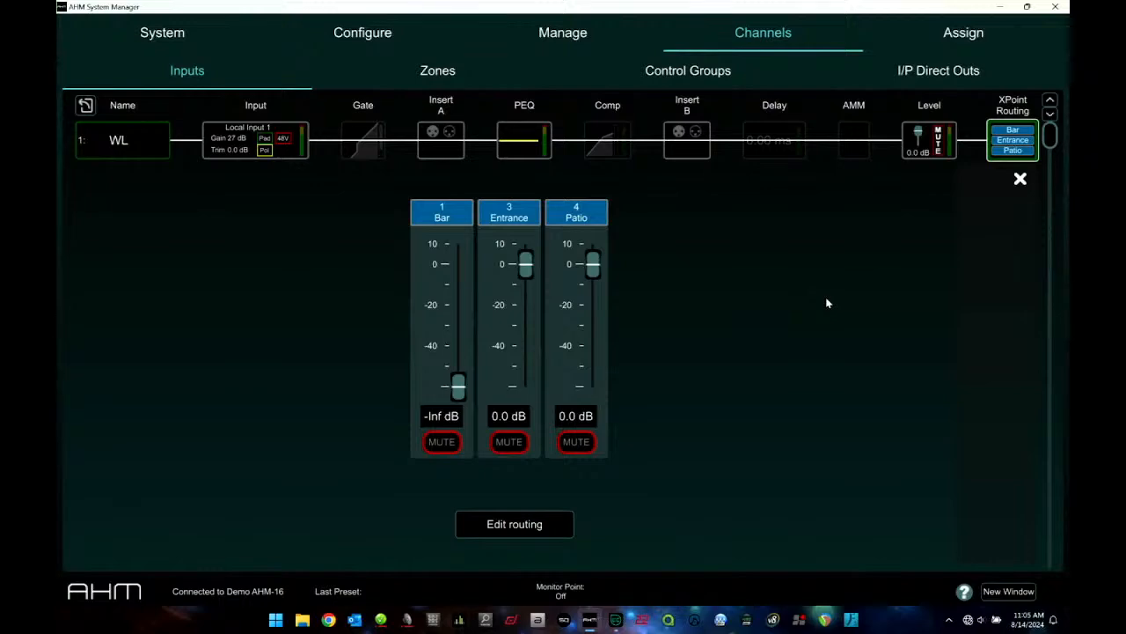
click(512, 528)
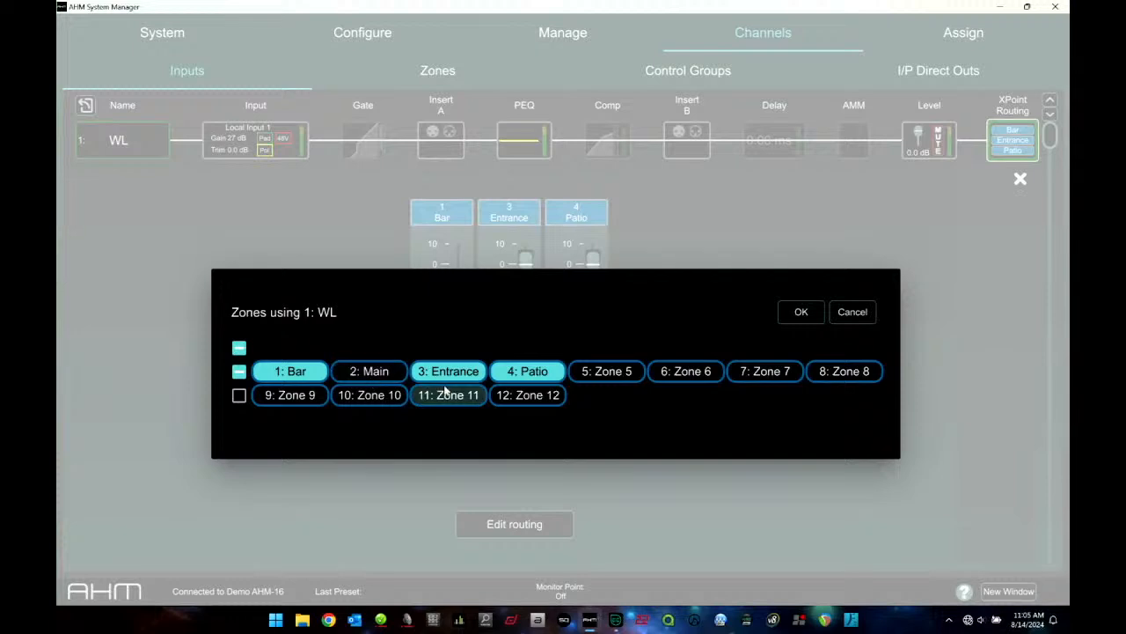
click(512, 370)
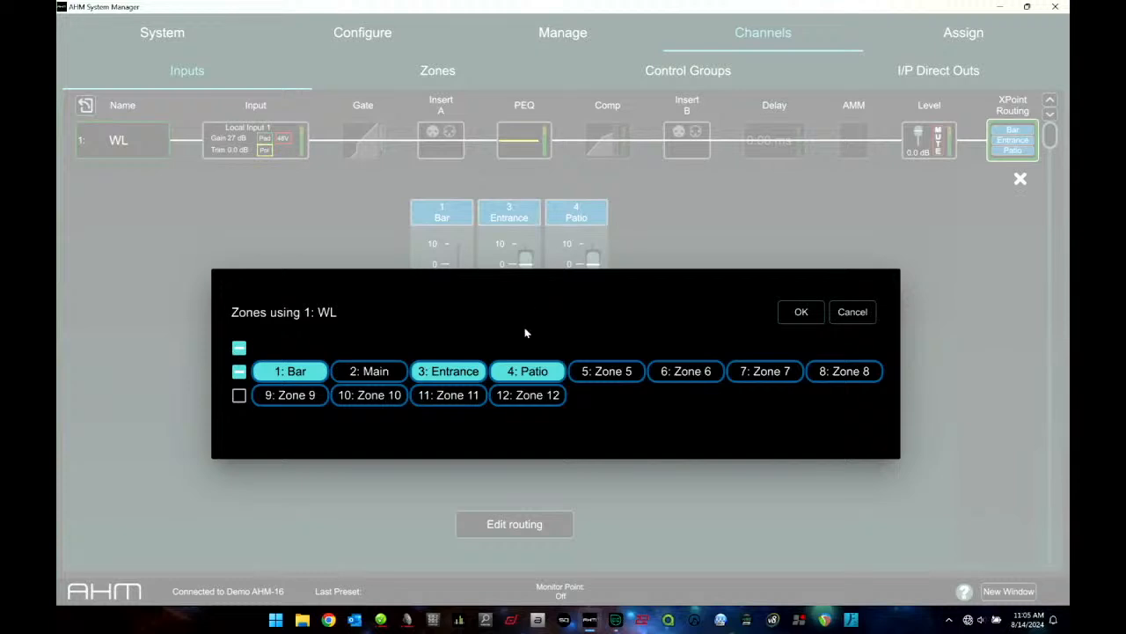
click(616, 371)
click(683, 374)
click(786, 371)
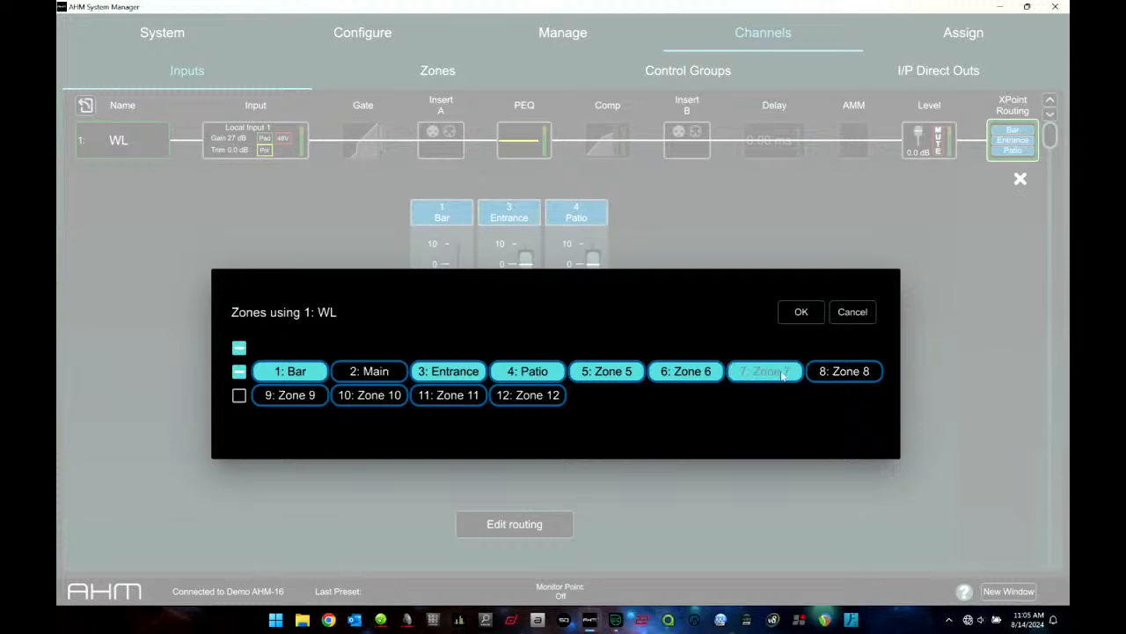
click(801, 312)
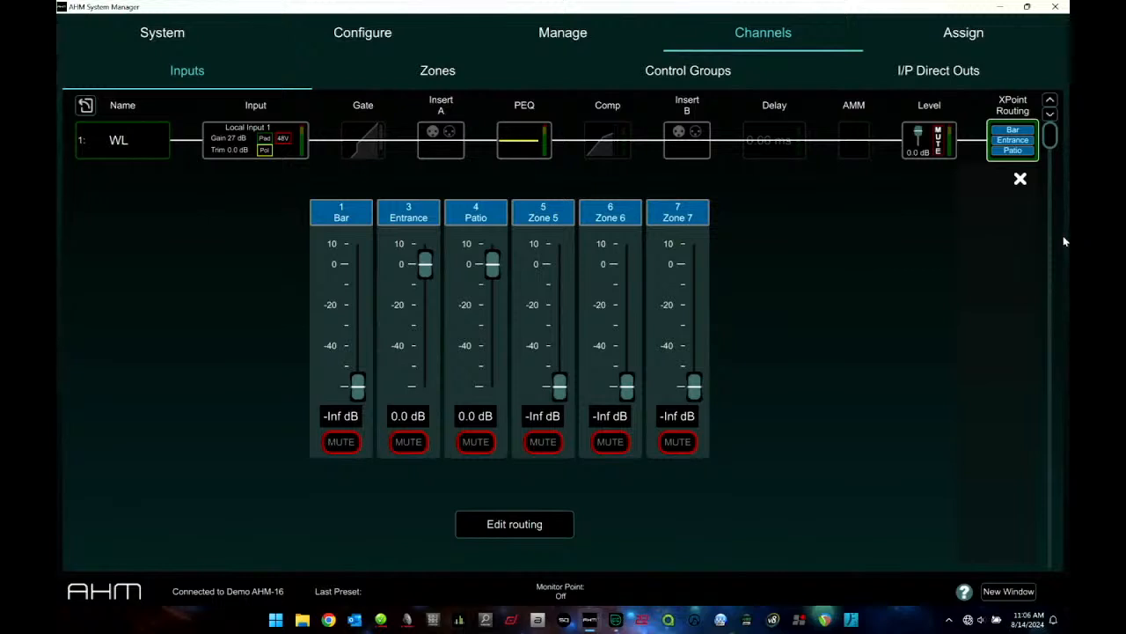
Remove Zone 5, Zone 6 and Zone 7 from the WL channel's routing and return to the inputs overview.
click(933, 128)
click(509, 522)
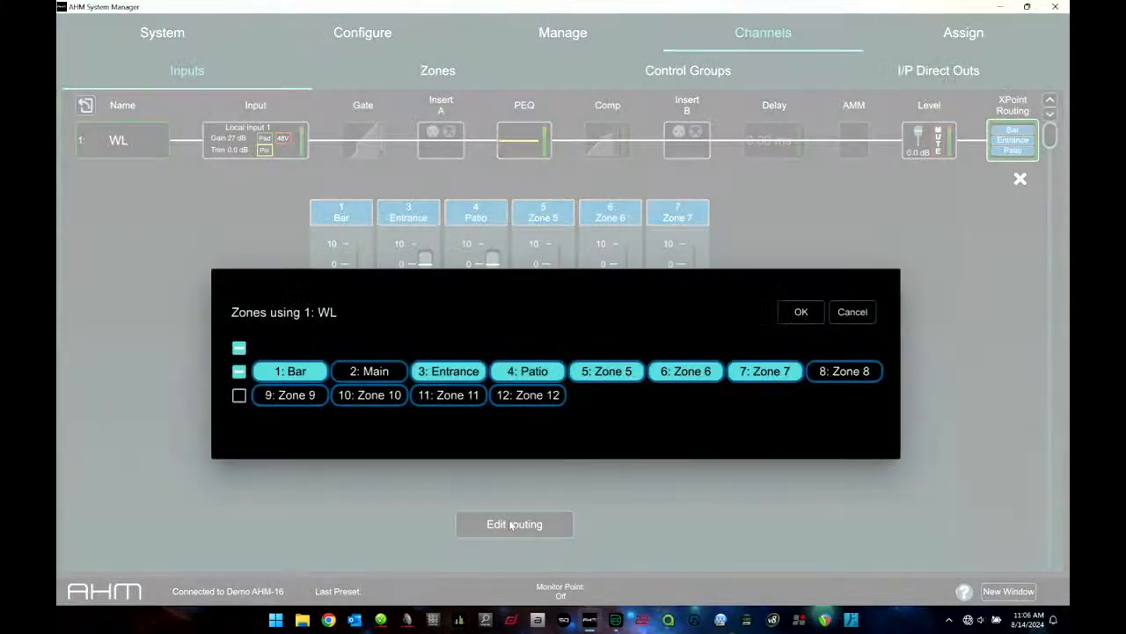
click(606, 371)
click(682, 372)
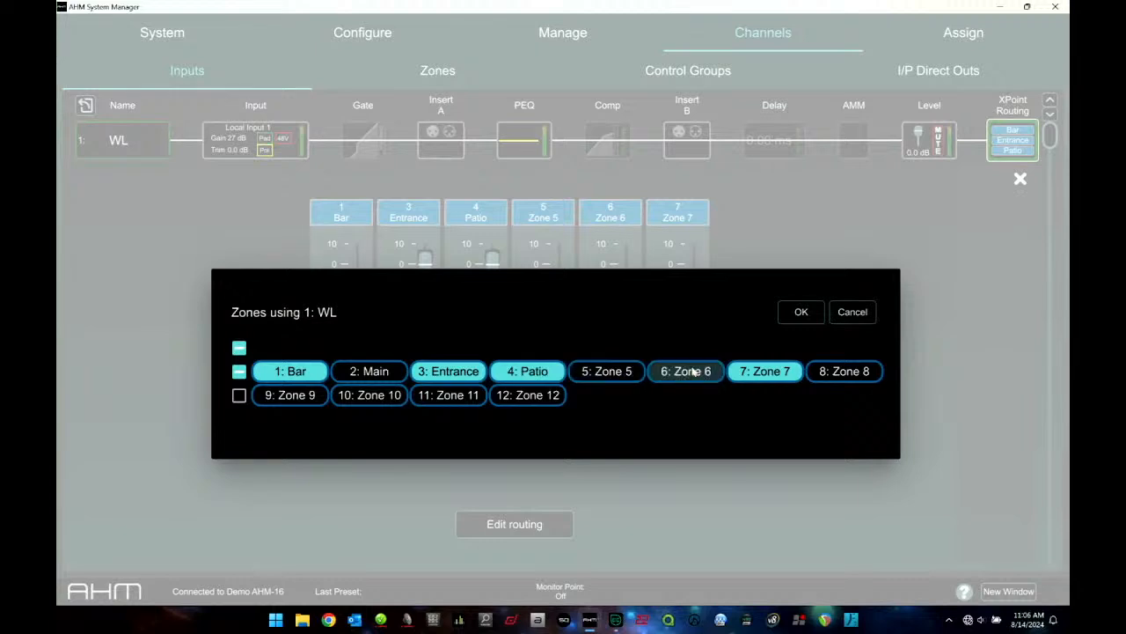
click(765, 370)
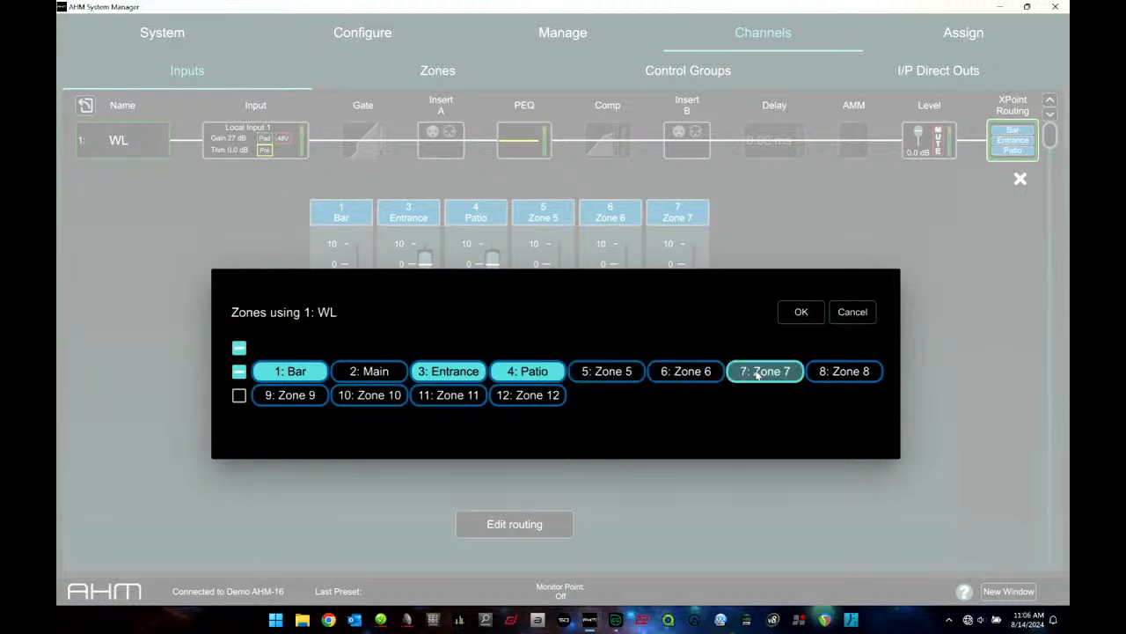
click(803, 314)
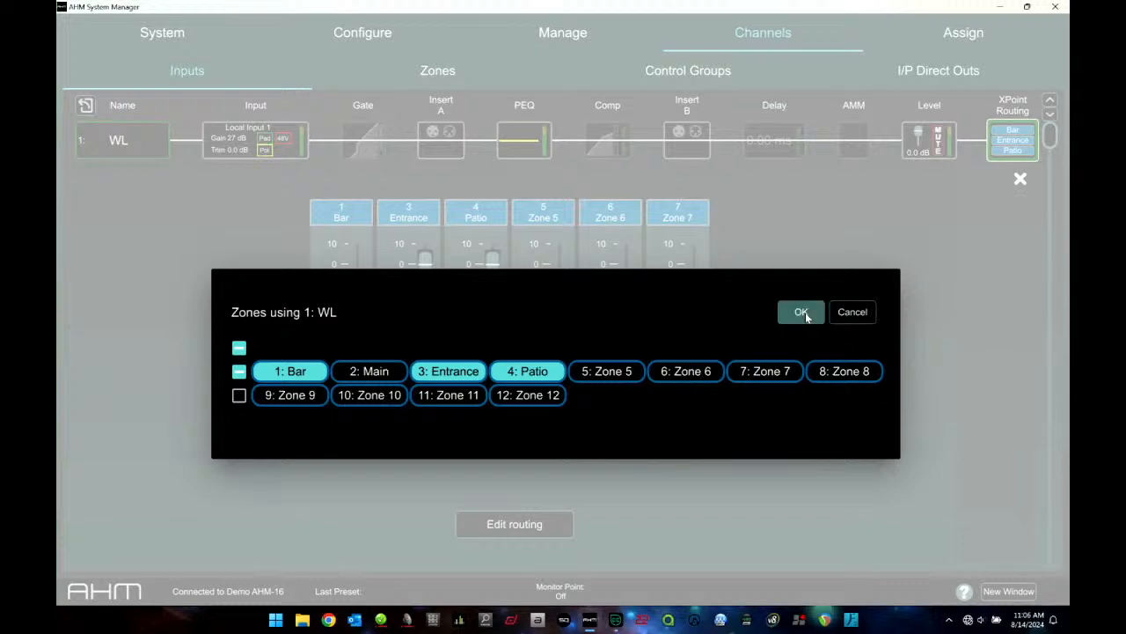
click(1018, 180)
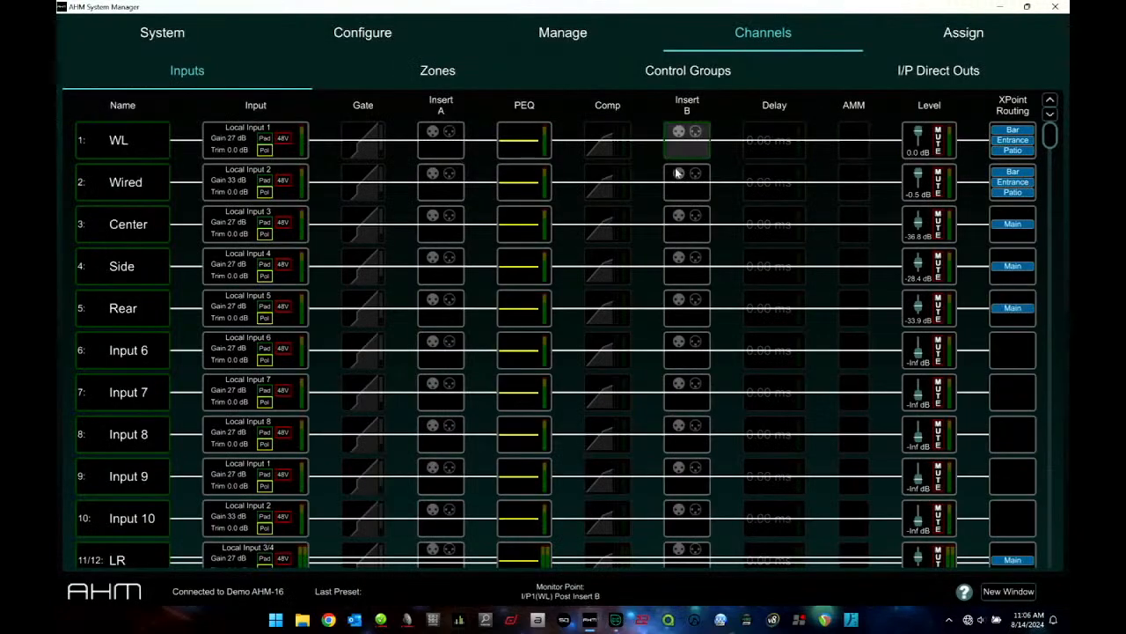
Look through the list of input channels down to Music, and open the zones overview.
scroll(568, 305, down, 3)
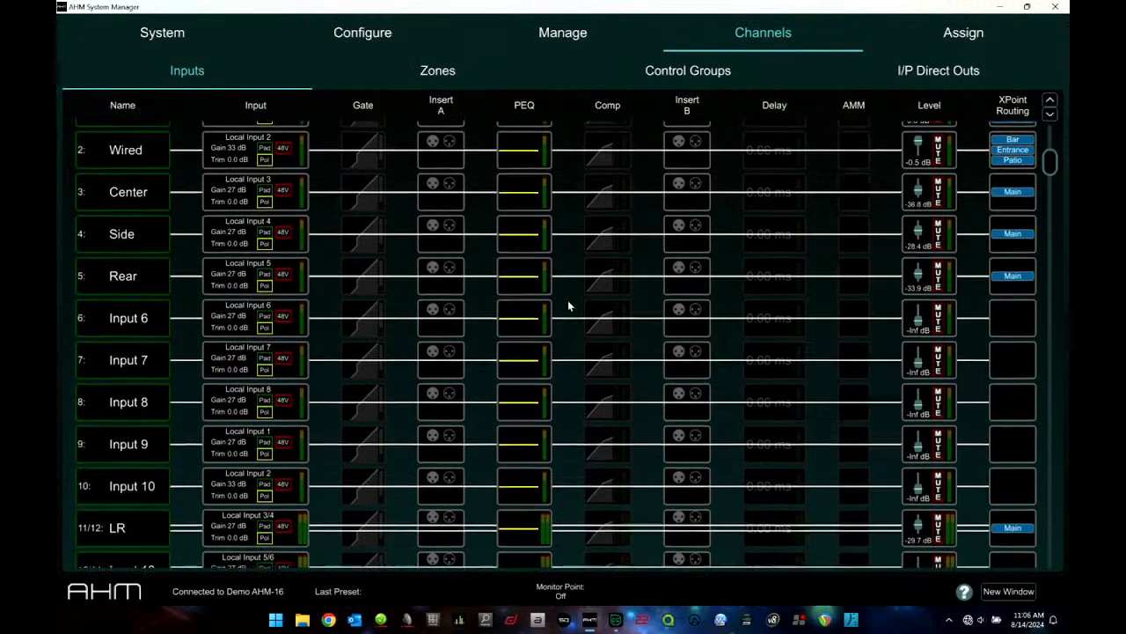
scroll(568, 305, up, 2)
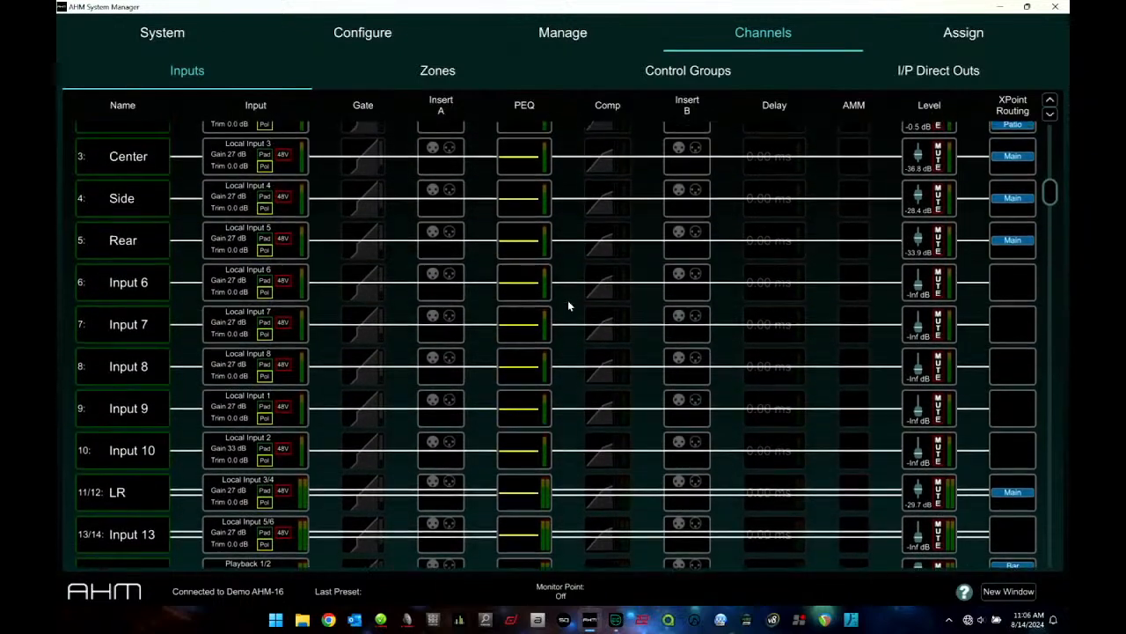
scroll(568, 305, down, 3)
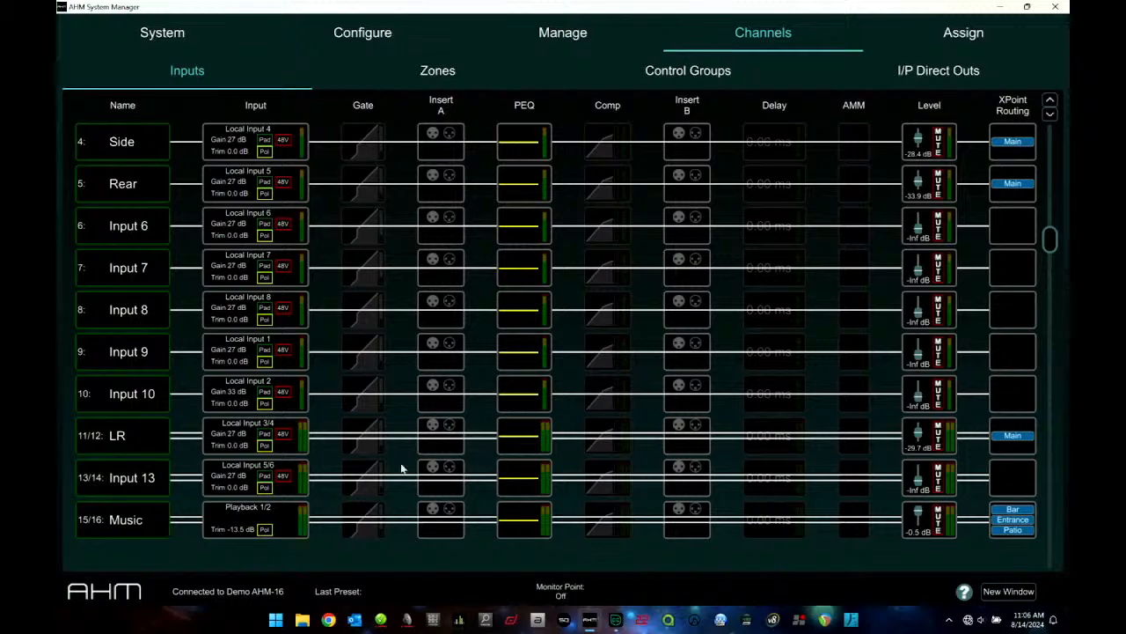
scroll(402, 465, up, 3)
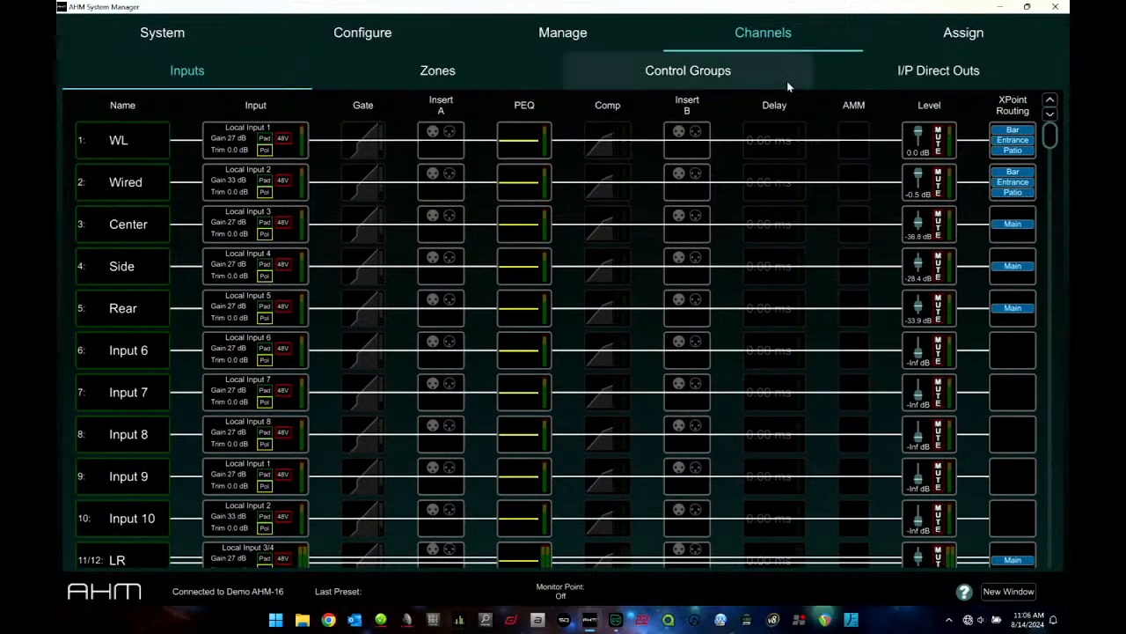
click(457, 72)
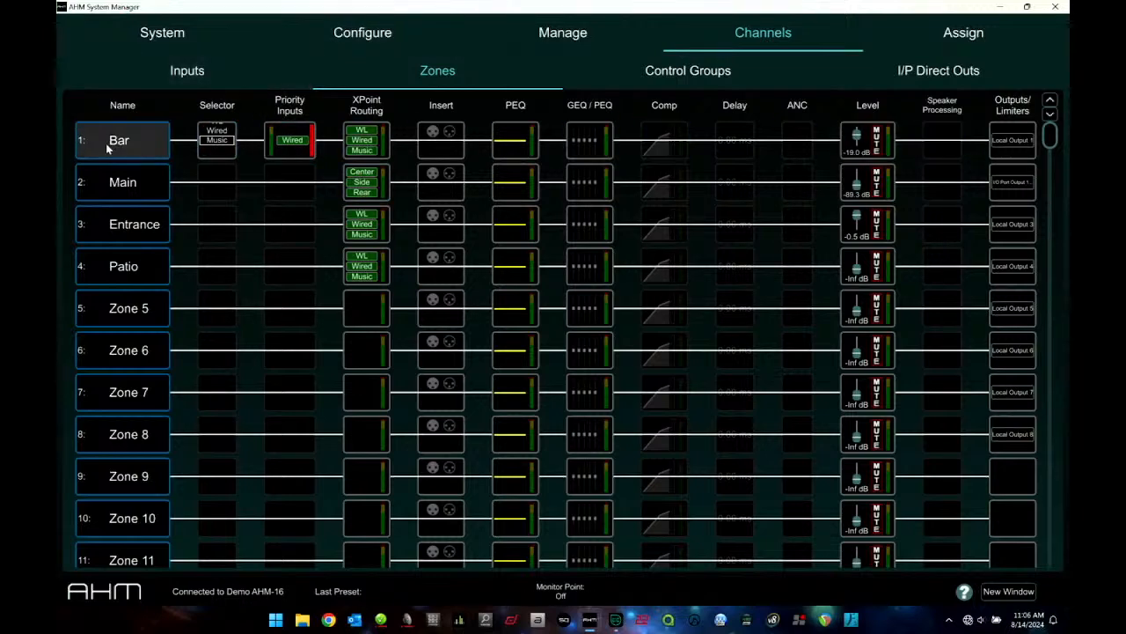
View the Bar zone's source selector, its addable inputs and the Wired and Music source settings, without adding any source.
click(224, 151)
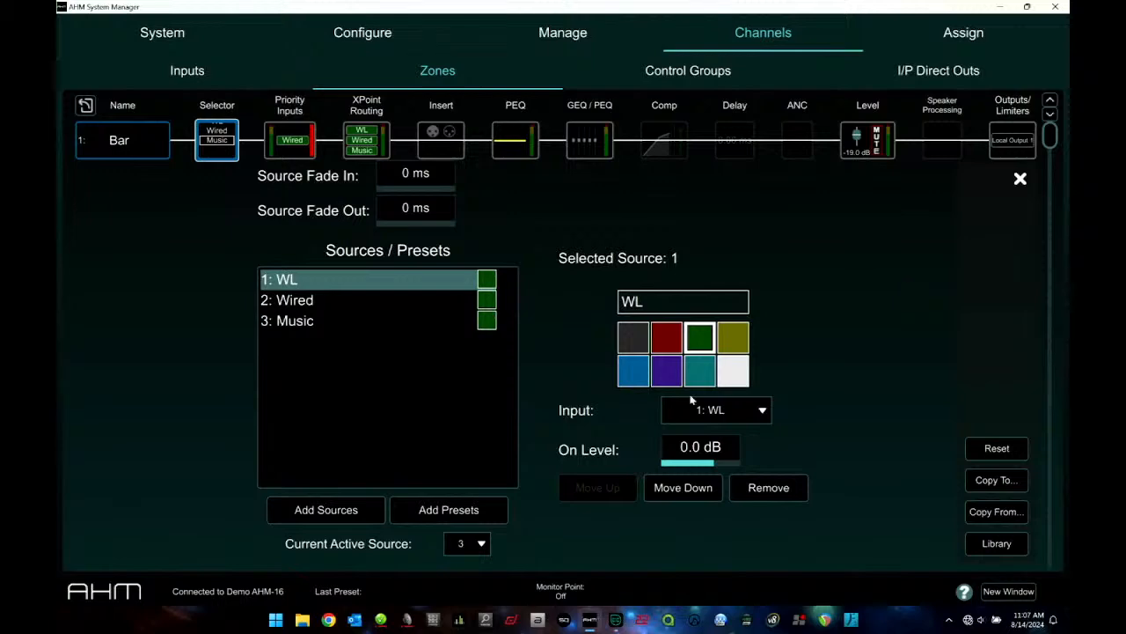
click(334, 508)
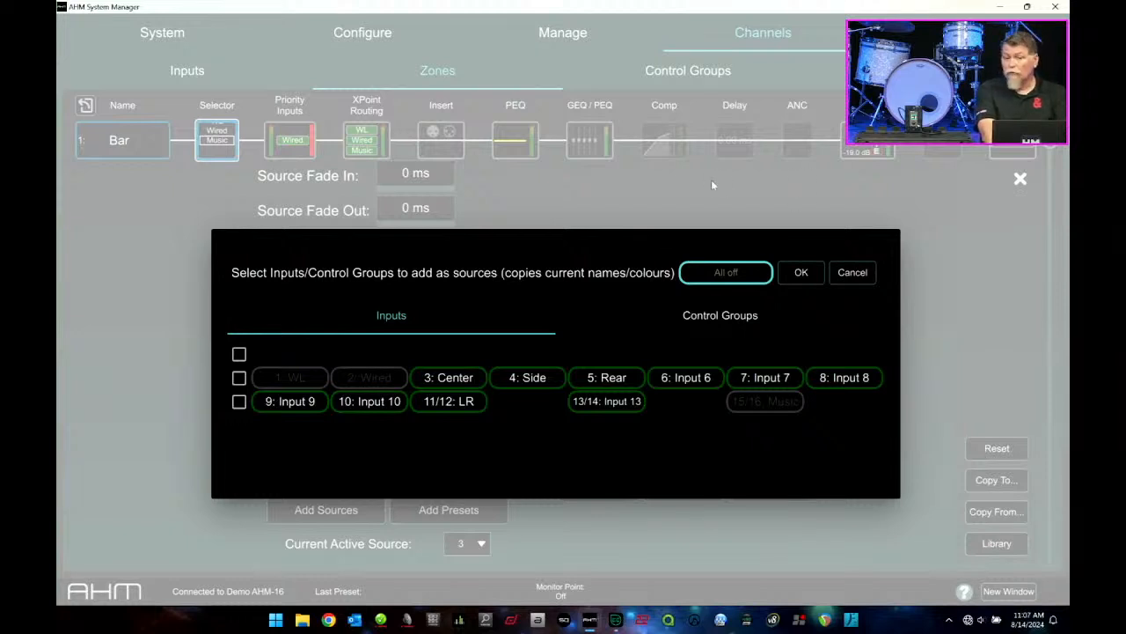
click(852, 273)
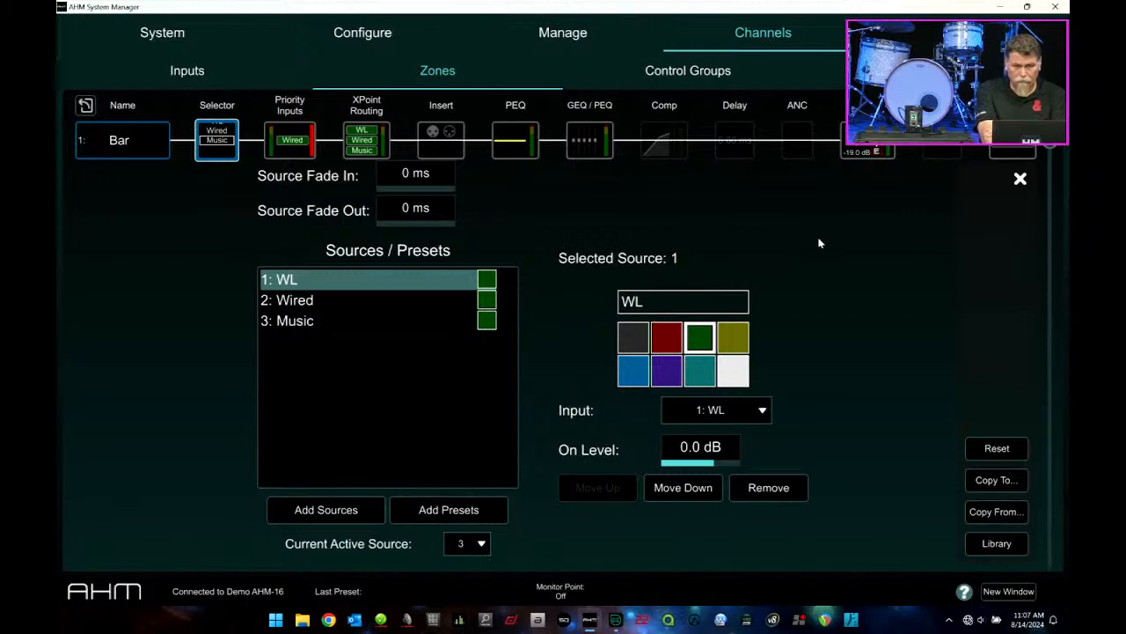
click(382, 303)
click(379, 325)
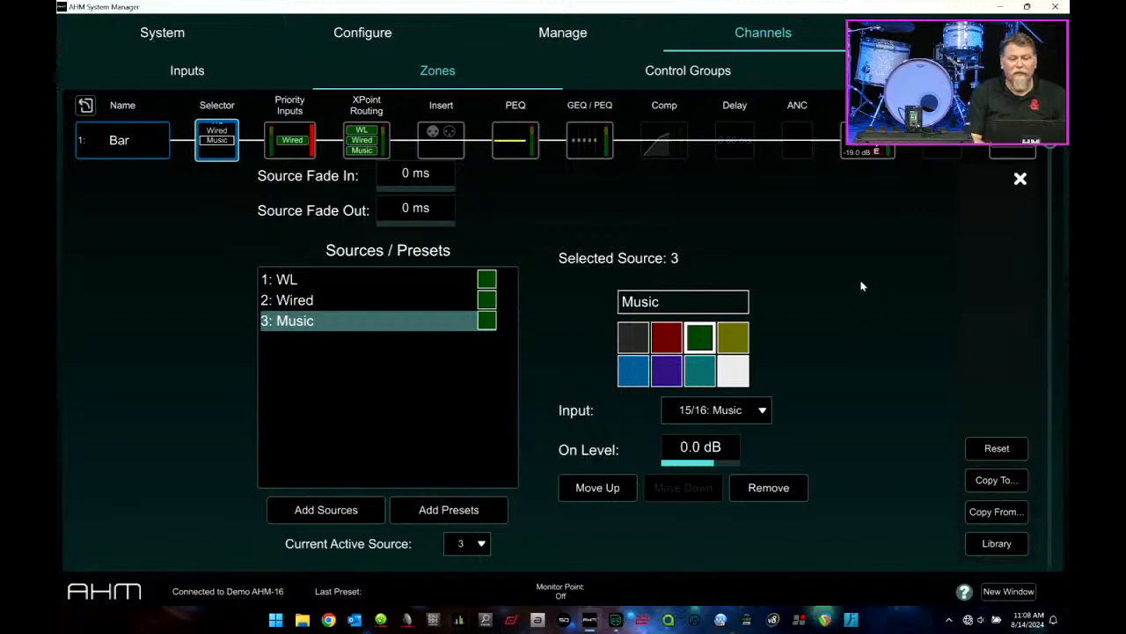
click(1020, 179)
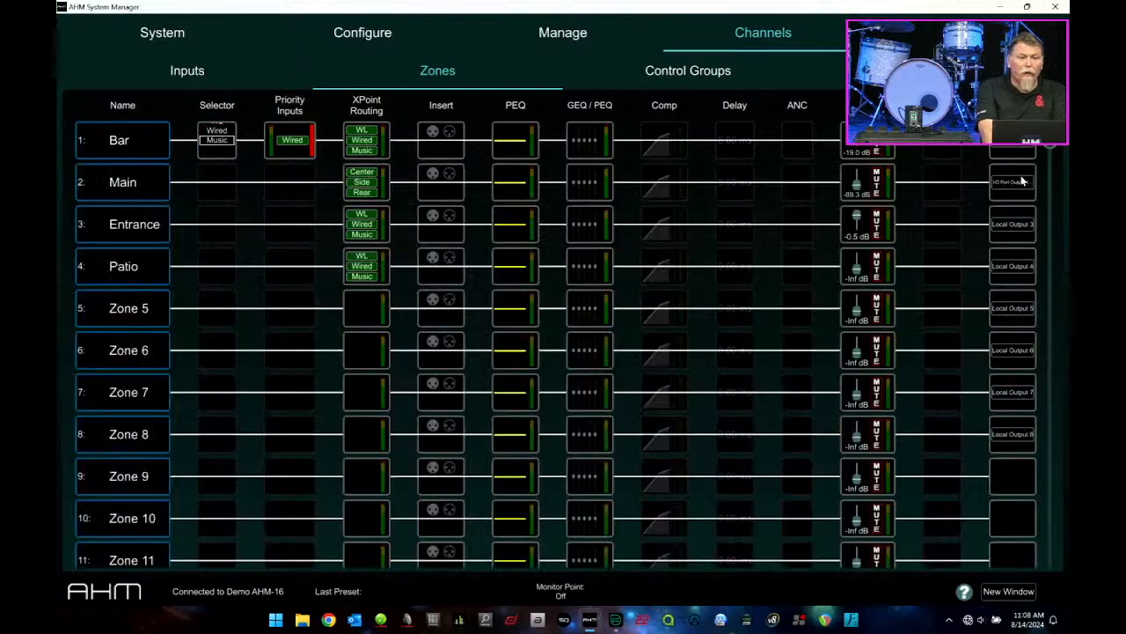
View the Bar zone's selectable priority inputs and the Wired input's priority configuration, and return to the zones overview.
click(300, 135)
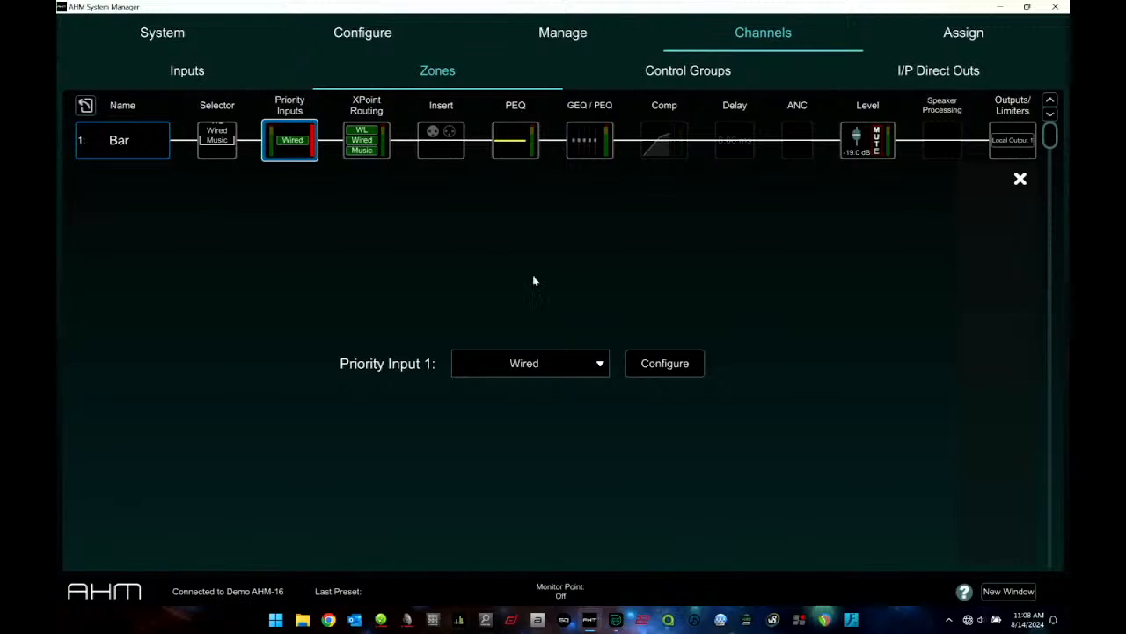
click(598, 363)
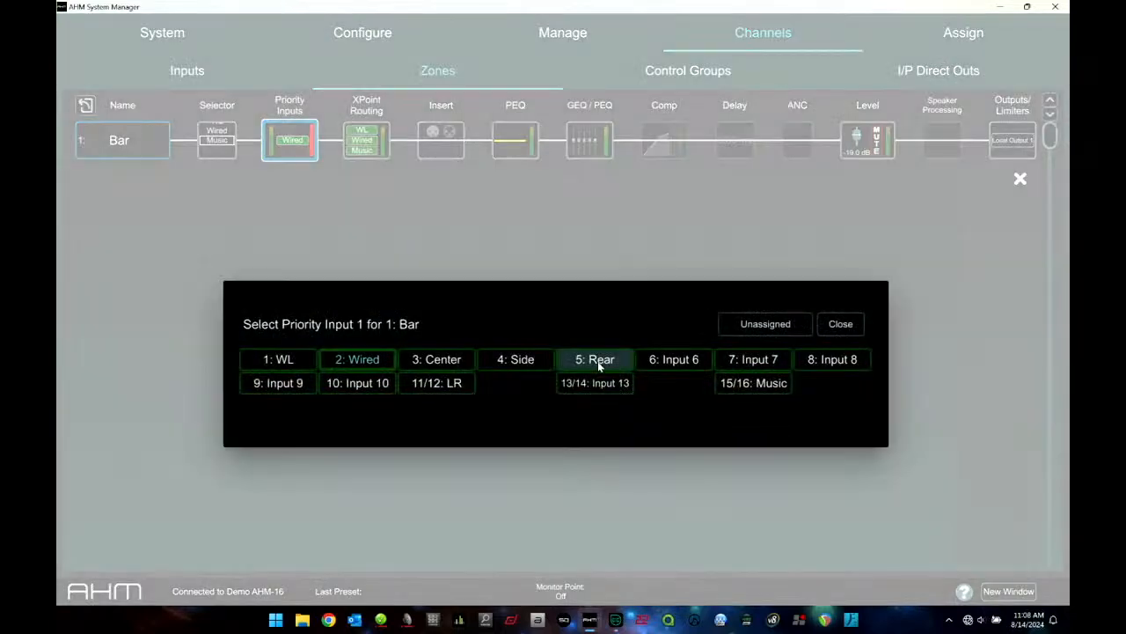
click(839, 324)
click(679, 371)
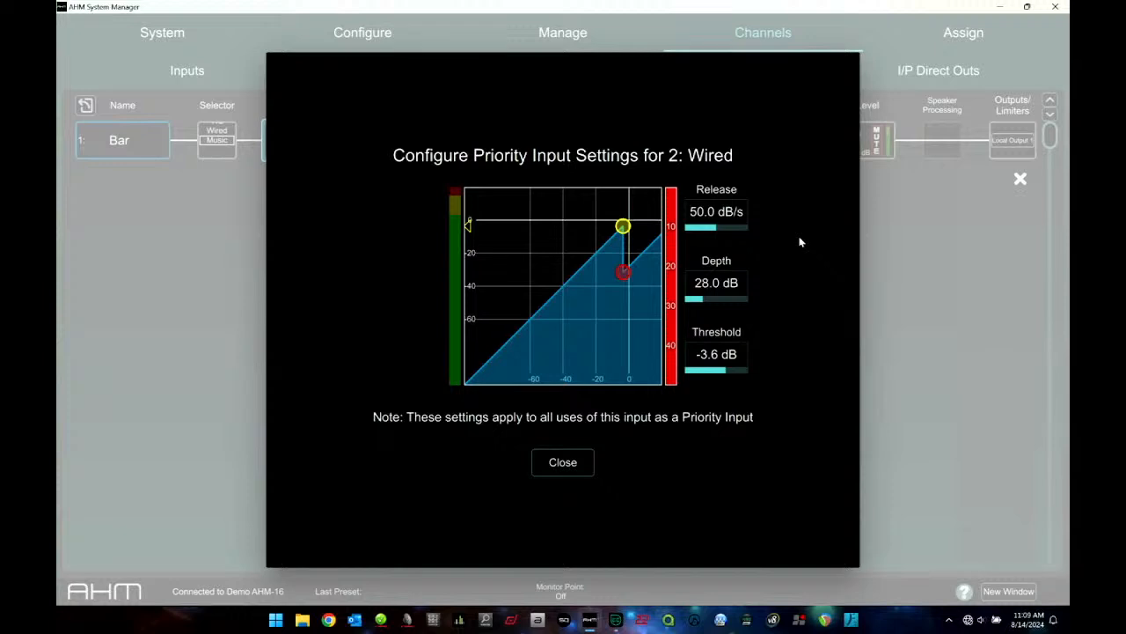
click(572, 461)
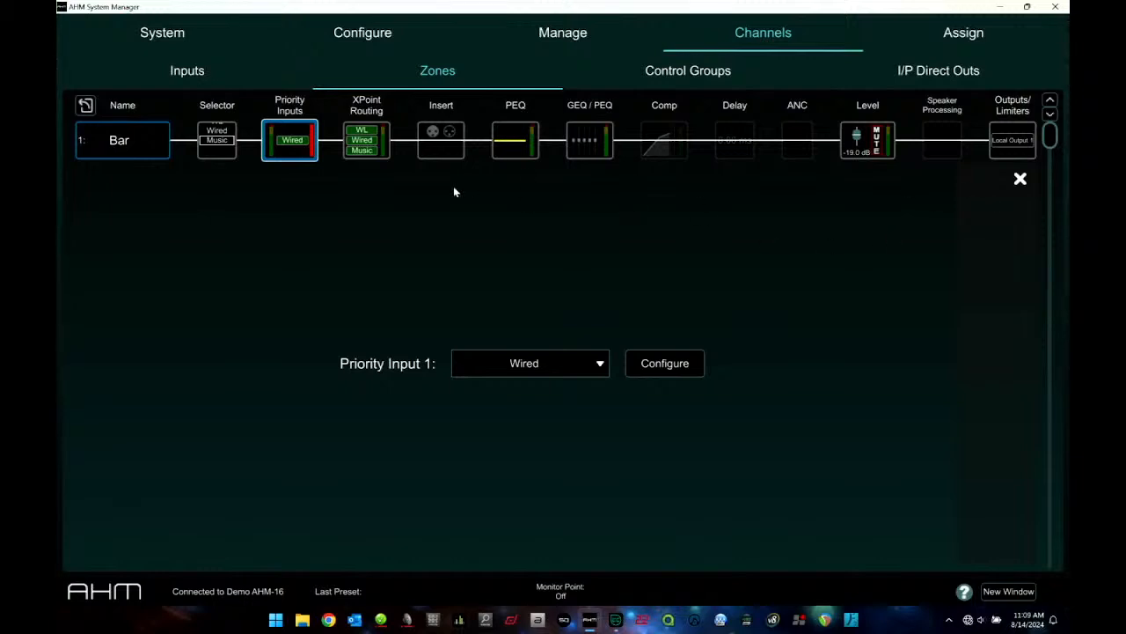
click(1020, 177)
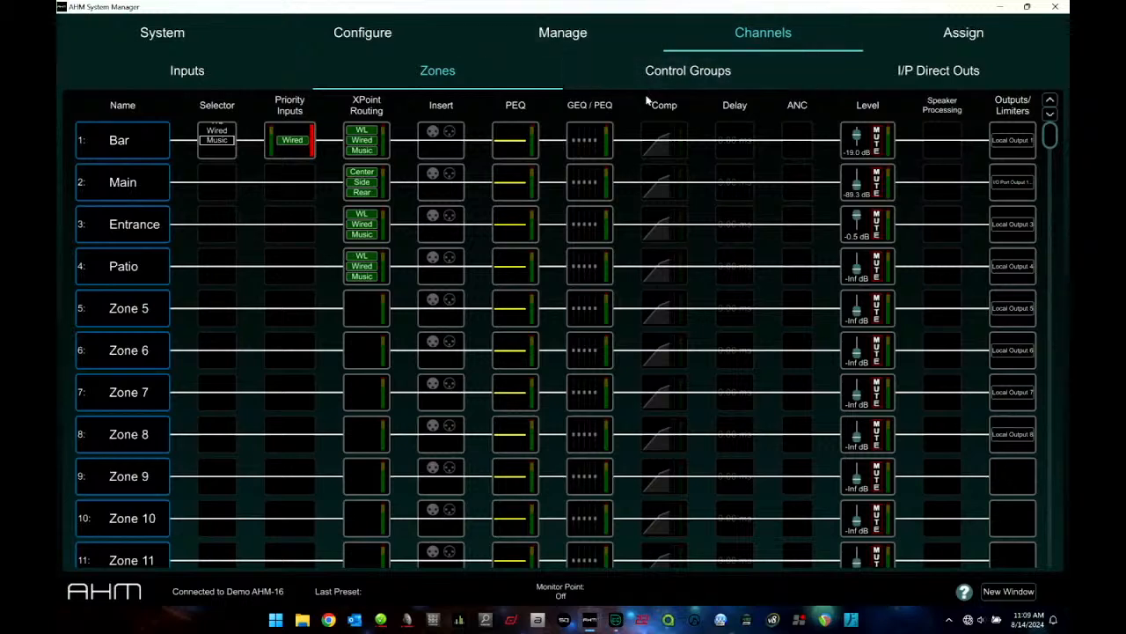
View the Bar zone's crosspoint faders and its routable channels, cancelling the routing selection and returning to the zones overview.
click(374, 143)
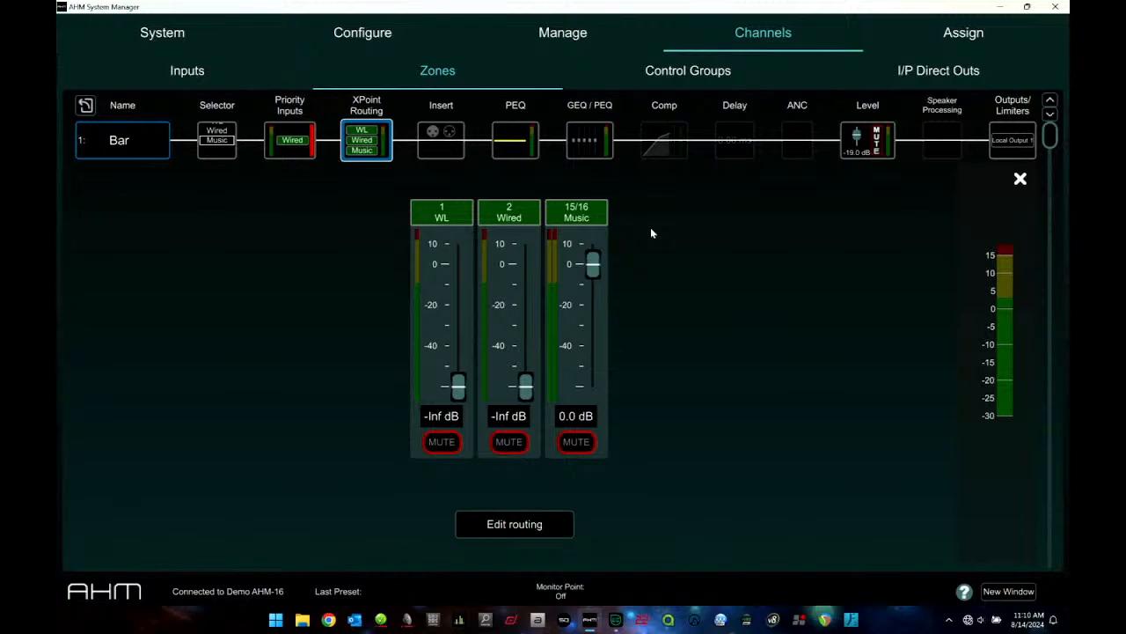
click(521, 530)
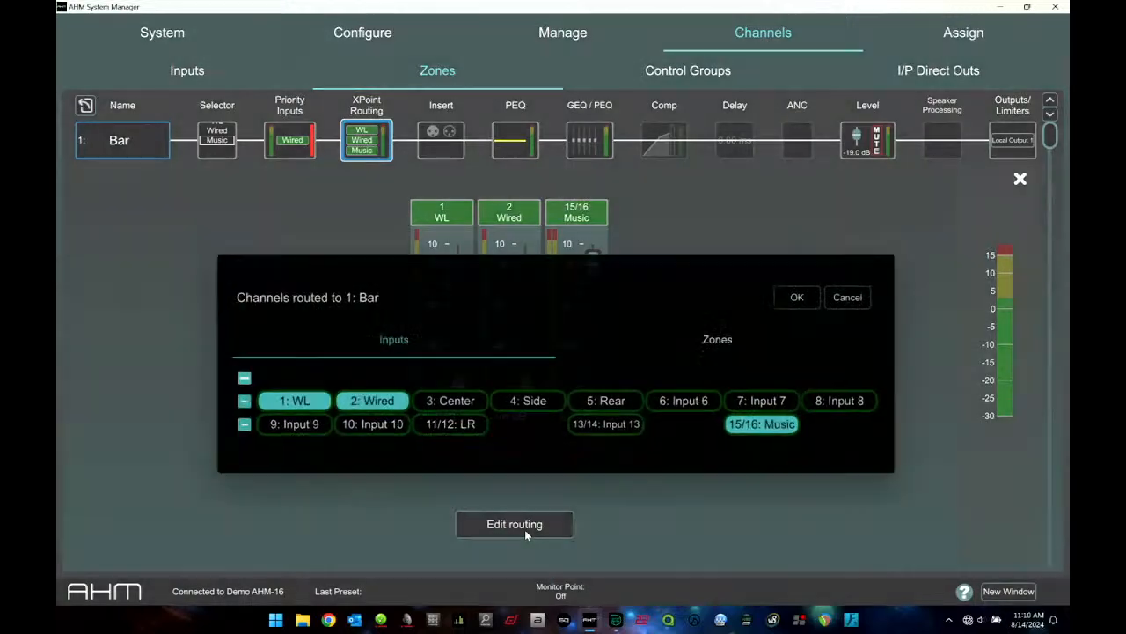
click(866, 300)
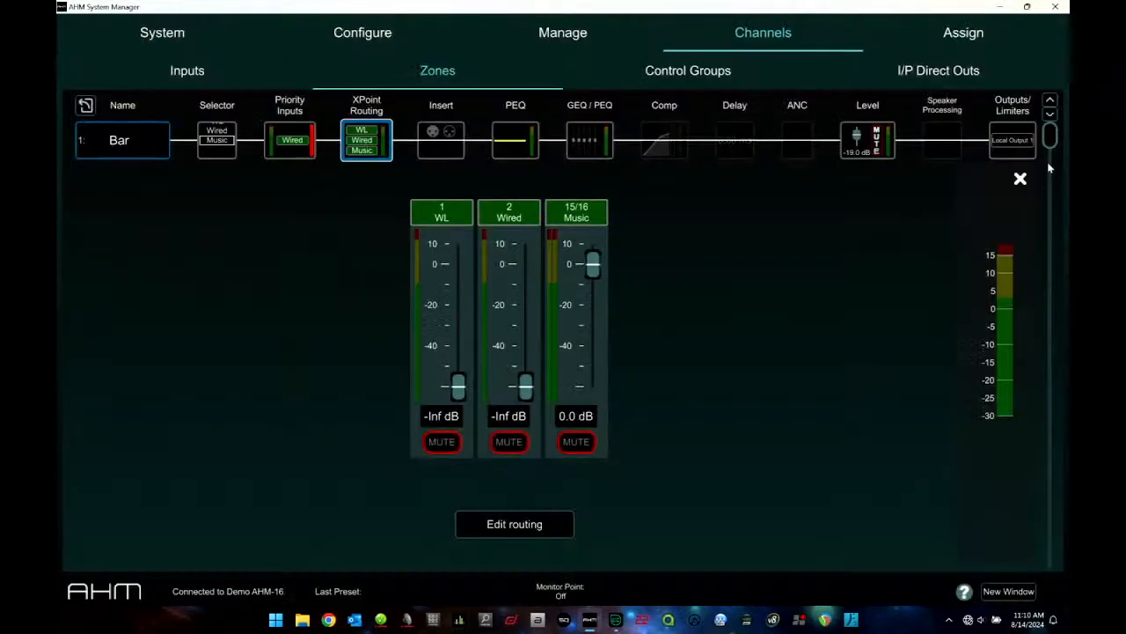
click(1021, 179)
Reopen the Bar zone's source selector and examine the settings of the Wired and WL sources.
click(216, 140)
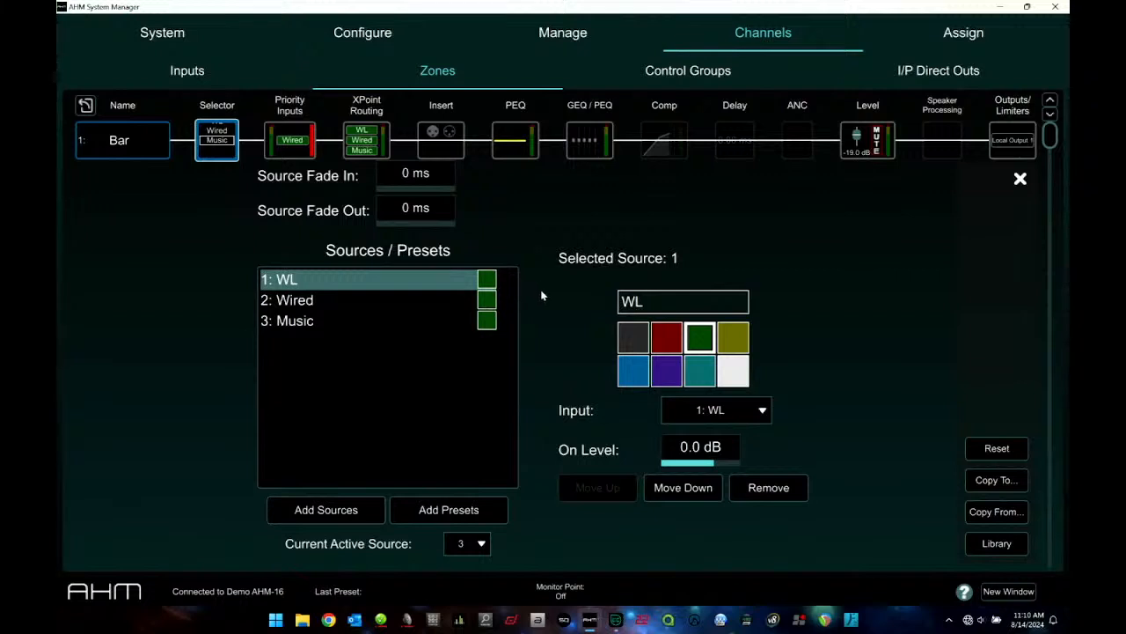
click(322, 301)
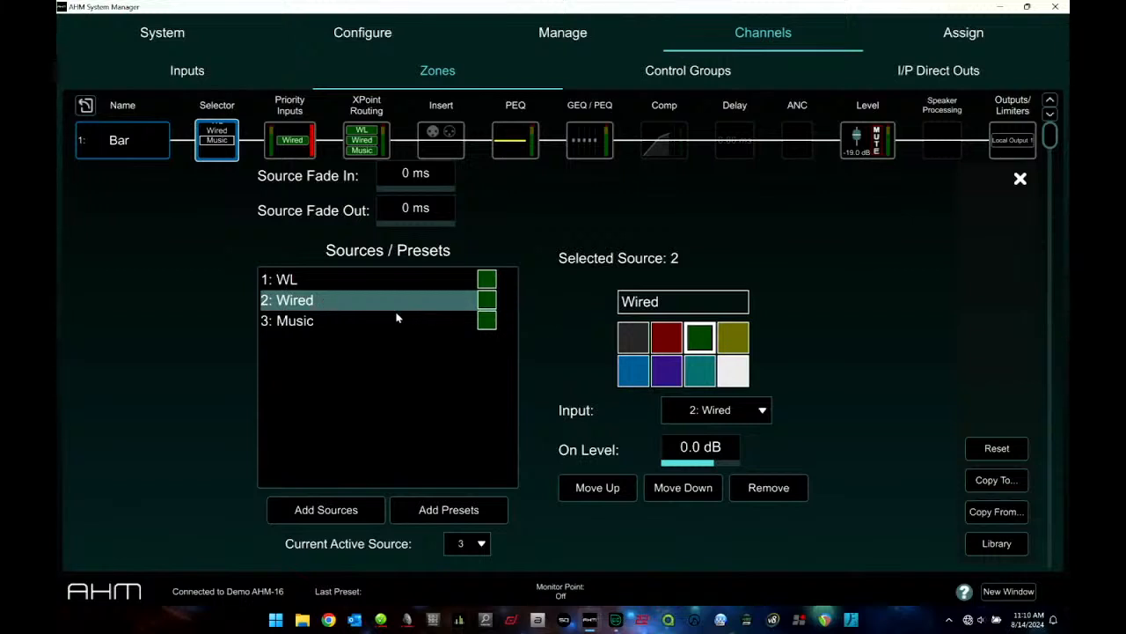
click(345, 279)
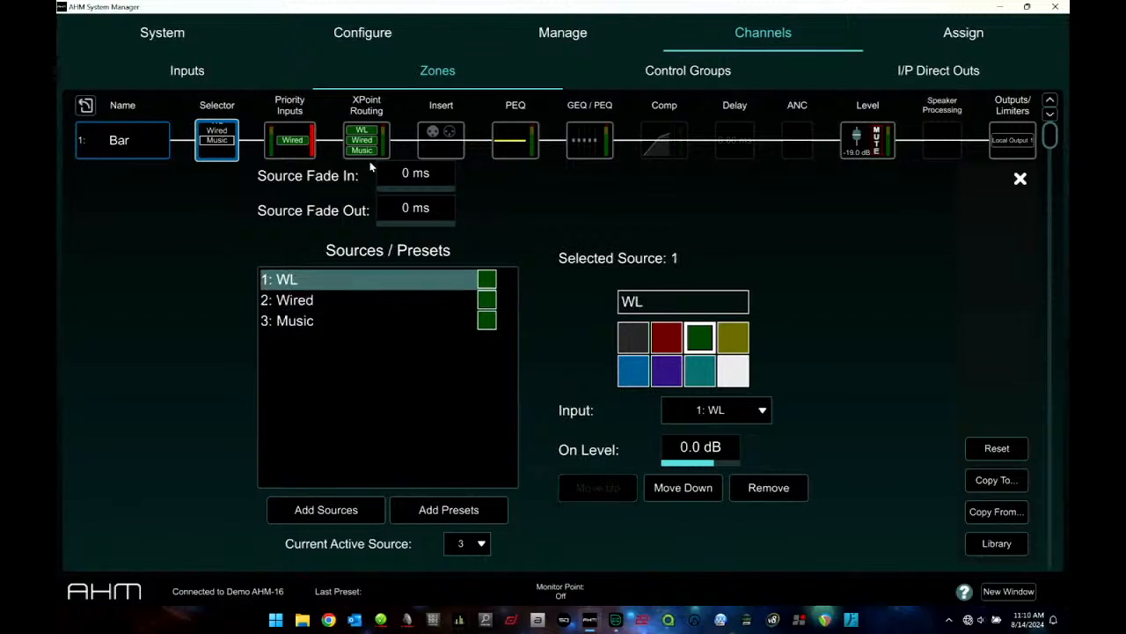
Add the 3: Center input as a source in the Bar zone's source selector.
click(325, 301)
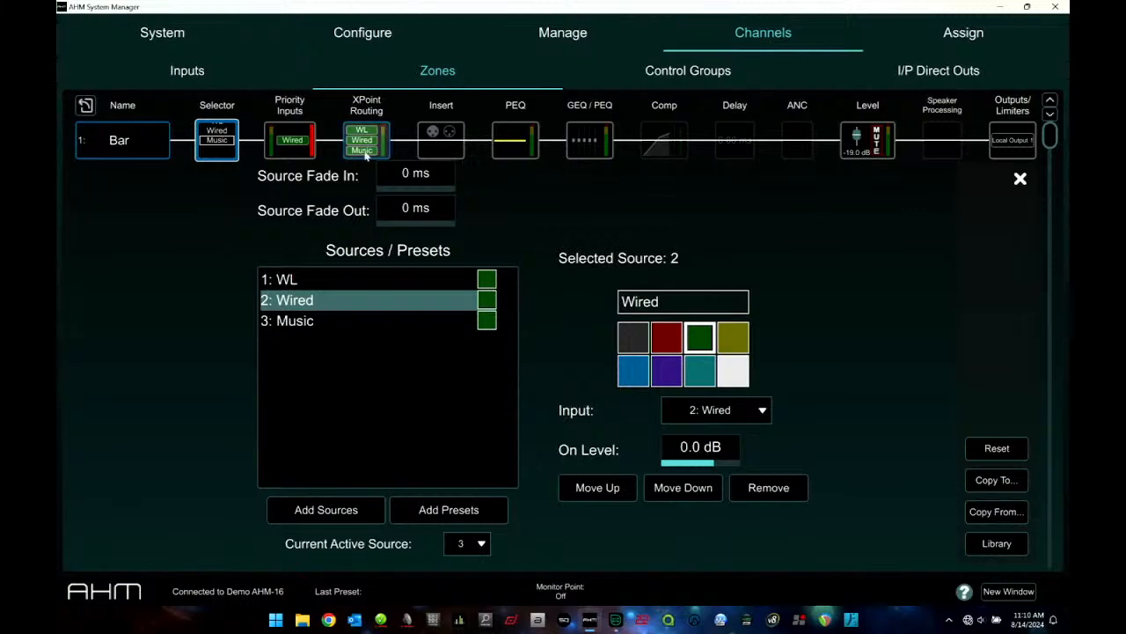
click(330, 510)
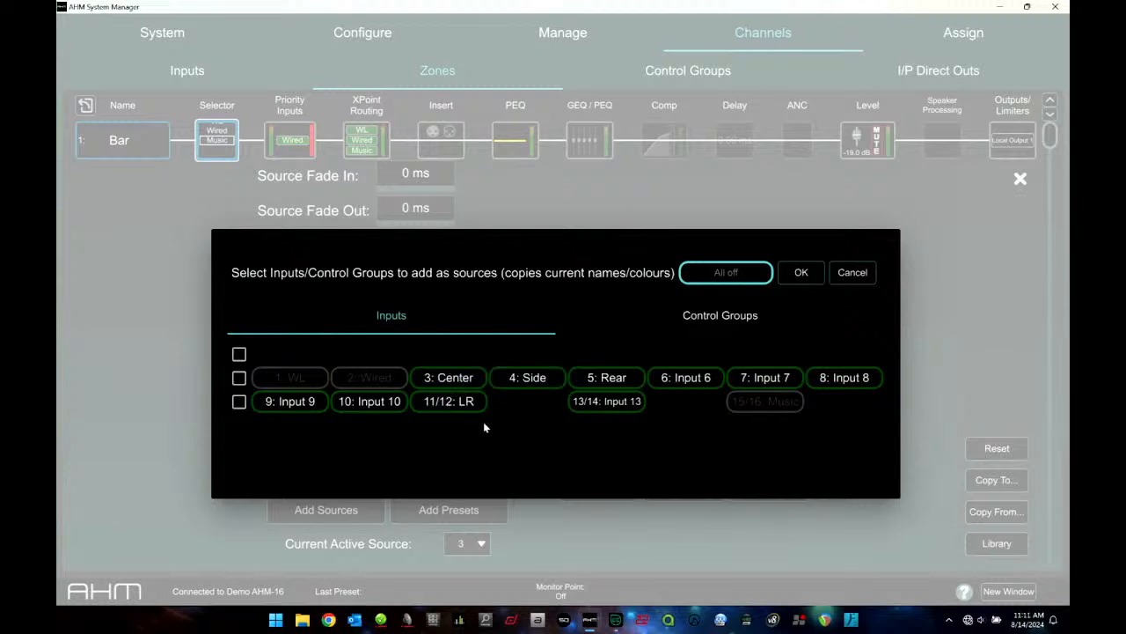
click(457, 376)
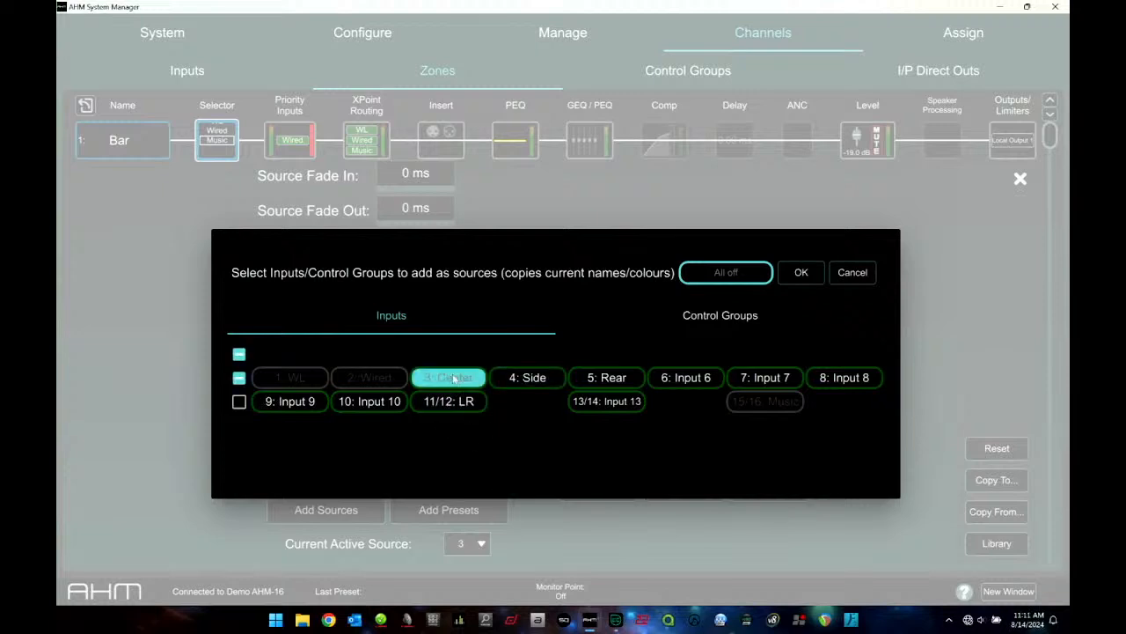
click(800, 275)
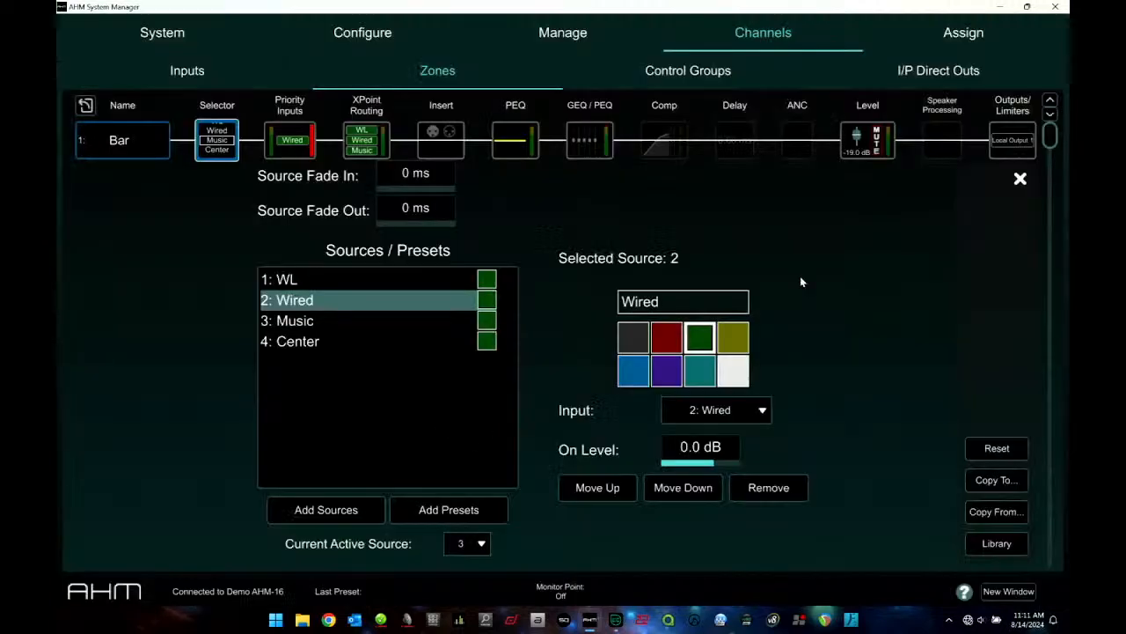
click(1020, 179)
Route the 3: Center input to the Bar zone in its crosspoint routing.
click(366, 140)
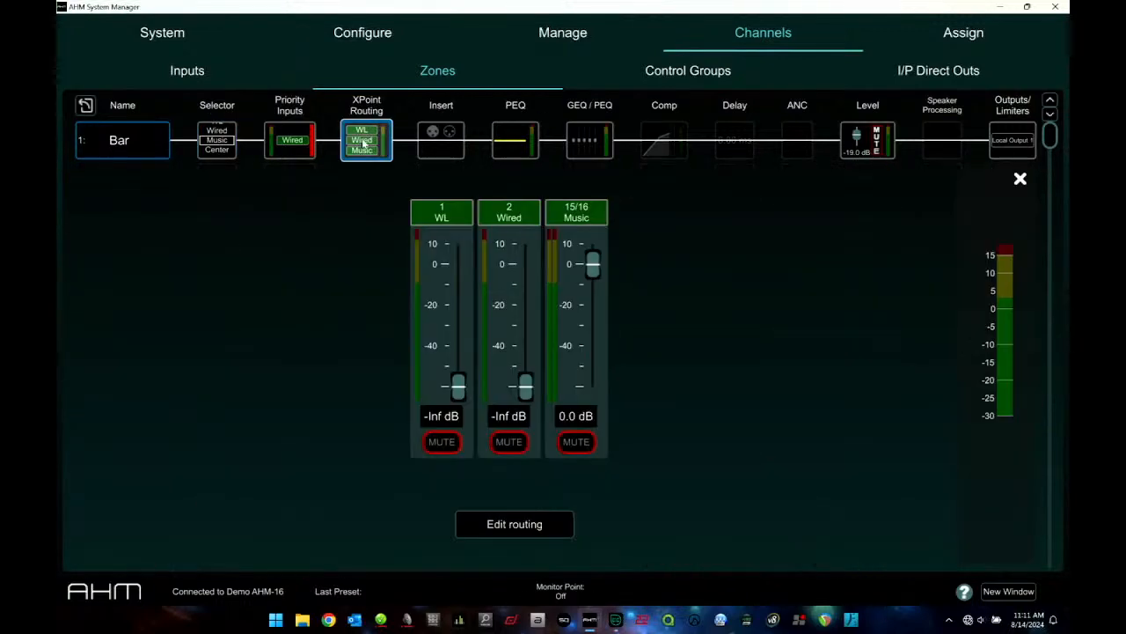
click(515, 523)
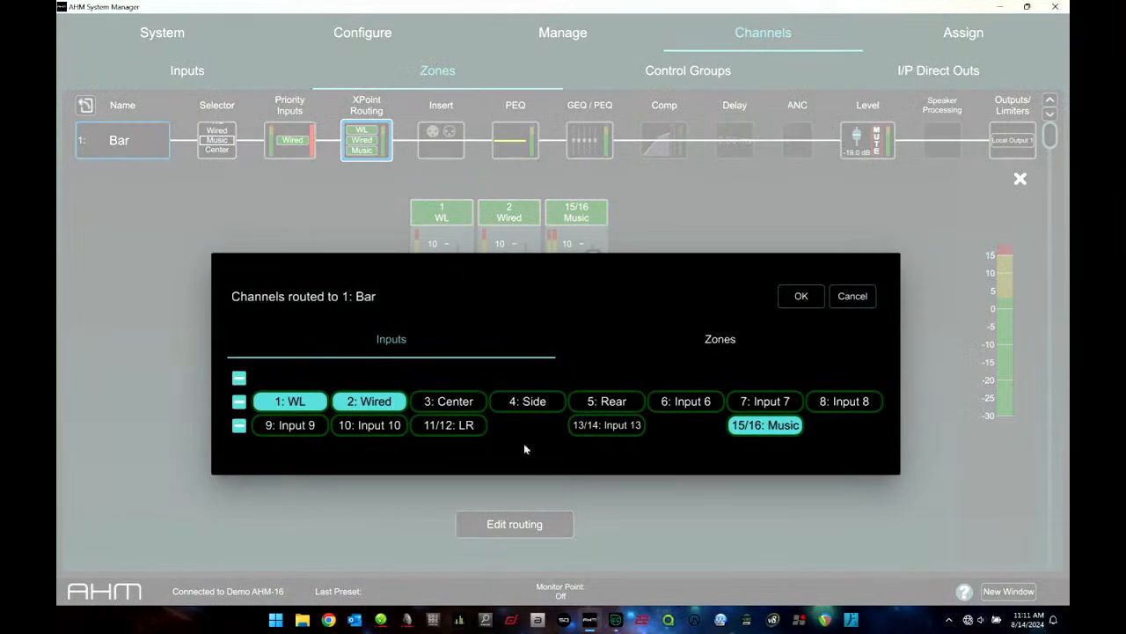
click(446, 400)
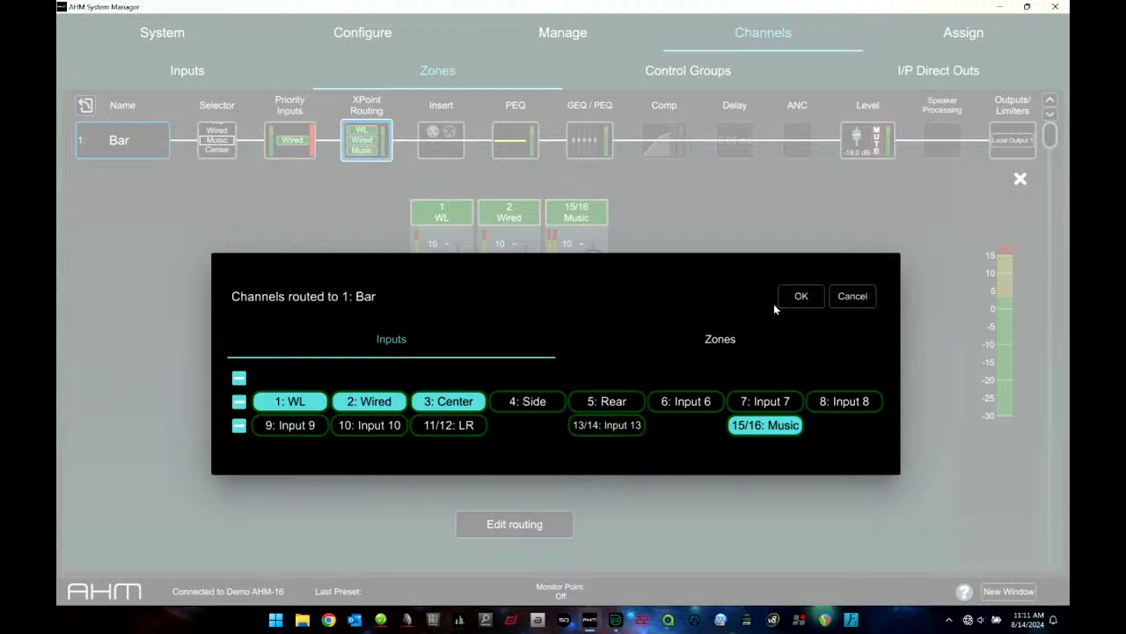
click(807, 296)
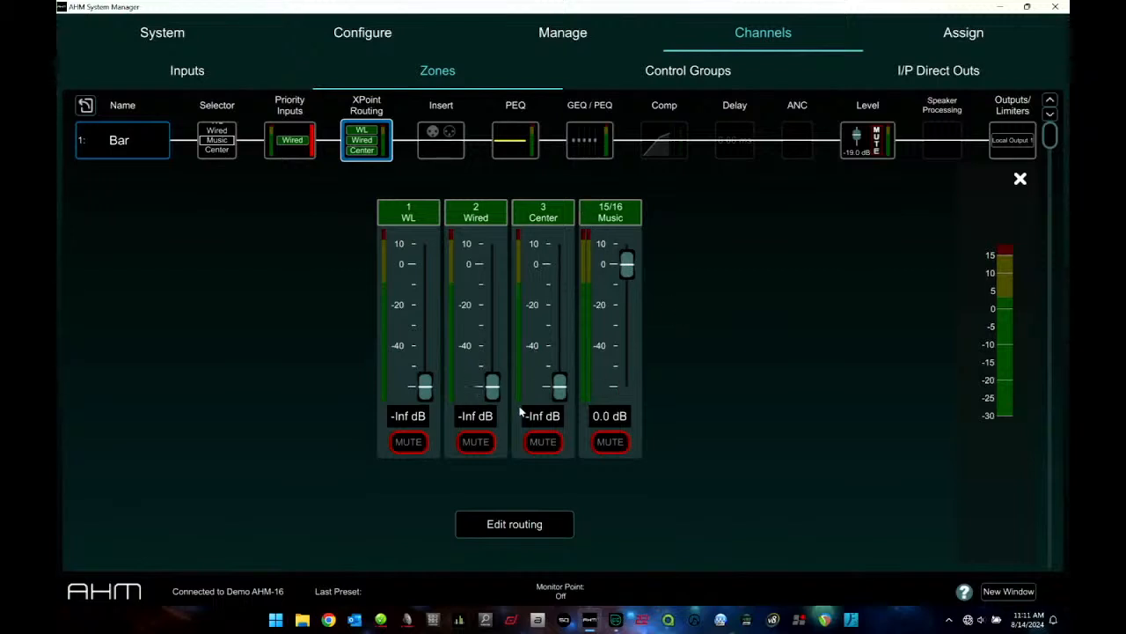
Remove Center from the Bar zone's crosspoint routing and source selector, and return to the zone overview.
click(520, 524)
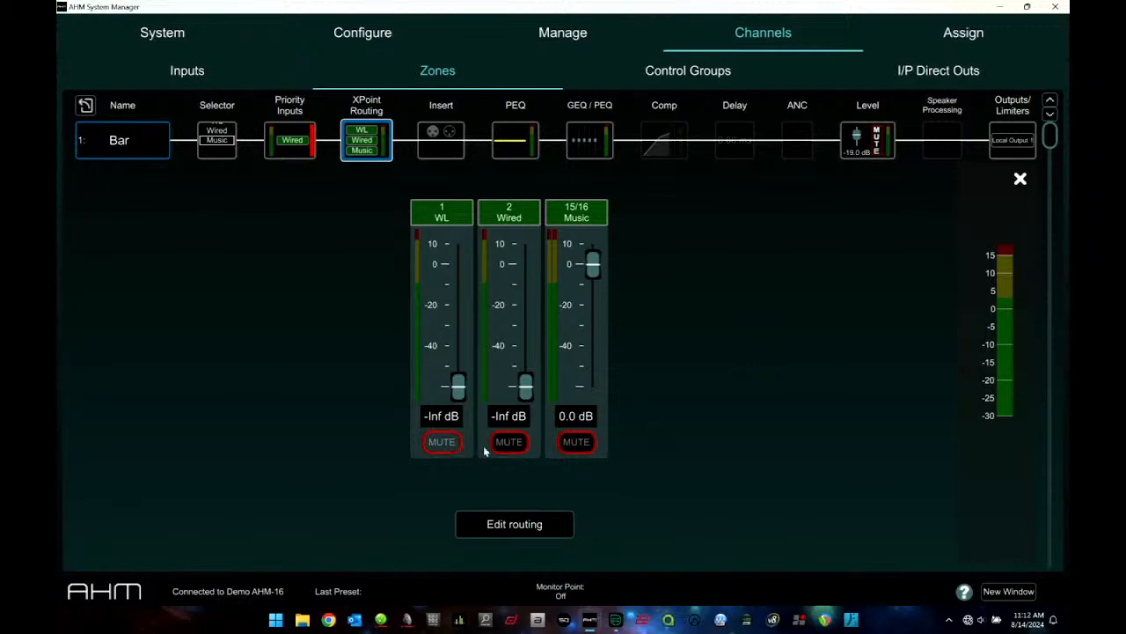
click(876, 132)
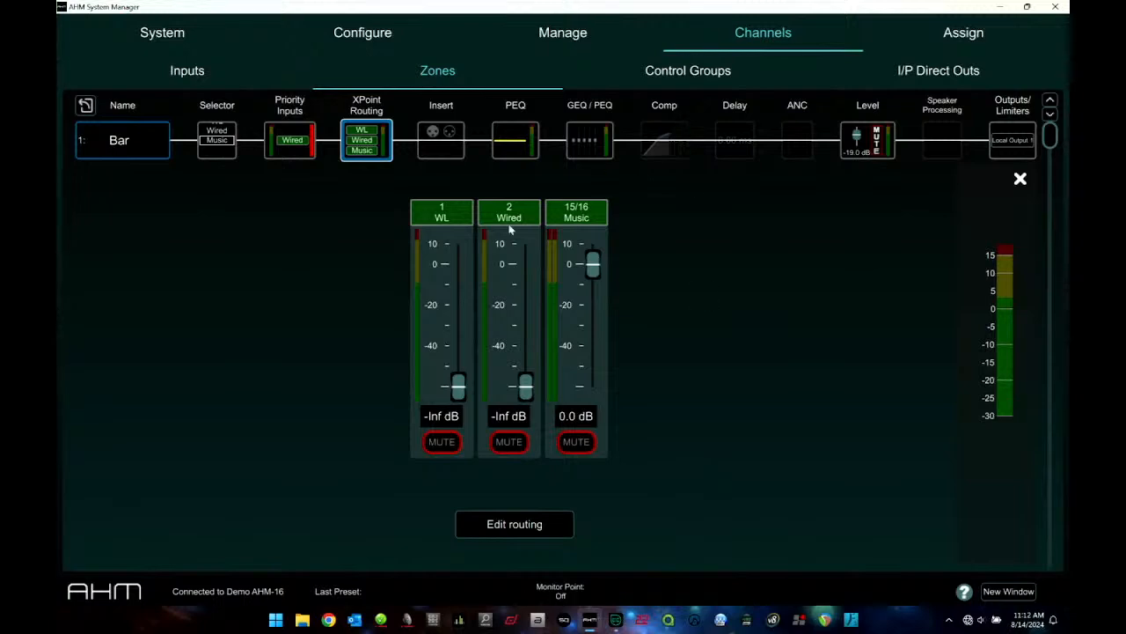
click(1022, 180)
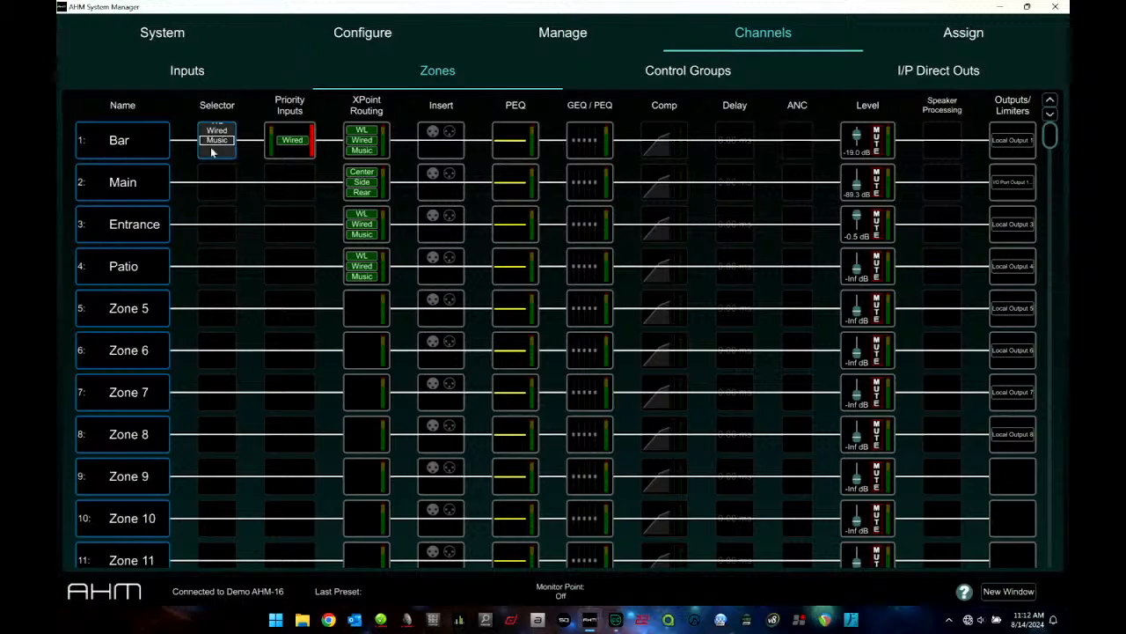
Review the send, return and operating level settings of the Bar zone's insert.
click(596, 156)
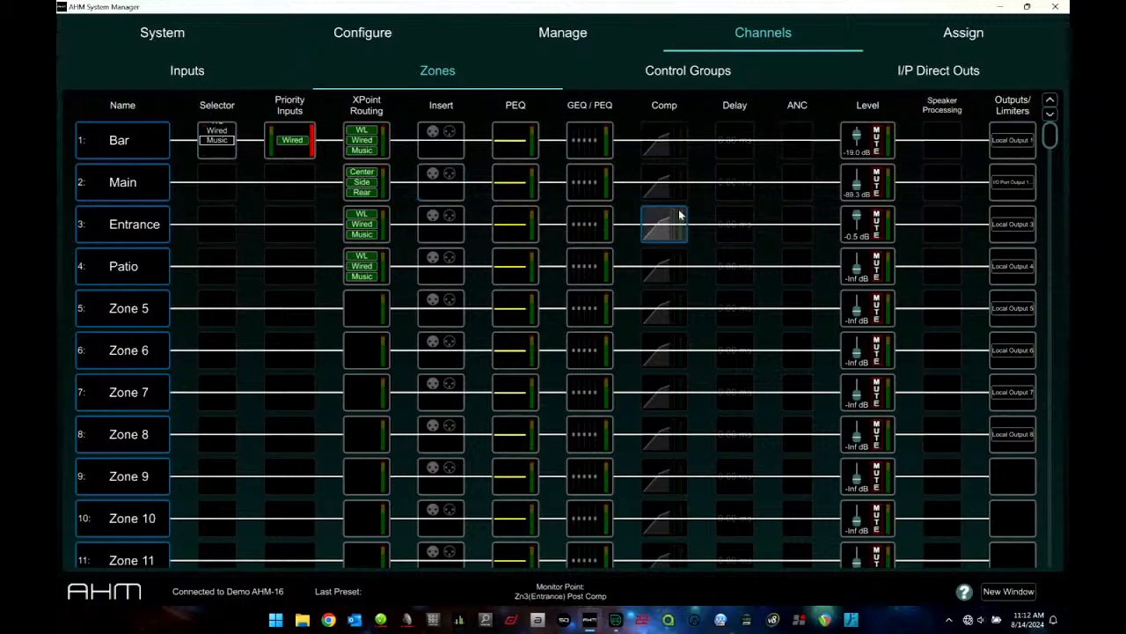
click(449, 152)
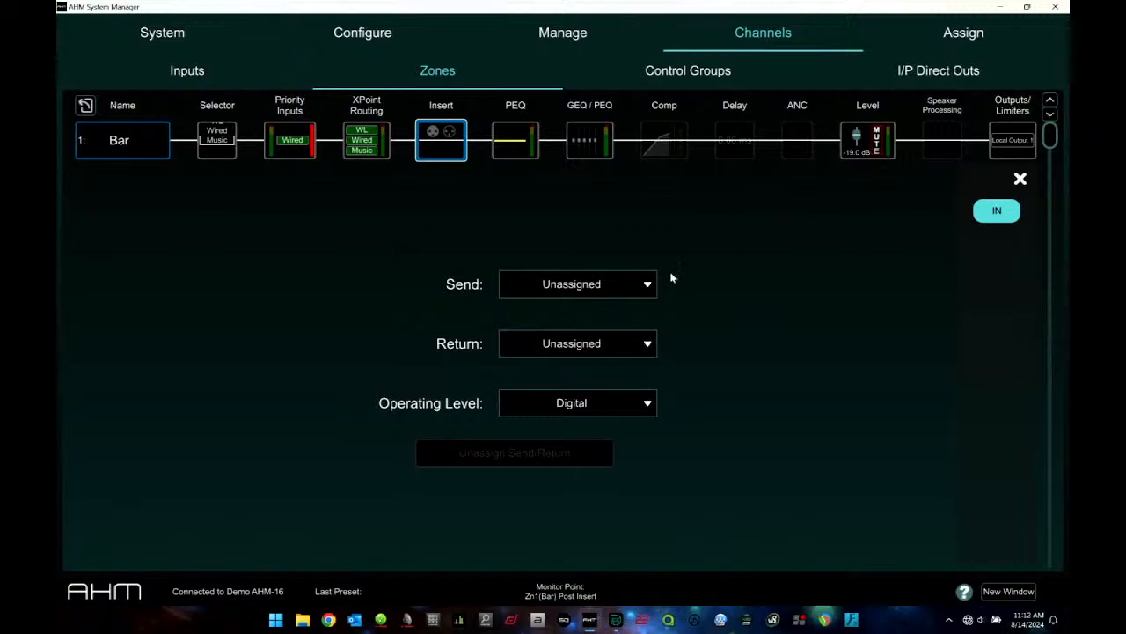
click(1021, 178)
Review the Bar zone's PEQ and the filter types offered for its low-frequency band.
click(516, 140)
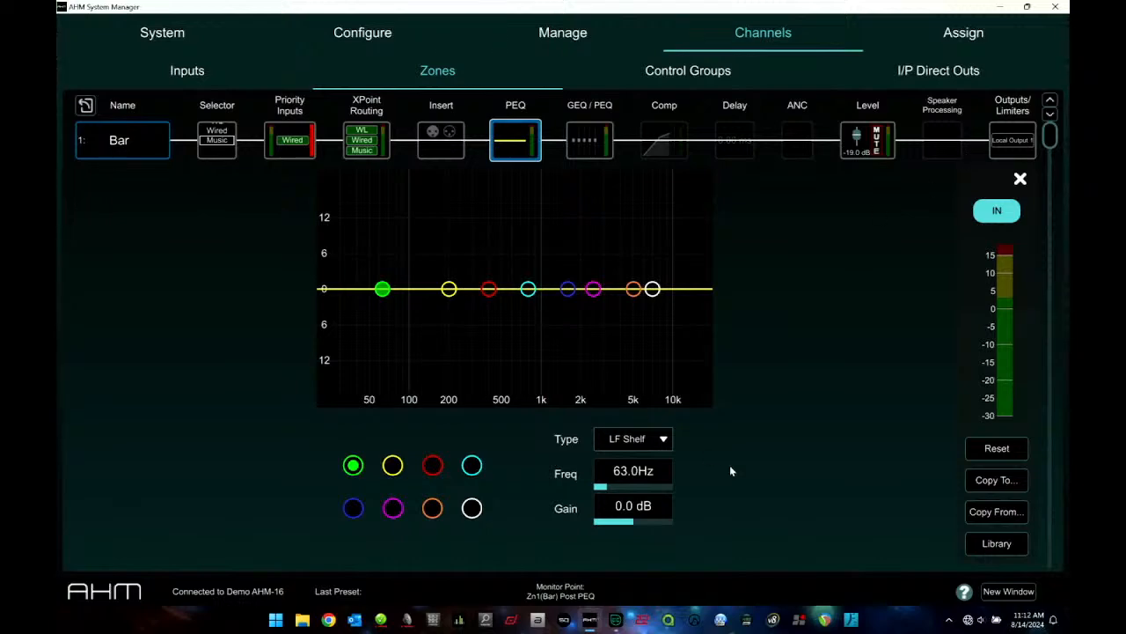
click(663, 445)
click(773, 437)
click(1020, 180)
Compare the graphic and parametric modes of the Bar zone's GEQ/PEQ block, ending in GEQ mode.
click(592, 141)
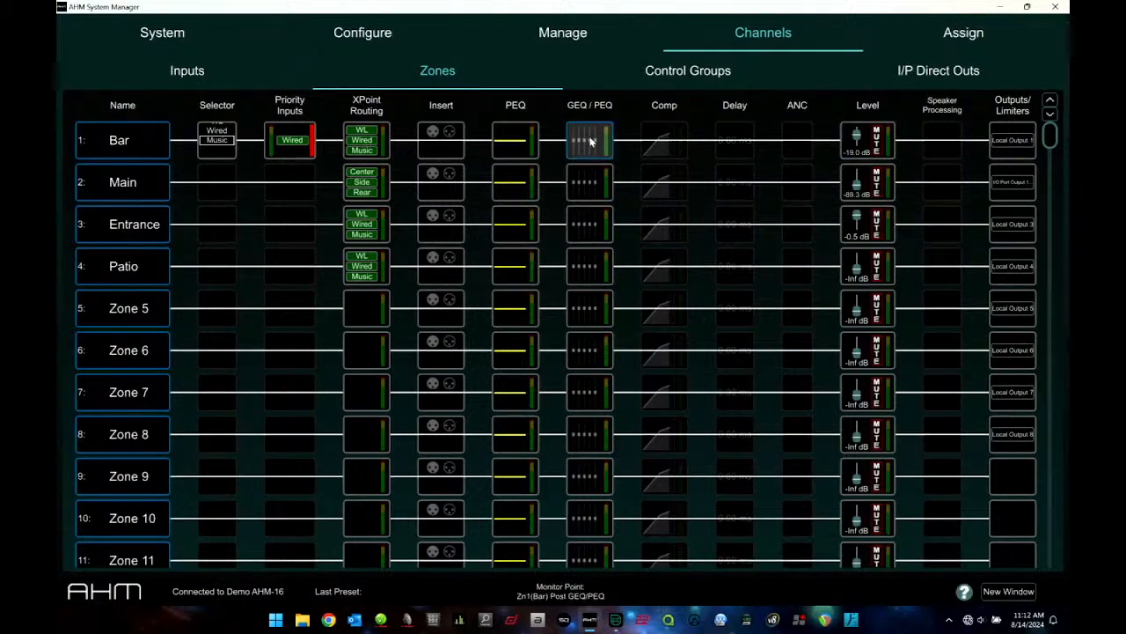
click(592, 142)
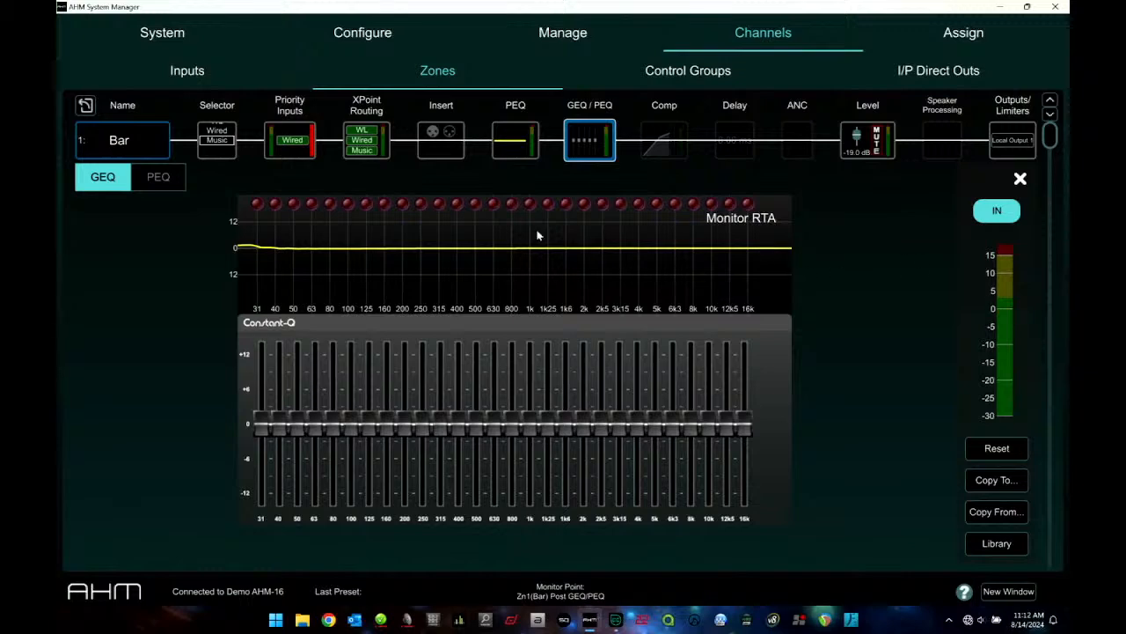
click(166, 179)
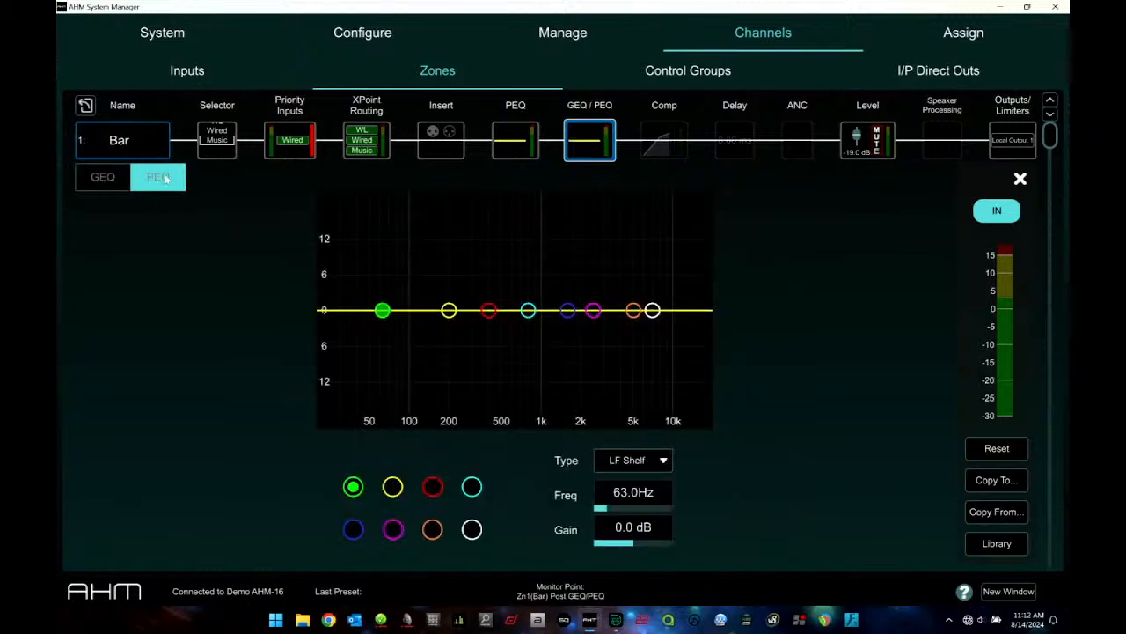
click(95, 179)
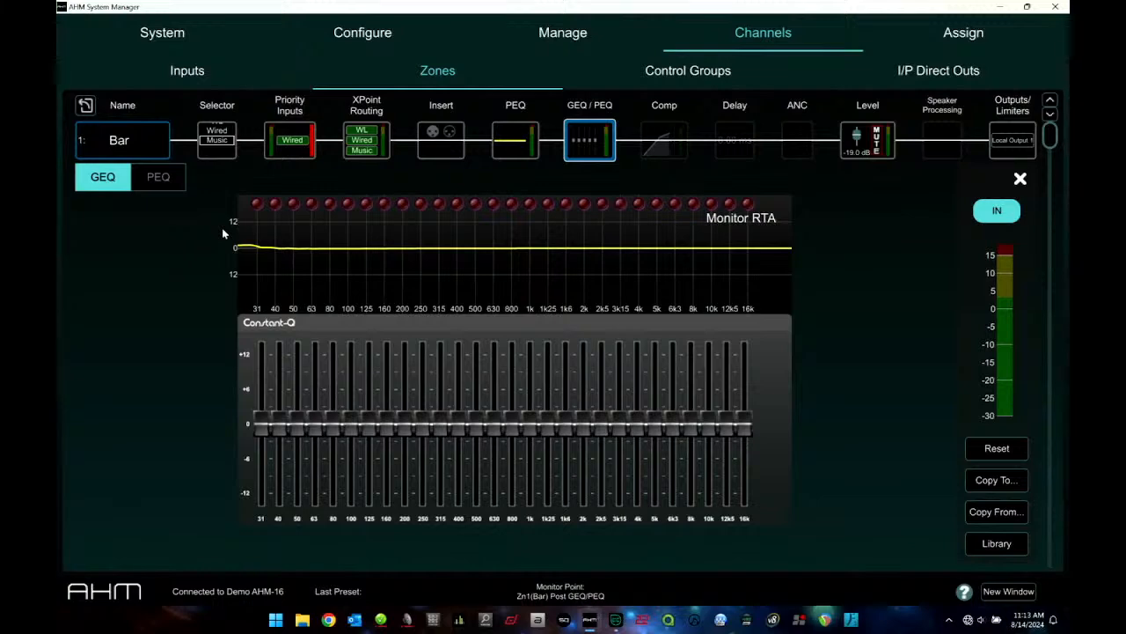
click(159, 178)
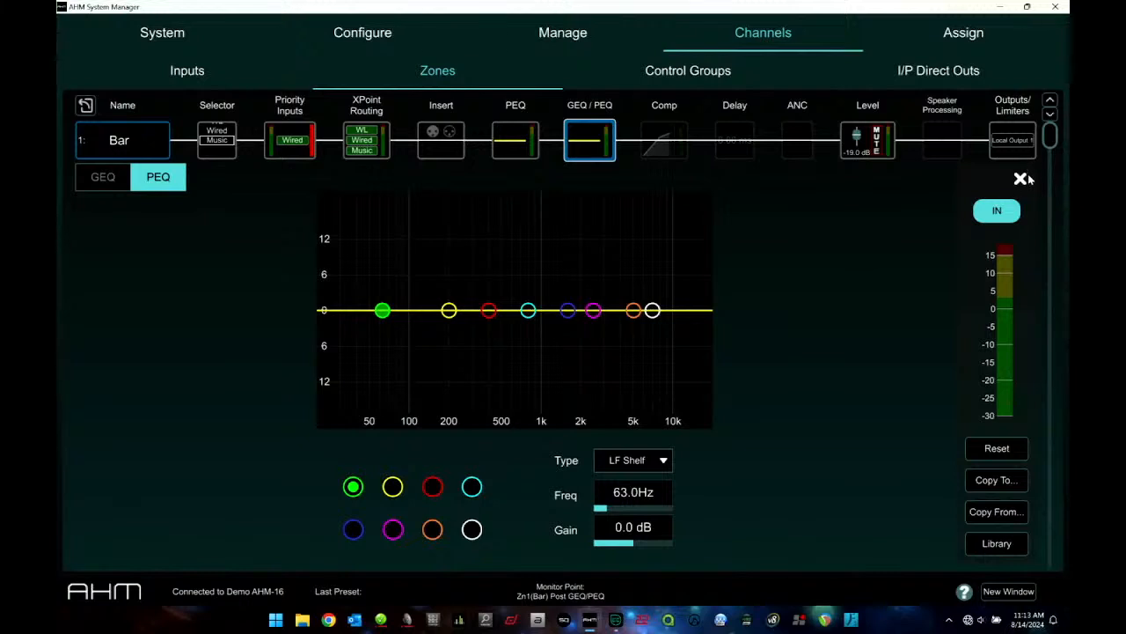
click(95, 178)
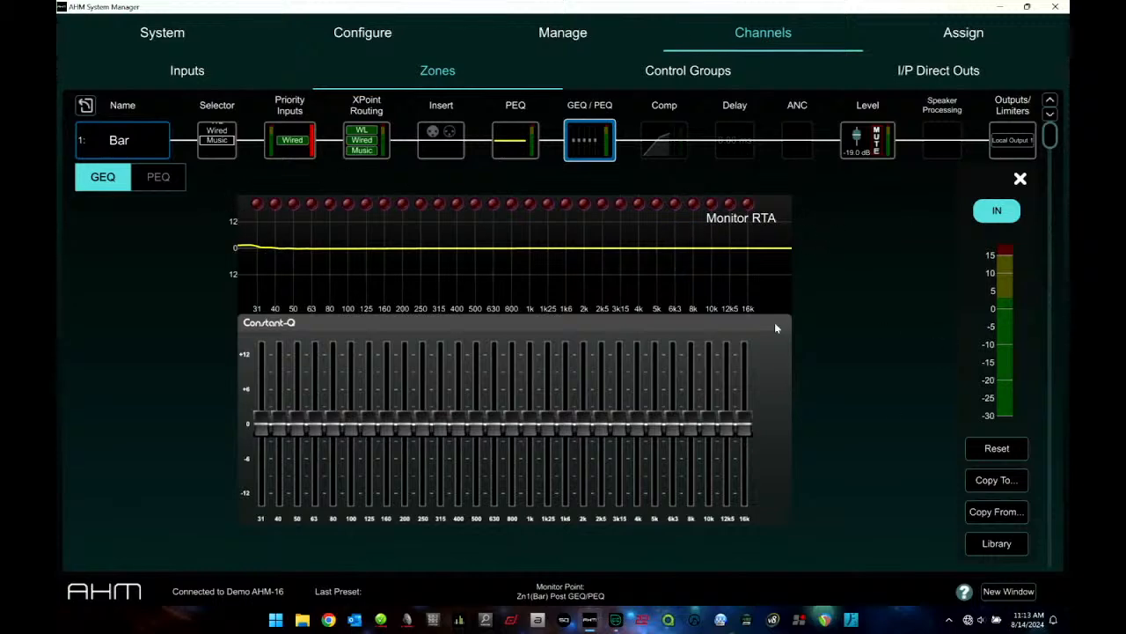
Check the GEQ library for the Bar zone and close the equalizer.
click(997, 544)
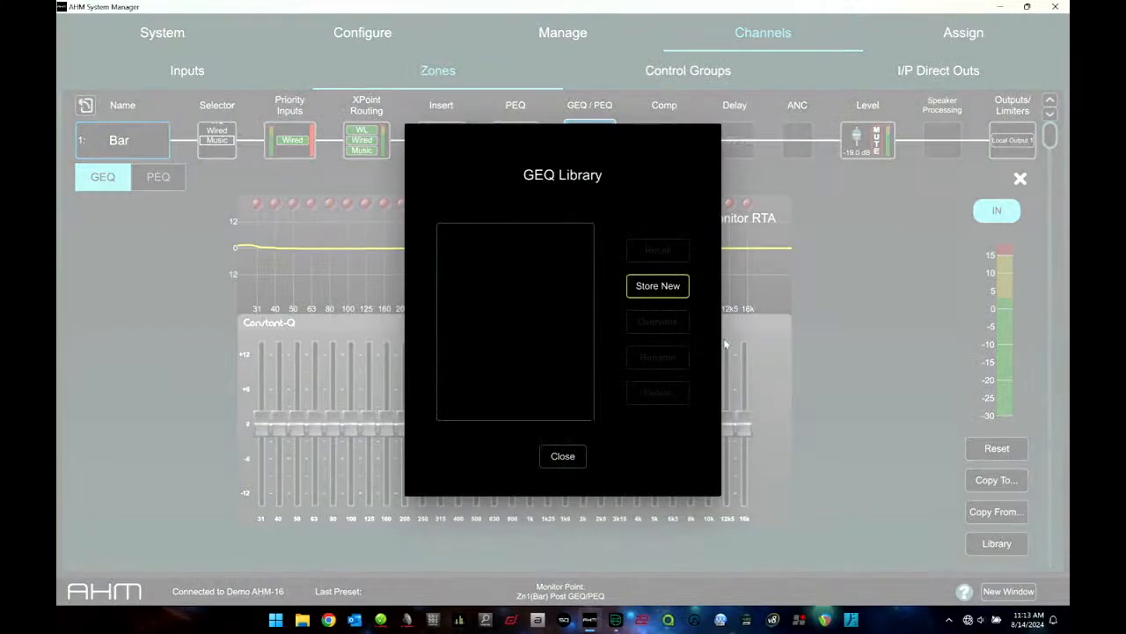
click(563, 455)
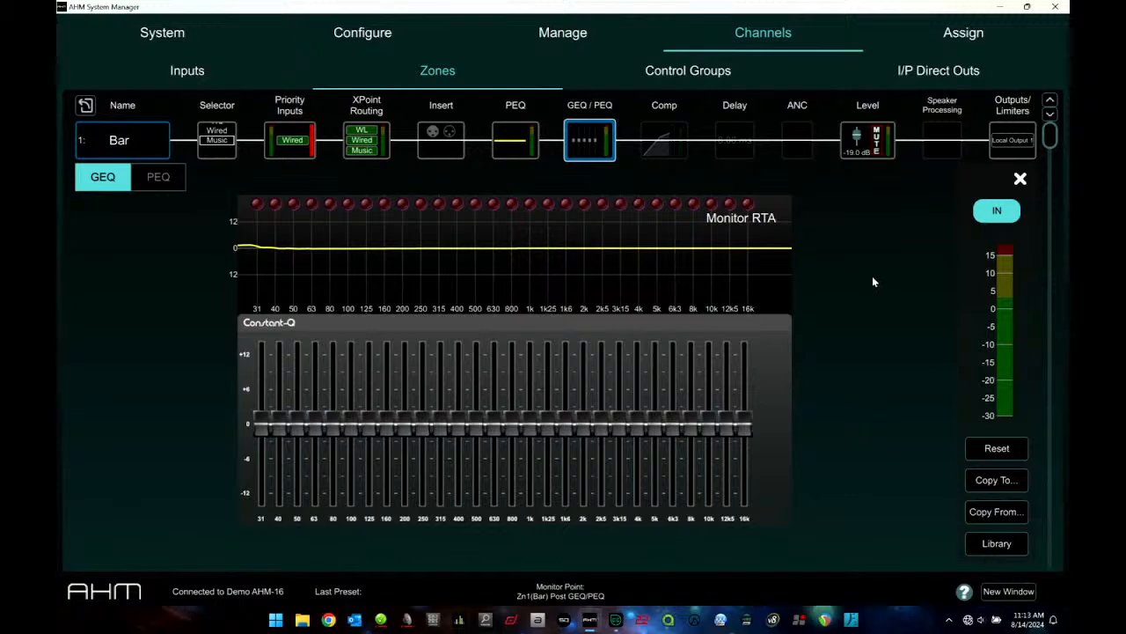
click(1020, 179)
Look at the Bar zone's compressor and go back over its graphic equalizer.
click(666, 141)
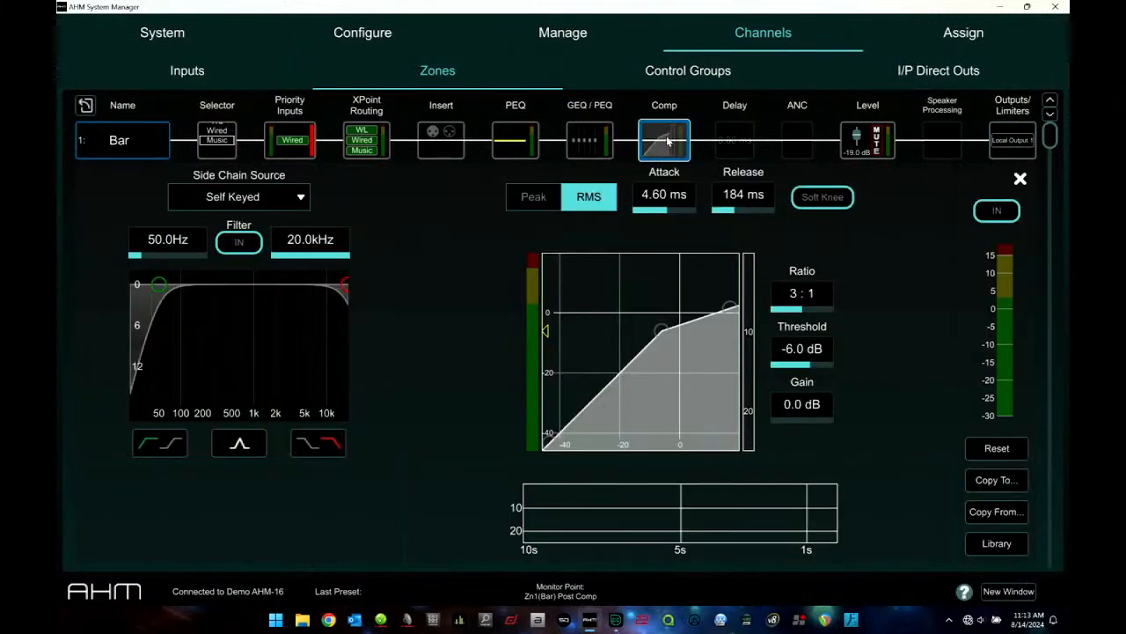
click(590, 138)
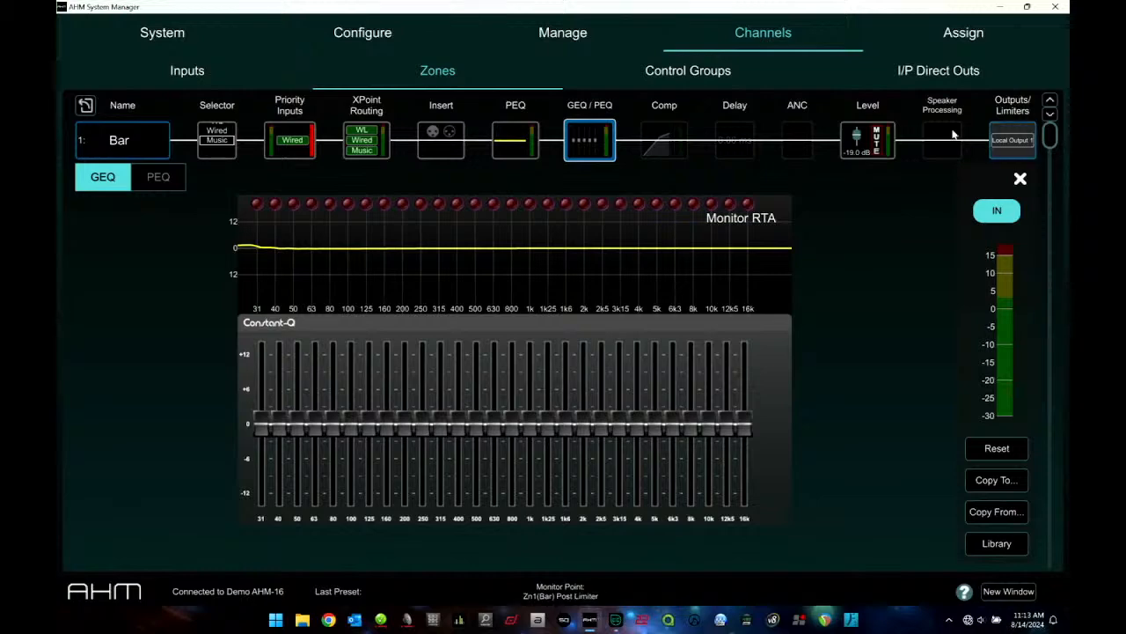
click(1020, 179)
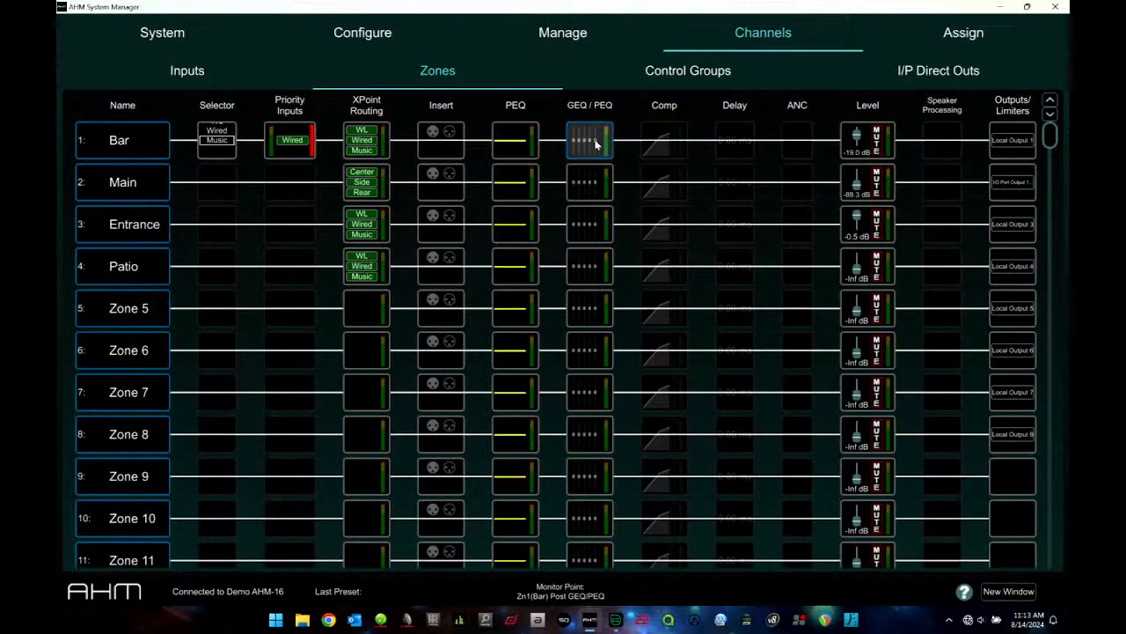
Review the Bar zone's compressor settings and the delay time and unit options.
click(662, 152)
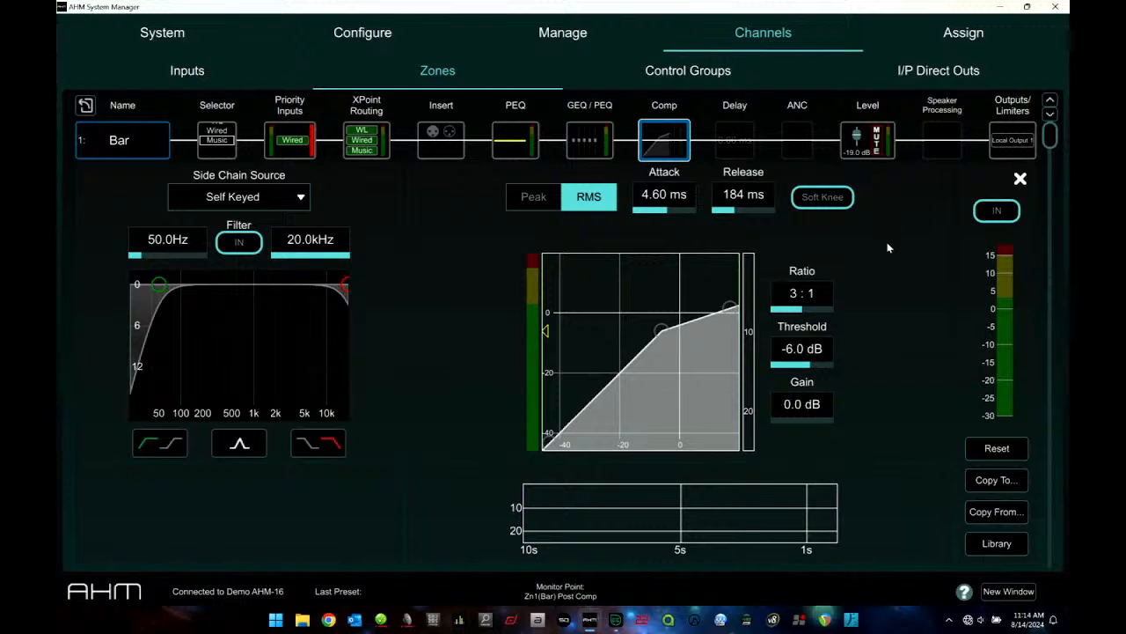
click(1020, 181)
click(736, 143)
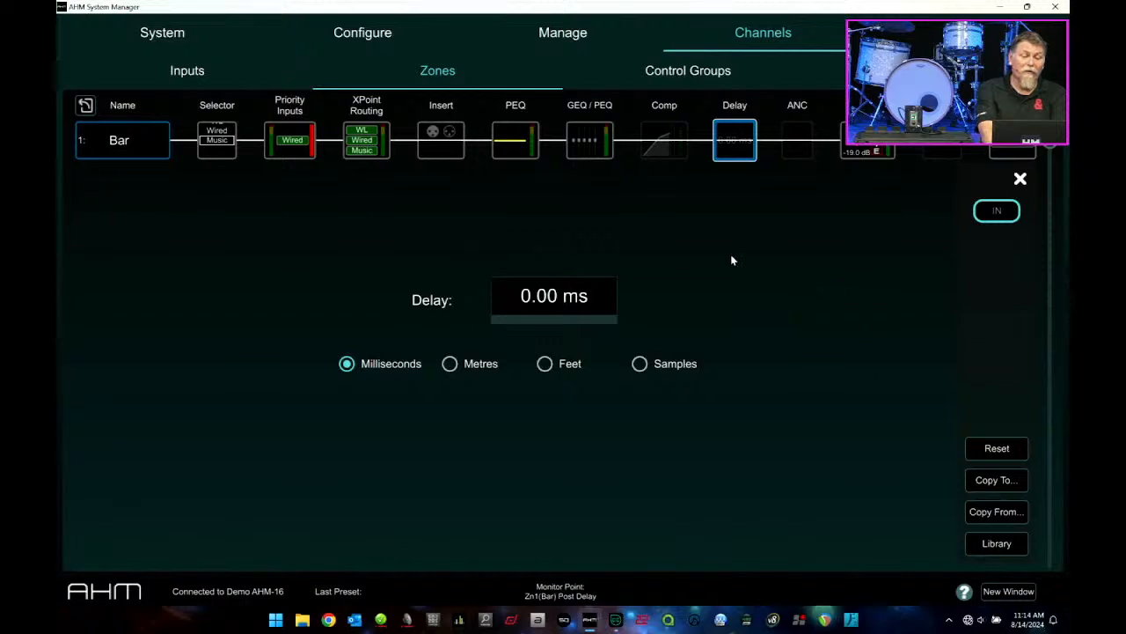
click(1021, 179)
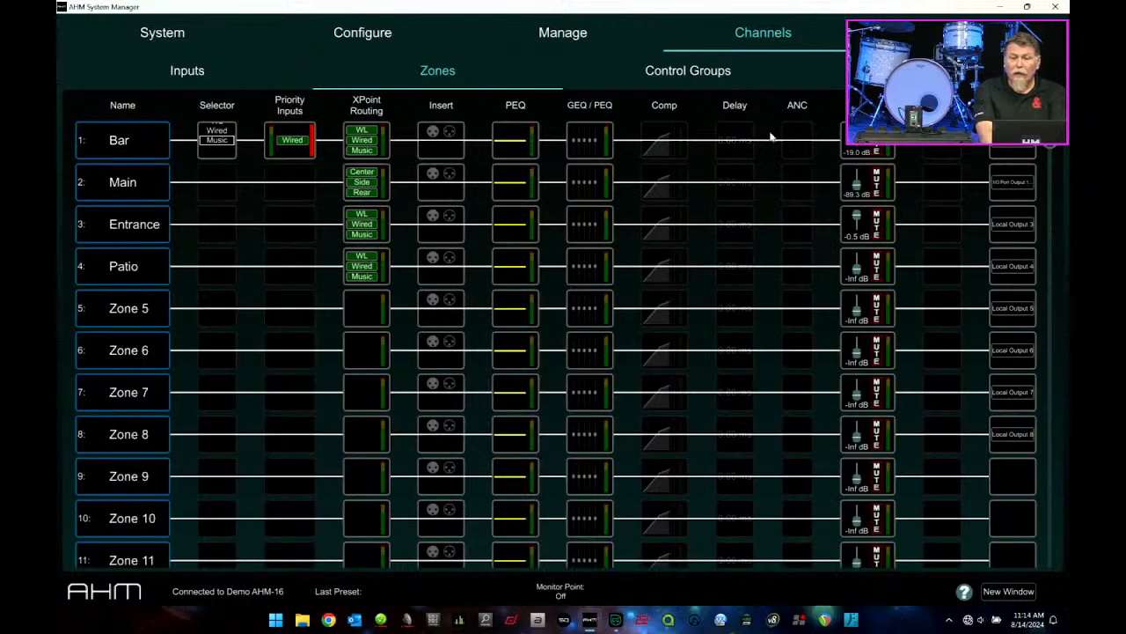
Examine the Bar zone's ambient noise compensation (ANC) settings alongside its level fader.
click(798, 140)
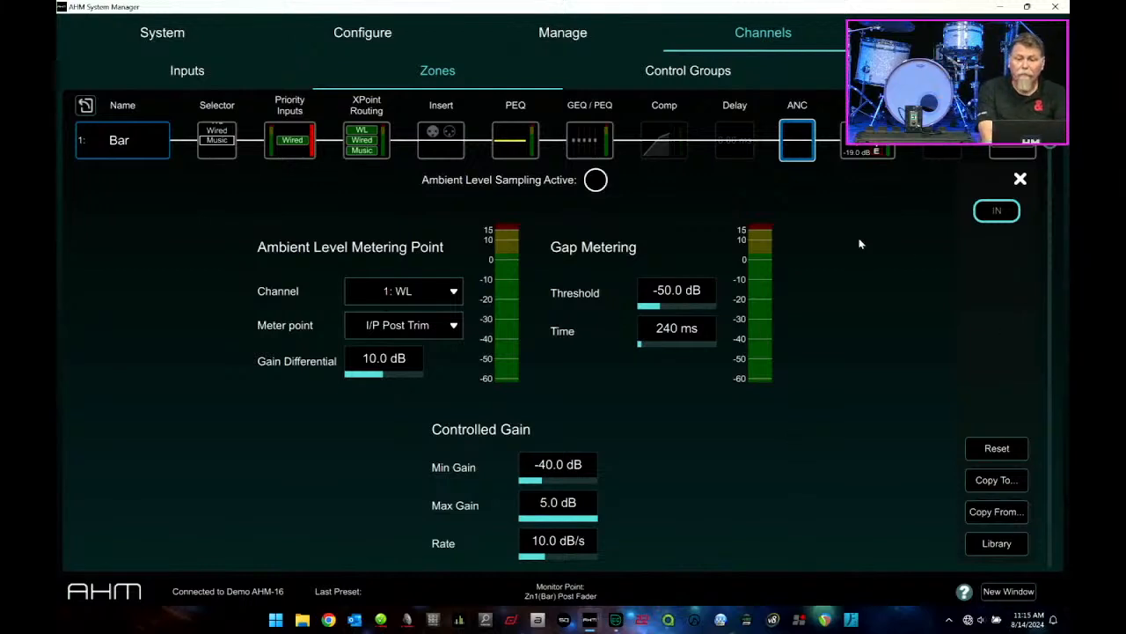
click(1020, 180)
click(865, 154)
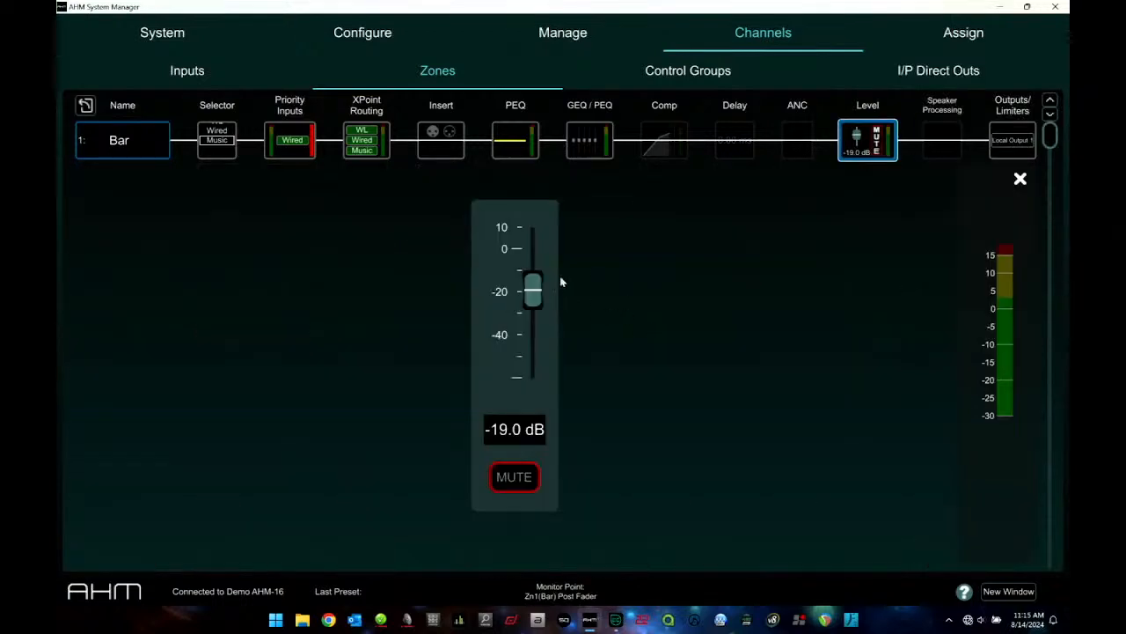
click(797, 141)
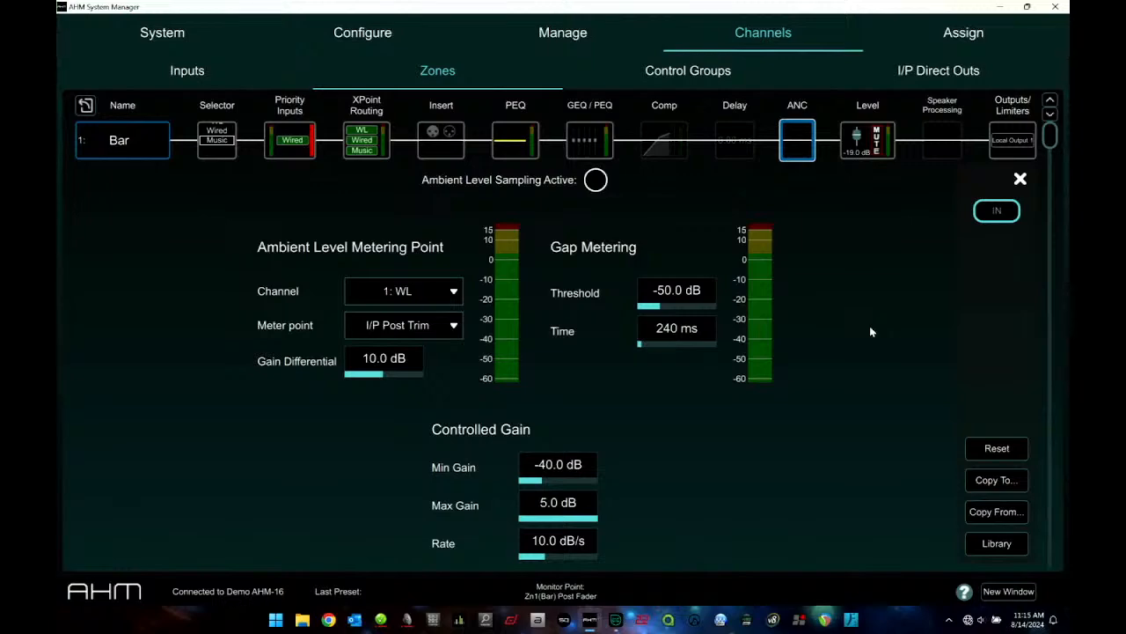
Open the built-in help on ANC and browse the help contents through to the Room Combiner topics.
click(966, 593)
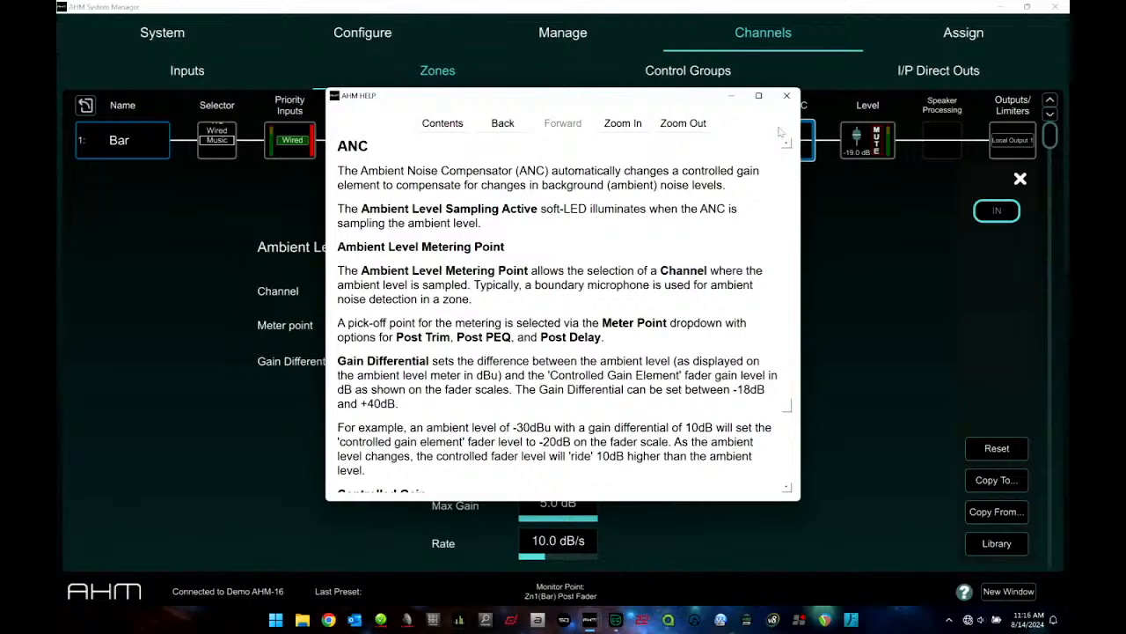
click(458, 126)
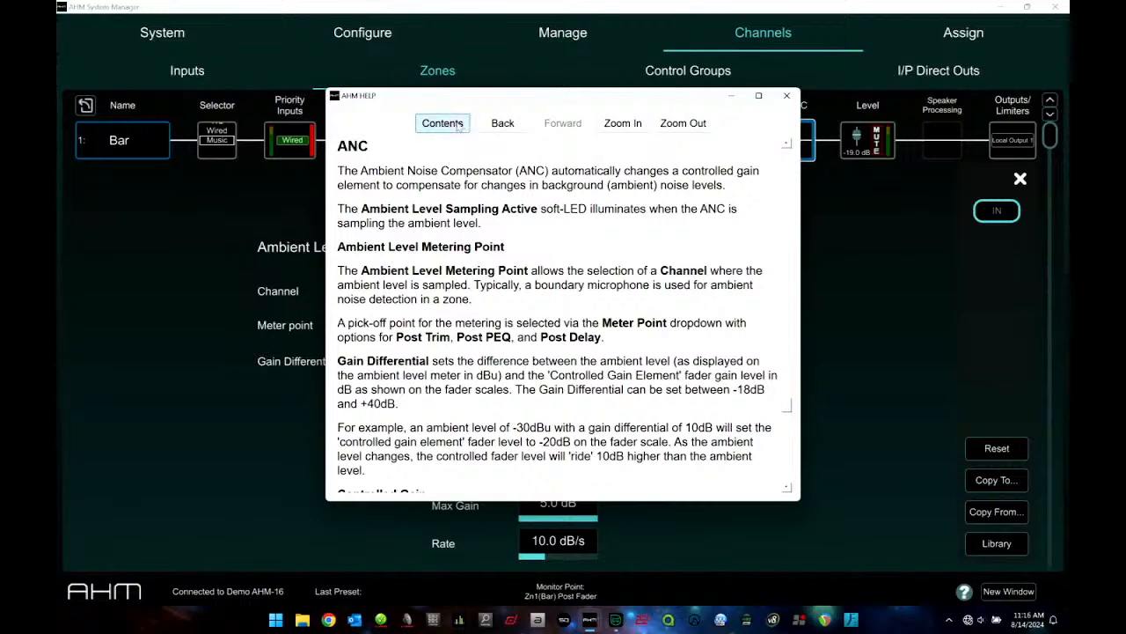
scroll(583, 278, down, 3)
scroll(584, 280, down, 20)
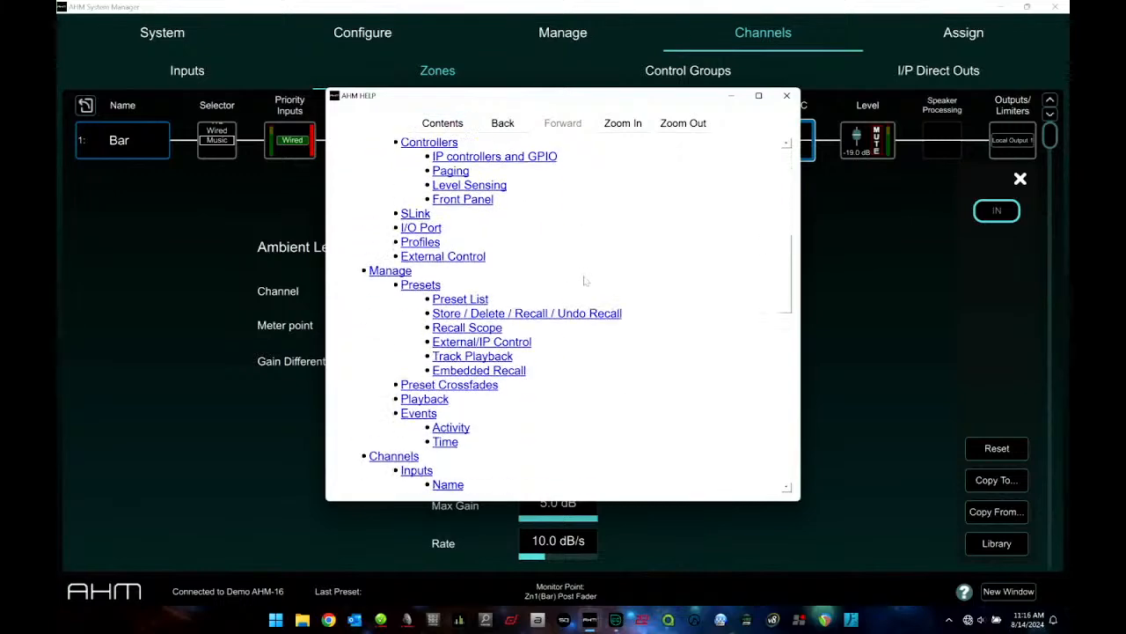
scroll(584, 280, down, 3)
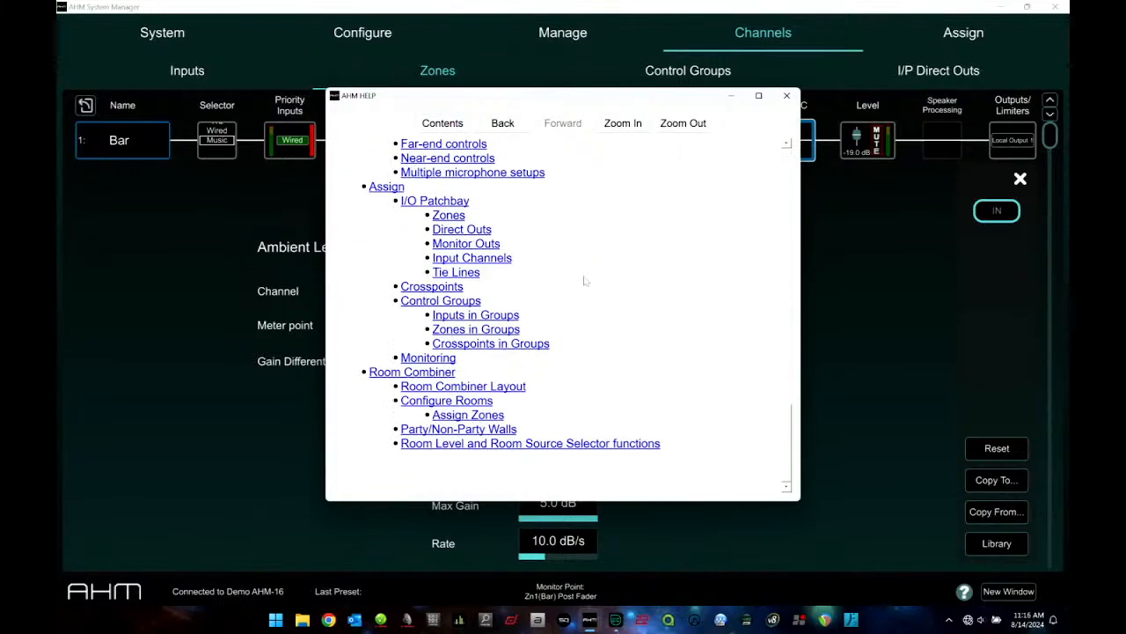
Reopen the ANC help page and browse the full help contents list through to the Room Combiner topics.
scroll(584, 280, up, 20)
click(787, 97)
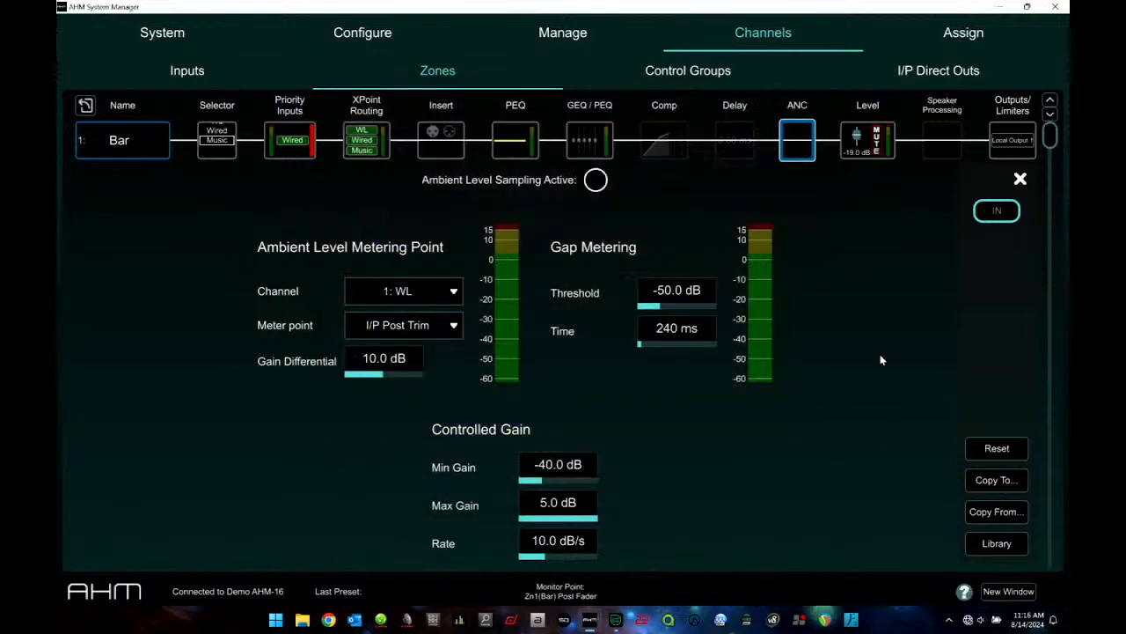
click(964, 591)
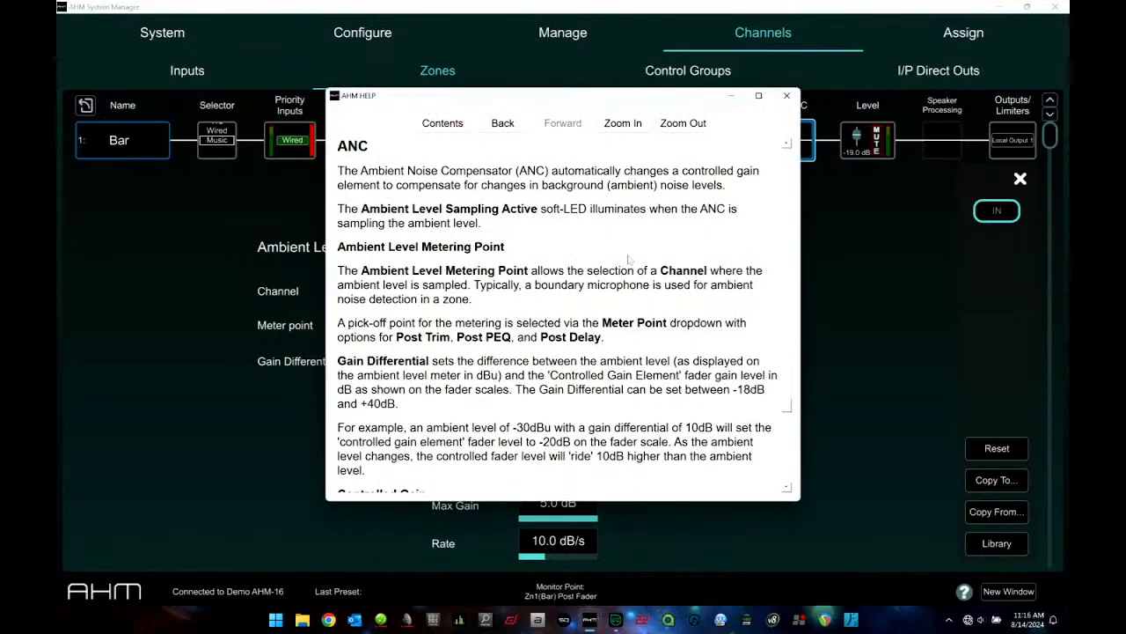
click(442, 123)
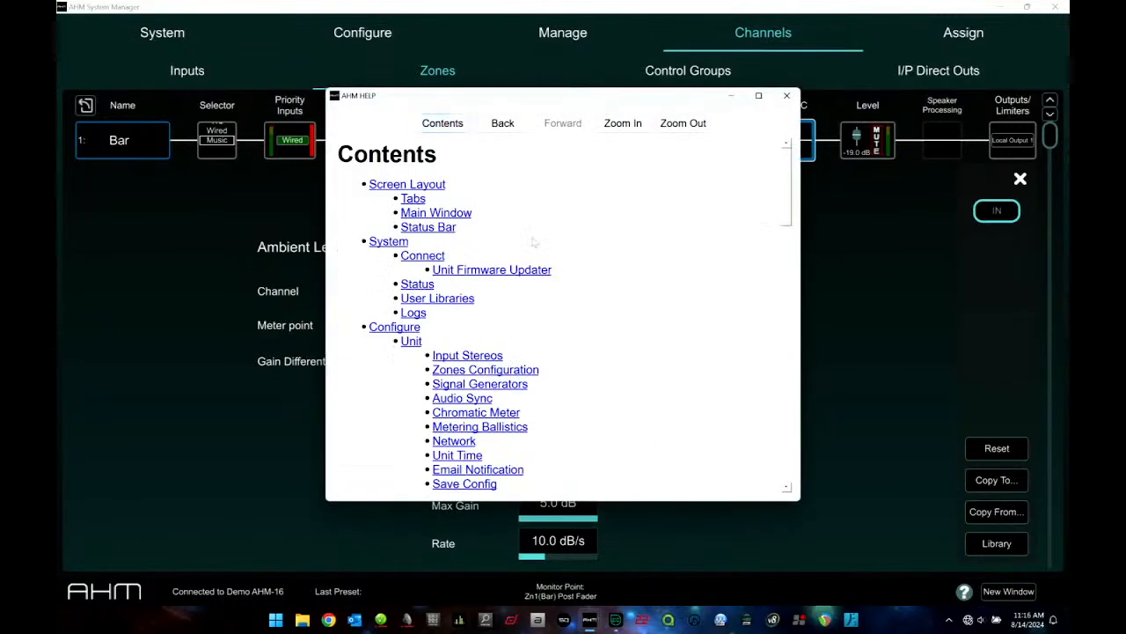
scroll(624, 347, down, 5)
scroll(623, 348, down, 20)
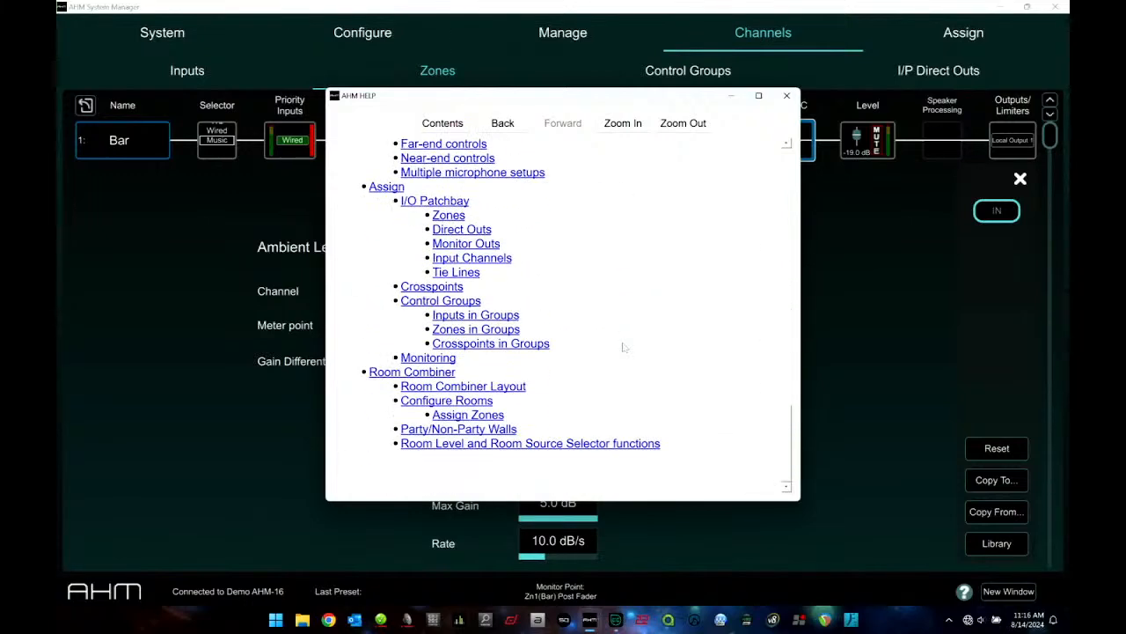
scroll(624, 347, up, 20)
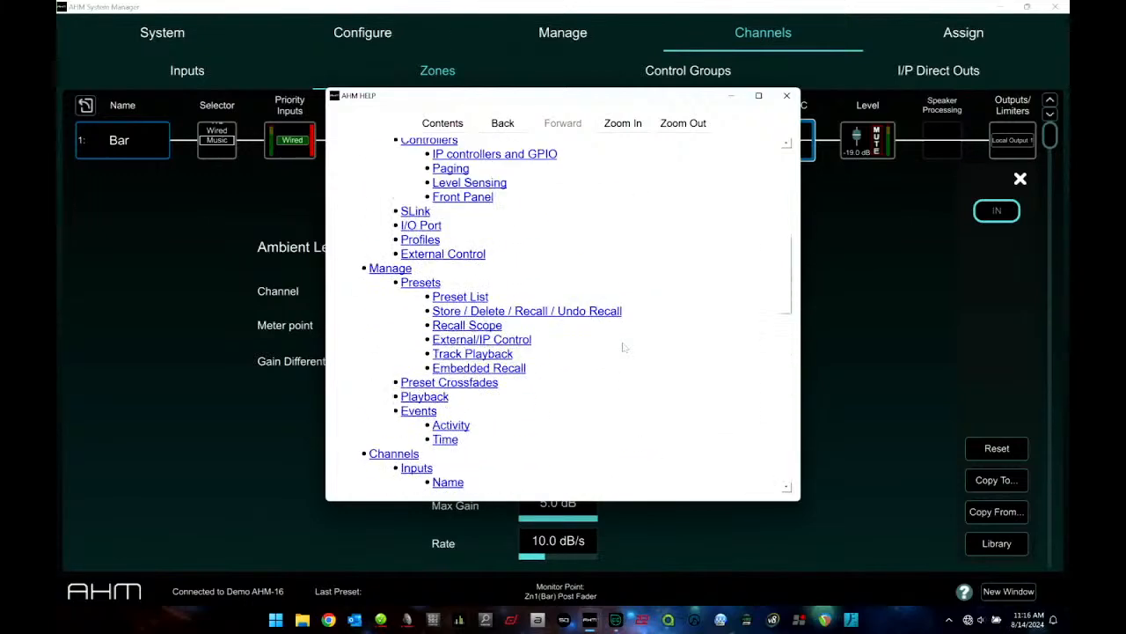
click(787, 96)
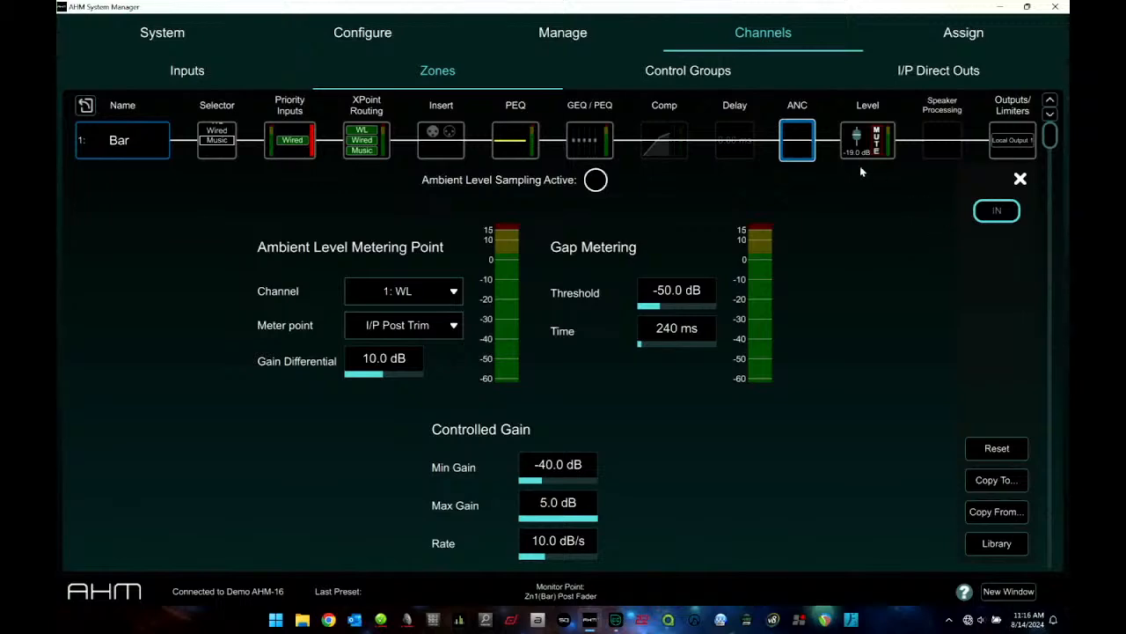
Skim the ANC help page, and from the help contents read the IP controllers and GPIO topic.
click(964, 593)
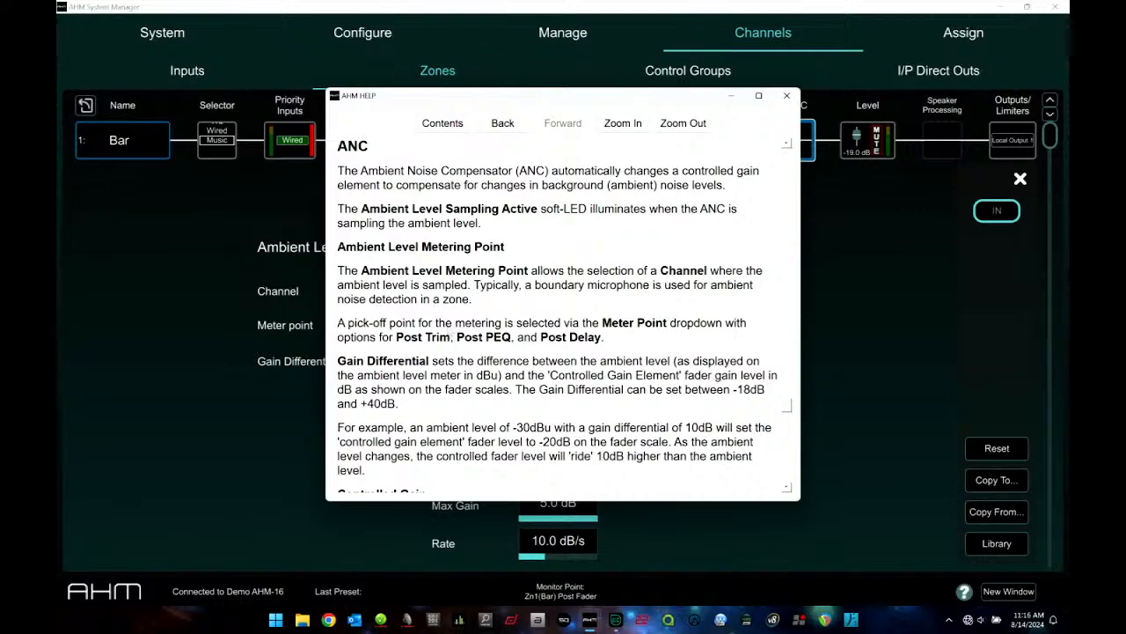
scroll(450, 330, down, 3)
scroll(450, 330, up, 2)
scroll(451, 330, up, 1)
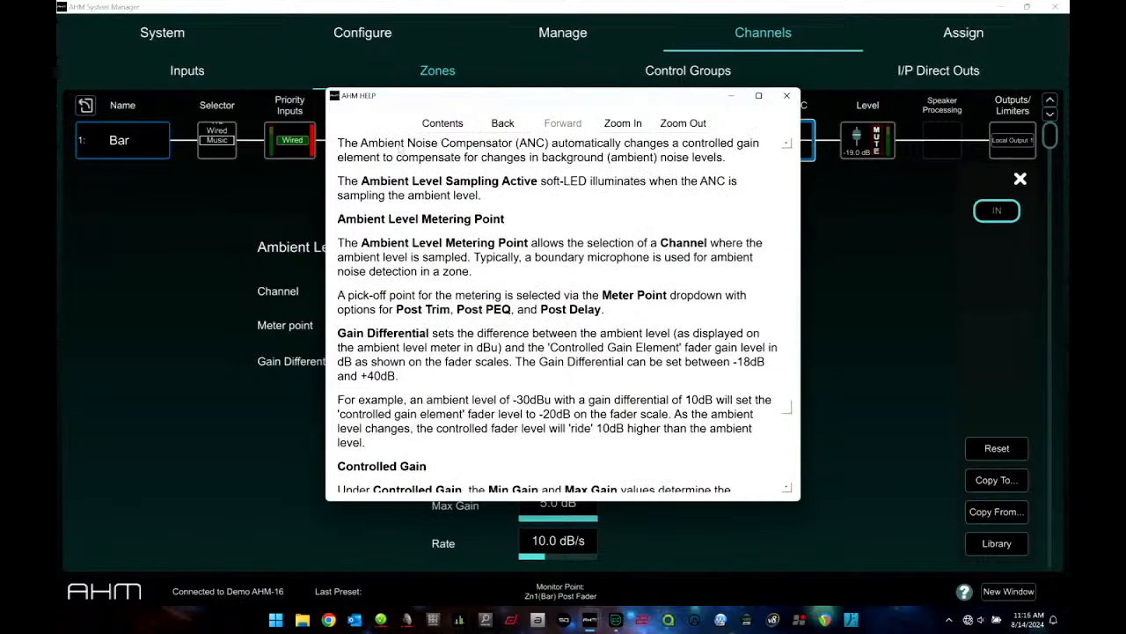
click(441, 124)
scroll(619, 265, down, 9)
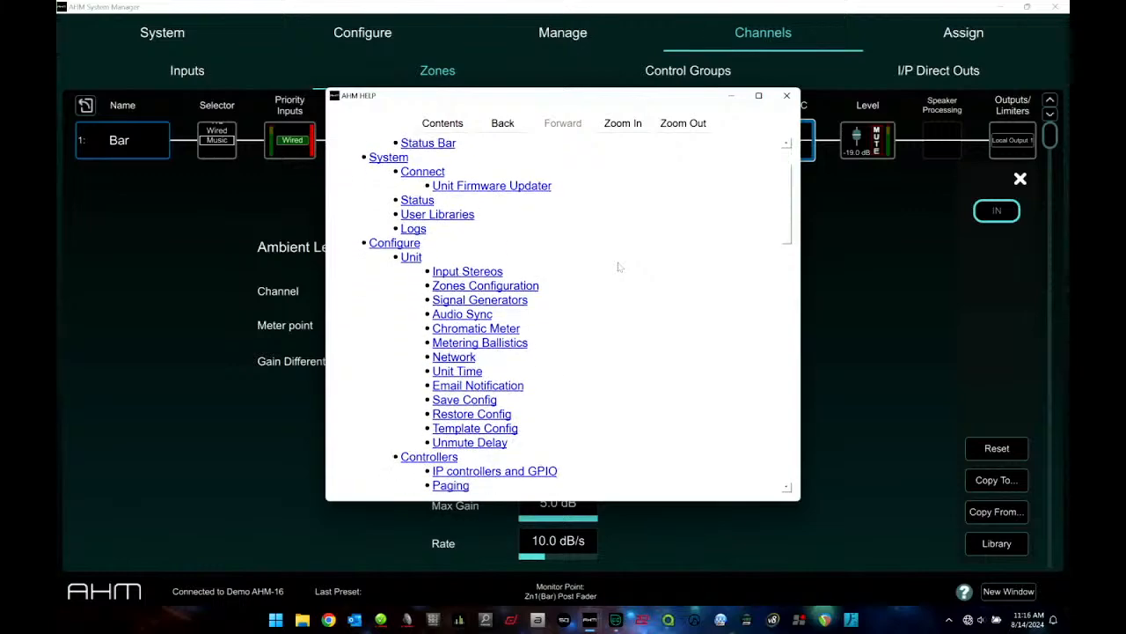
scroll(618, 266, up, 1)
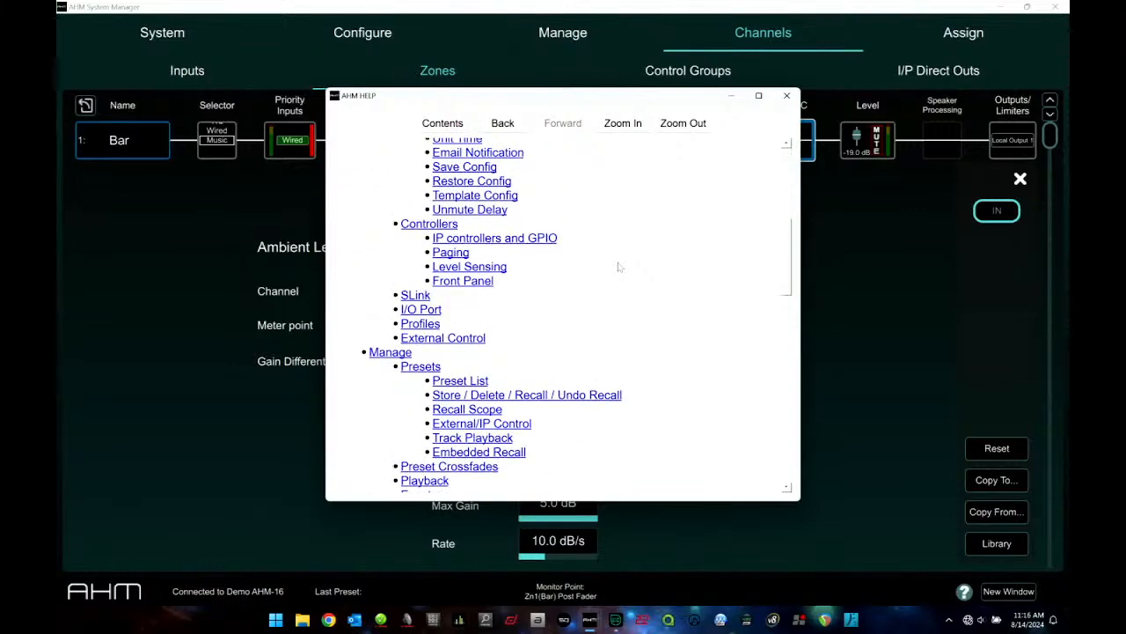
click(503, 238)
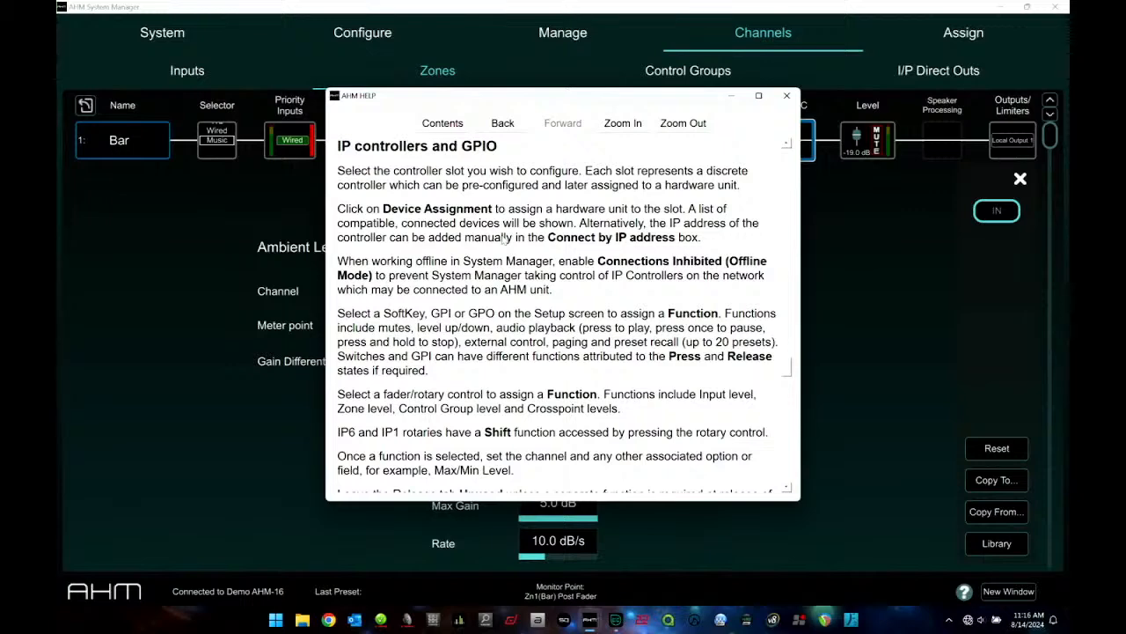
click(787, 95)
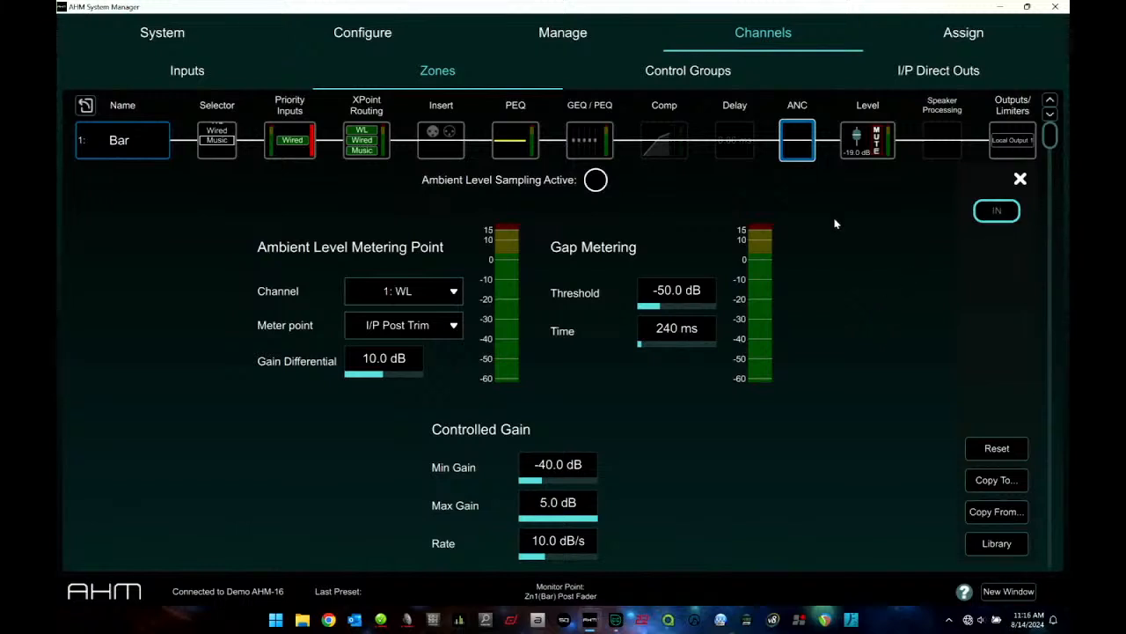
Leave the ANC settings and look at the Bar zone's level fader and mute control.
click(1021, 180)
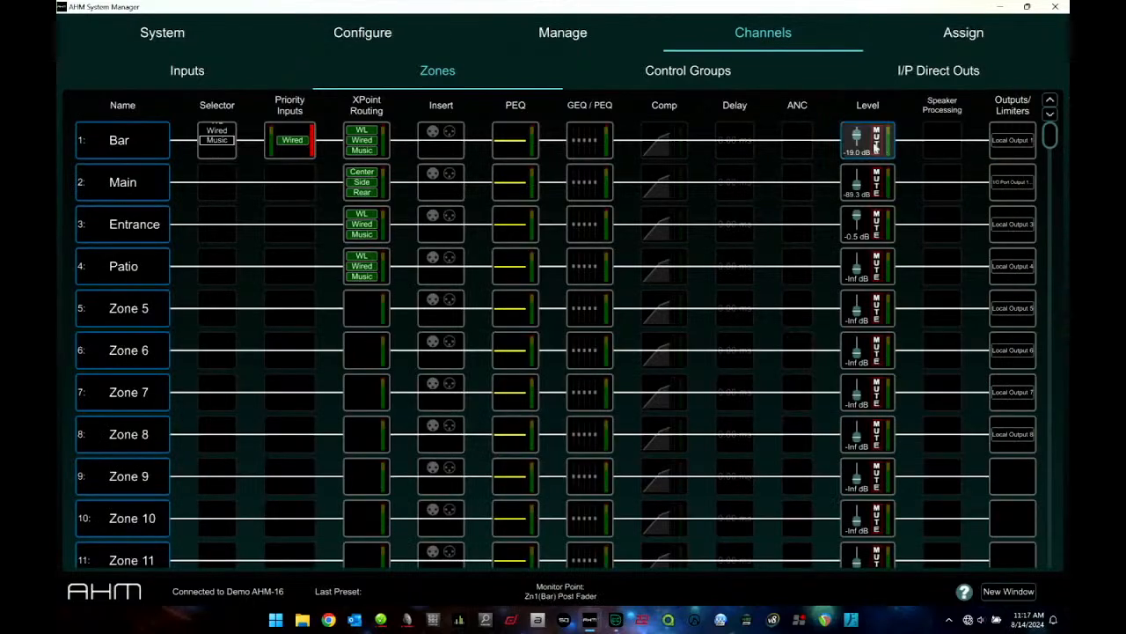
click(864, 141)
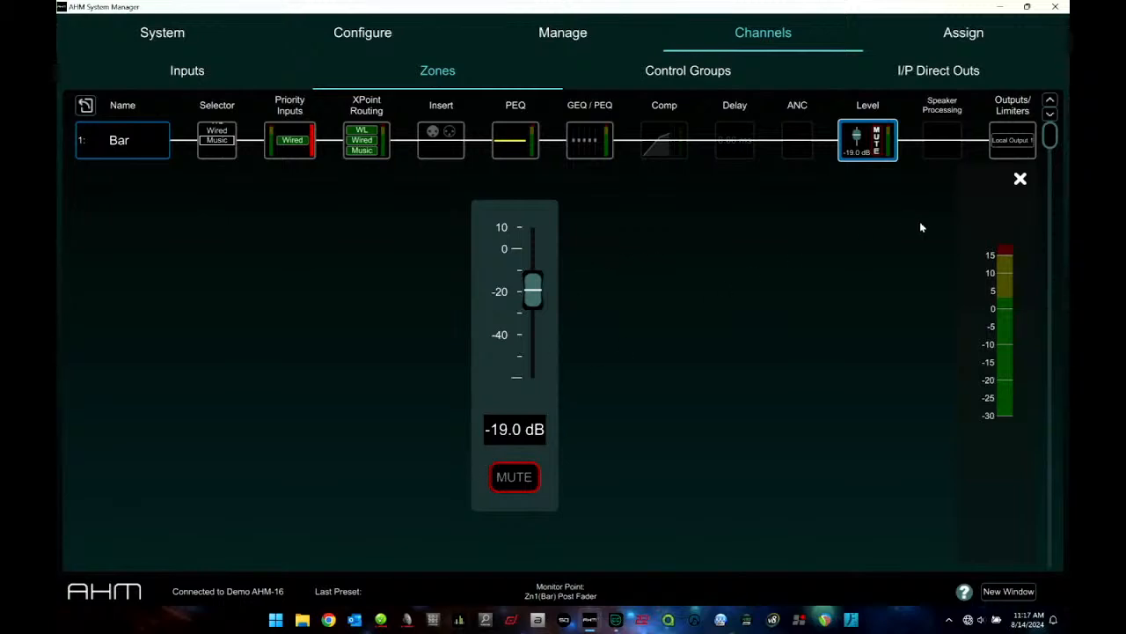
click(1021, 178)
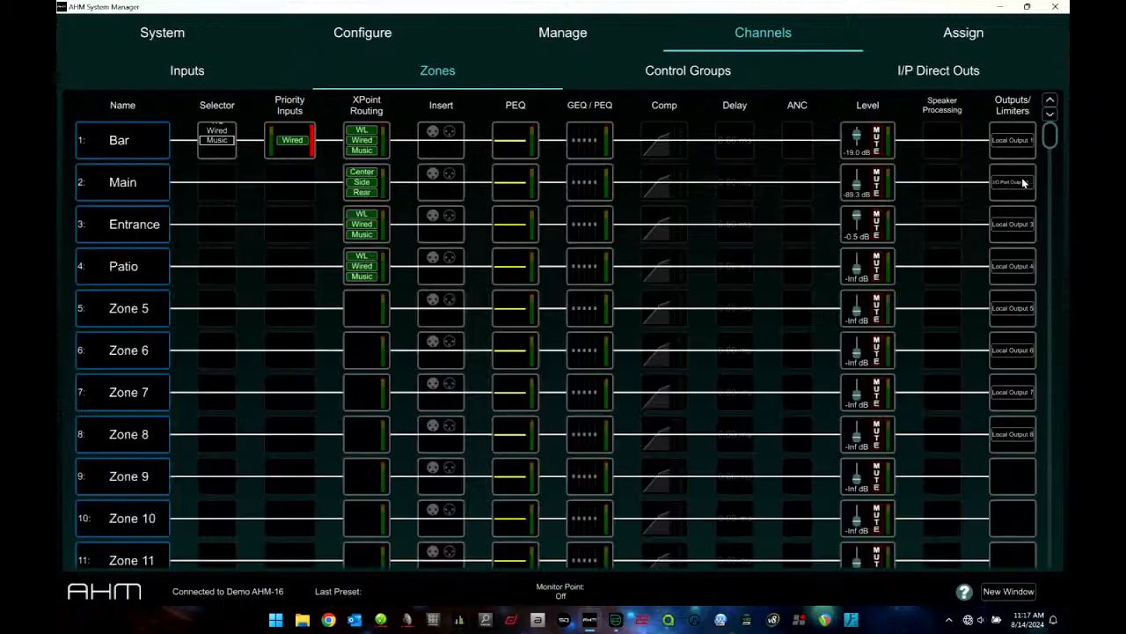
In the Bar zone's speaker processing, set the number of ways to 1 and switch it to 3.
click(953, 134)
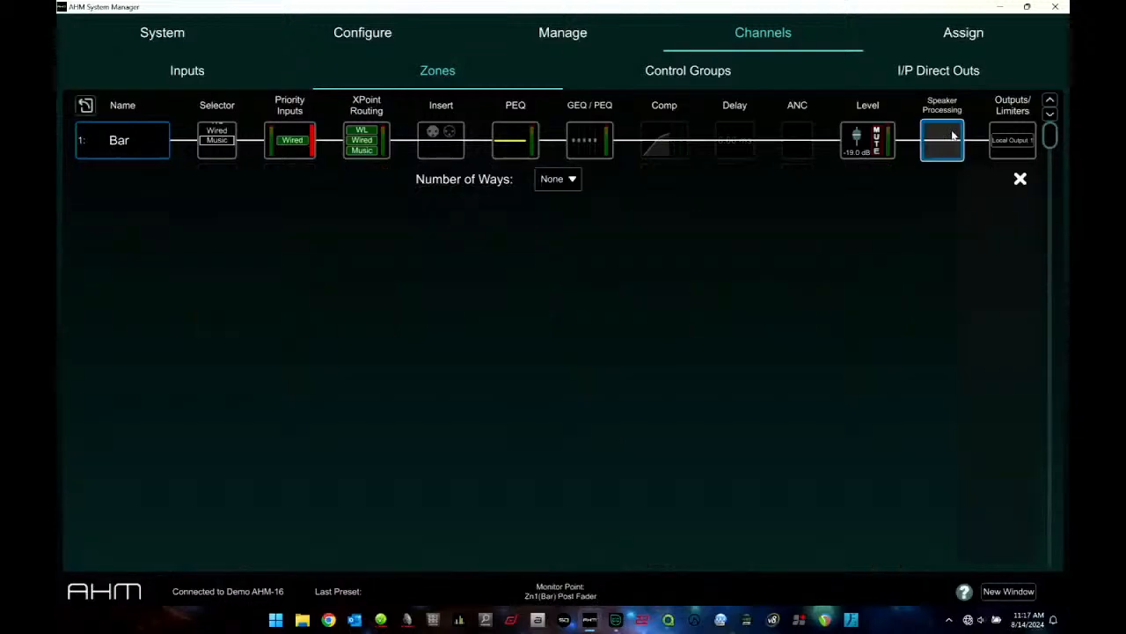
click(572, 179)
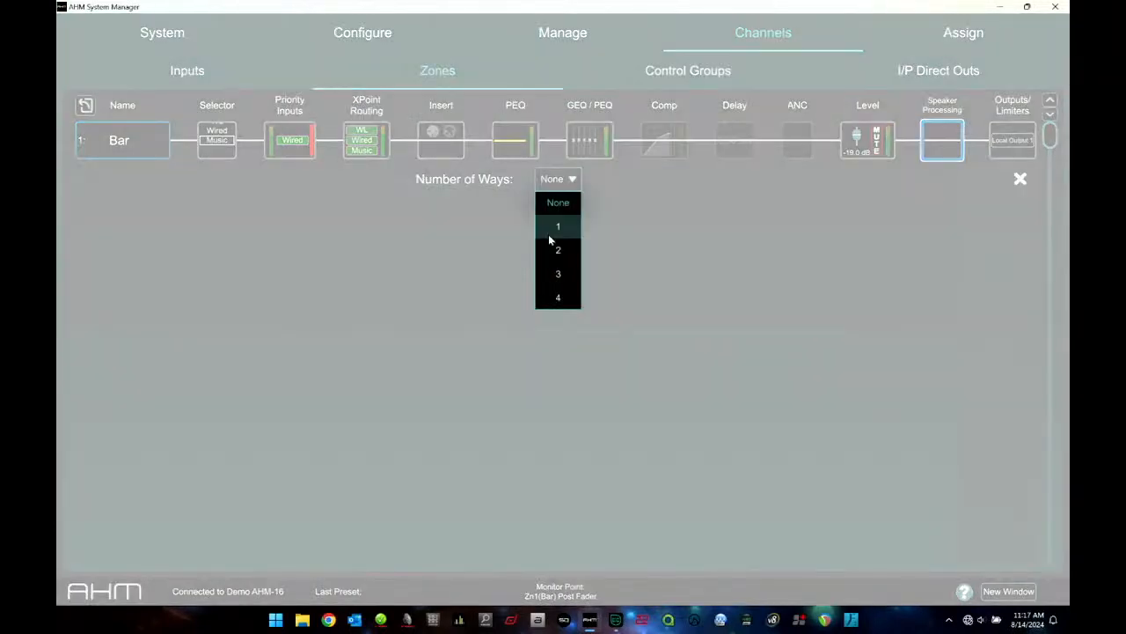
click(548, 233)
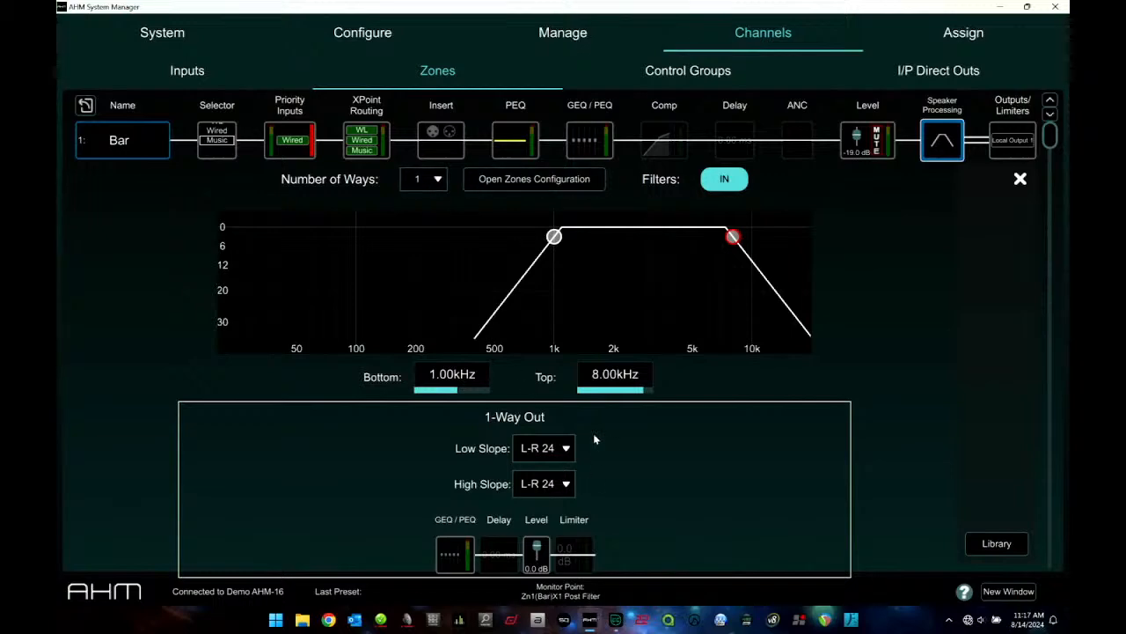
click(440, 181)
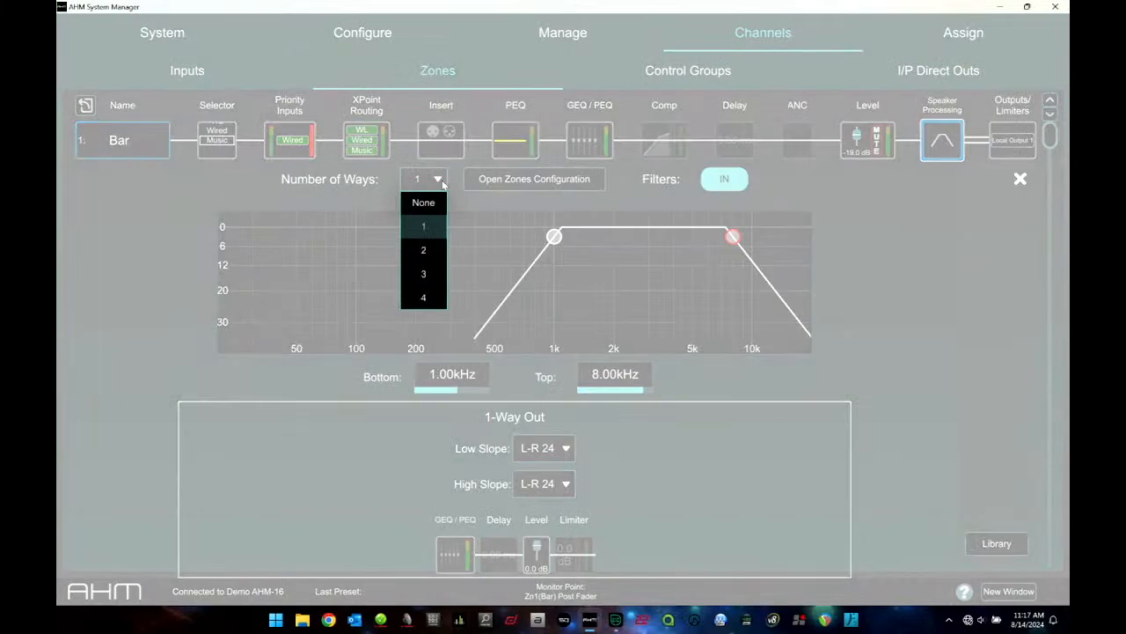
click(421, 272)
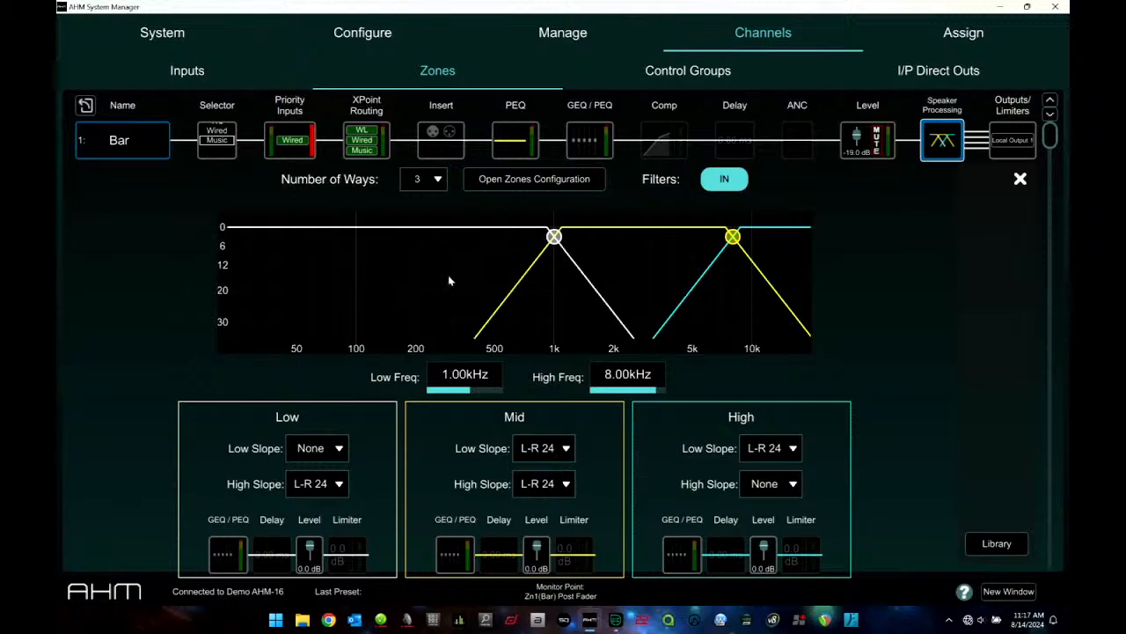
Check the Low band's low slope options and move the crossover points to about 344 Hz and 3.90 kHz.
click(336, 448)
click(366, 461)
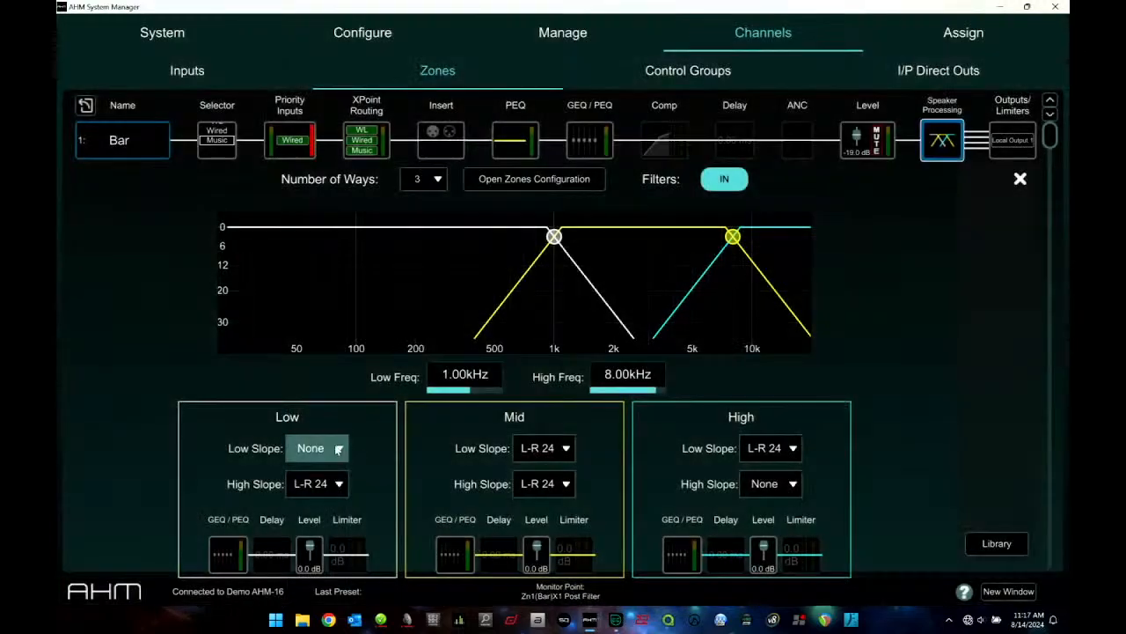
click(339, 450)
click(374, 455)
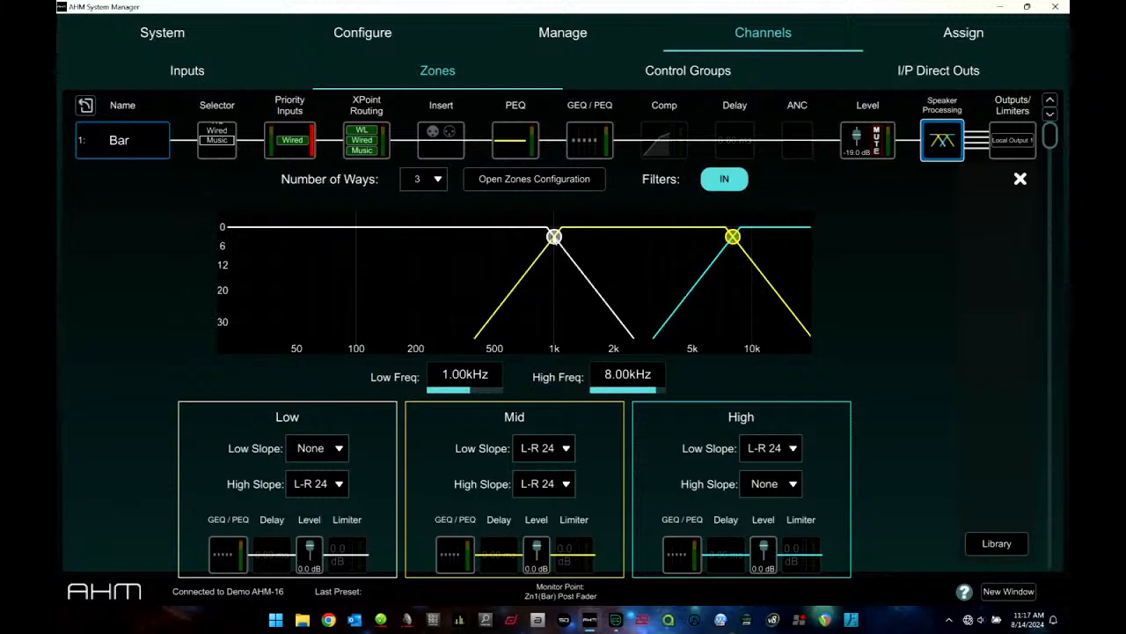
drag(554, 238, 462, 236)
drag(733, 237, 670, 237)
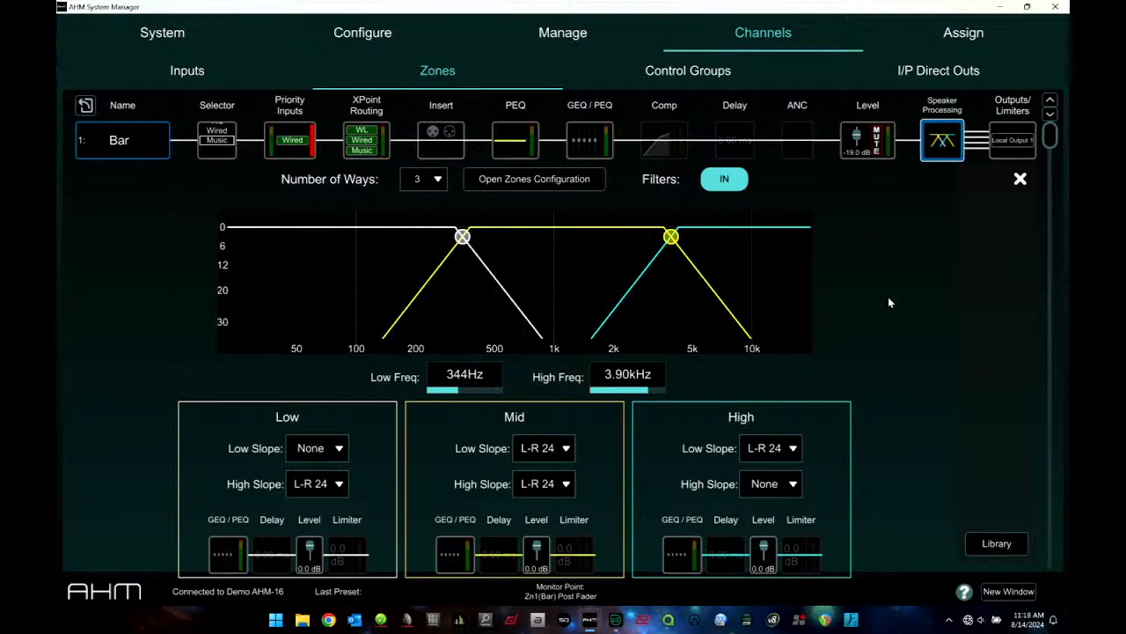
Try a 4-way crossover for the Bar zone and return the number of ways to 1.
click(424, 178)
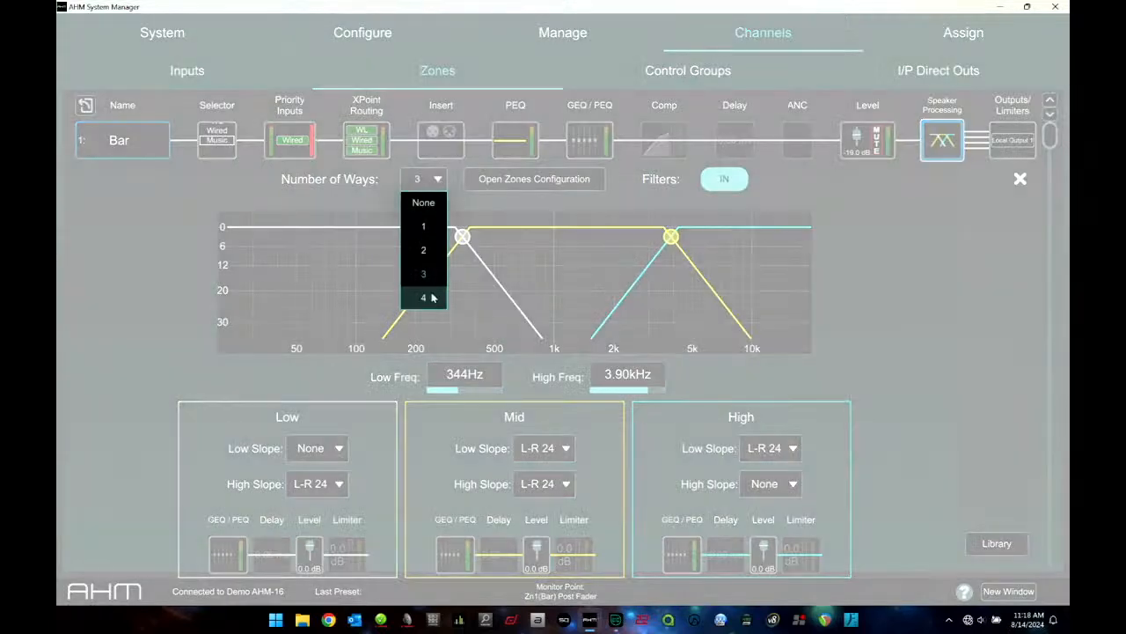
click(424, 299)
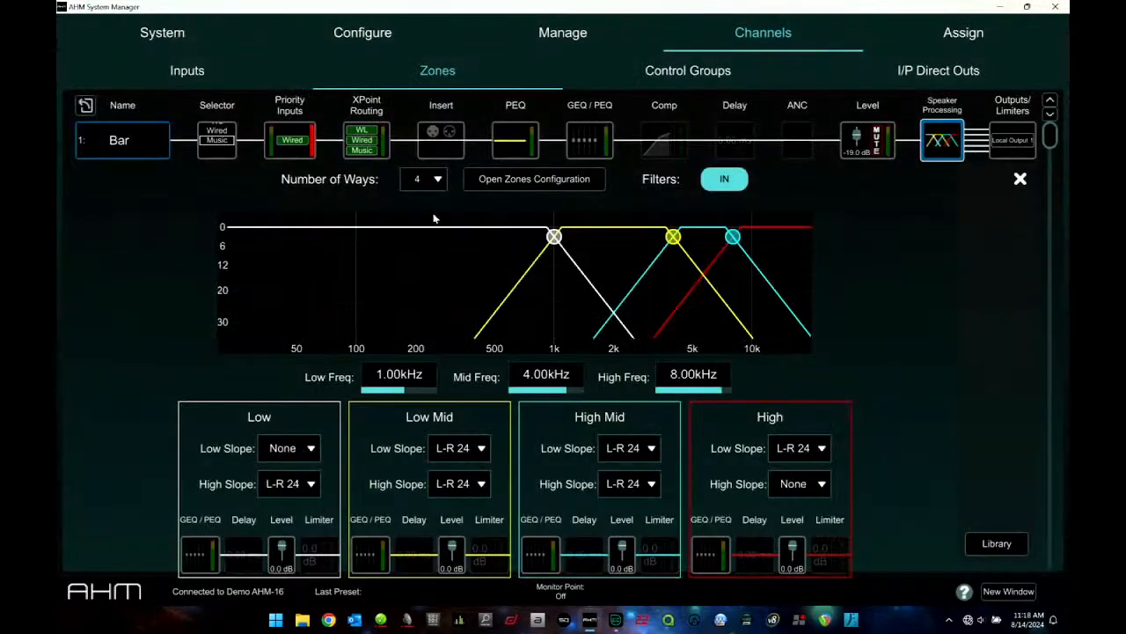
click(437, 180)
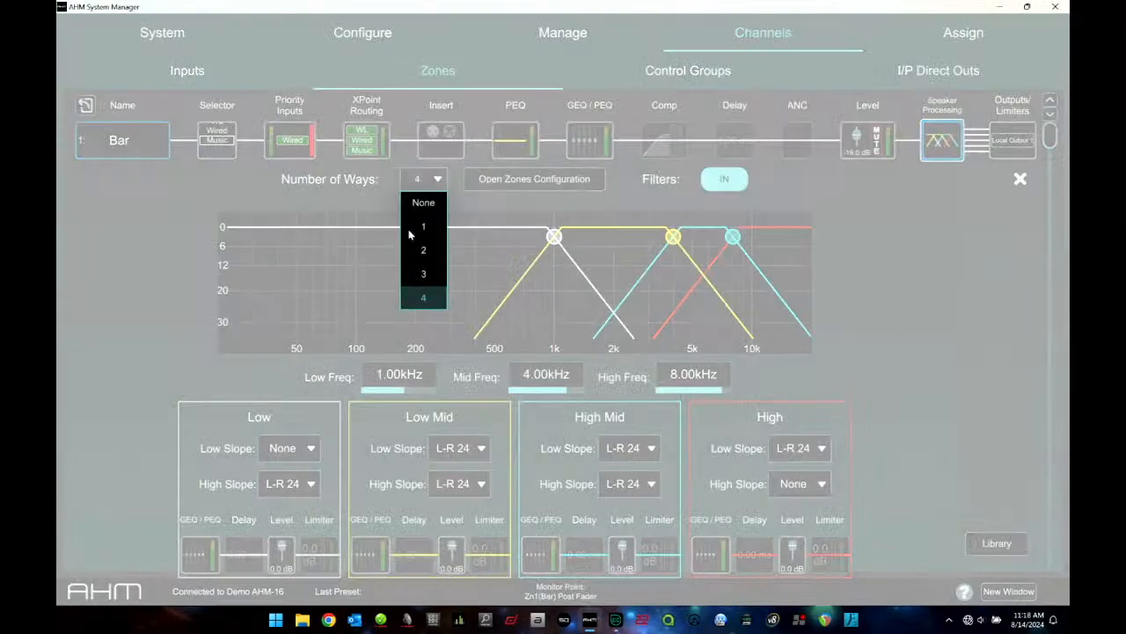
click(422, 226)
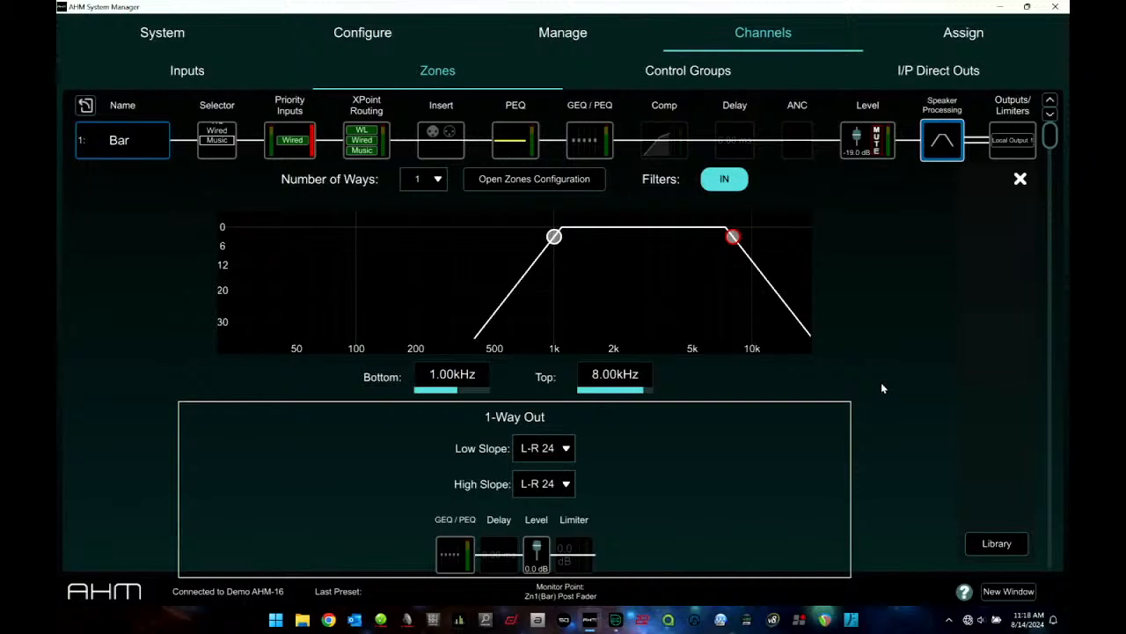
Open the 1-way output's equalizer and switch it from GEQ to PEQ to view its parametric bands.
click(692, 439)
click(454, 552)
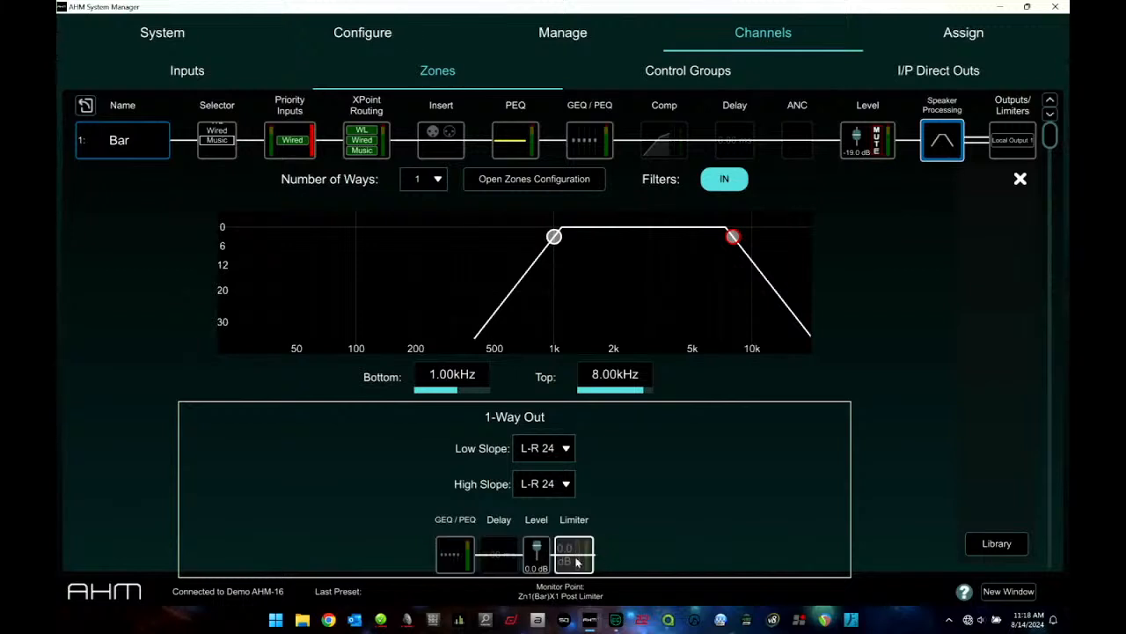
click(536, 550)
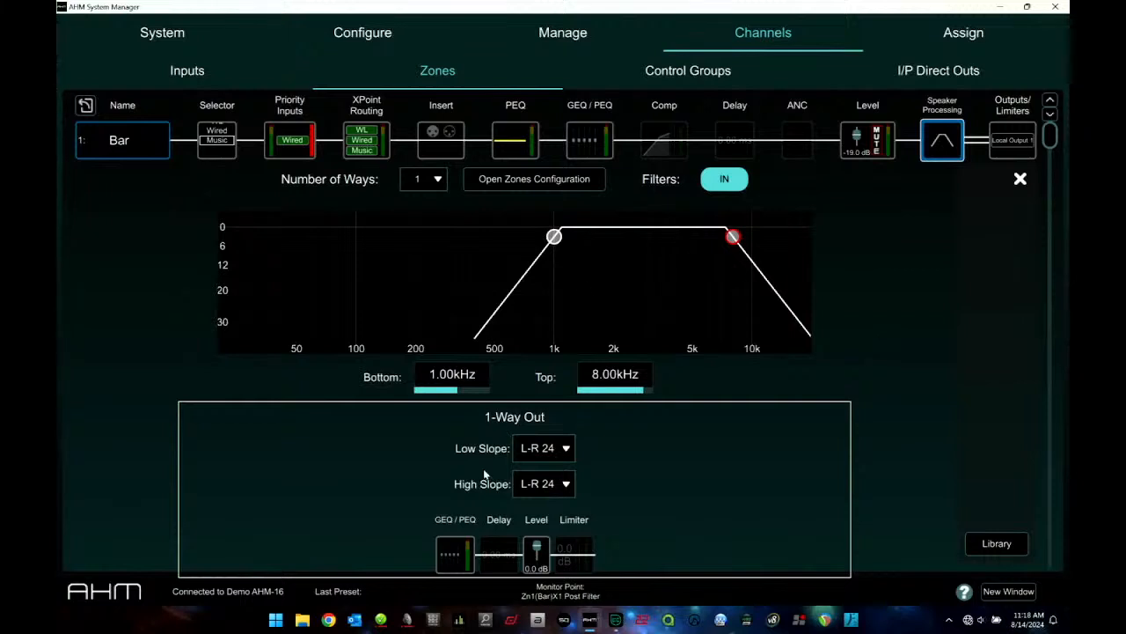
double_click(454, 553)
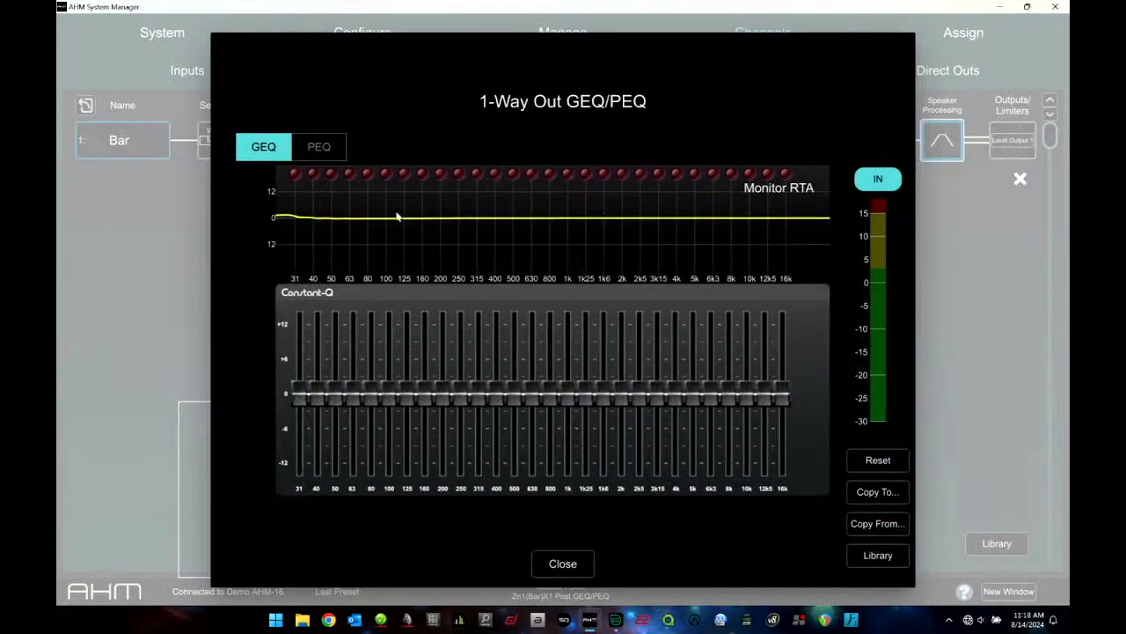
click(320, 145)
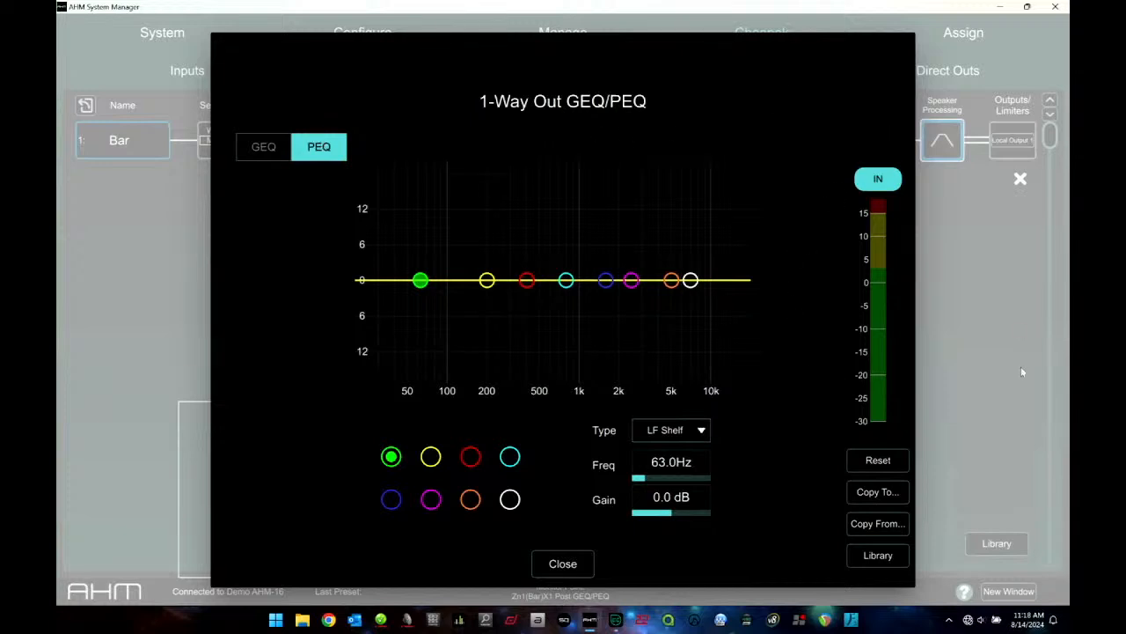
click(582, 560)
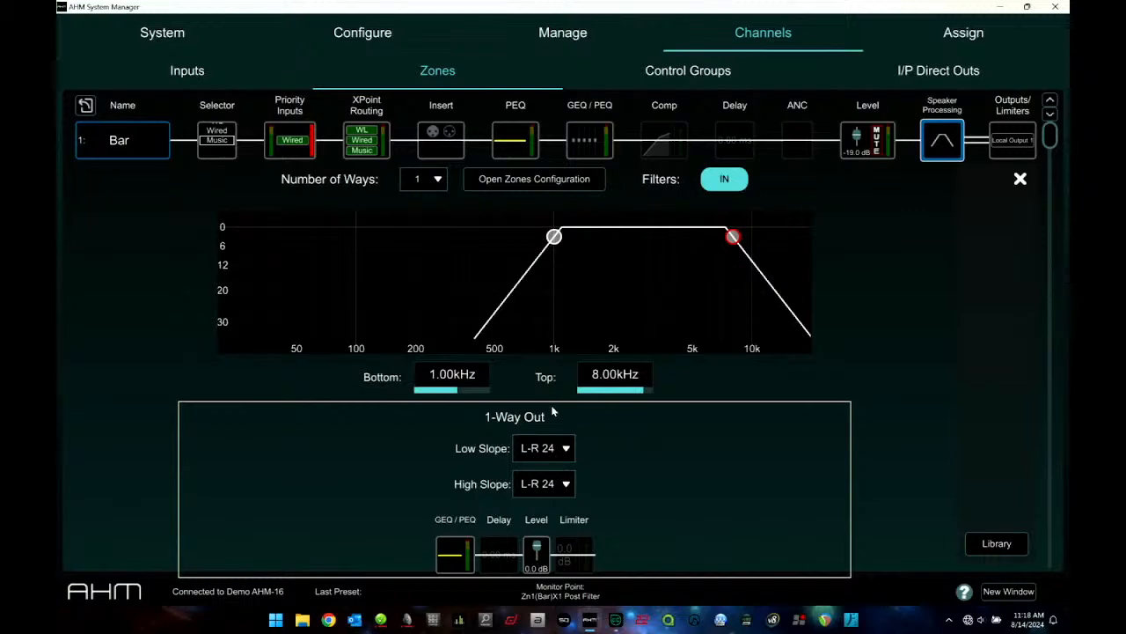
Set the Bar zone's number of speaker processing ways back to None and return to the zone overview.
click(438, 179)
click(420, 202)
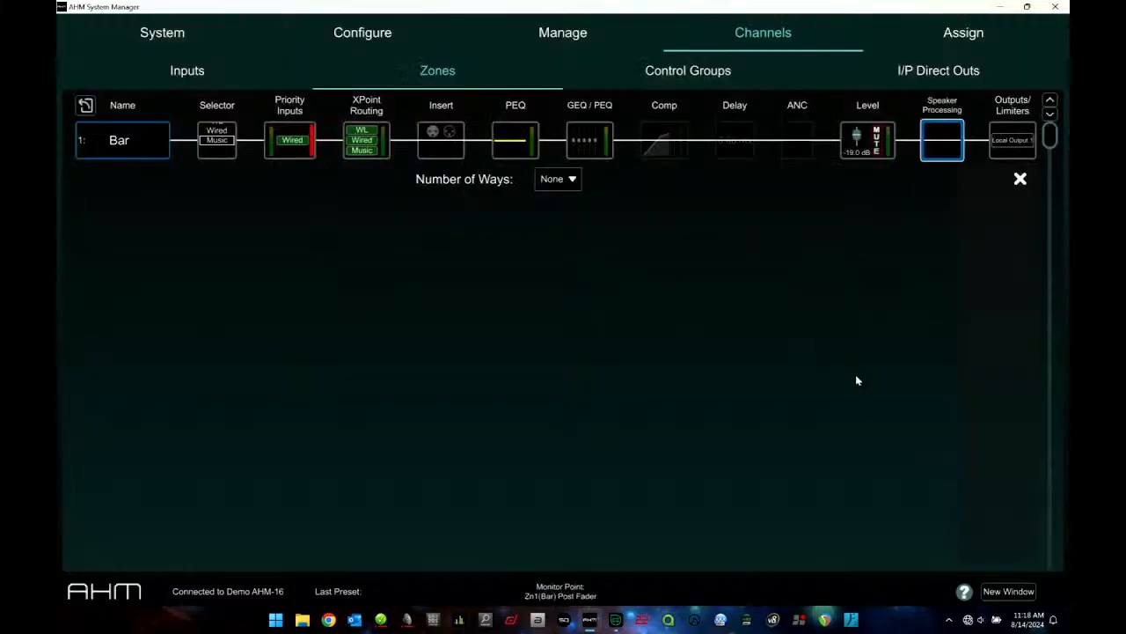
click(1021, 181)
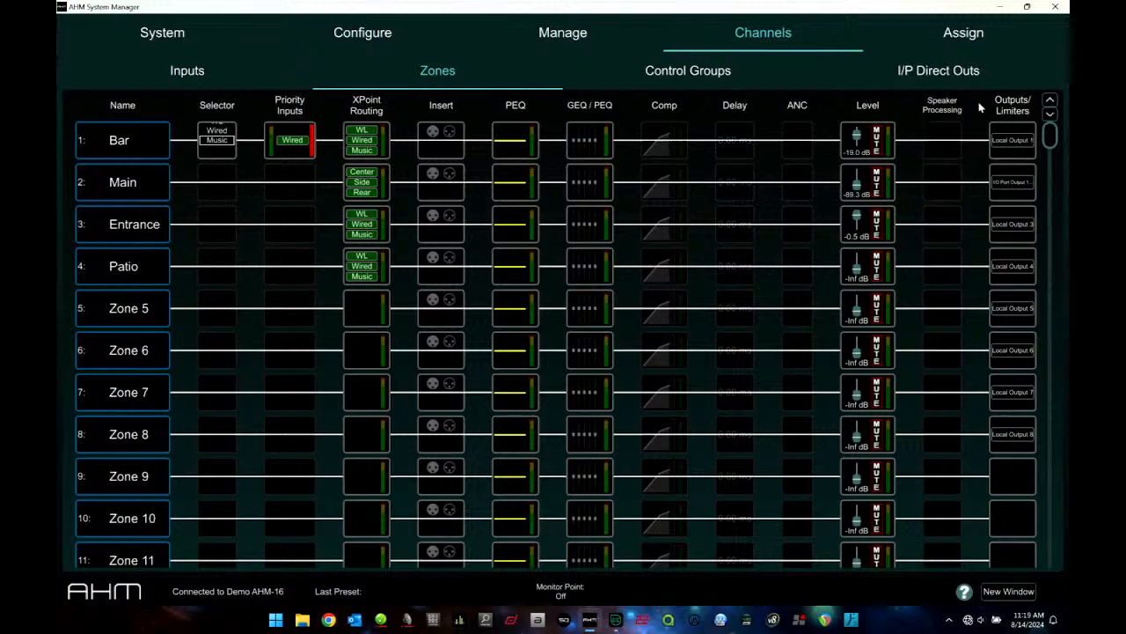
Open the Bar zone's output assignment, compare the Local Outputs with the I/O Port Outputs, and cancel without reassigning.
click(1022, 129)
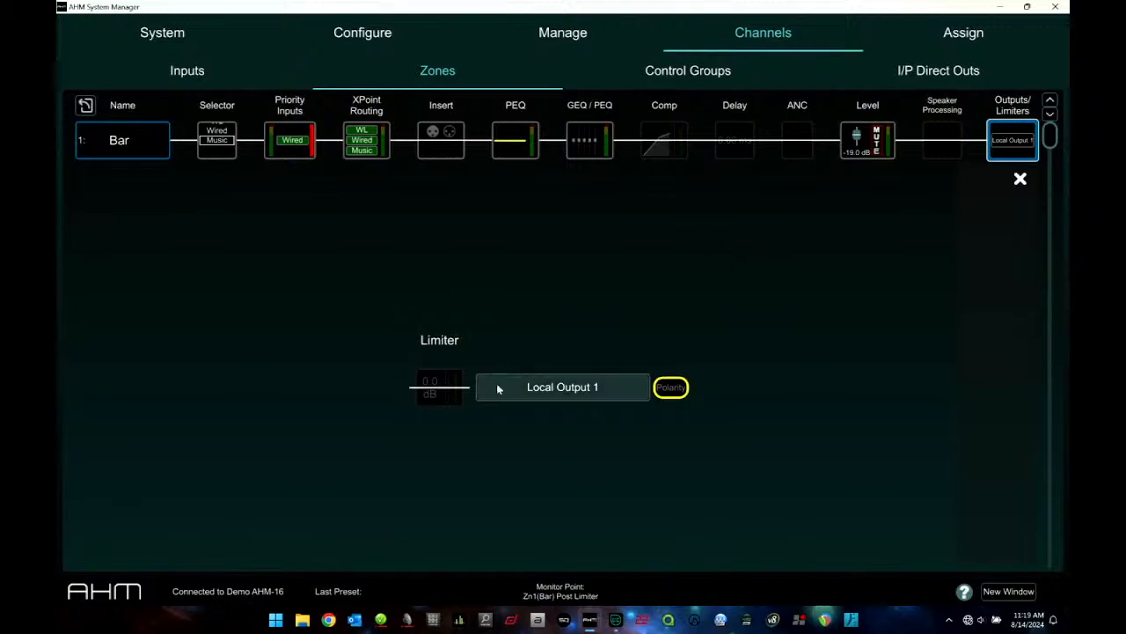
click(625, 392)
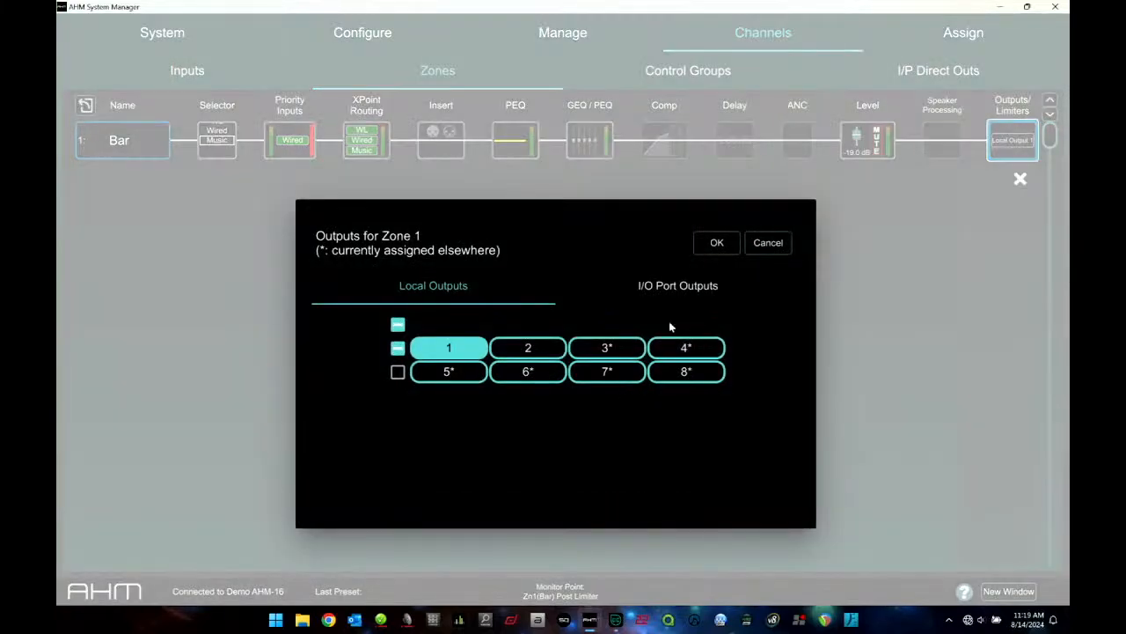
click(679, 291)
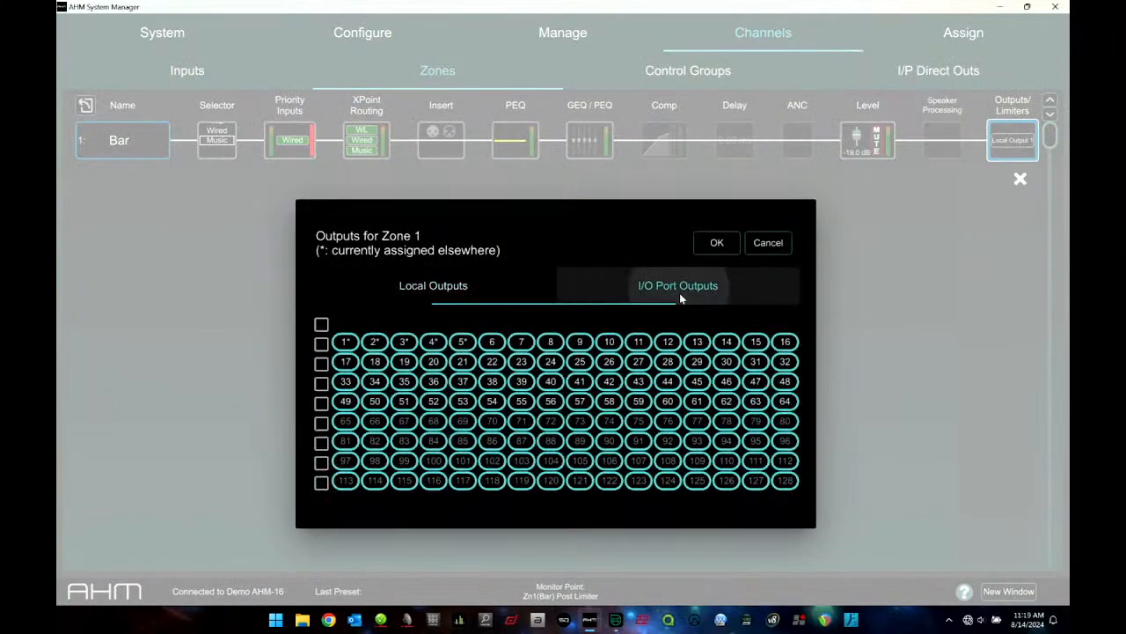
click(776, 247)
Open Local Output 1's limiter, switch it in and back out, and return to the zone overview.
click(429, 396)
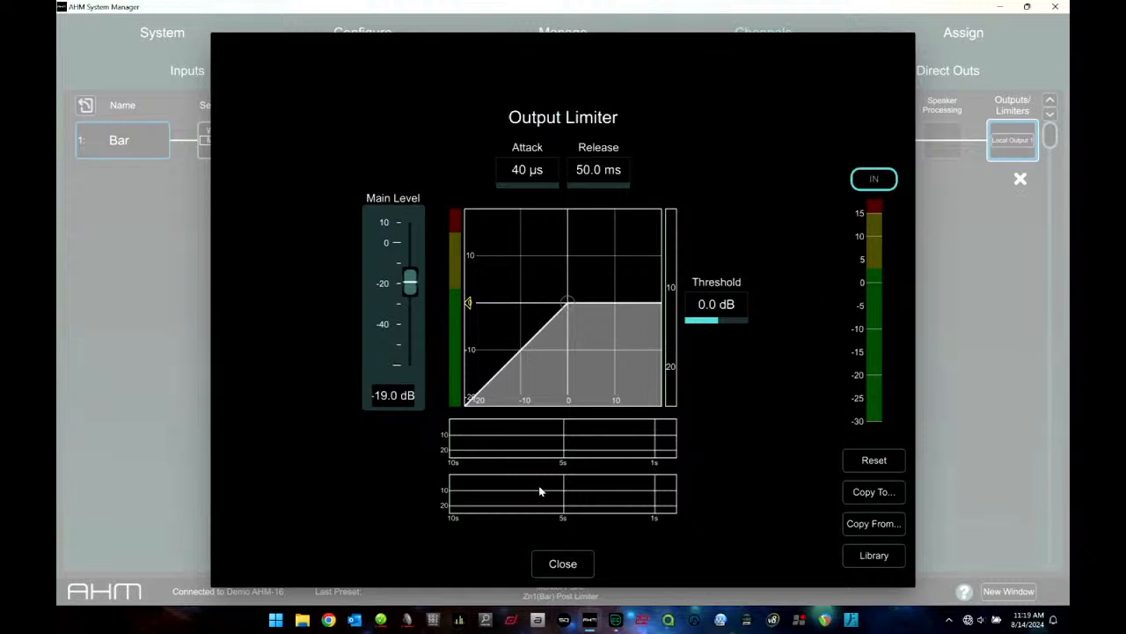
click(883, 180)
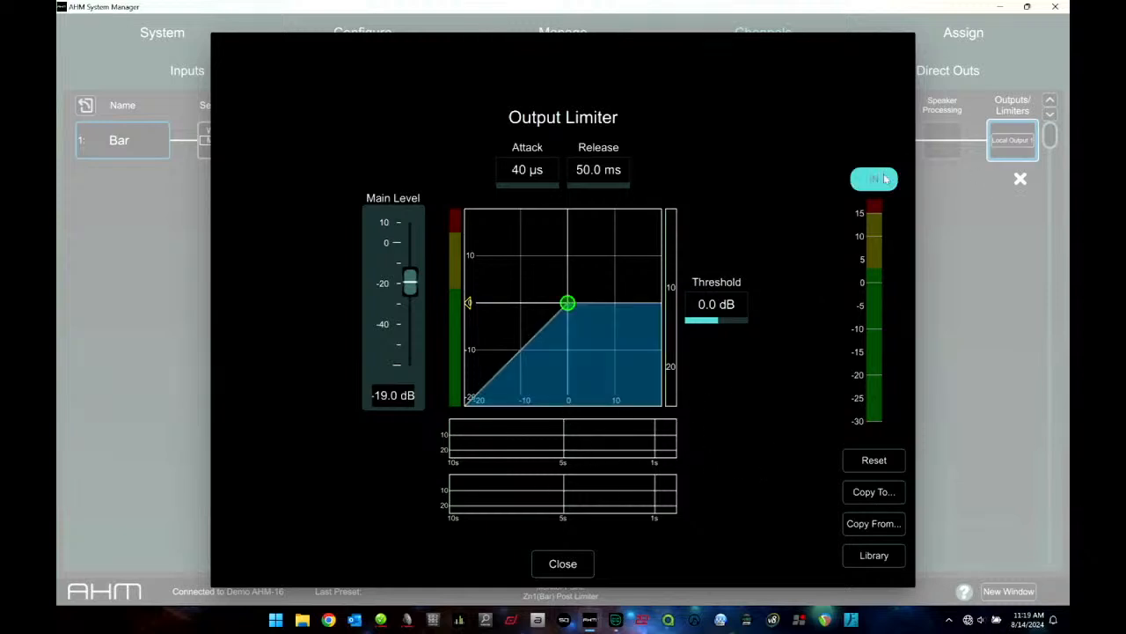
click(885, 180)
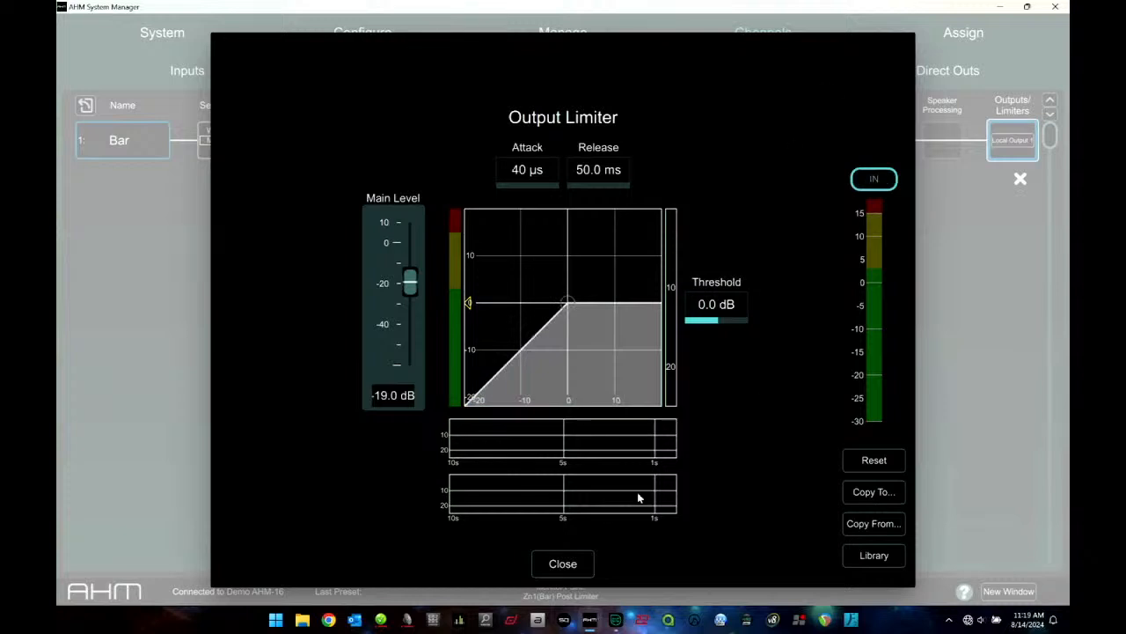
click(554, 563)
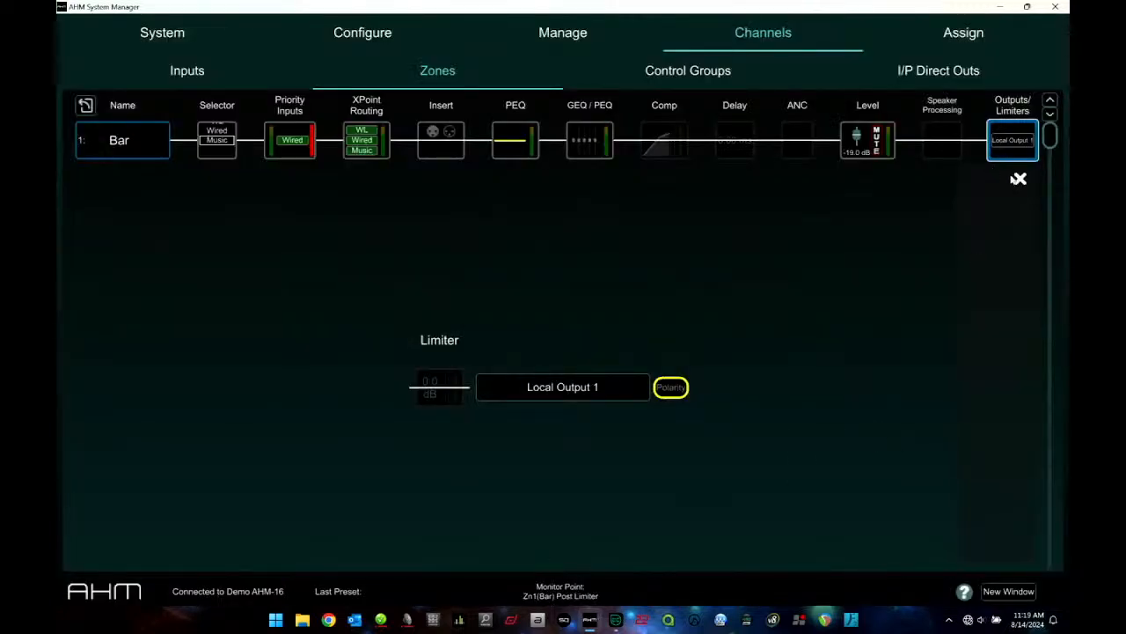
click(1020, 180)
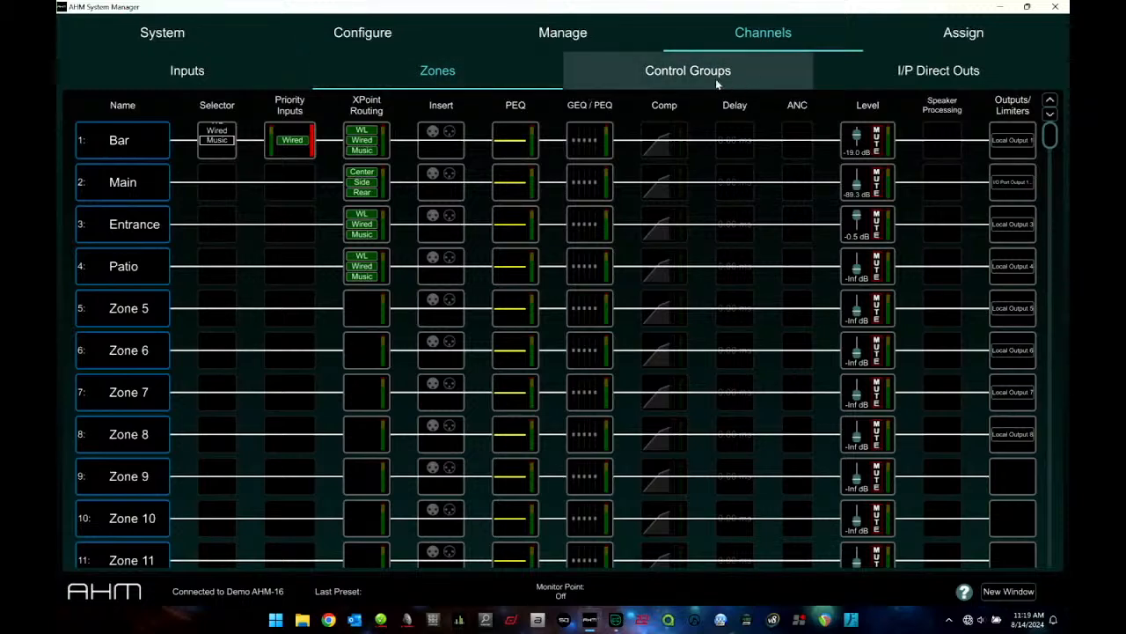
Open the control groups and view the settings of Group 2 and Group 1.
click(716, 80)
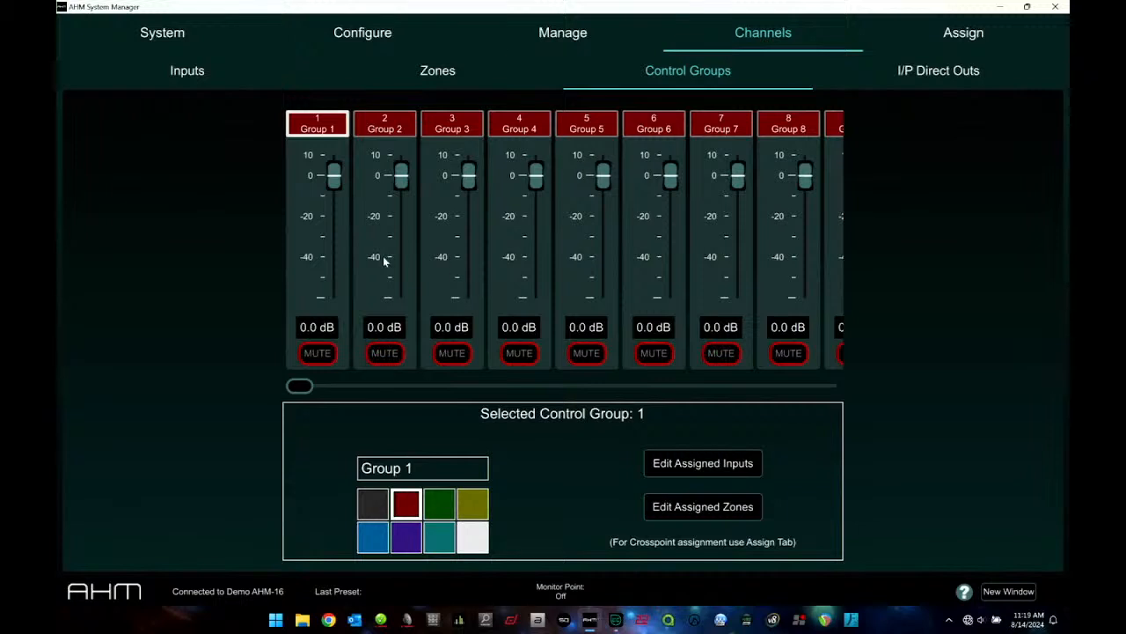
click(375, 130)
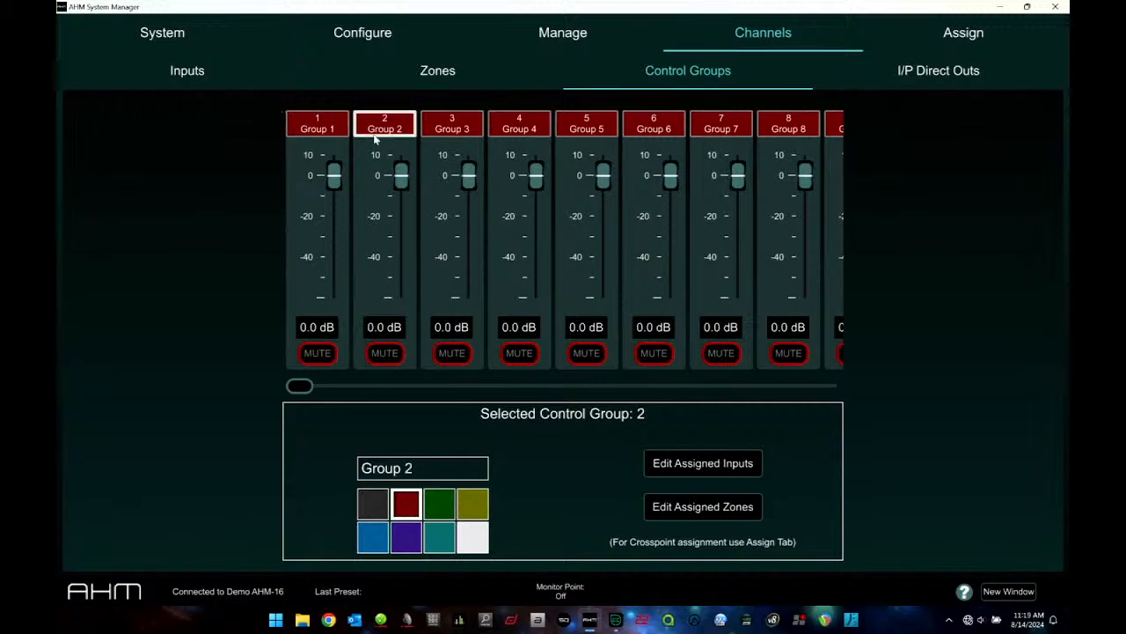
click(328, 128)
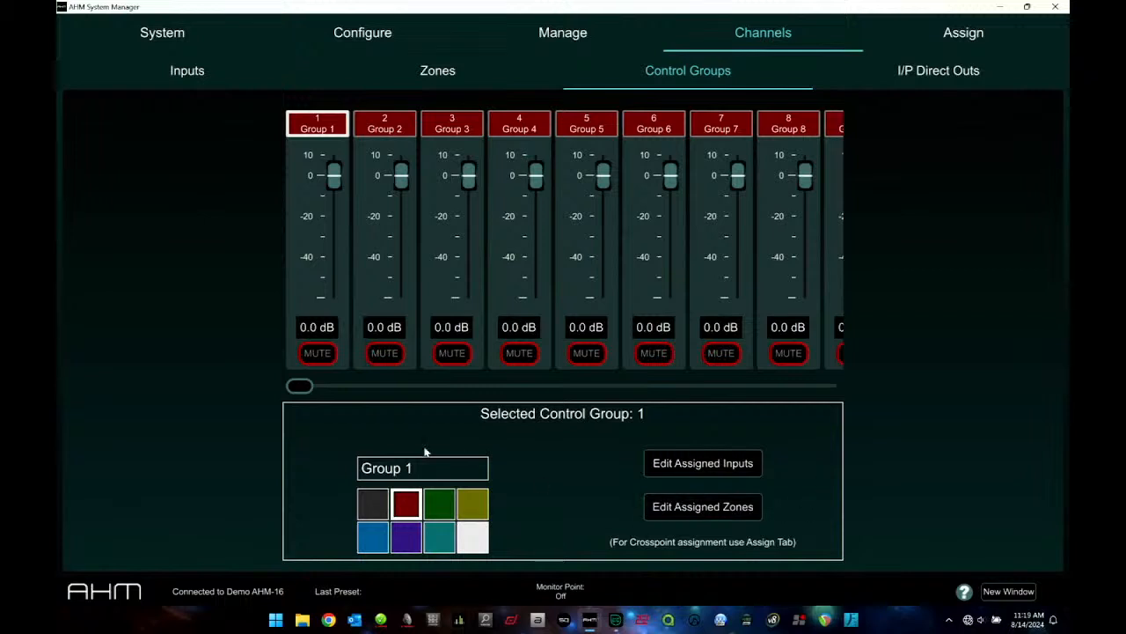
Try grey, green and yellow as Group 1's colour and return it to red.
click(393, 473)
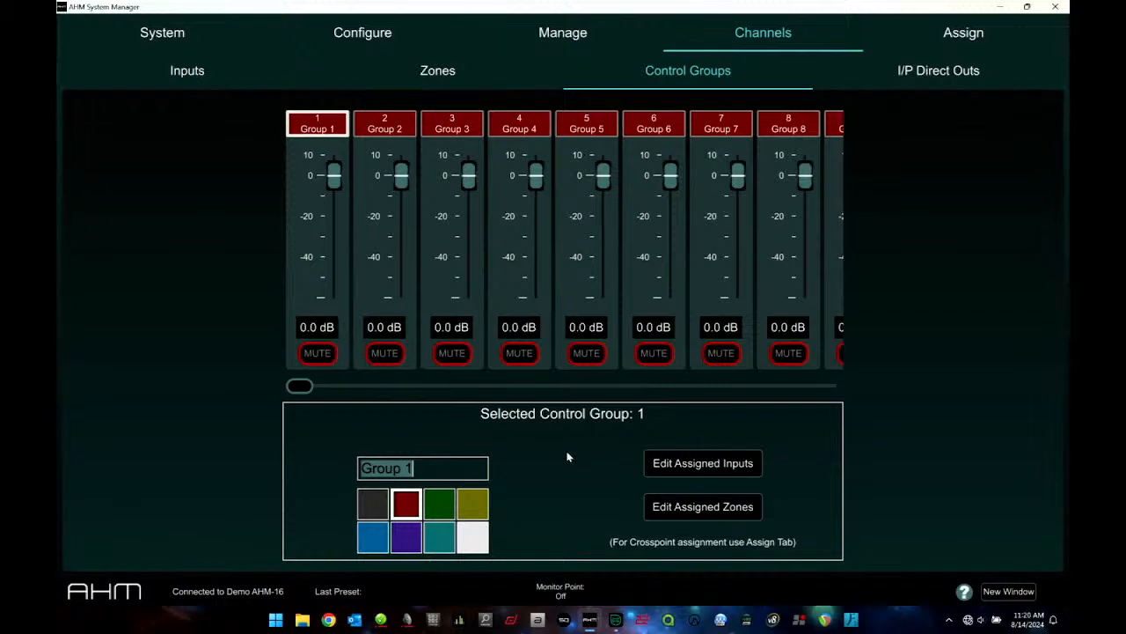
click(373, 508)
click(442, 515)
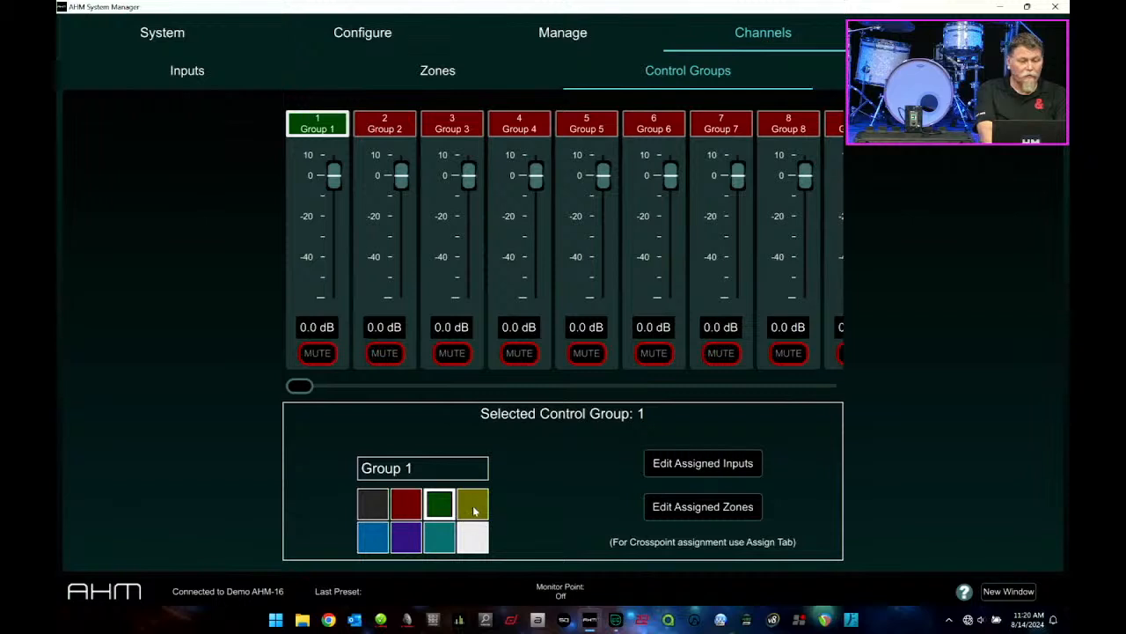
click(476, 511)
click(406, 505)
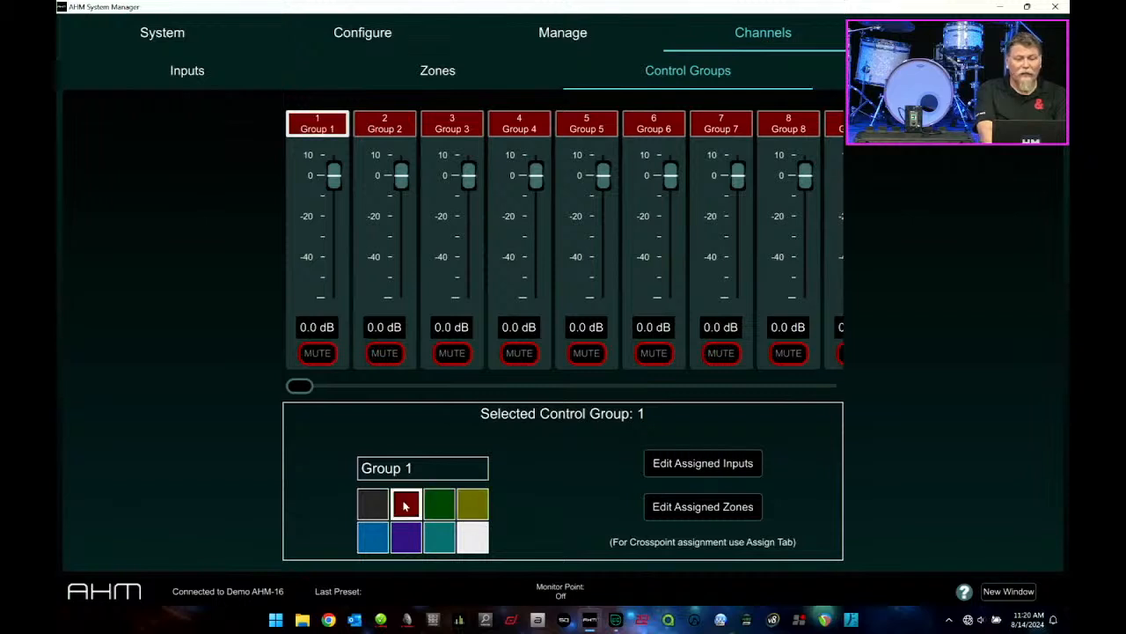
Assign the WL and Wired inputs to control Group 1.
click(701, 464)
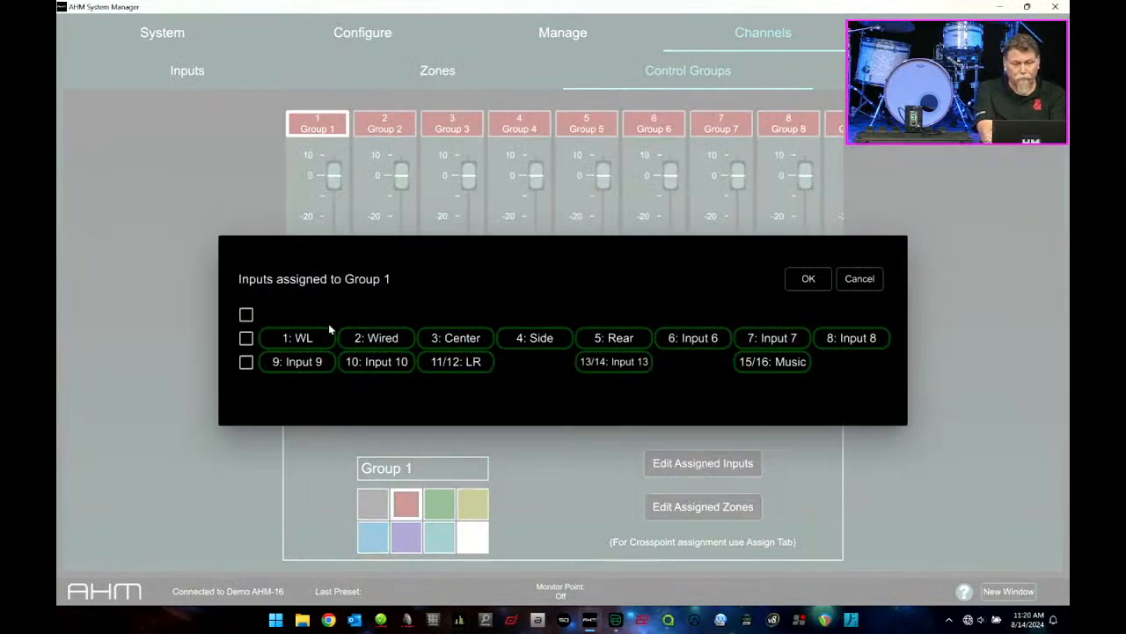
click(300, 338)
click(376, 338)
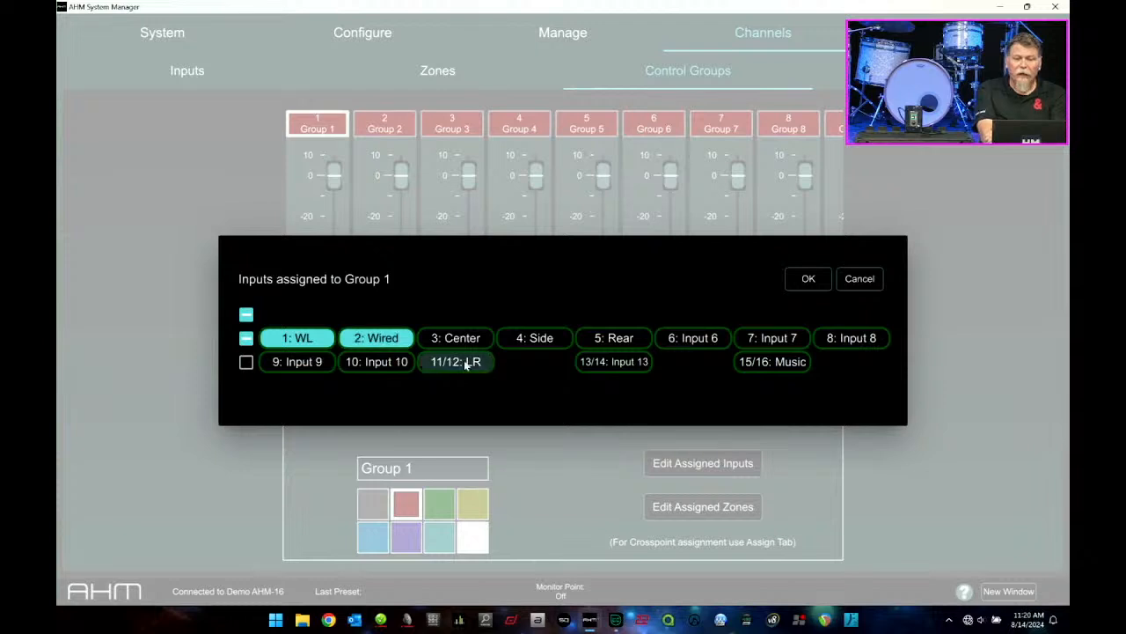
click(806, 280)
Rename control Group 1 as Mics and colour it green.
click(396, 471)
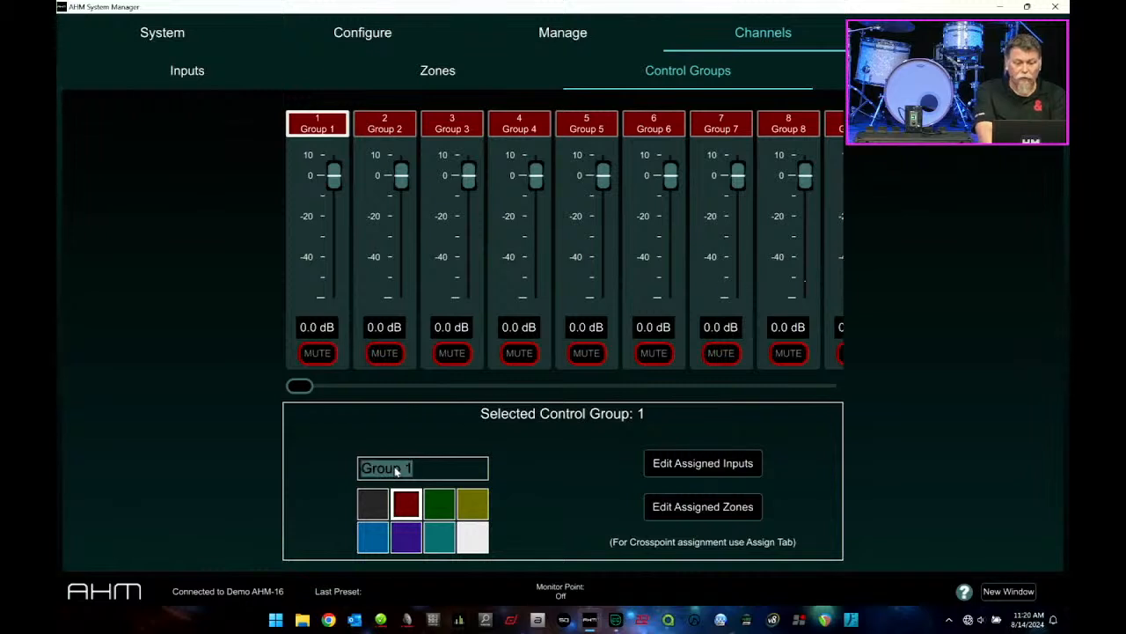
text(Mics)
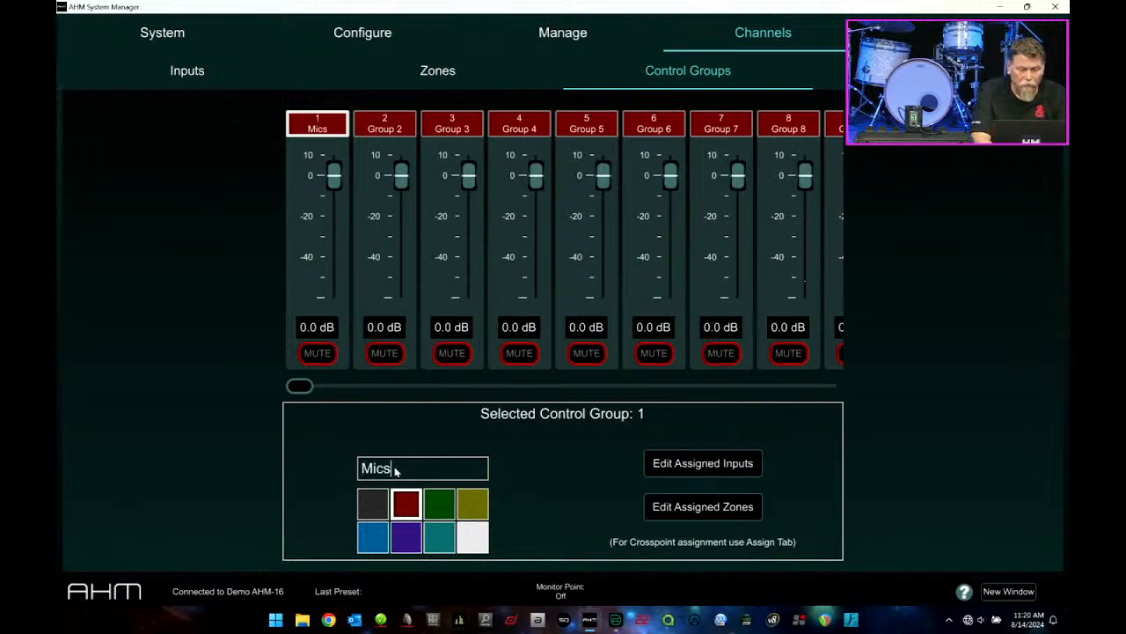
click(447, 503)
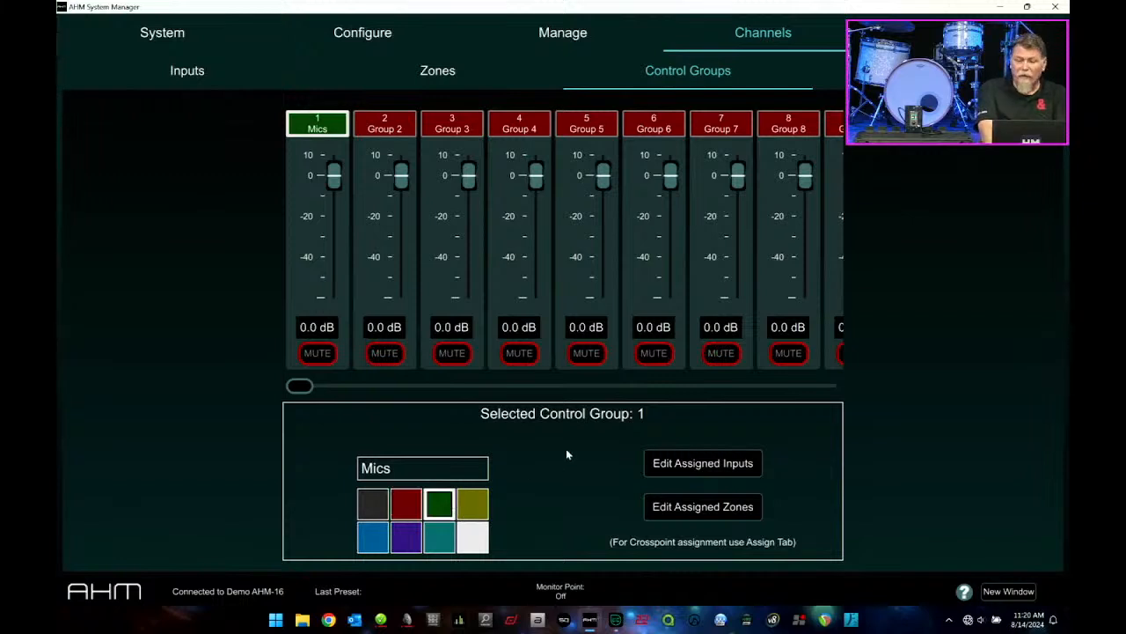
Assign the Patio zone to the Mics control group.
click(724, 509)
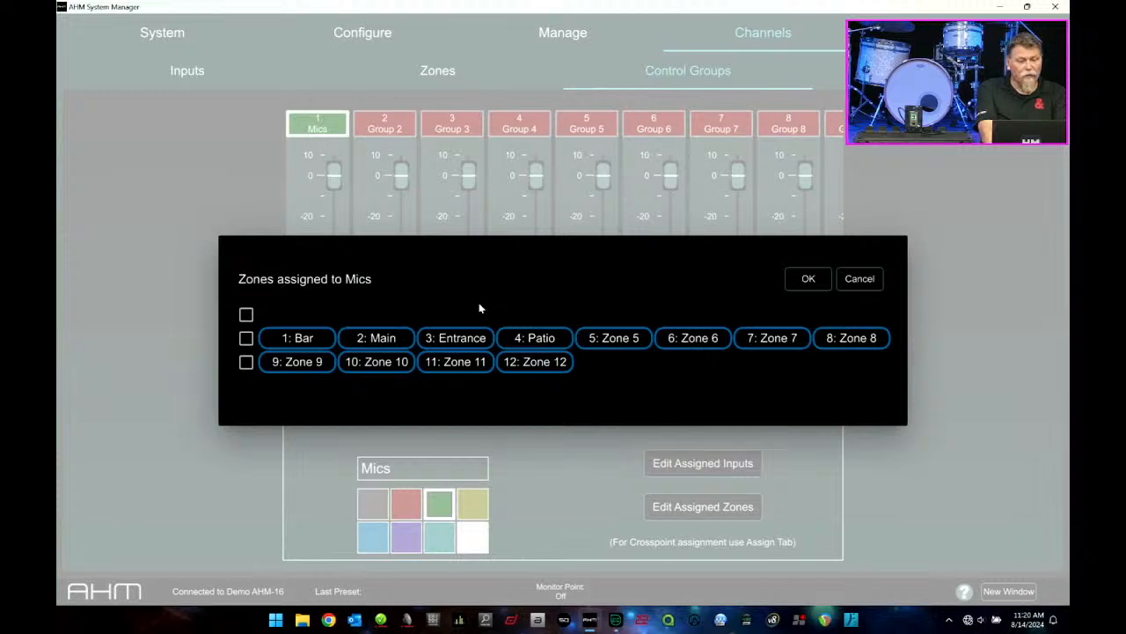
click(545, 341)
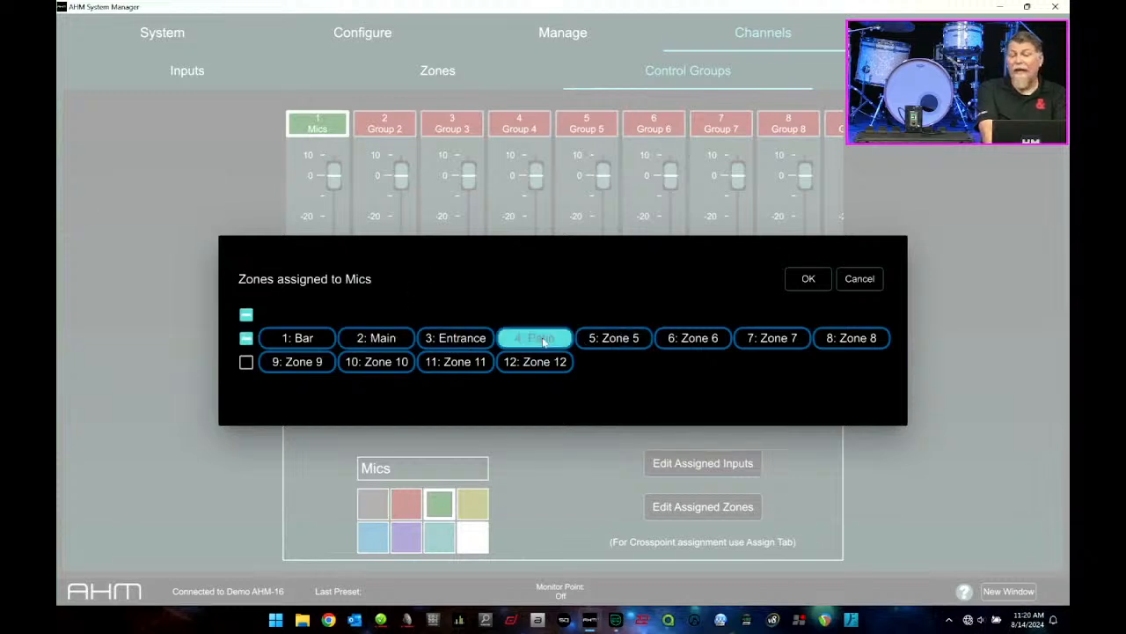
click(809, 279)
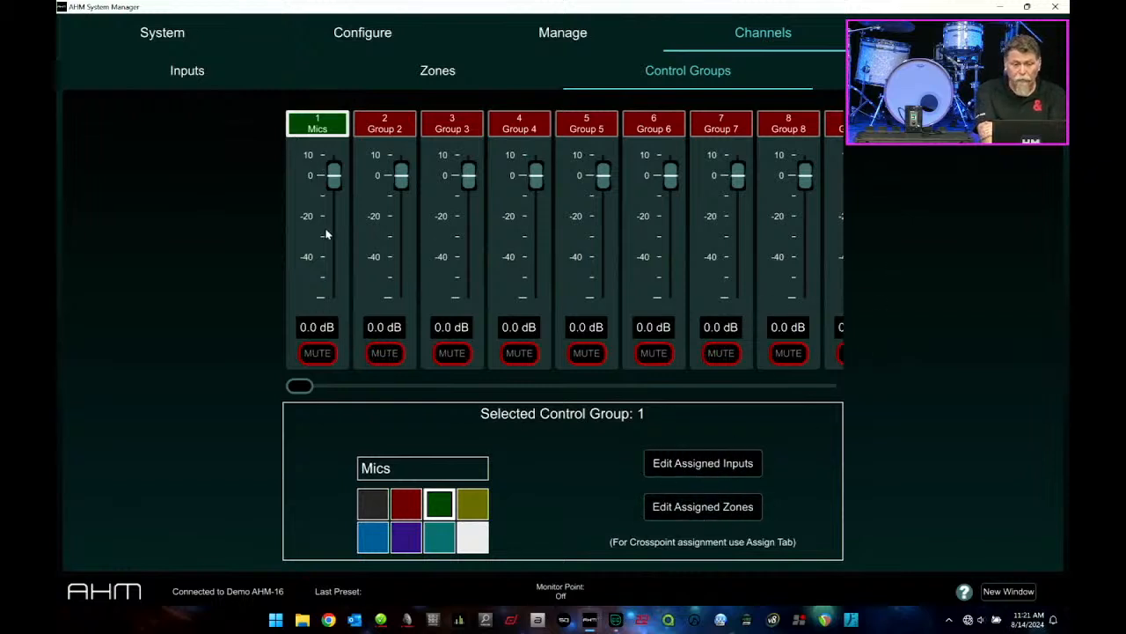
Check the Mics group's fader and its assigned zones, leaving the assignments as they are.
mouse_move(333, 182)
mouse_down()
mouse_move(334, 203)
mouse_move(335, 182)
mouse_up()
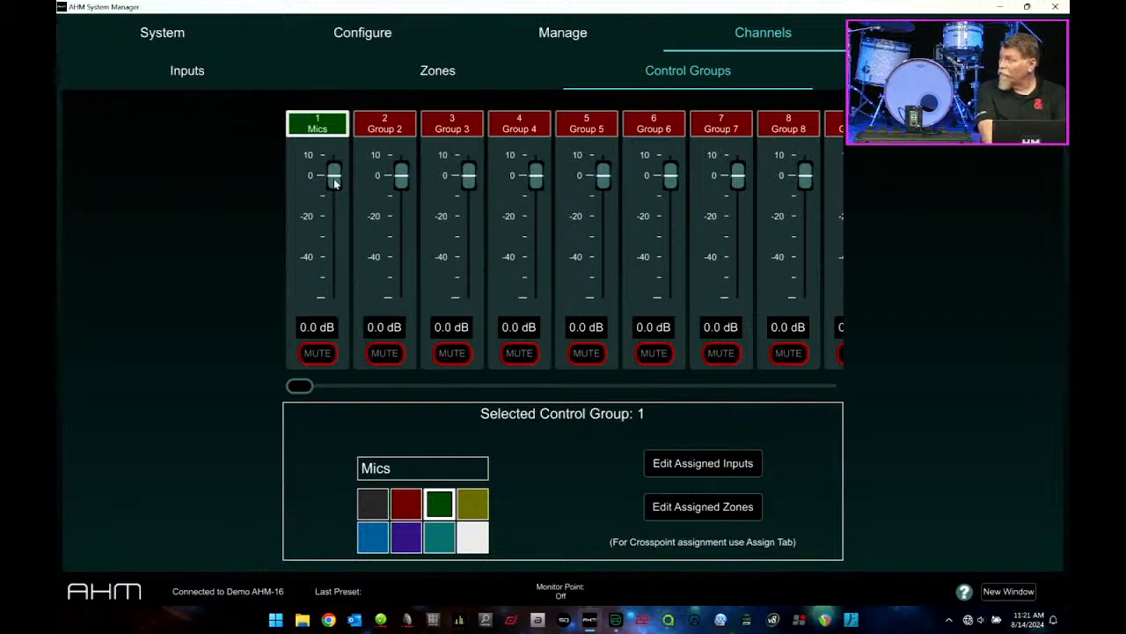
click(687, 510)
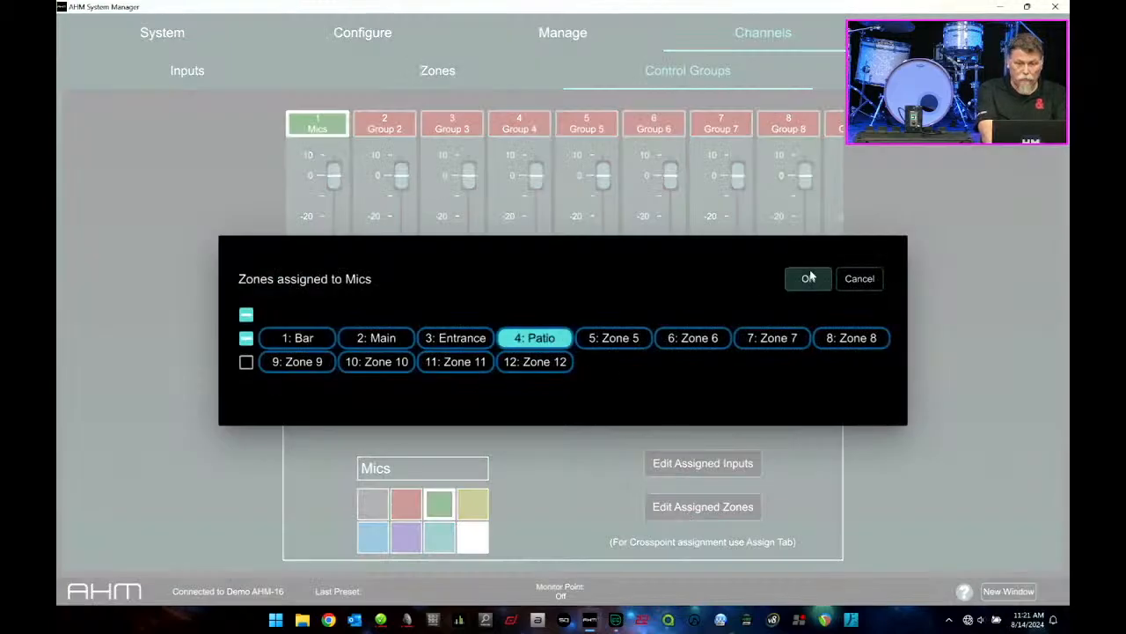
click(861, 279)
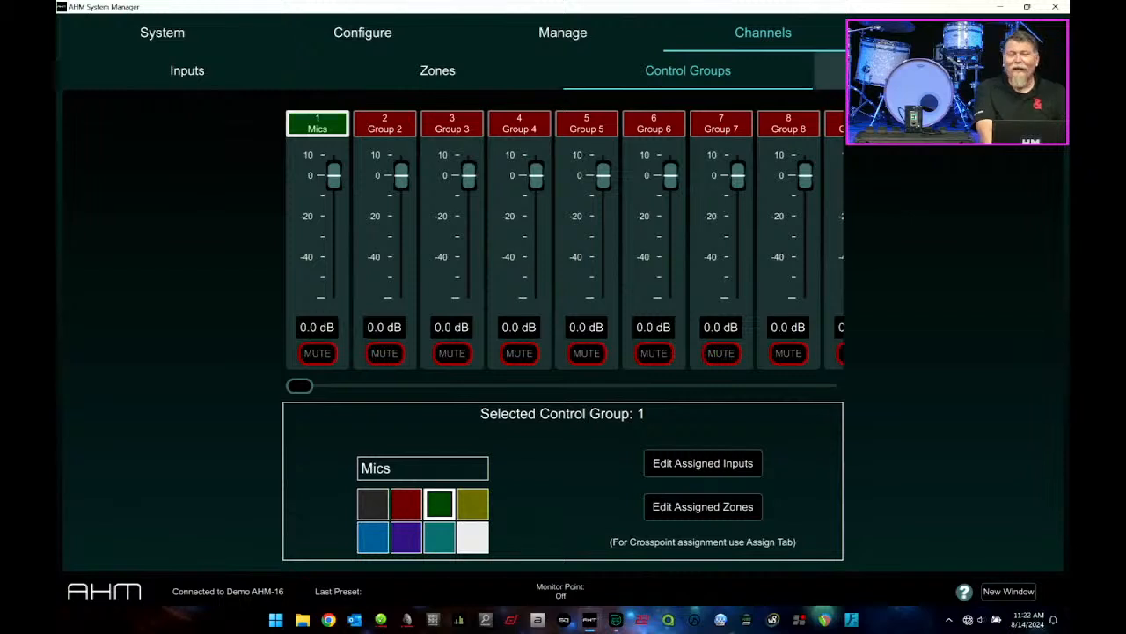
Open the input direct outs and review the global source options and the direct output faders.
click(938, 71)
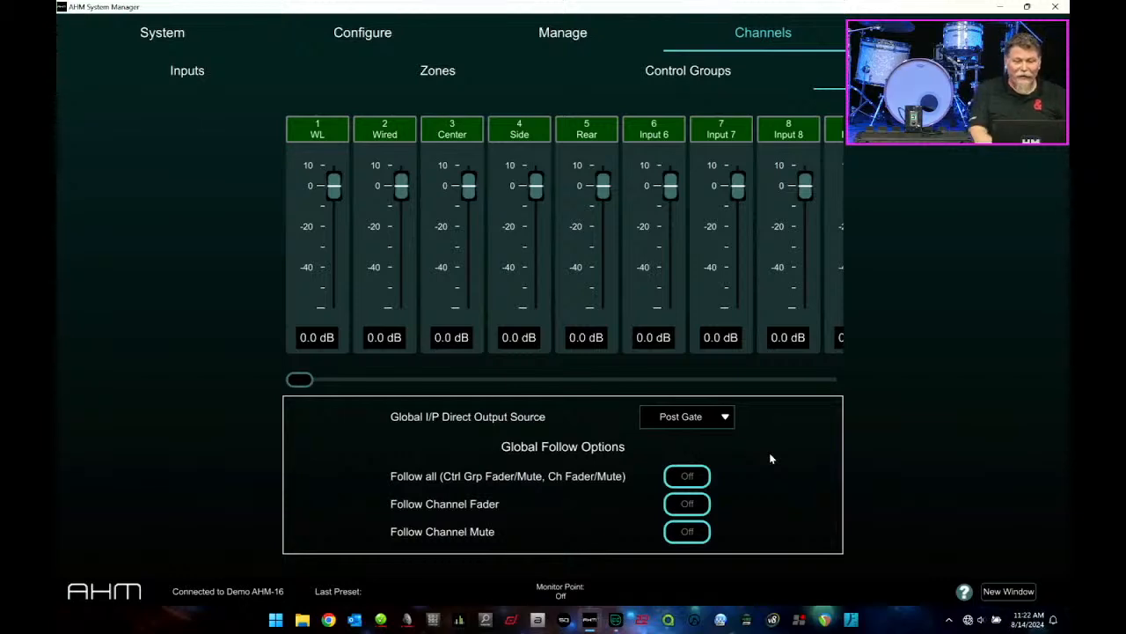
click(727, 417)
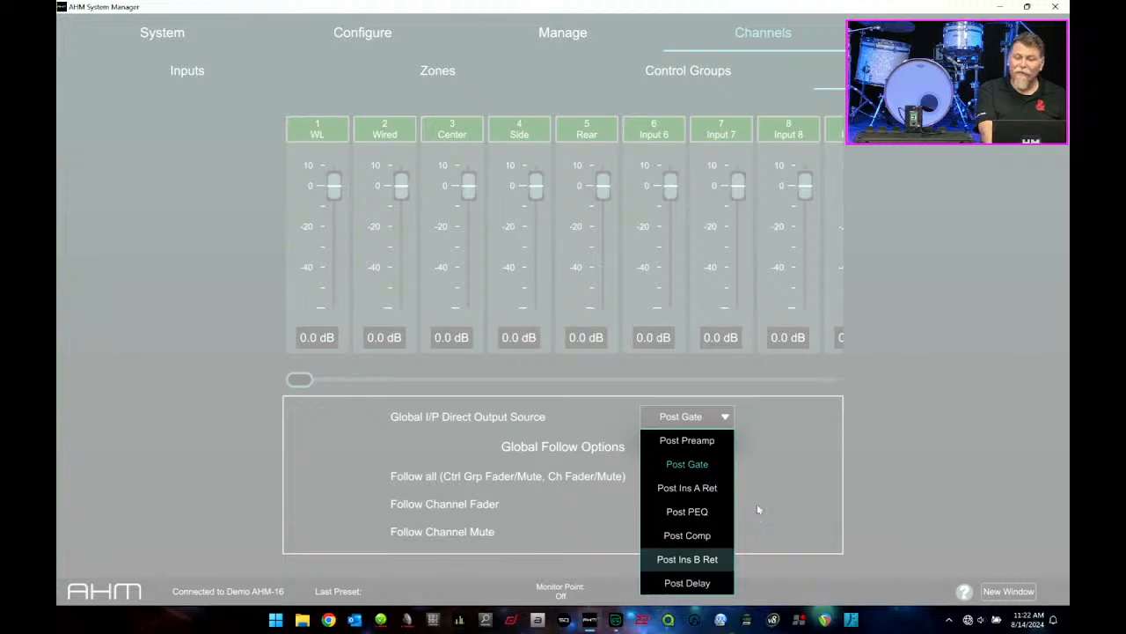
click(797, 451)
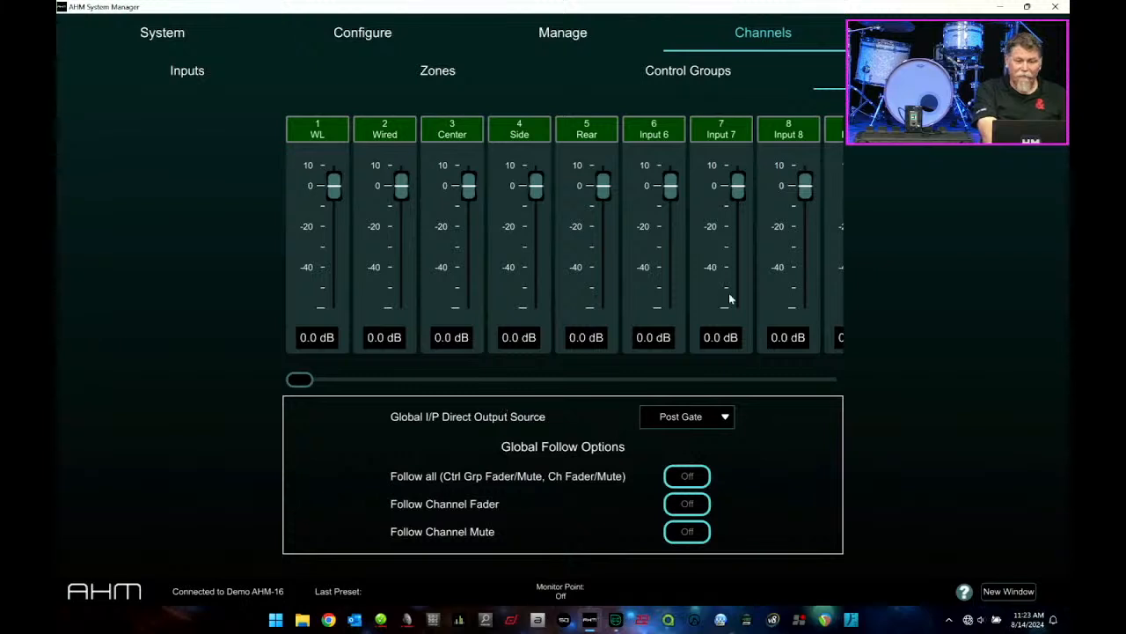
scroll(669, 308, right, 3)
scroll(647, 313, left, 3)
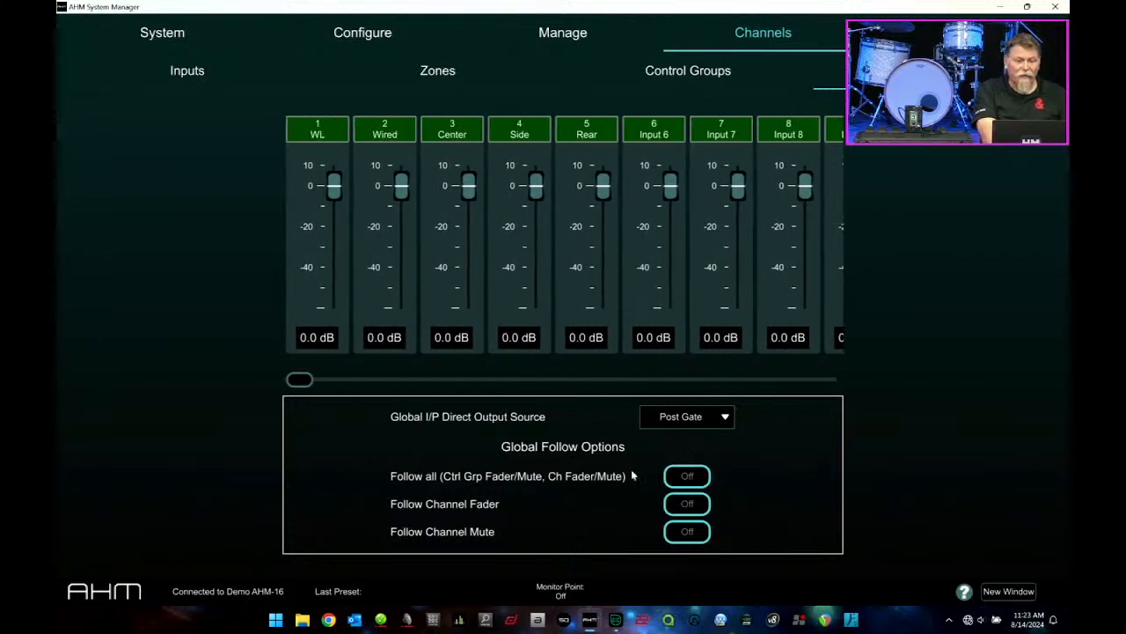
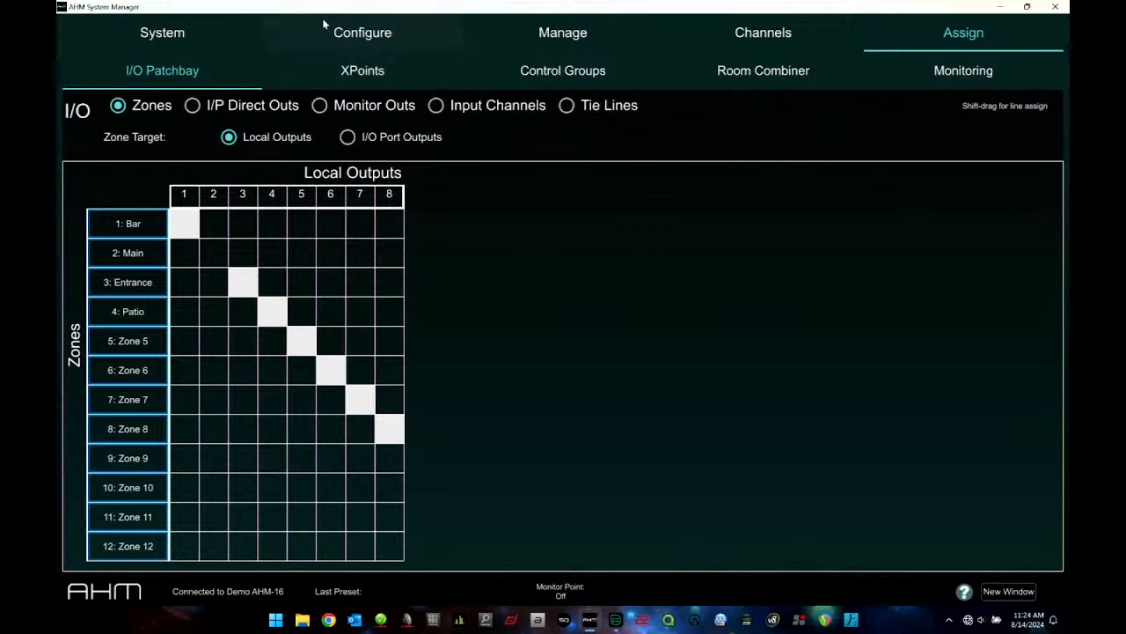
Assign the Center input to Zone 5 in the input-to-zone crosspoint grid and turn on the fader/mute display.
click(362, 70)
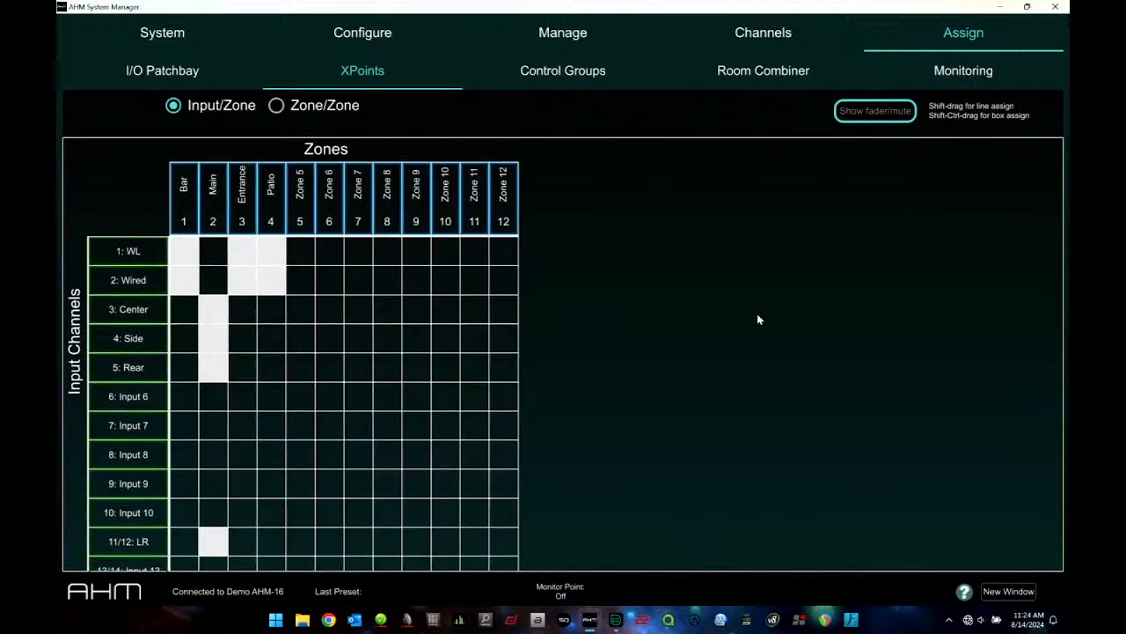
scroll(475, 396, down, 3)
scroll(475, 396, up, 3)
click(301, 317)
click(301, 317)
click(306, 316)
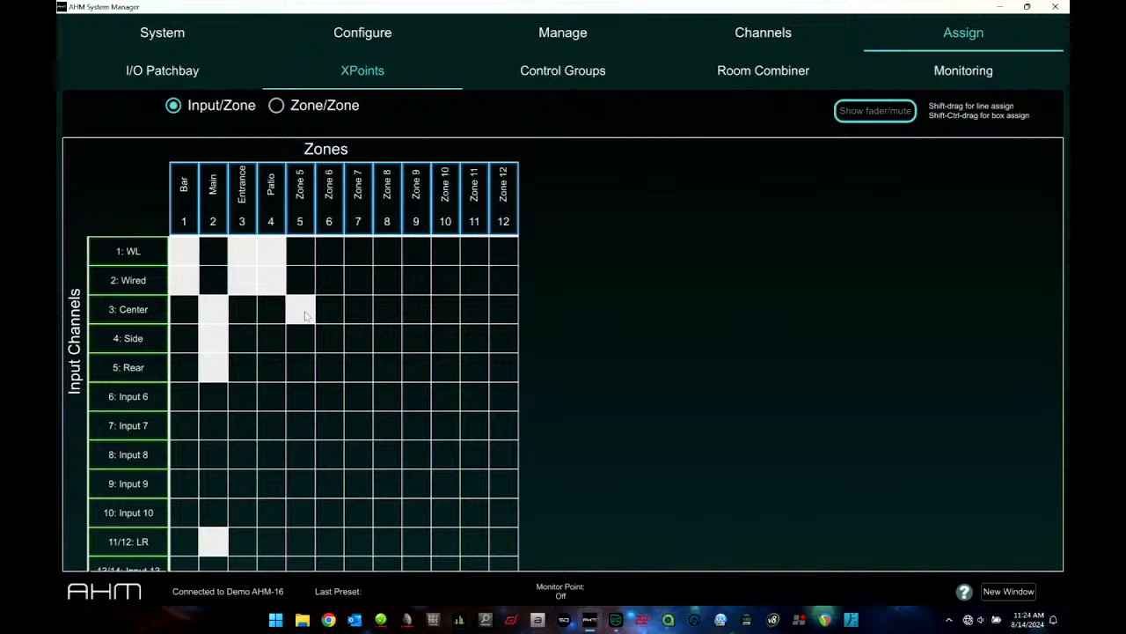
key(super+s)
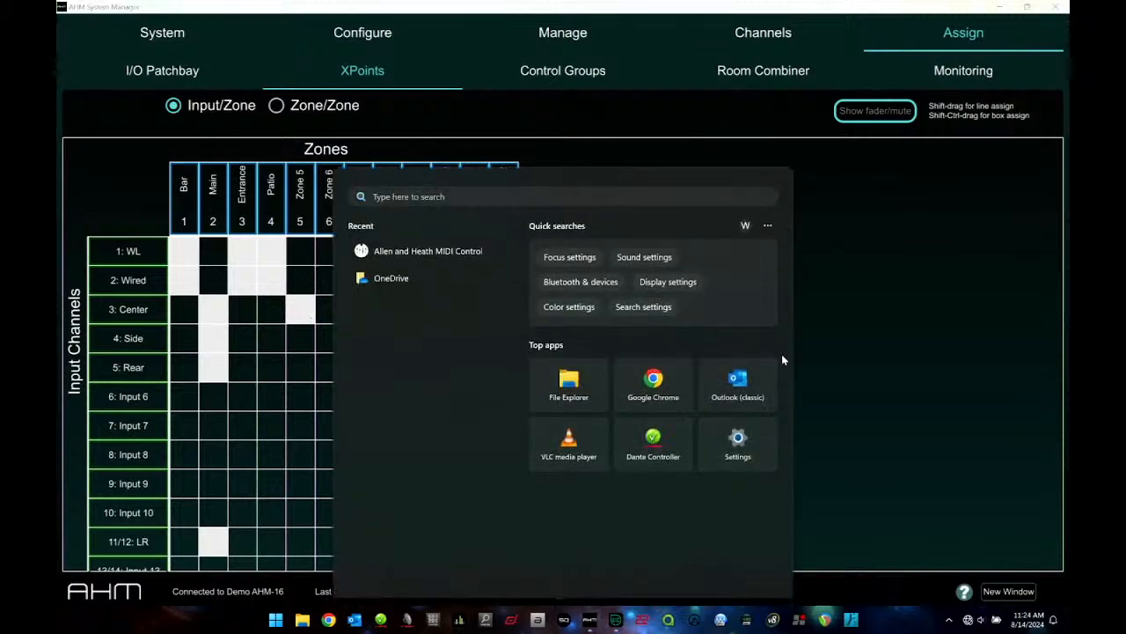
click(877, 345)
click(301, 315)
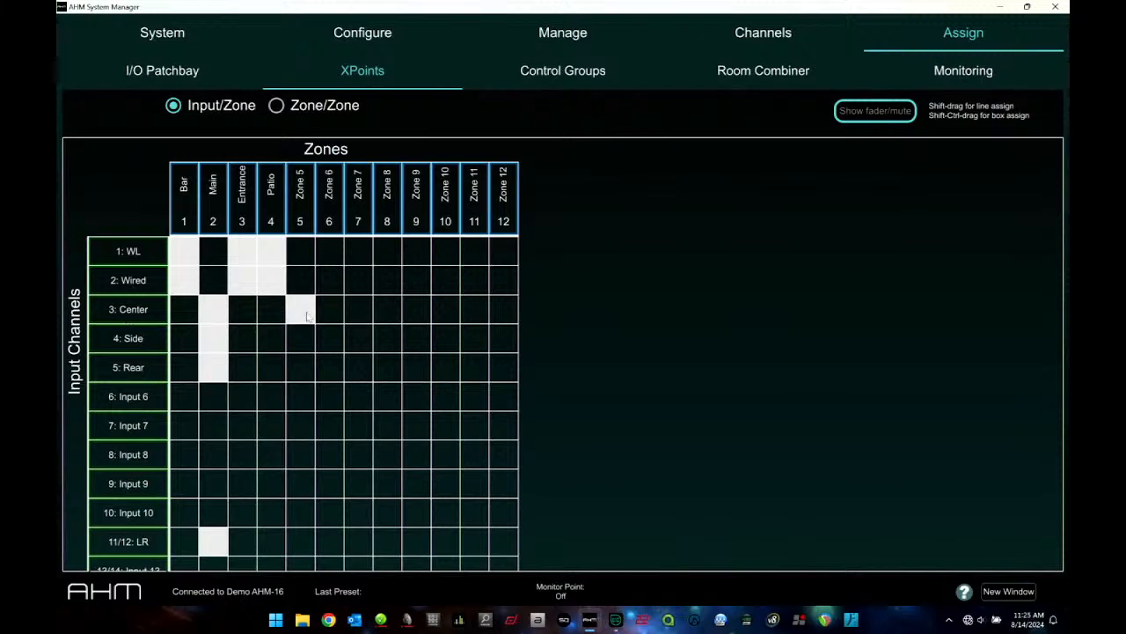
click(879, 112)
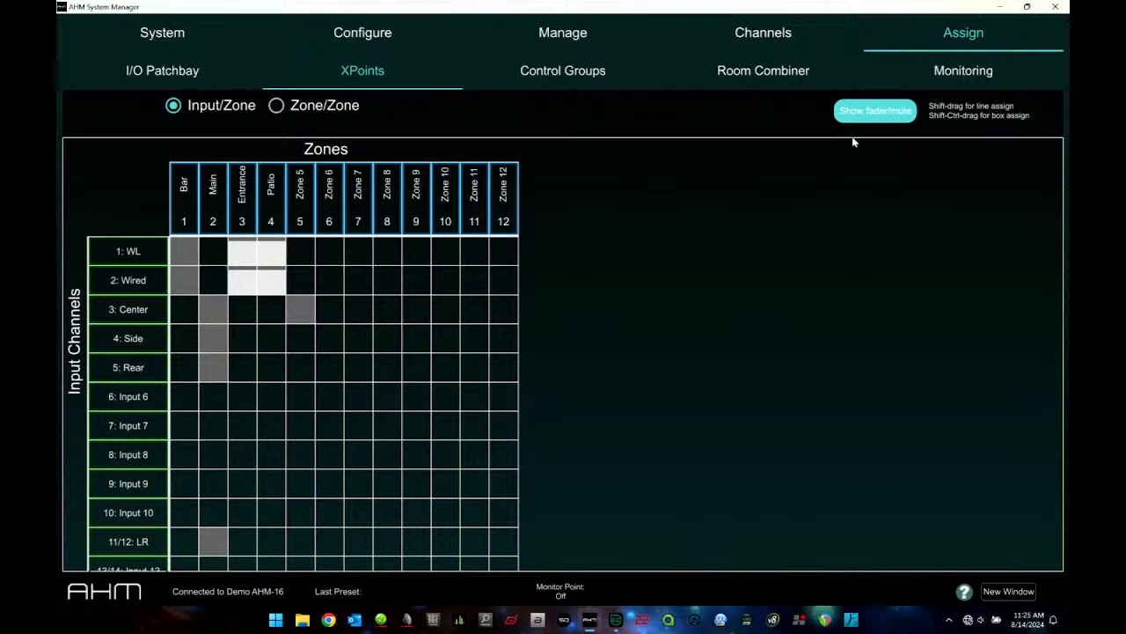
Turn off the crosspoint fader/mute display and compare the zone-to-zone grid with the input-to-zone grid.
click(875, 111)
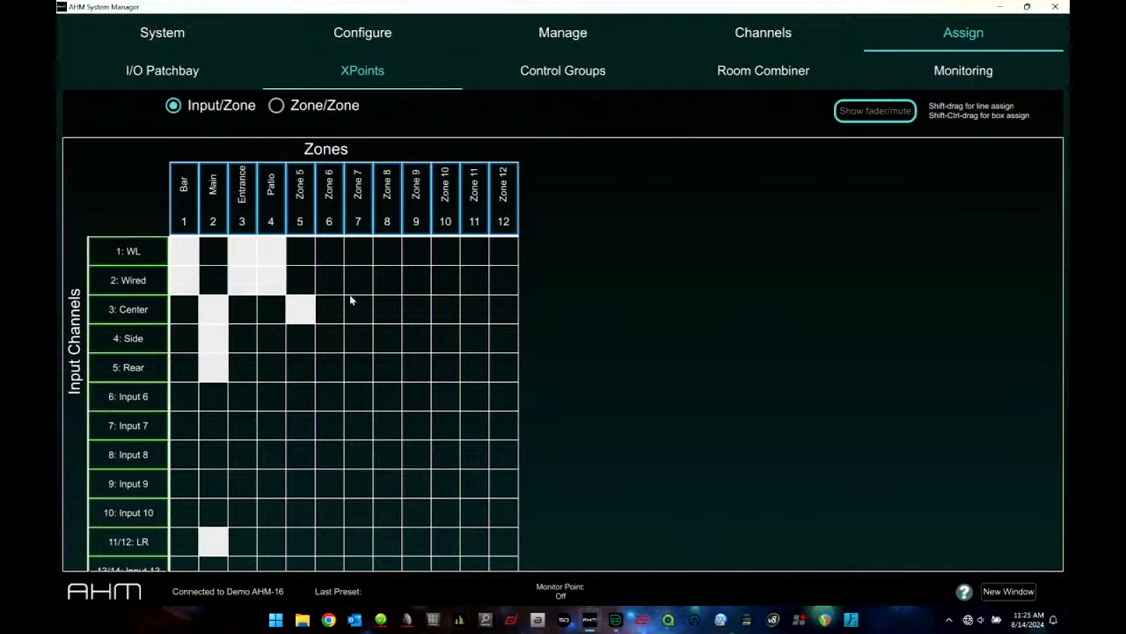
click(275, 105)
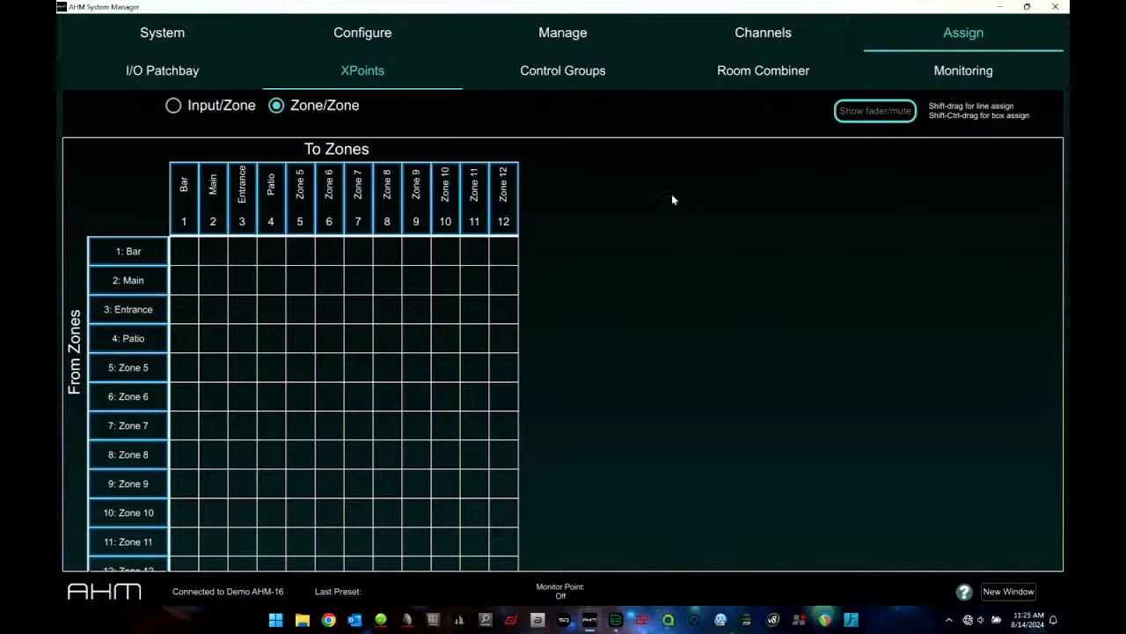
click(173, 105)
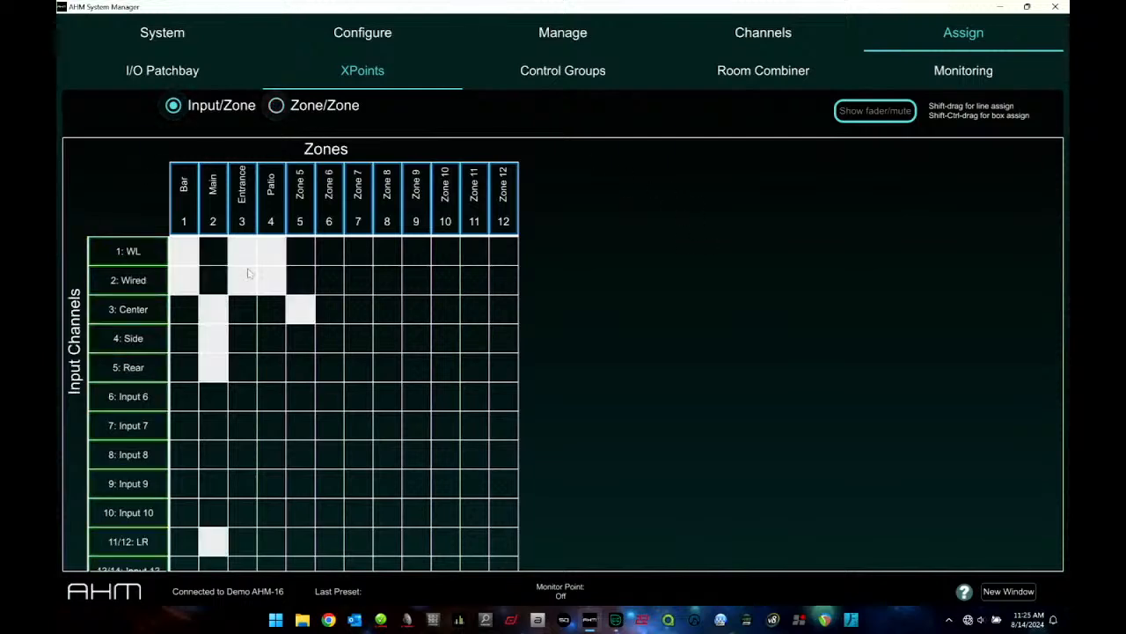
click(278, 107)
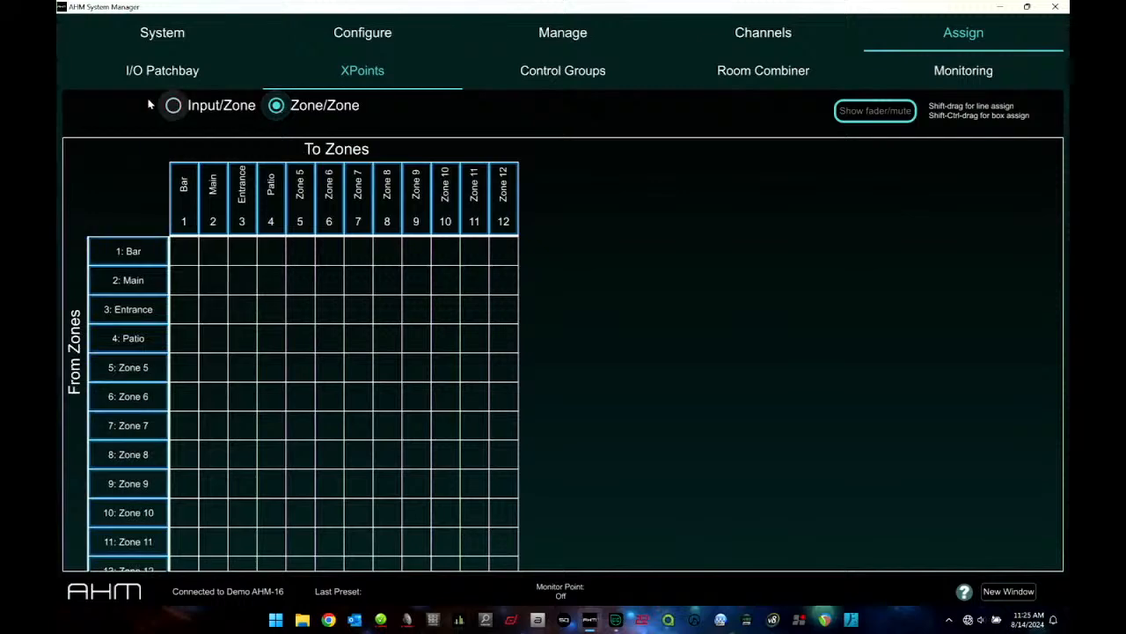
click(172, 105)
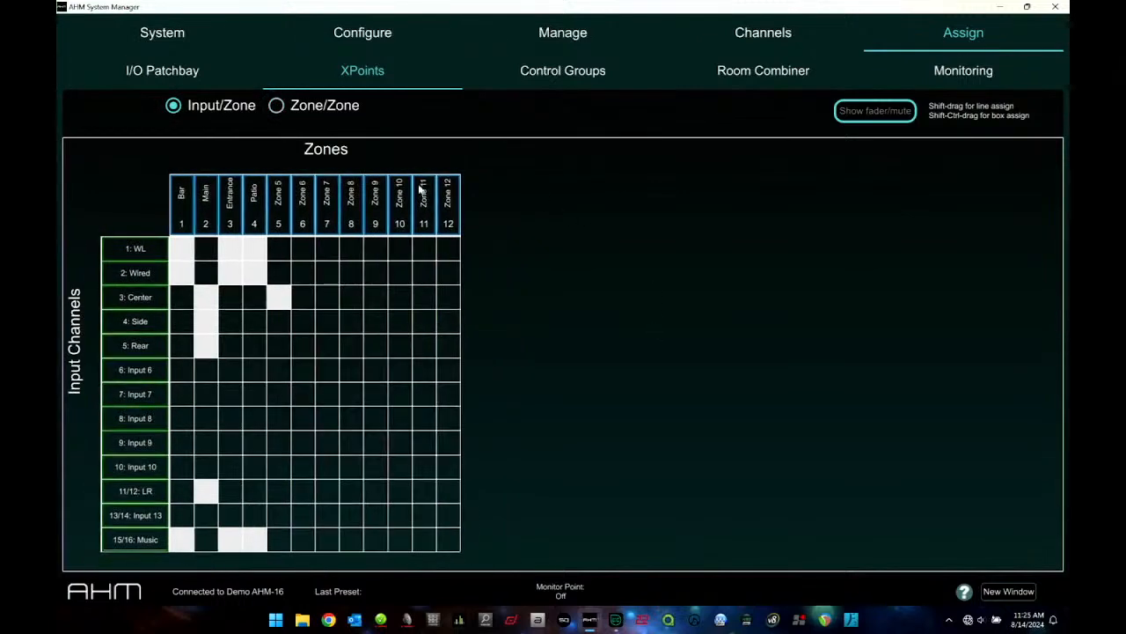
Try a diagonal line assignment of inputs Side through 13/14 to control groups 5 through 13, and clear those assignments again.
click(558, 84)
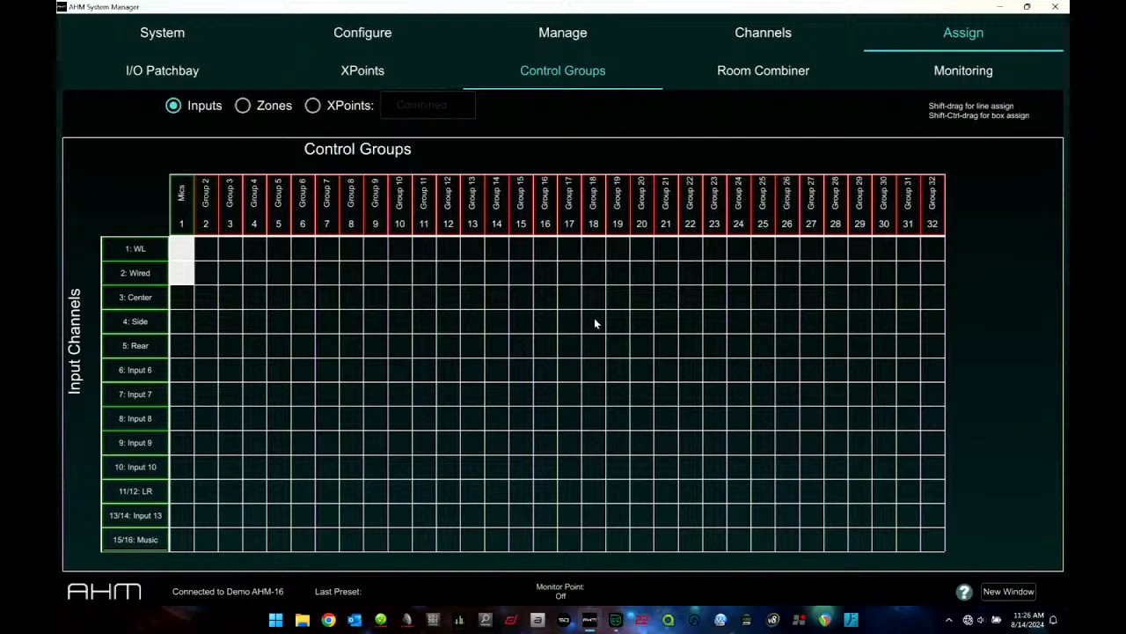
drag(279, 319, 476, 486)
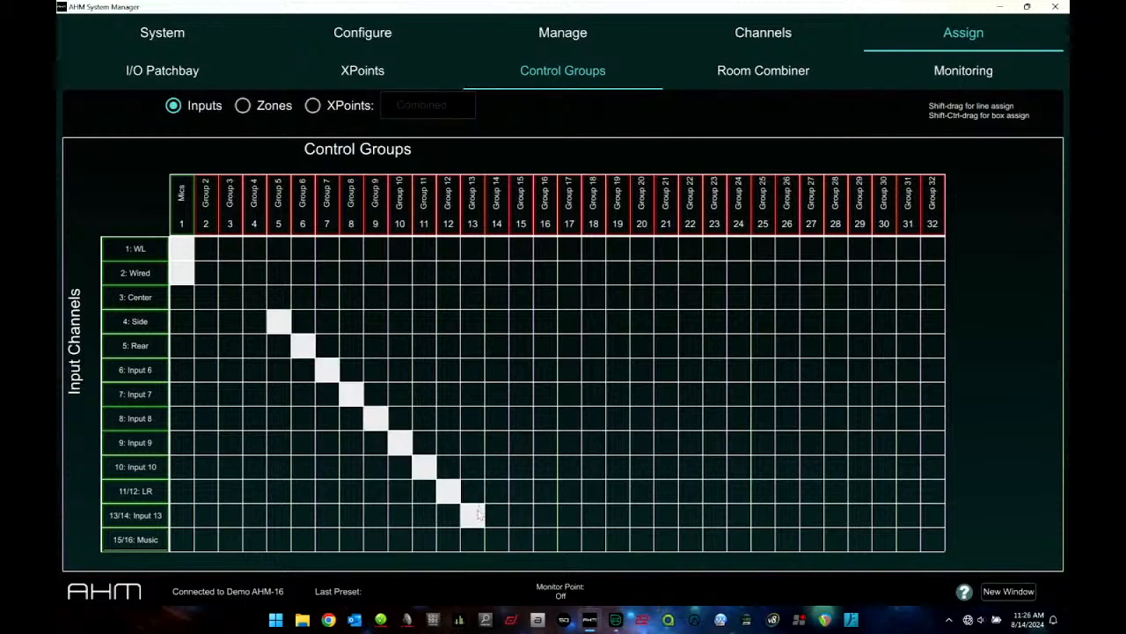
click(478, 514)
click(447, 489)
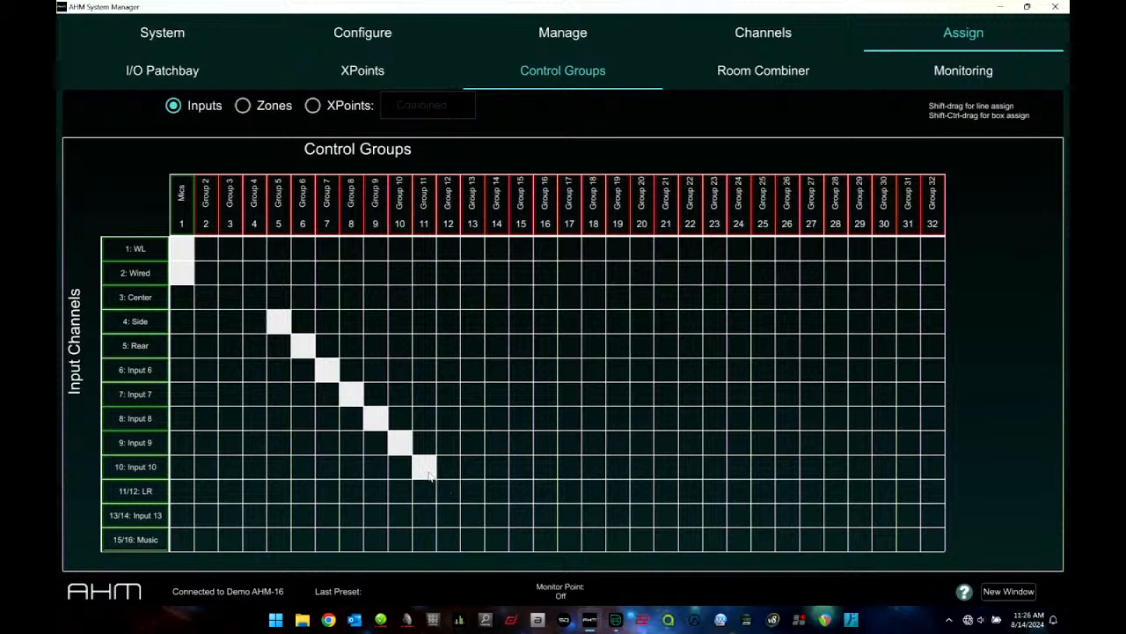
click(423, 466)
click(401, 441)
click(352, 395)
click(332, 374)
click(308, 350)
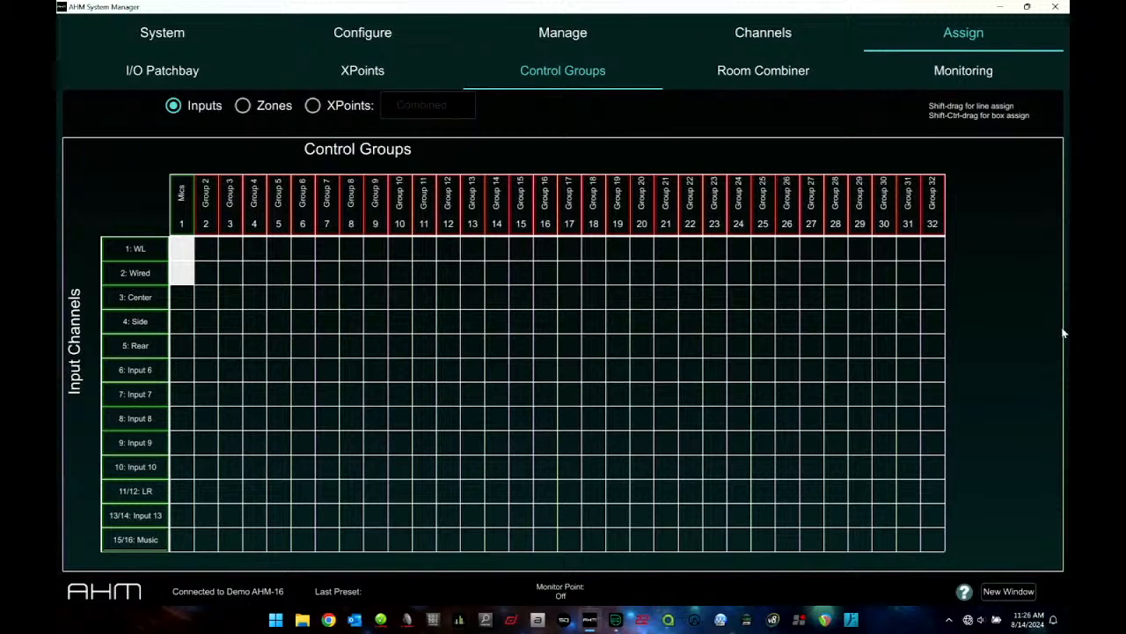
Look over the control group assignment grids for zones and crosspoints, and return to the inputs grid.
click(288, 107)
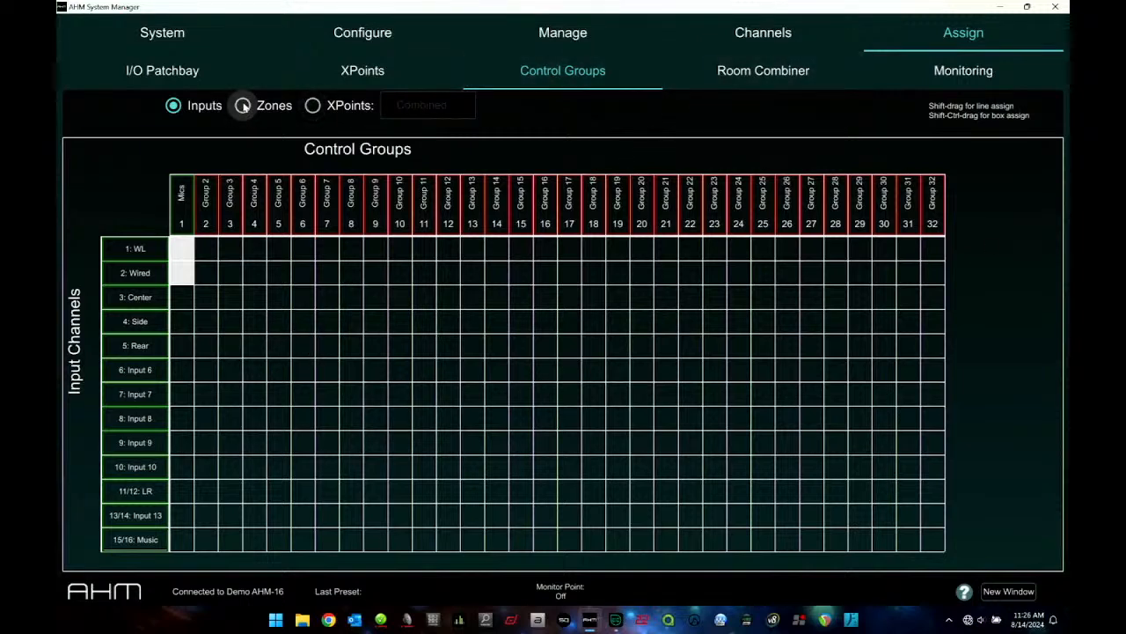
click(314, 106)
click(246, 106)
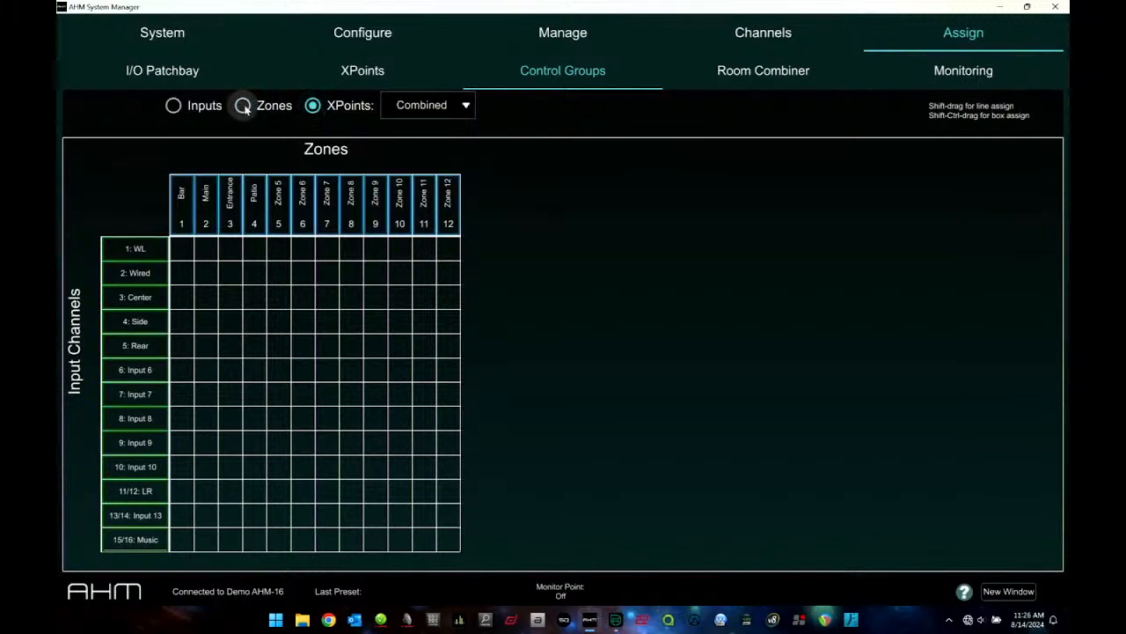
click(196, 106)
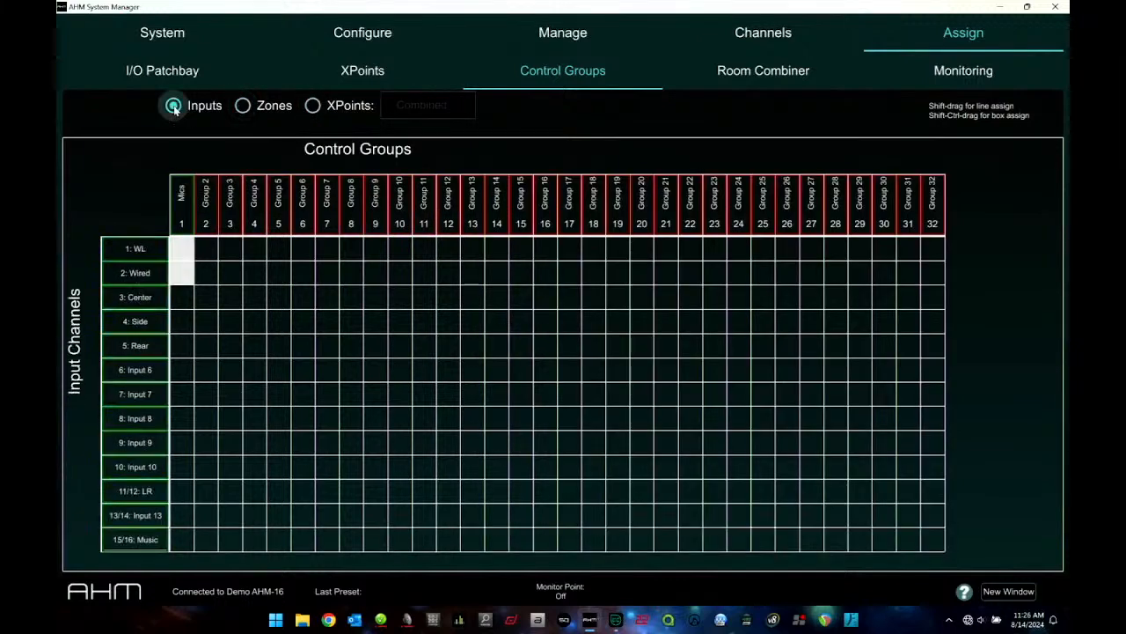
Start a room combiner layout with Room 1 in the grid's upper-left cell, and assign Room 1 to the Bar zone.
click(752, 70)
click(572, 520)
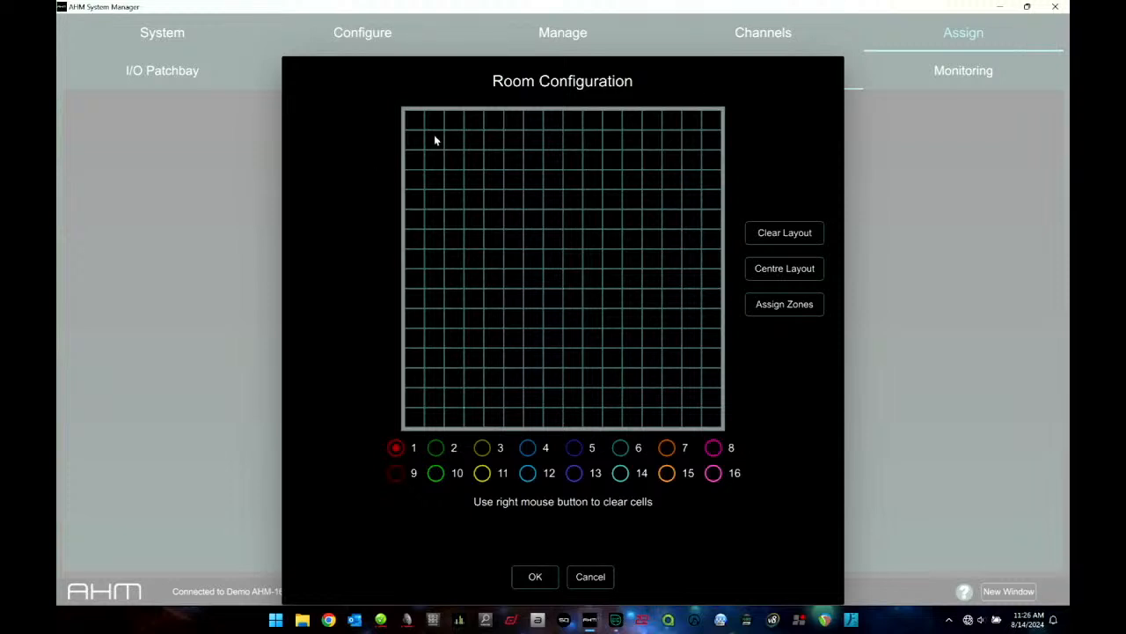
click(414, 121)
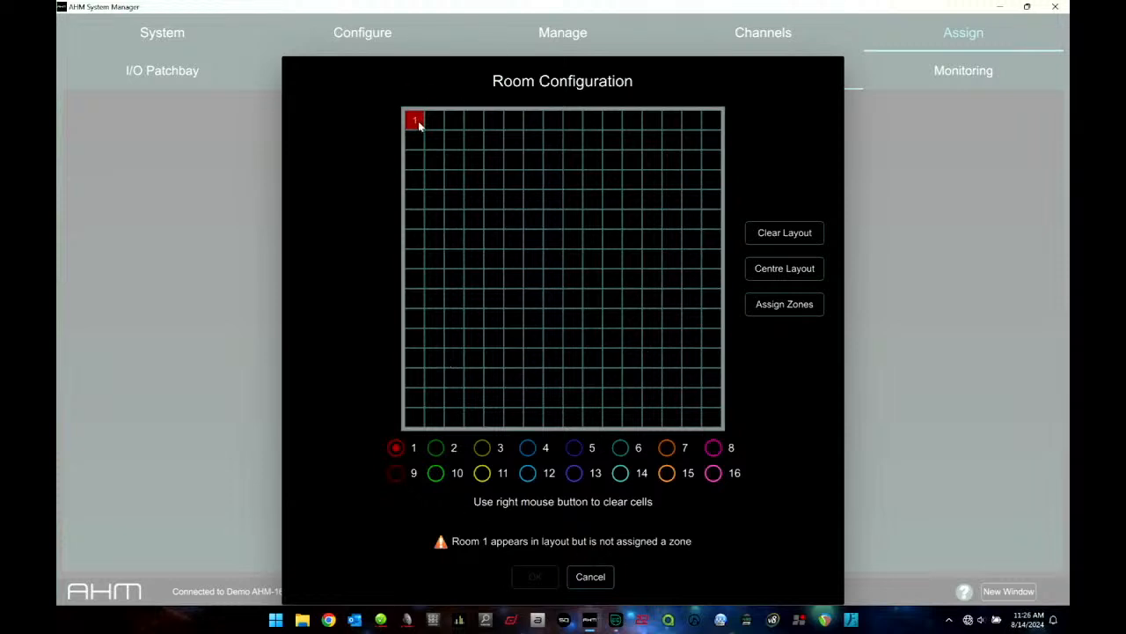
click(785, 305)
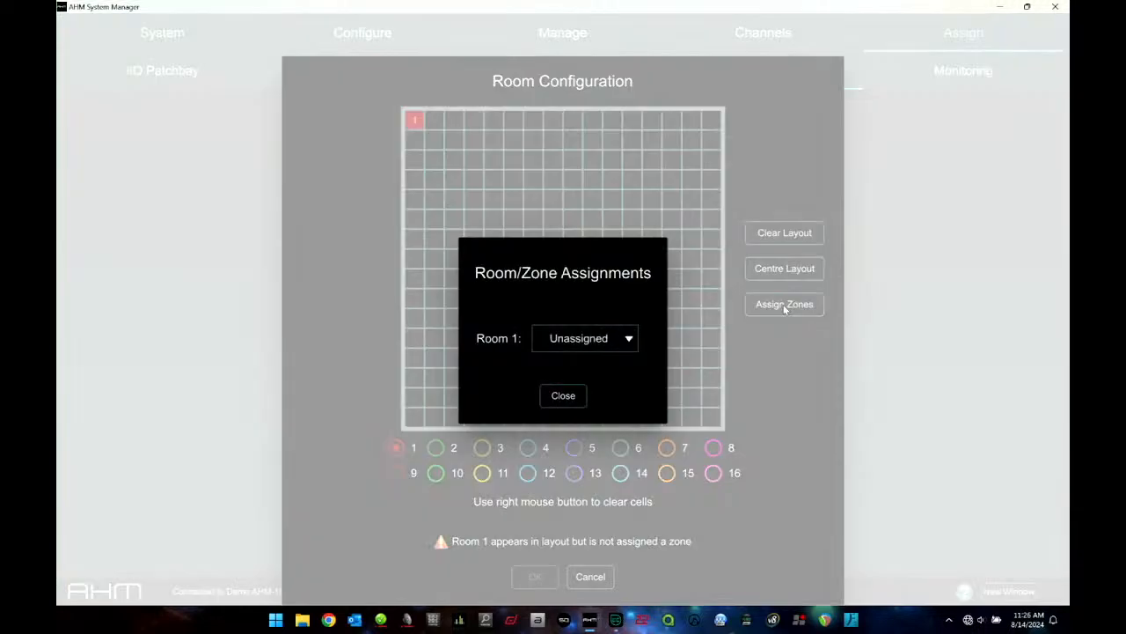
click(632, 337)
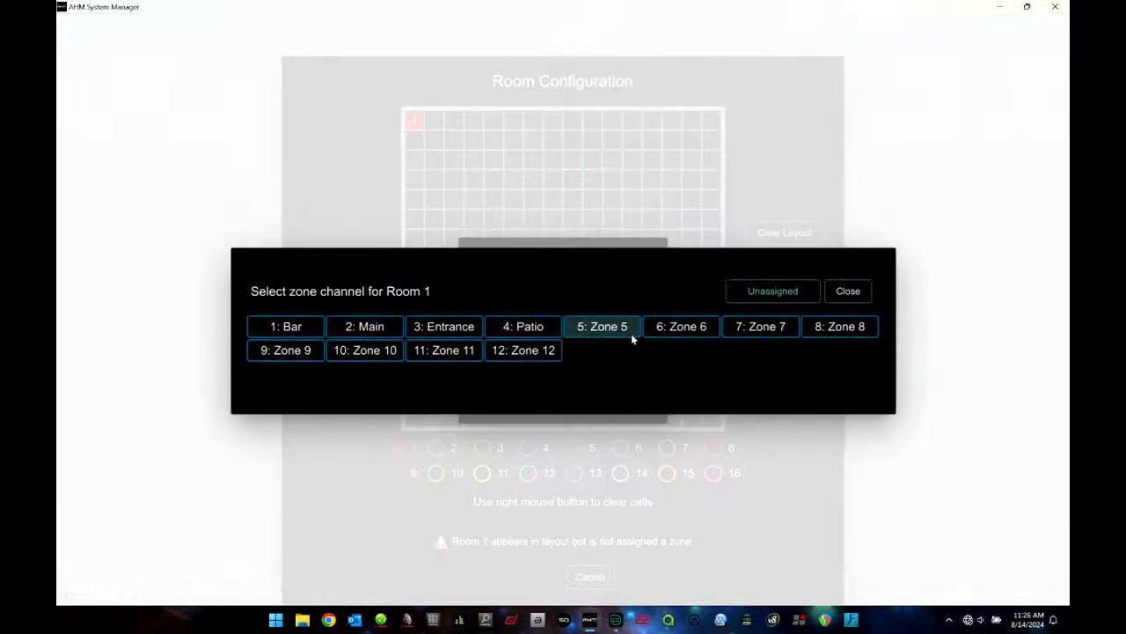
click(299, 327)
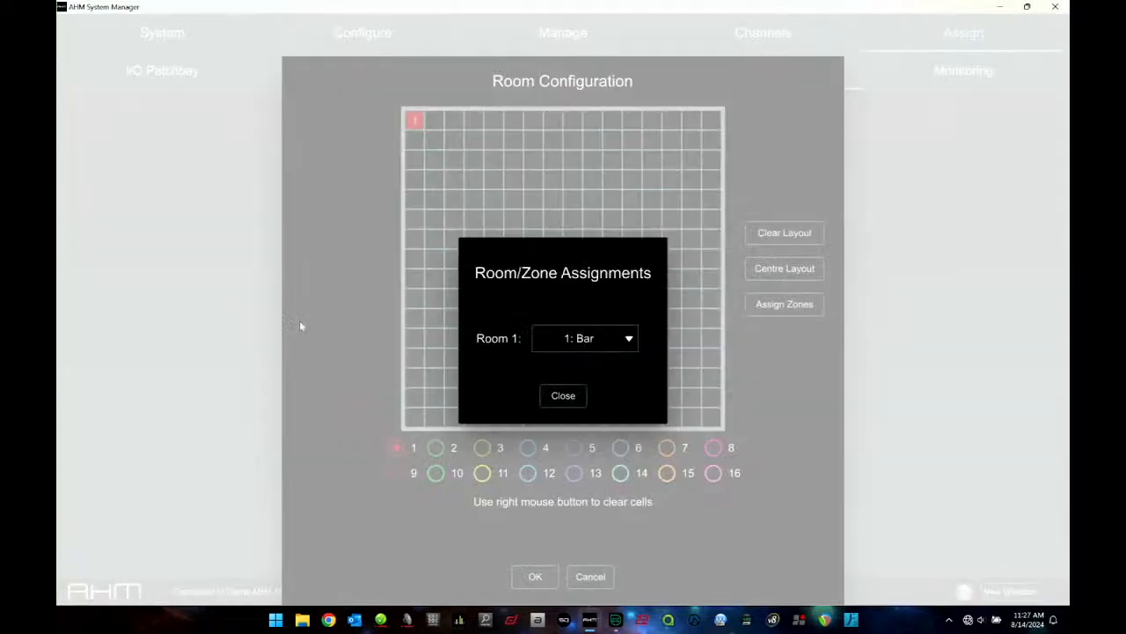
click(562, 397)
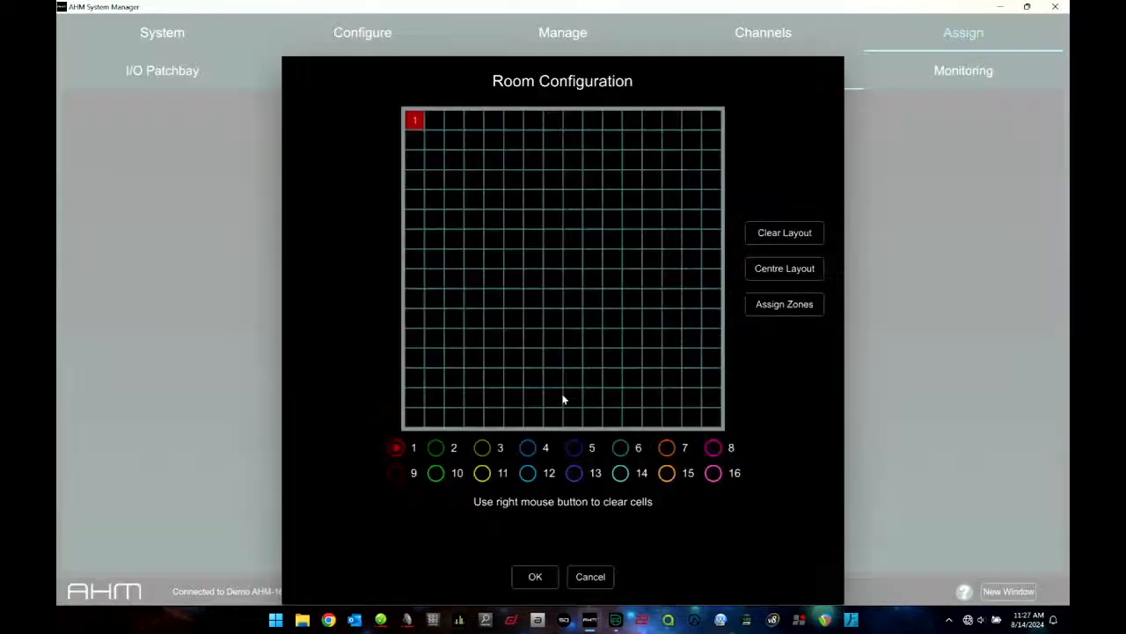
Add Room 2 in the cell directly beside Room 1 and assign it to the Main zone.
click(437, 449)
click(438, 120)
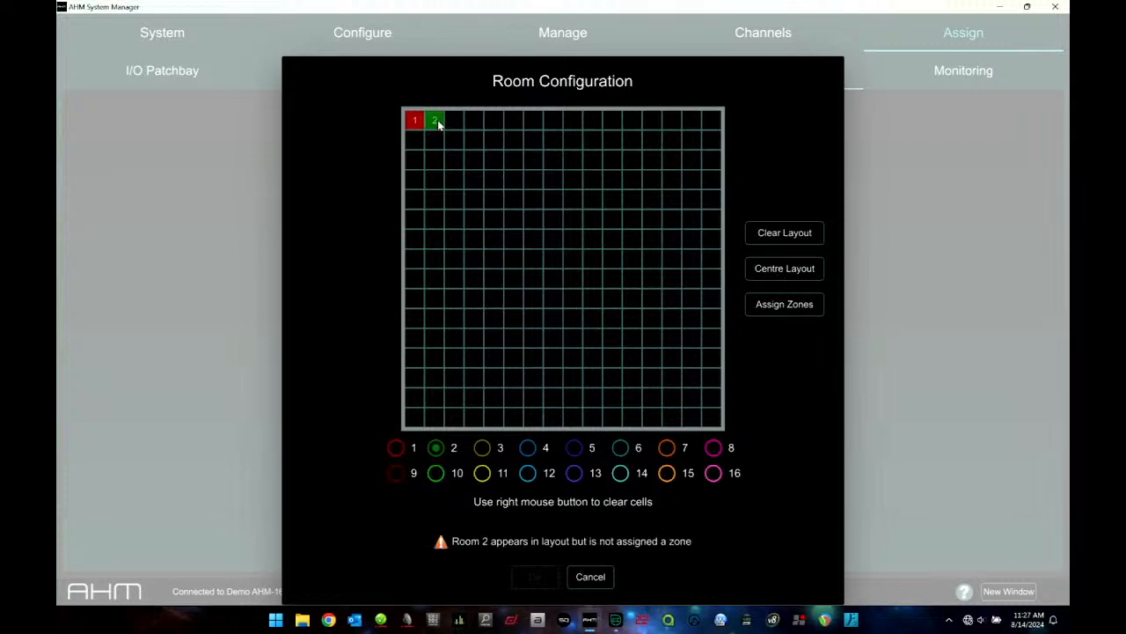
click(793, 306)
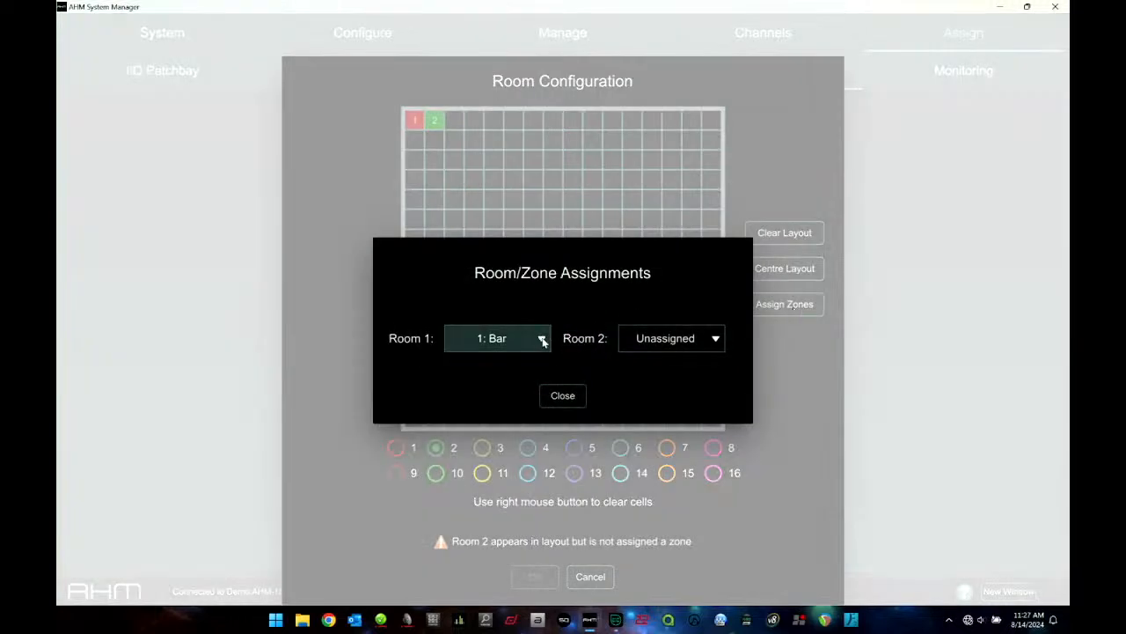
click(700, 339)
click(385, 325)
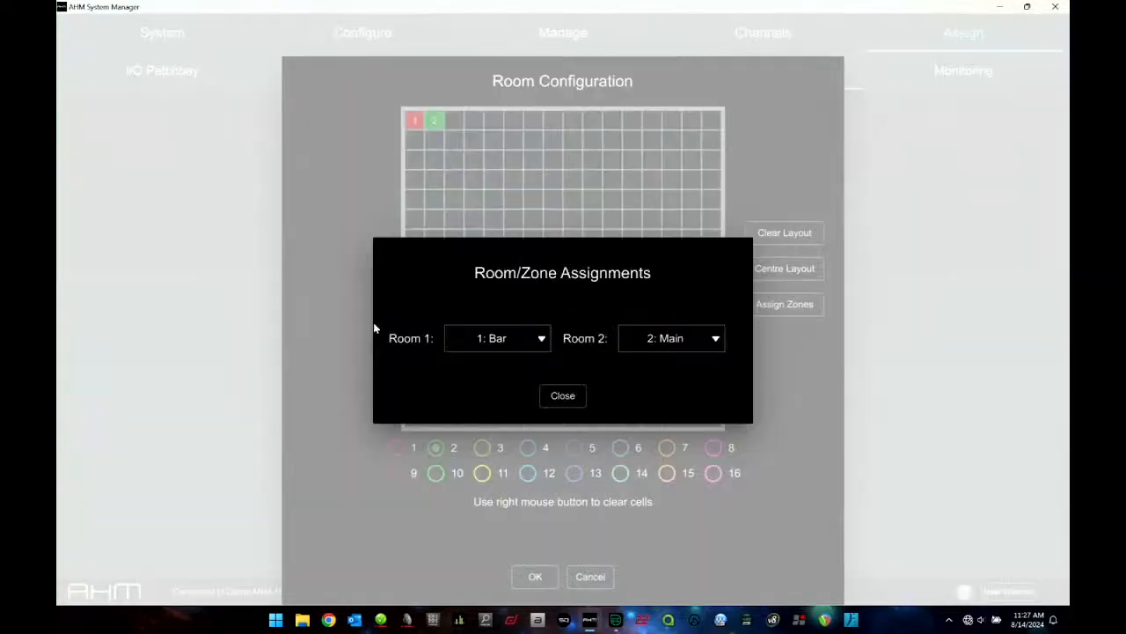
click(556, 398)
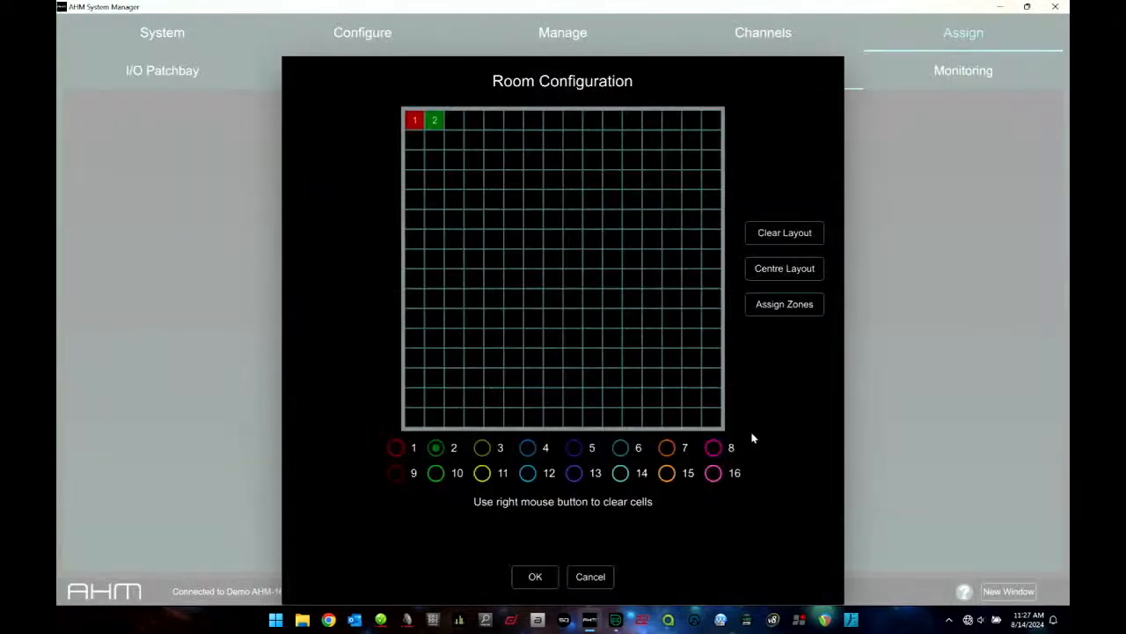
Centre and apply the room layout, and test the 1+2 party wall, leaving Bar and Main combined.
click(798, 272)
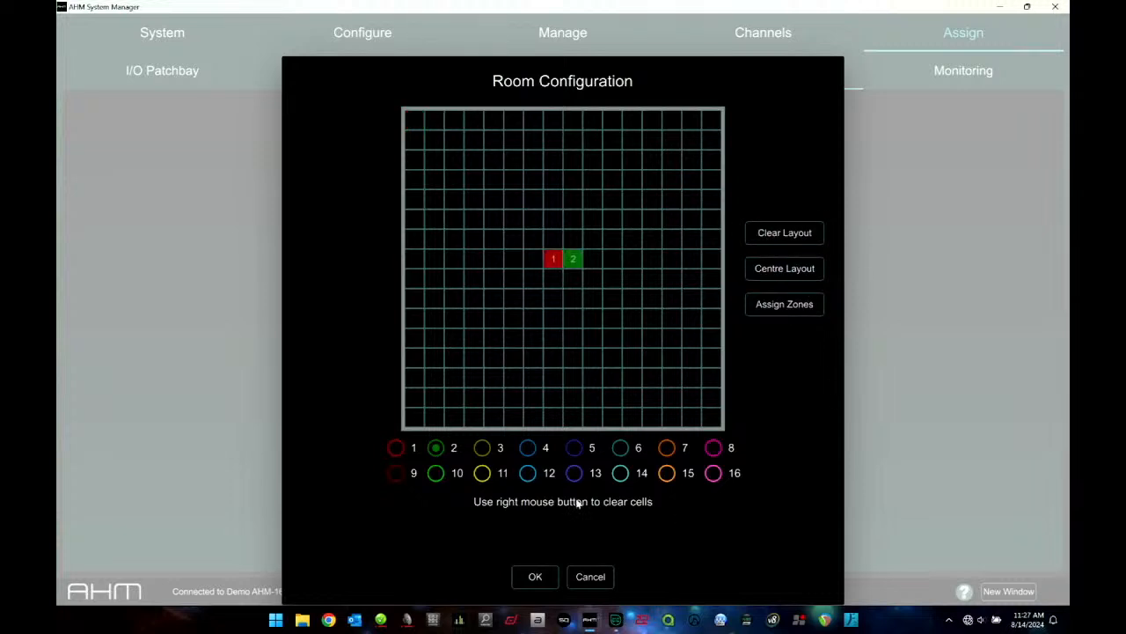
click(531, 581)
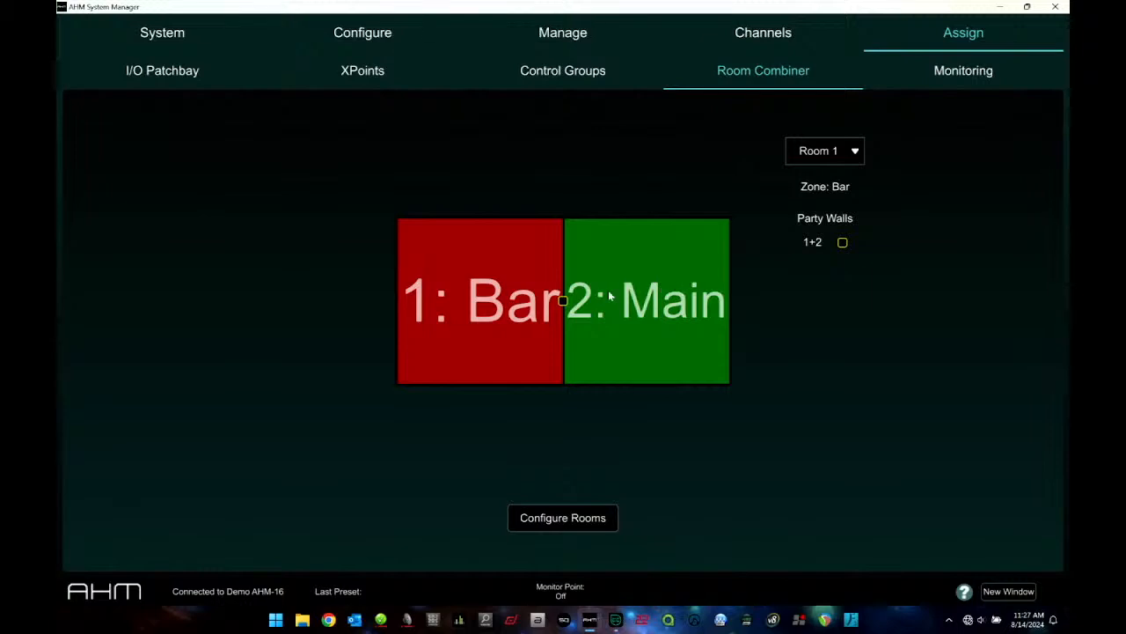
click(842, 243)
click(842, 243)
click(843, 243)
click(842, 243)
click(843, 243)
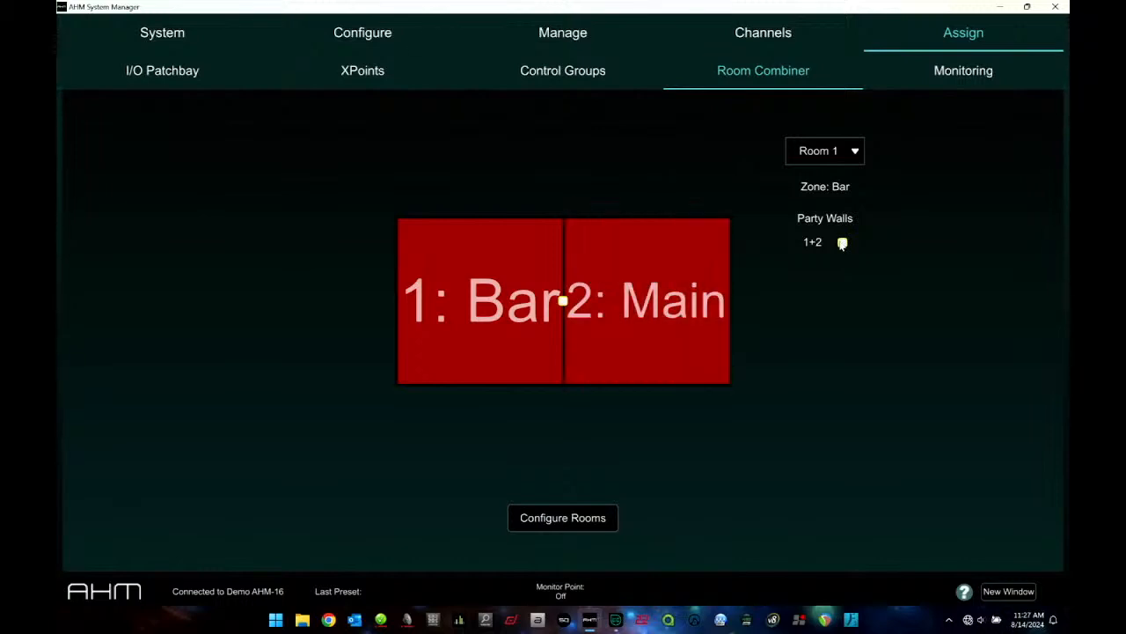
click(842, 243)
click(842, 243)
Redraw the room layout with Room 2 as a 7-by-6-cell ring and Room 1 filling its 5-by-4-cell interior.
click(568, 516)
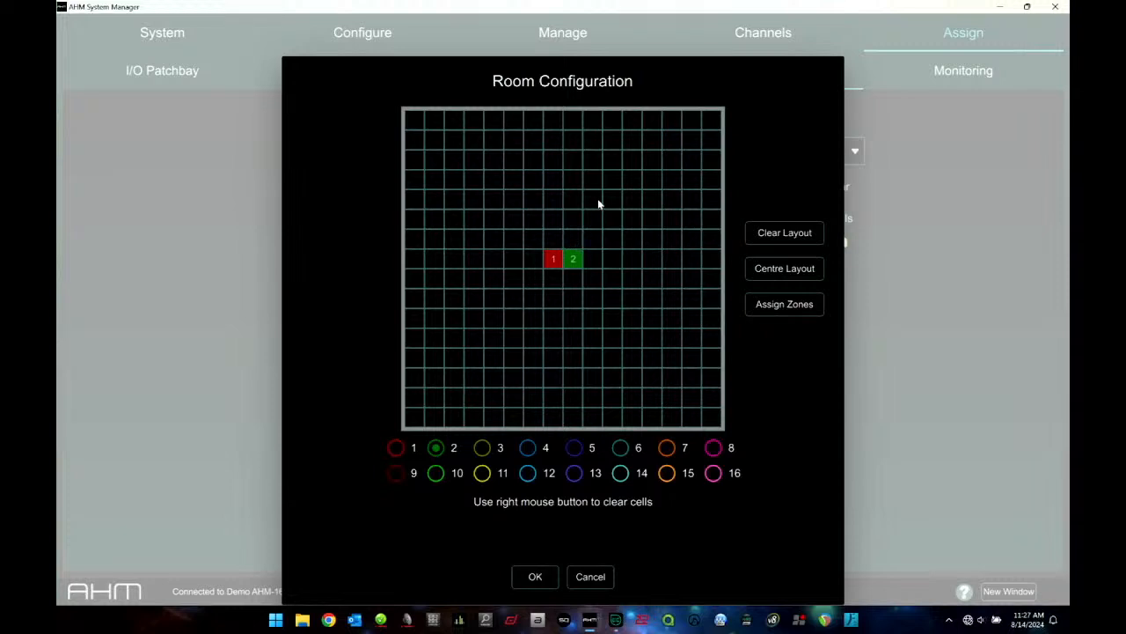
mouse_move(598, 202)
mouse_down()
mouse_move(514, 200)
mouse_move(510, 302)
mouse_move(610, 258)
mouse_move(607, 211)
mouse_up()
click(490, 300)
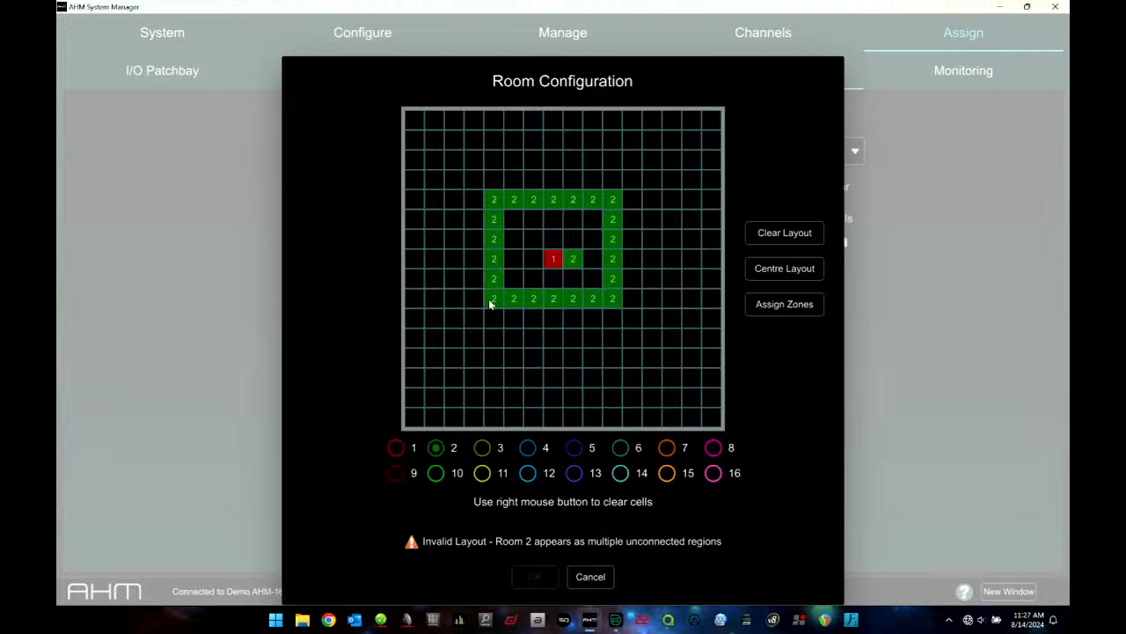
click(396, 447)
click(569, 256)
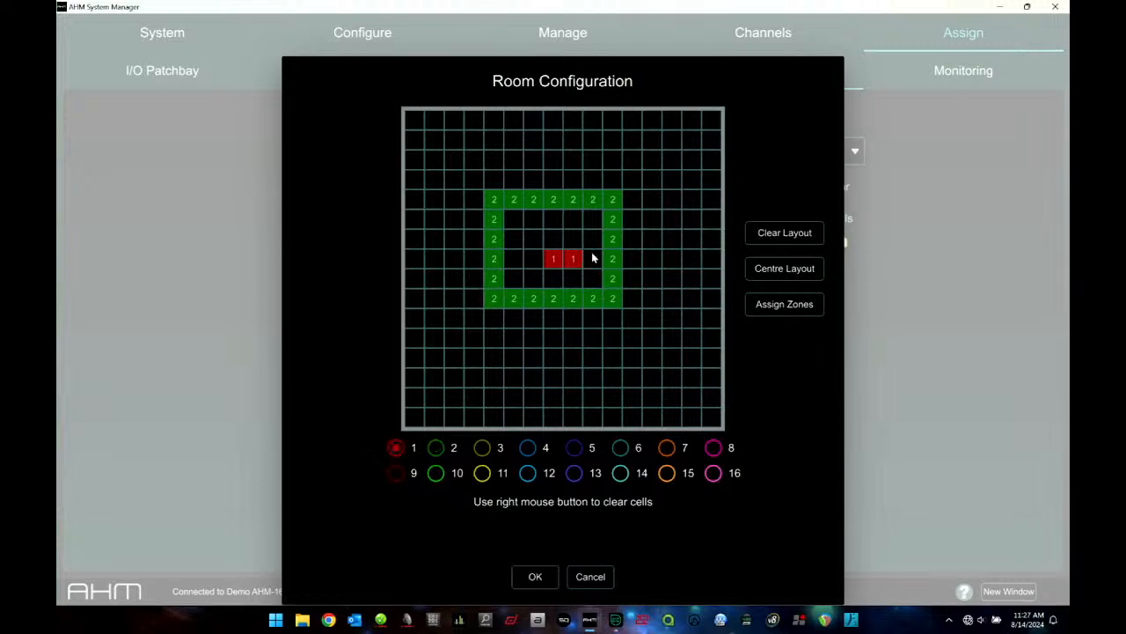
mouse_move(591, 255)
mouse_down()
mouse_move(591, 281)
mouse_move(519, 281)
mouse_move(516, 225)
mouse_move(584, 226)
mouse_move(595, 238)
mouse_move(539, 238)
mouse_up()
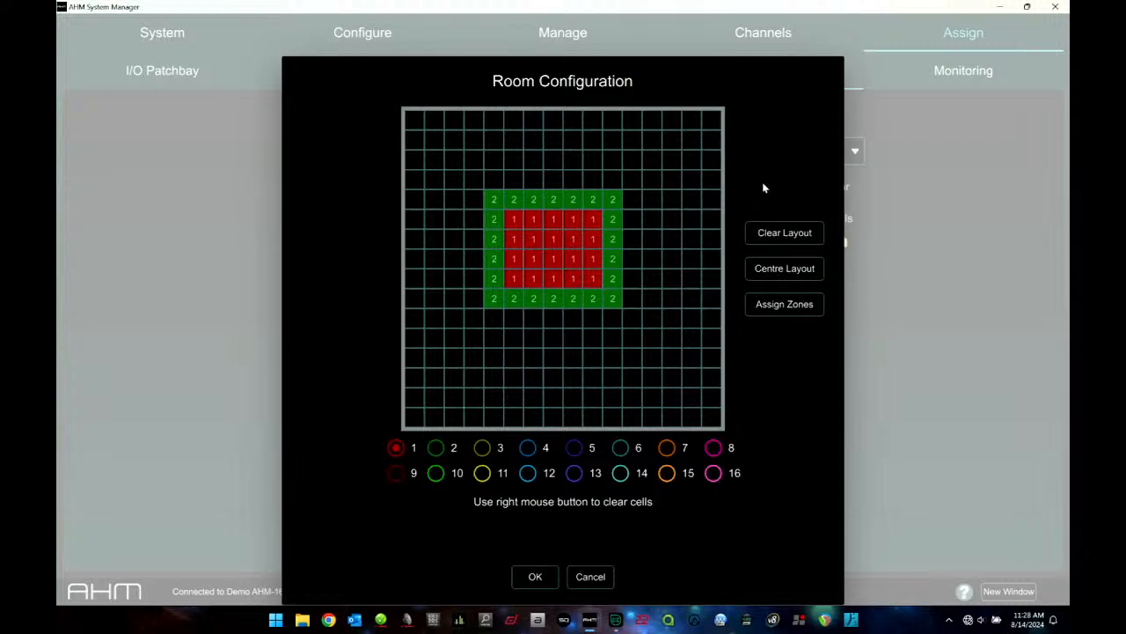
click(531, 577)
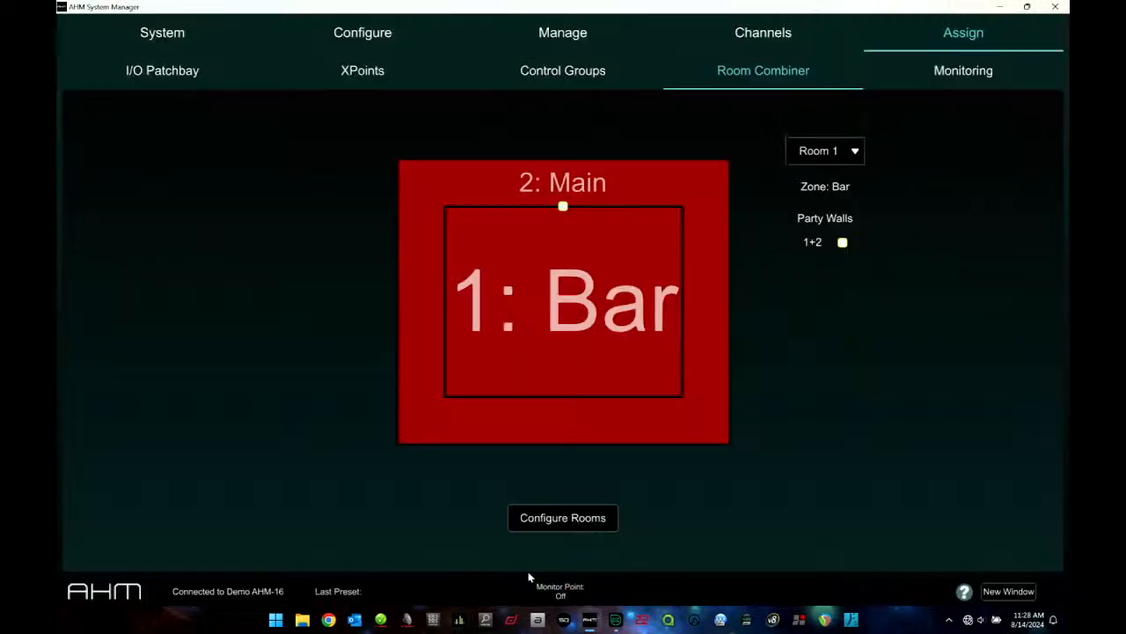
Separate Bar and Main at party wall 1+2, and check Room 2's zone and party walls before returning to Room 1.
click(842, 243)
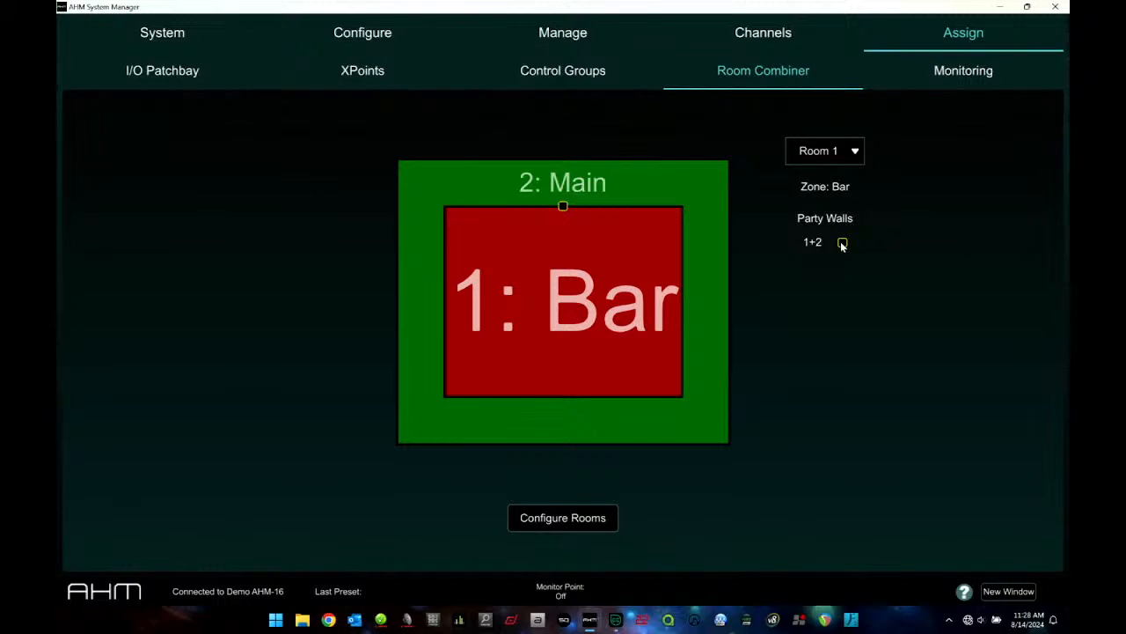
click(855, 151)
click(825, 206)
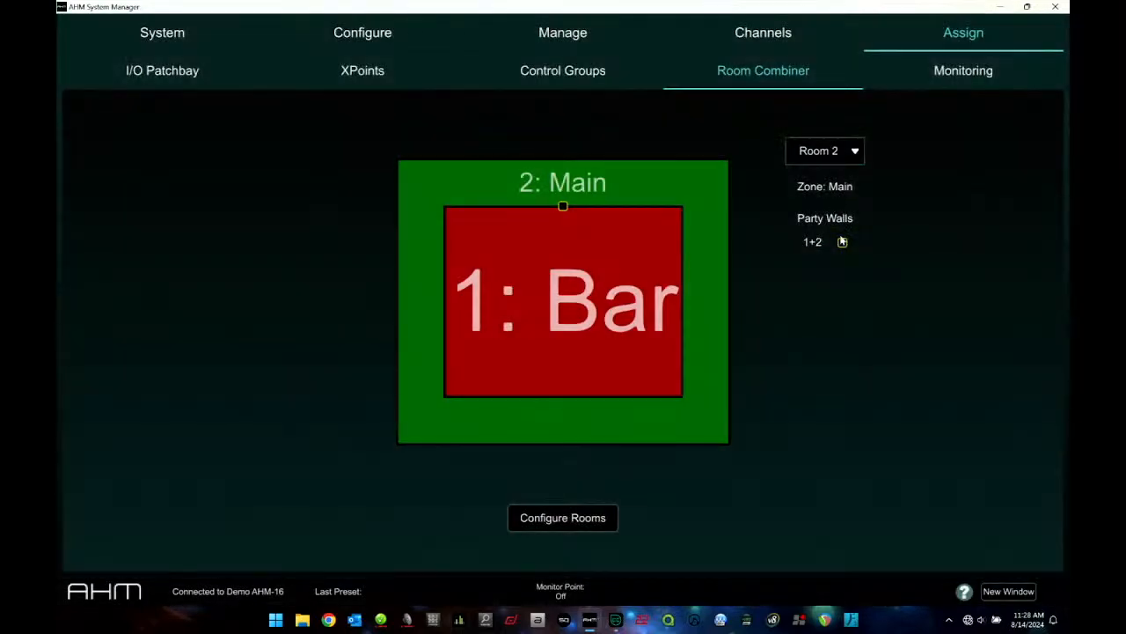
click(856, 152)
click(822, 177)
Open the monitoring page with the 31-band analyser and test the monitor mute, leaving it off.
click(965, 72)
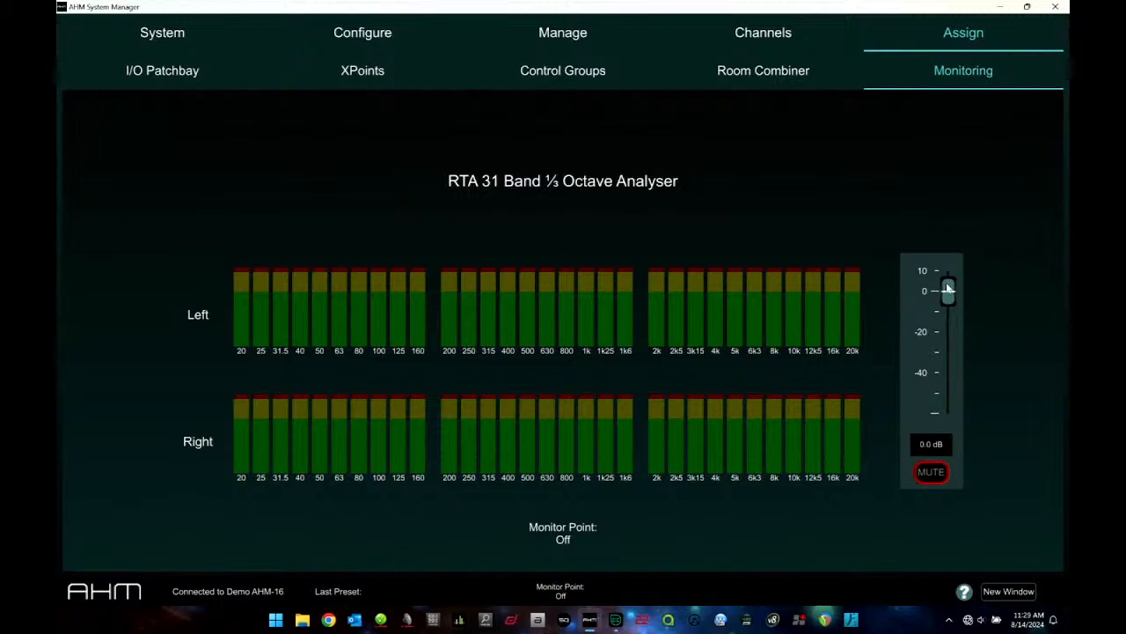
click(930, 470)
click(931, 470)
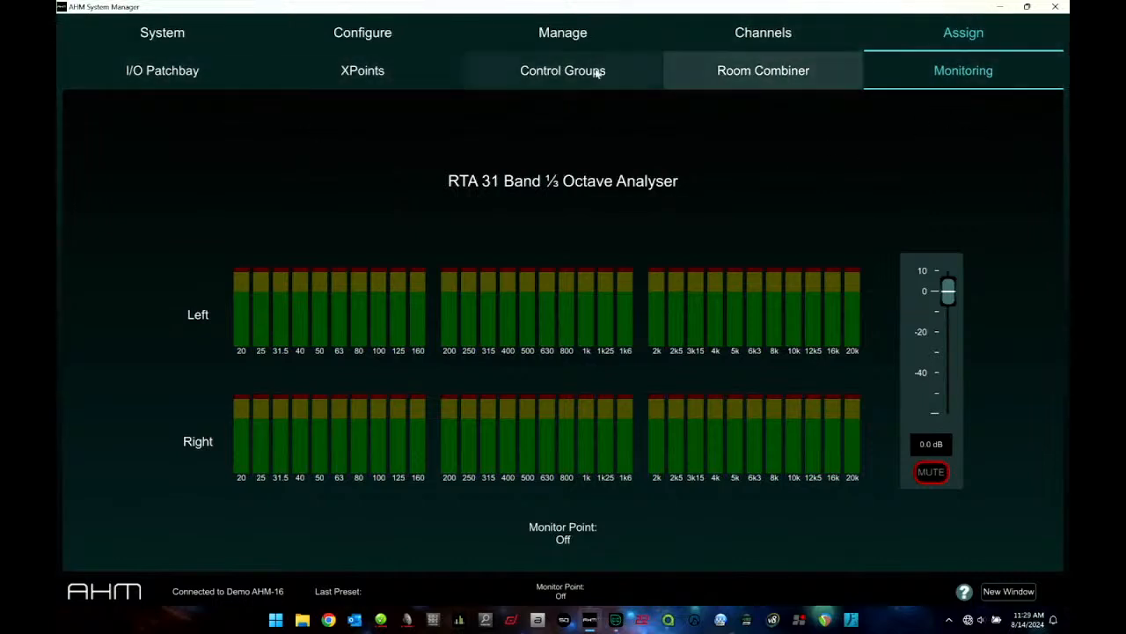
Open the system status page to review the unit's connection, firmware and network details.
click(167, 40)
click(206, 70)
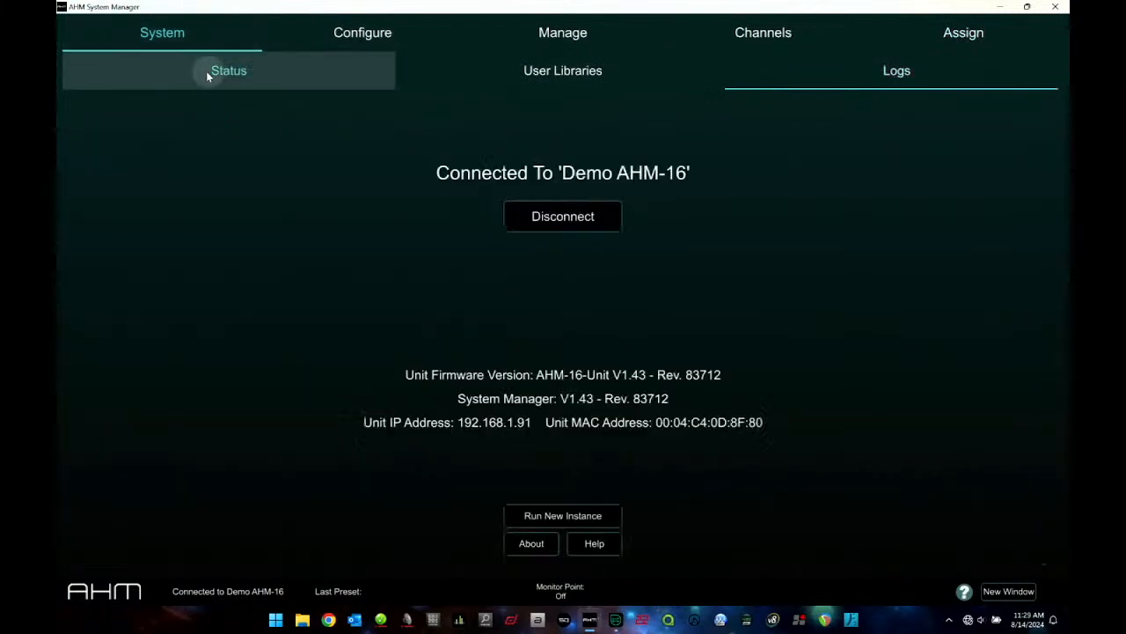
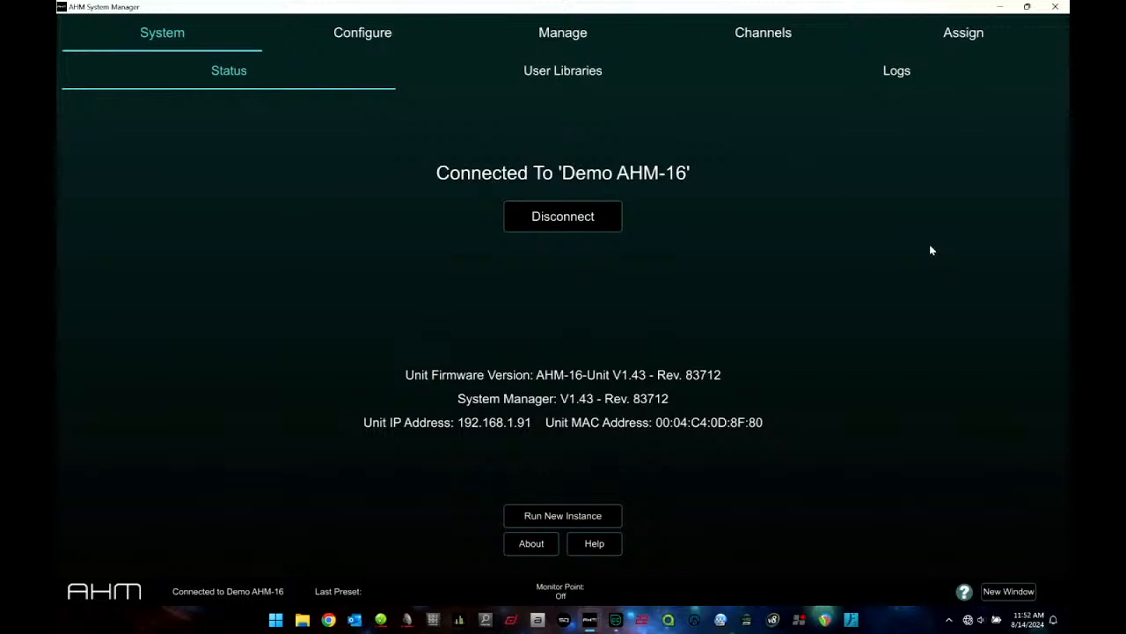
Switch to Custom Control Editor, close the config that is open there and relaunch the editor at its start screen.
click(616, 620)
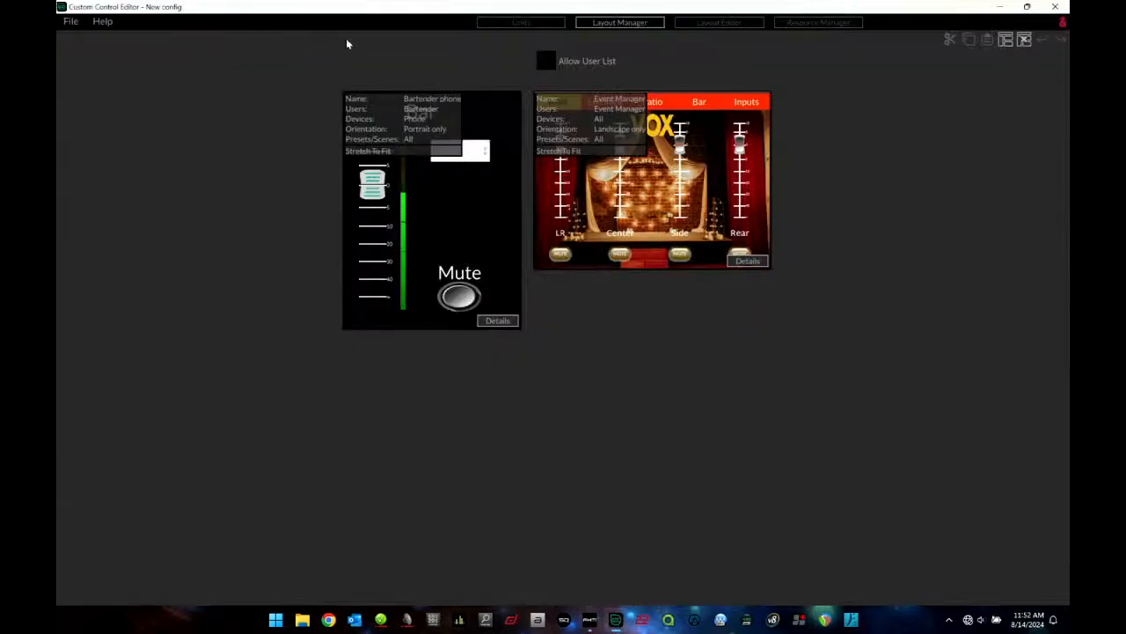
click(1055, 6)
click(616, 620)
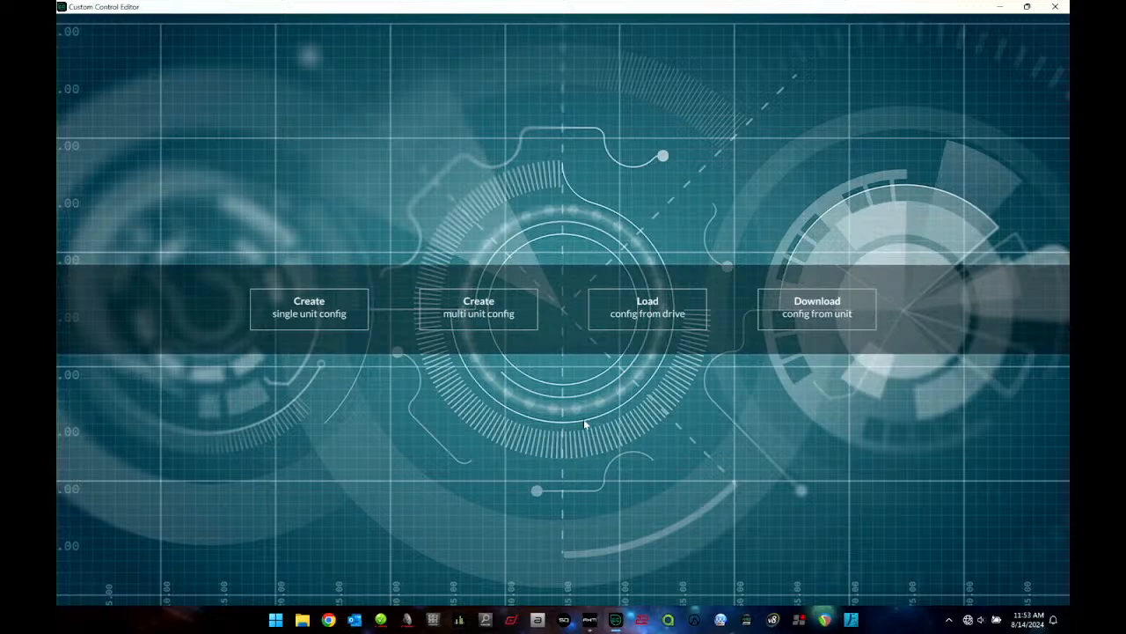
click(647, 316)
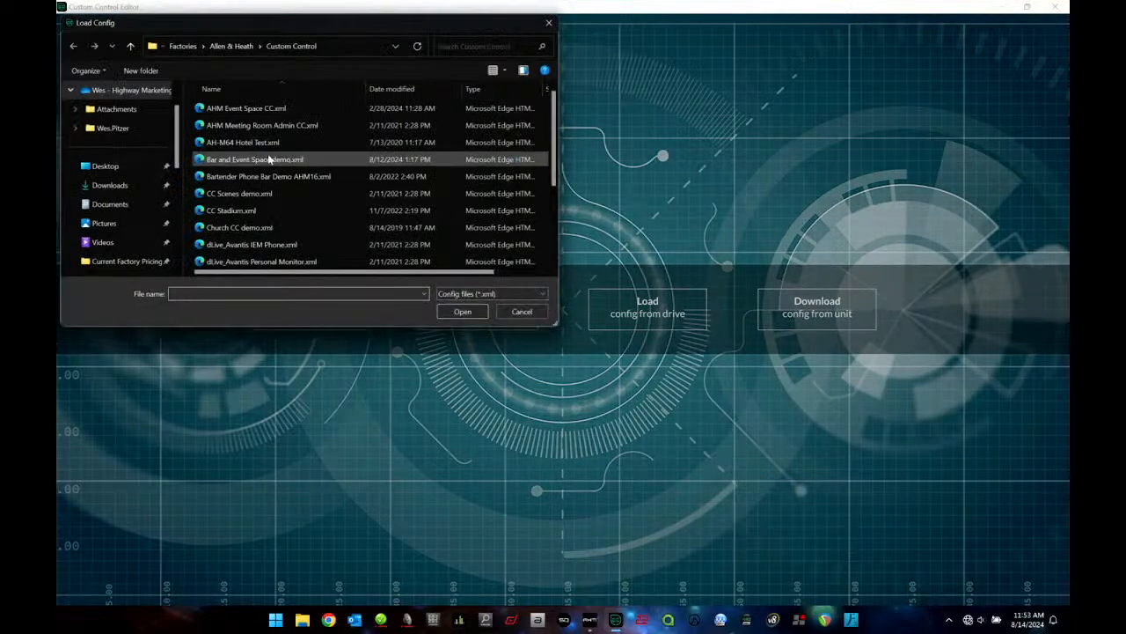
scroll(258, 162, down, 3)
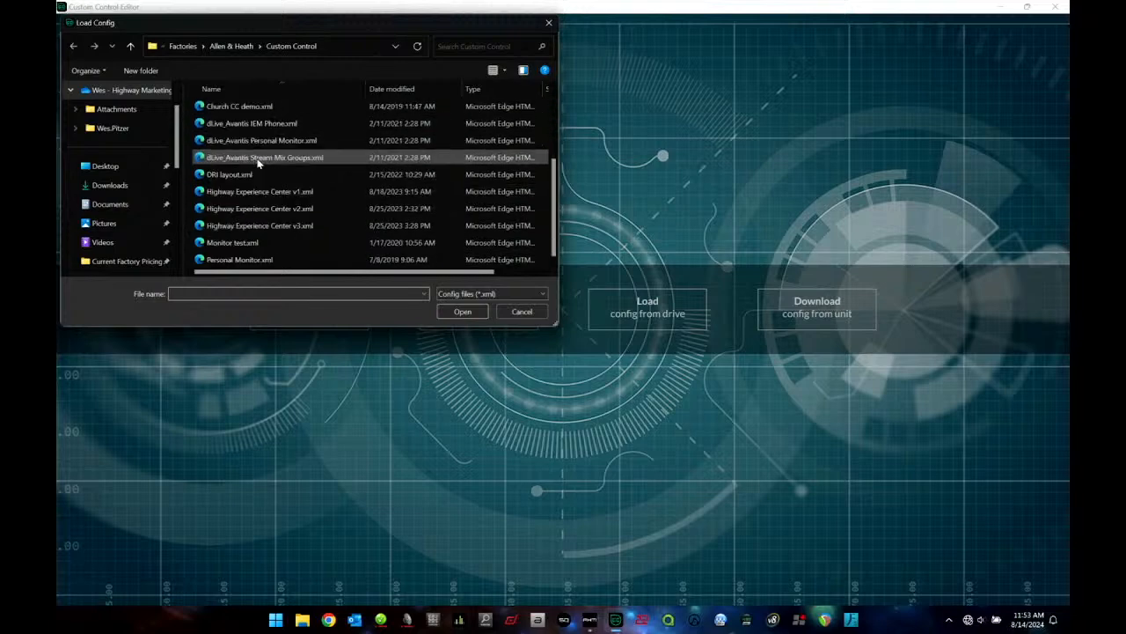
scroll(257, 162, up, 2)
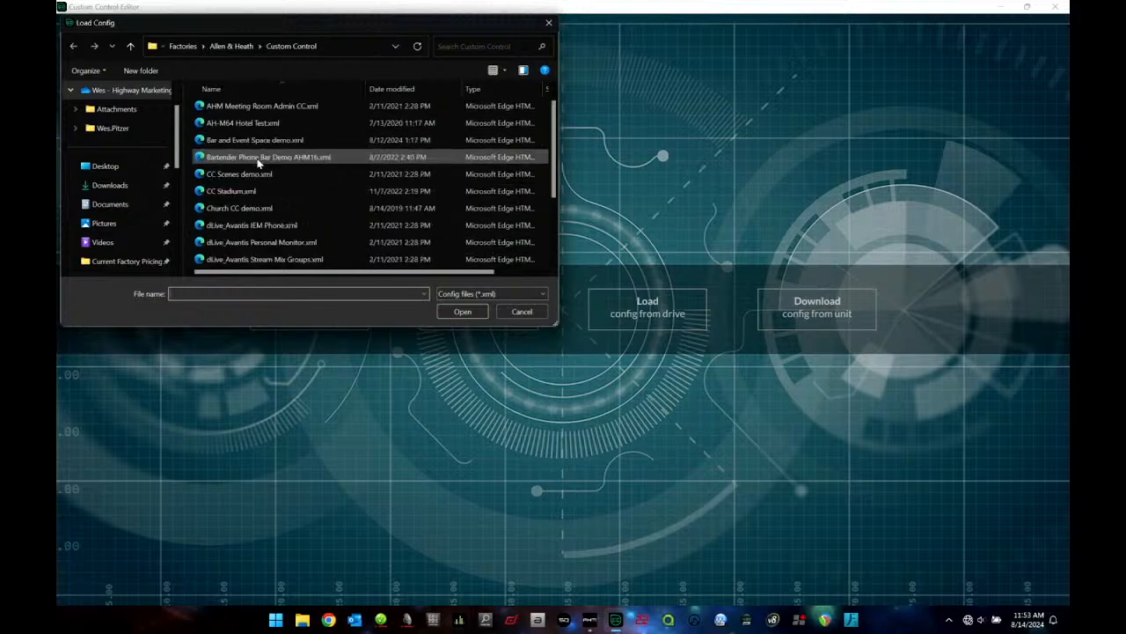
click(551, 24)
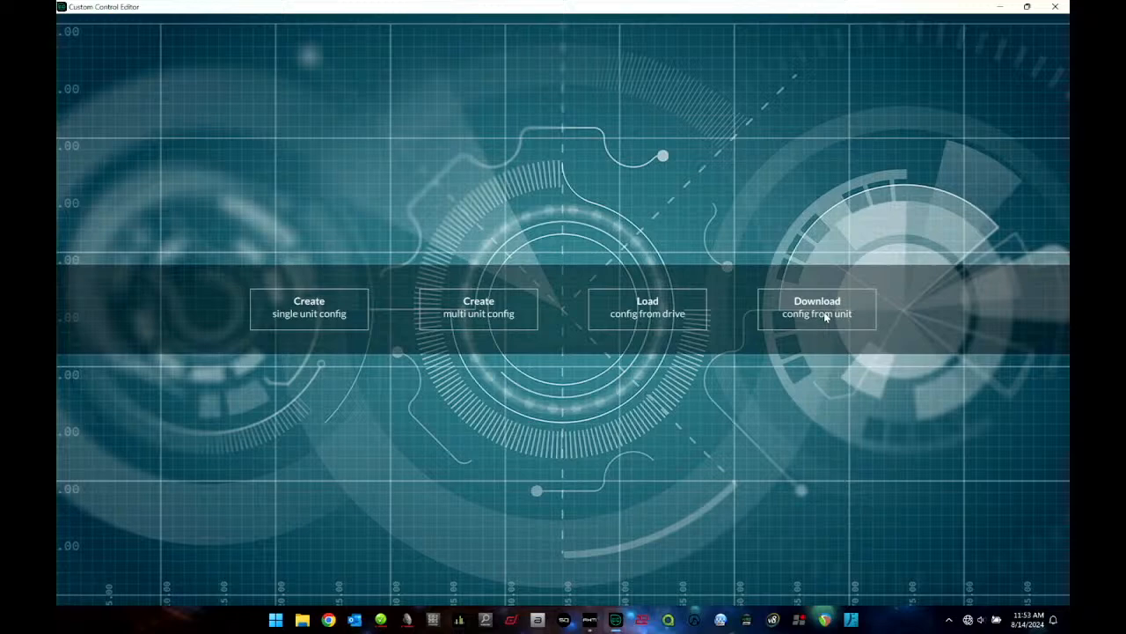
Load Bar and Event Space demo.xml from the drive and show its layouts in the Layout Manager.
click(673, 305)
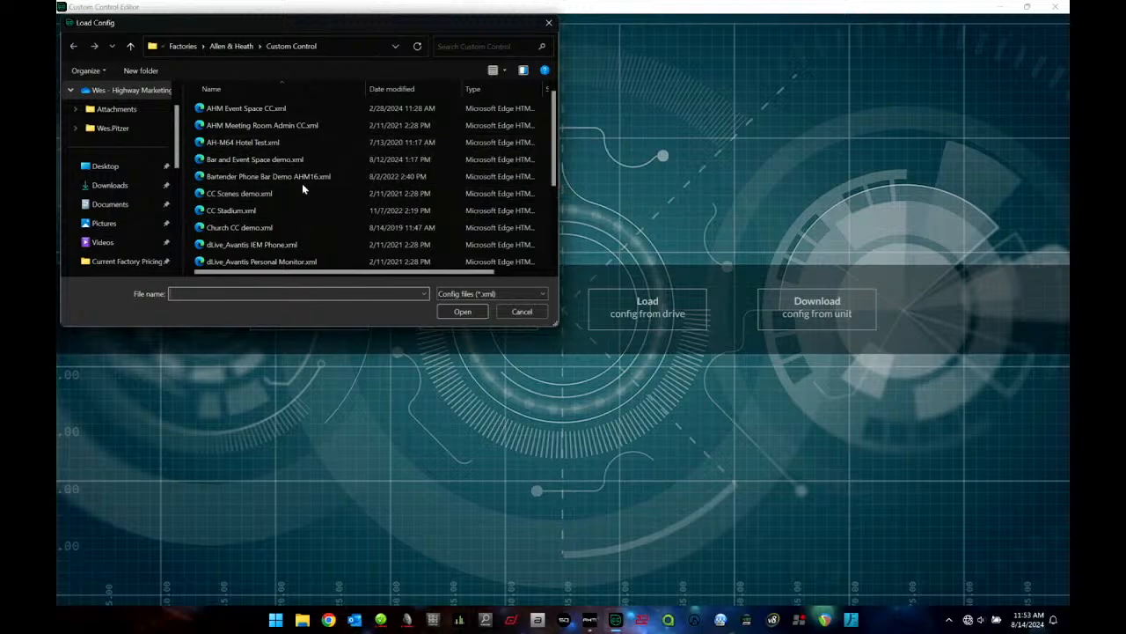
click(283, 159)
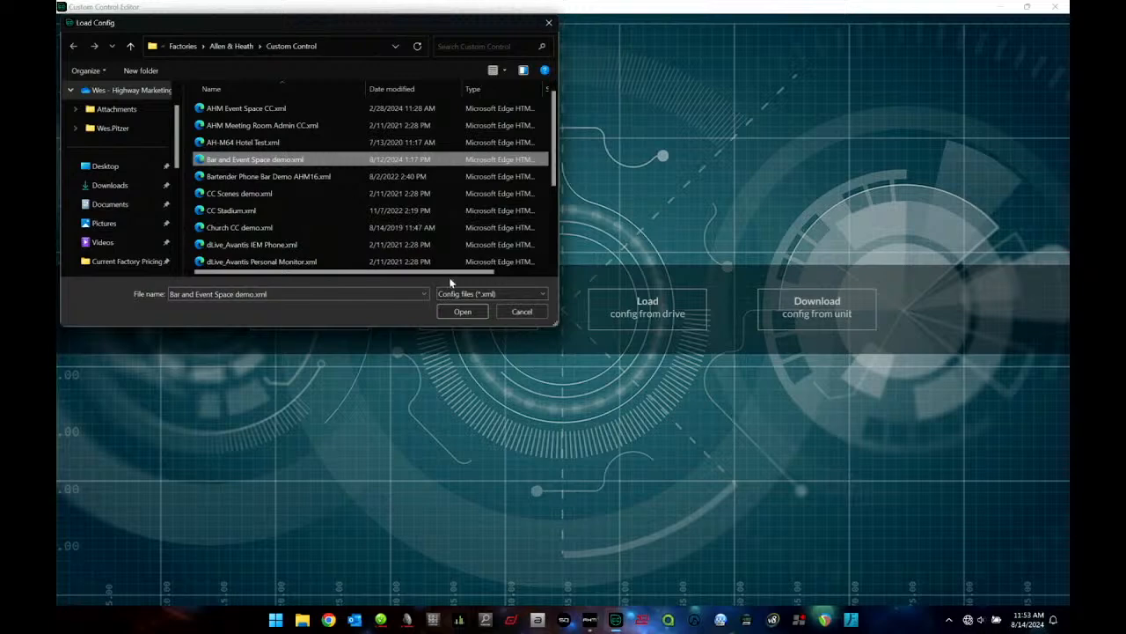
click(466, 314)
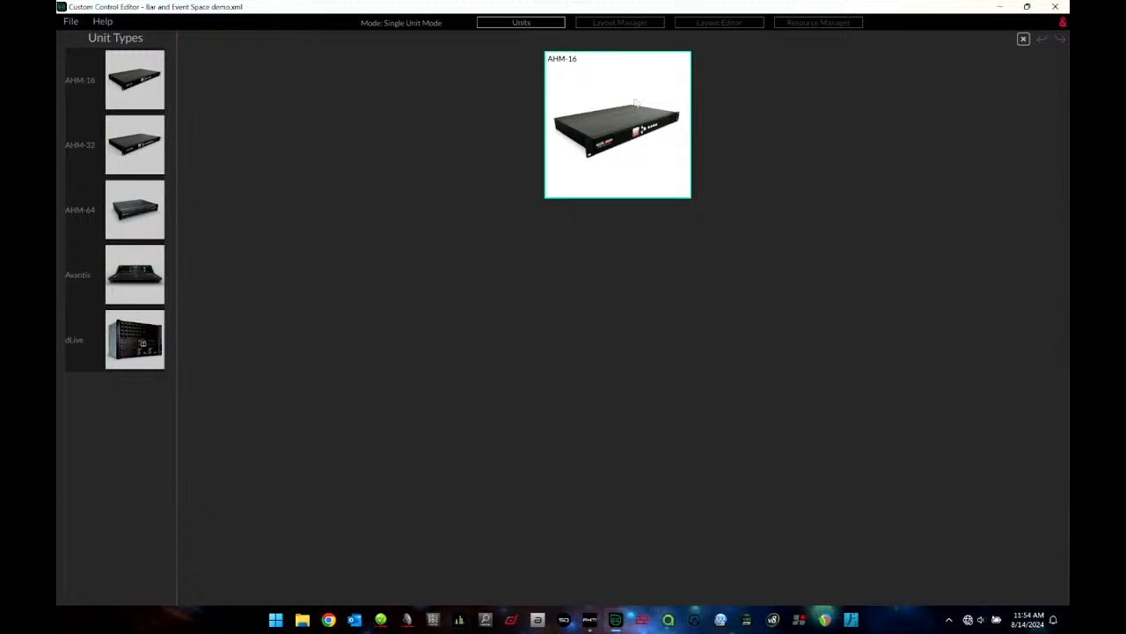
click(631, 24)
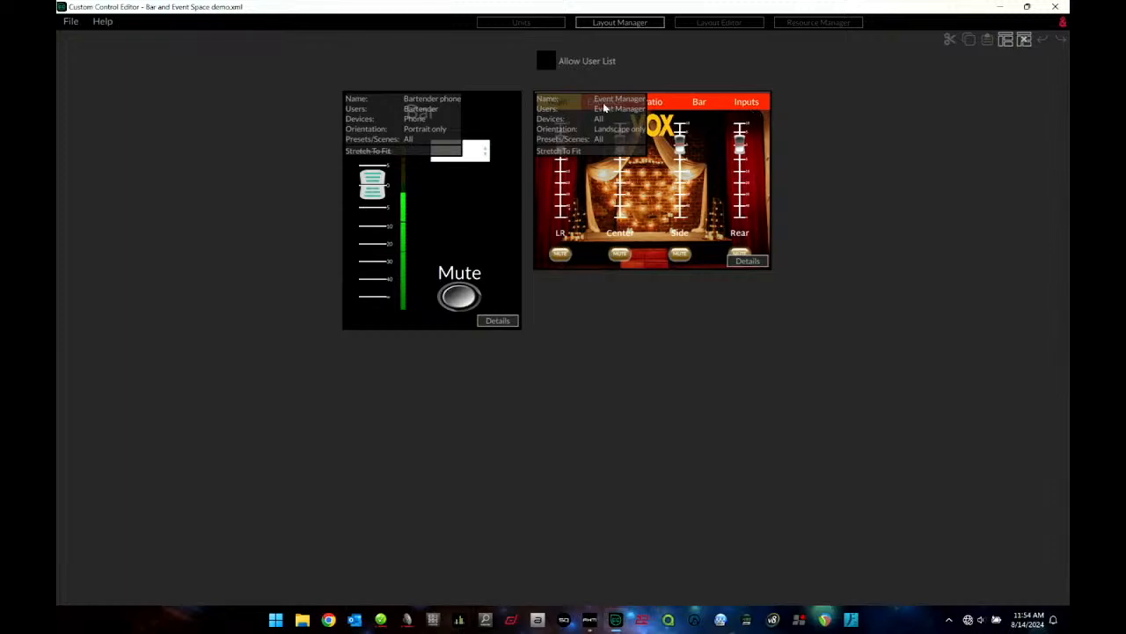
Review the Event Manager layout's details, including its orientation and presets/scenes options, and cancel without saving.
click(748, 261)
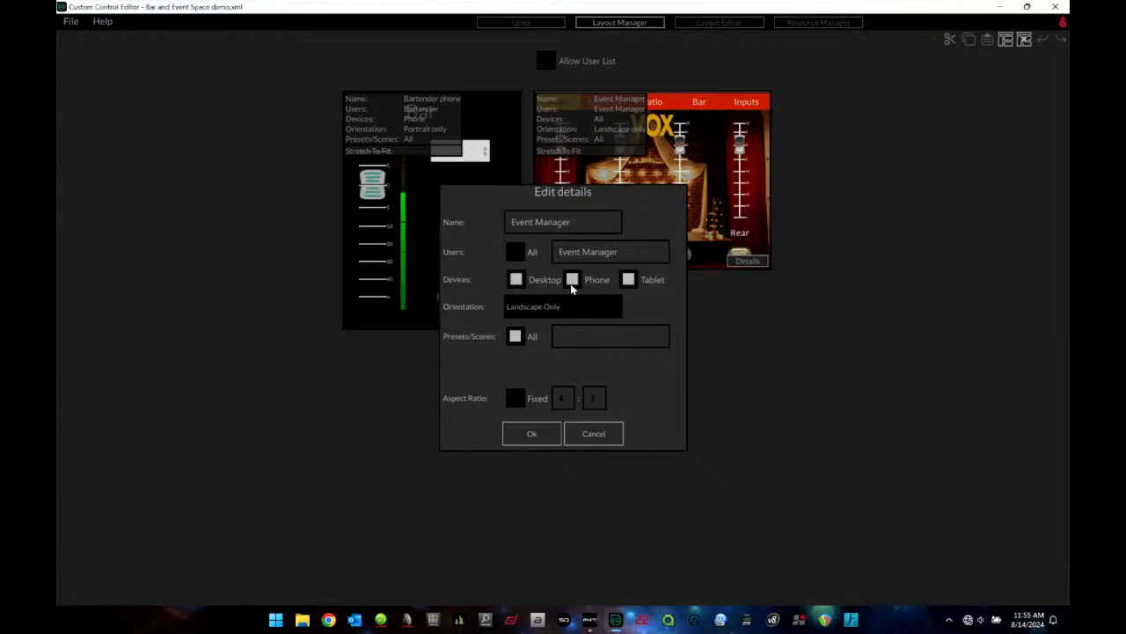
click(590, 308)
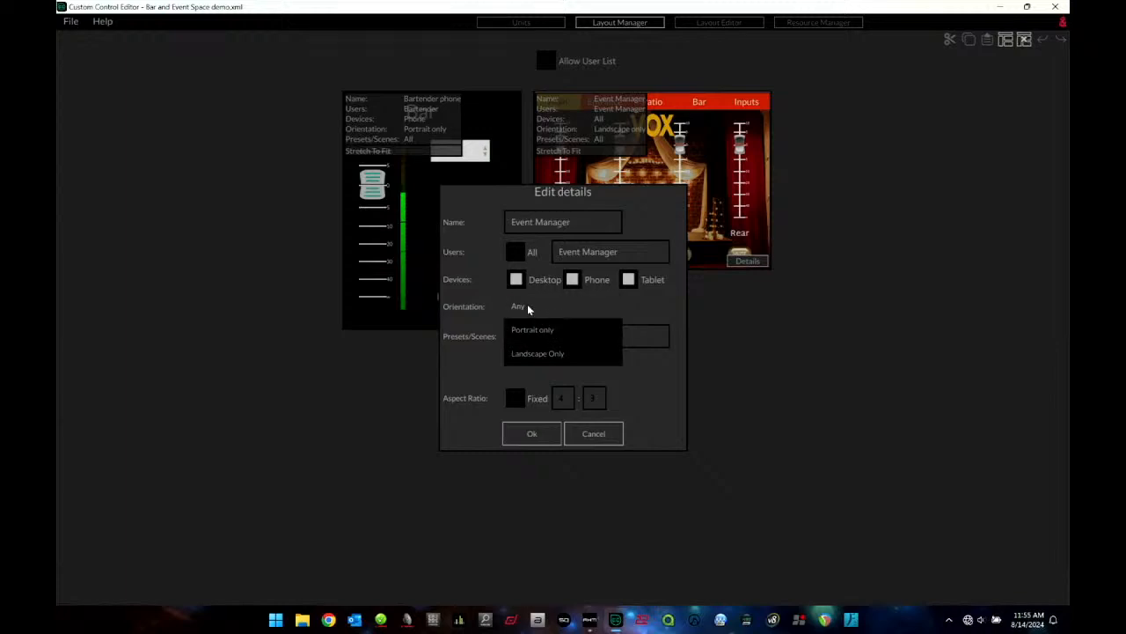
click(531, 353)
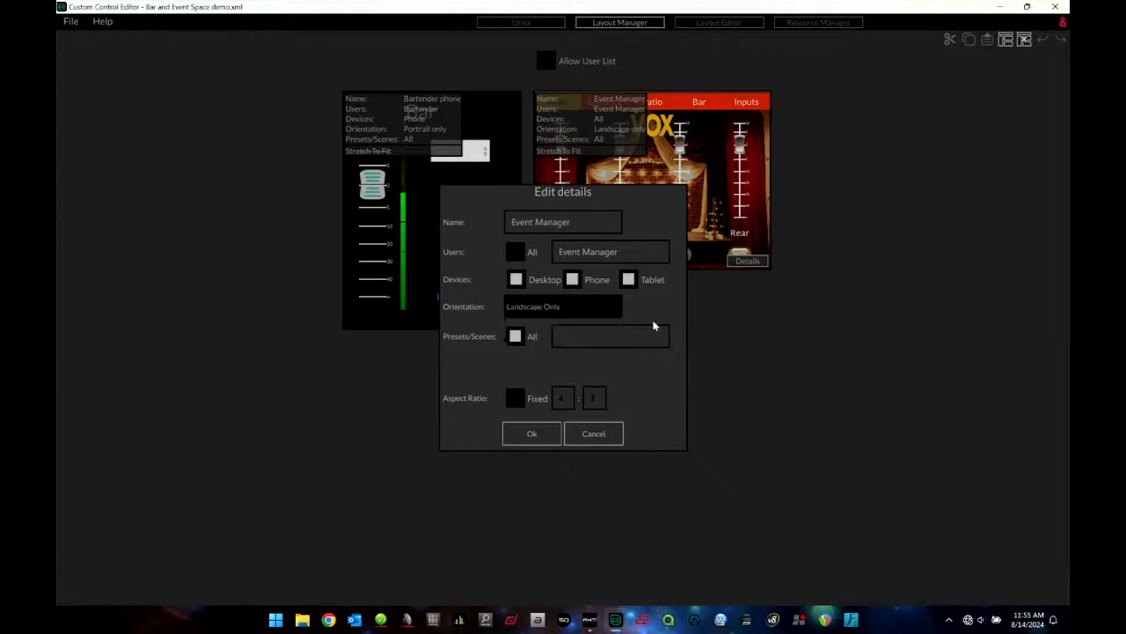
click(516, 336)
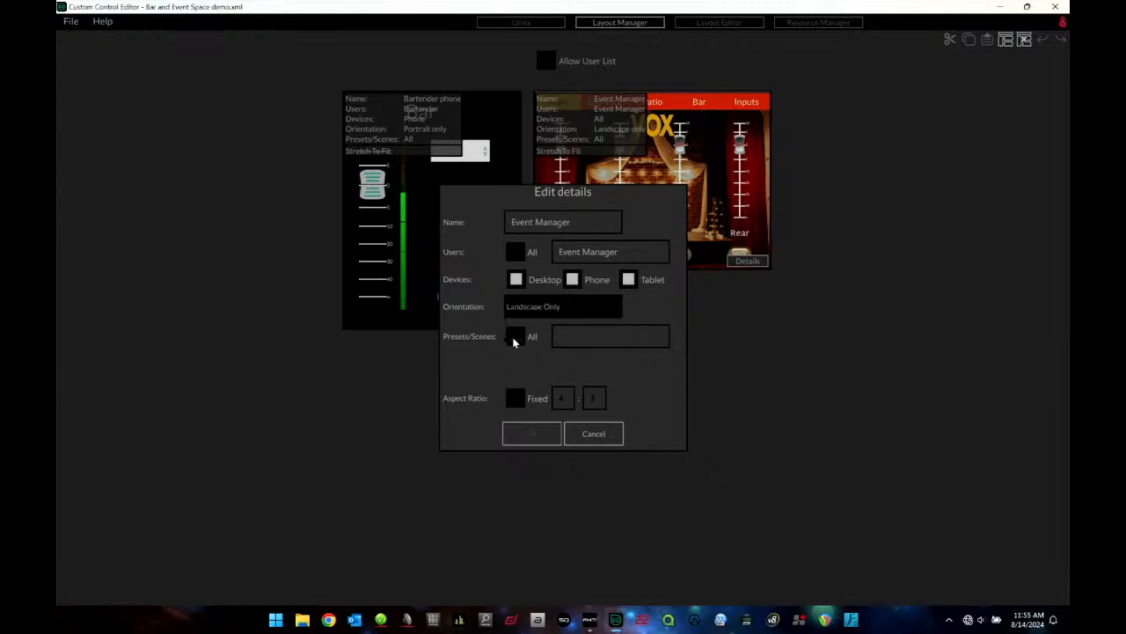
click(629, 338)
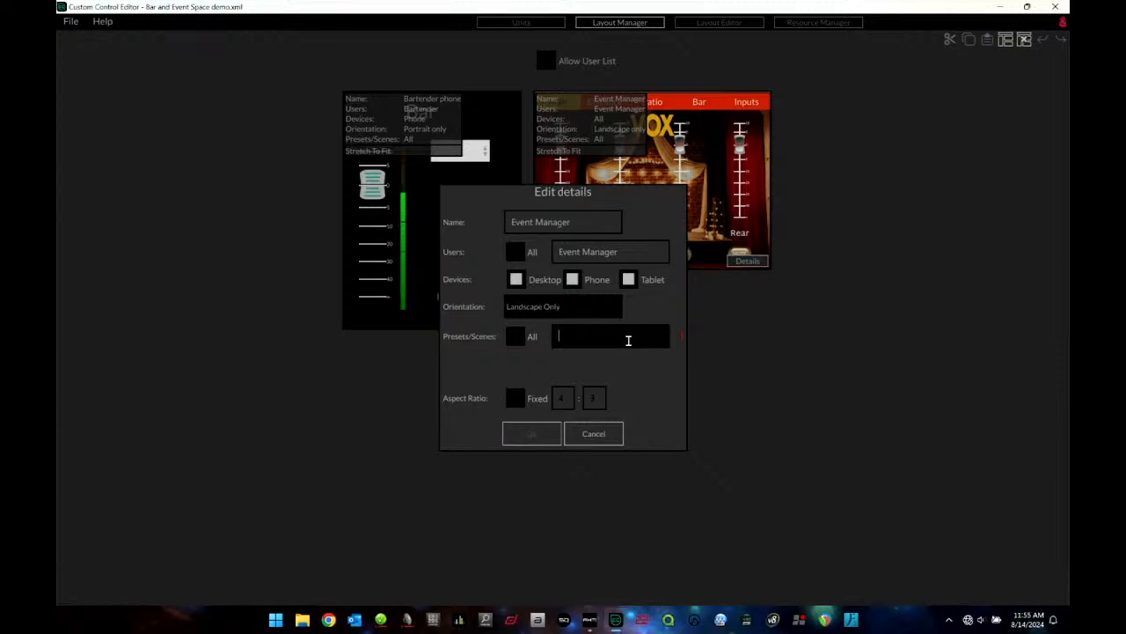
click(516, 335)
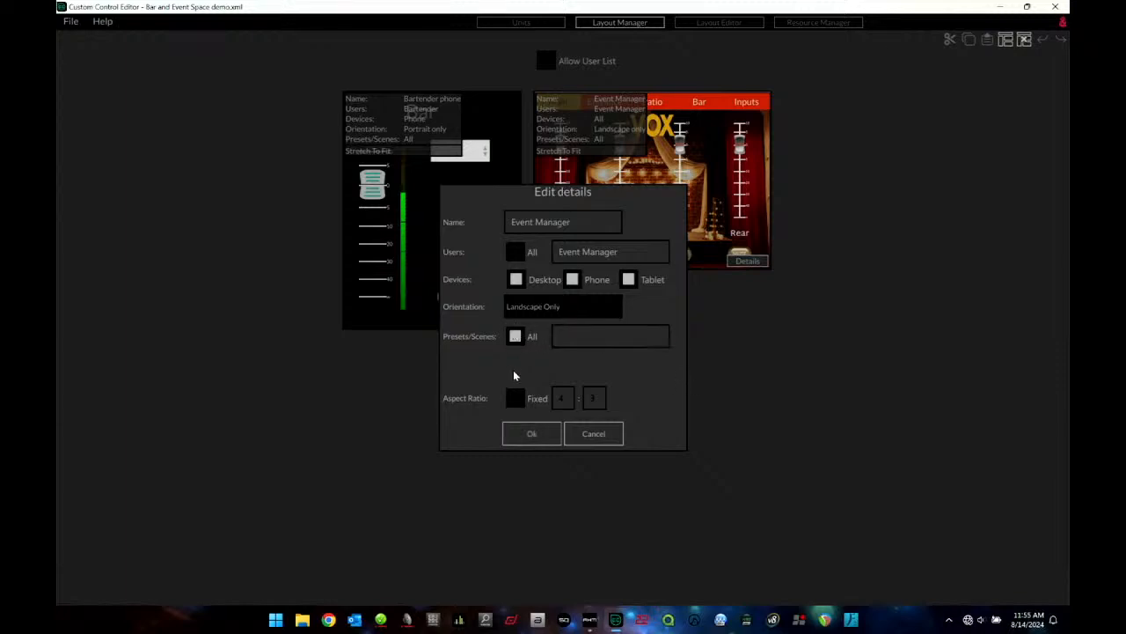
click(602, 440)
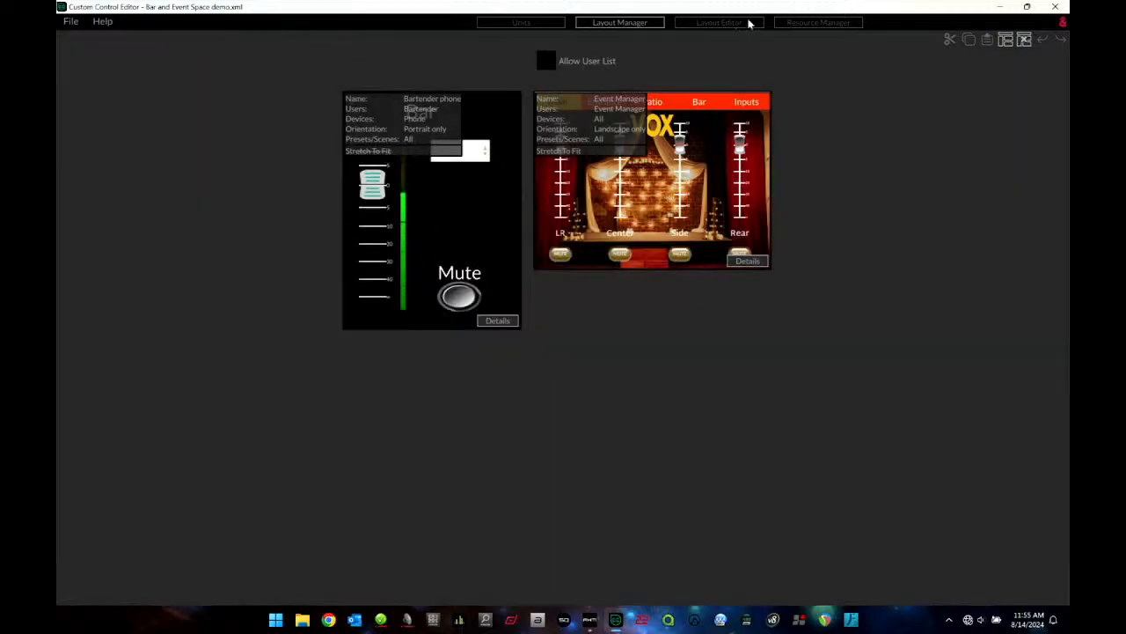
Select the Event Manager layout and check the options for adding a new layout without creating one.
click(661, 172)
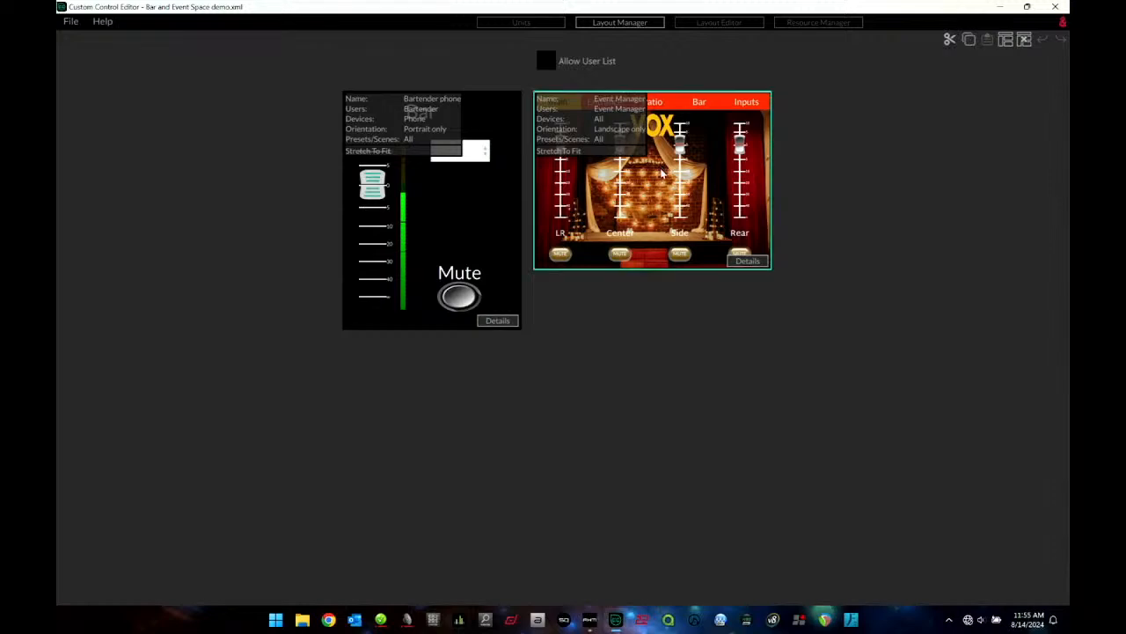
click(459, 207)
click(660, 191)
click(1009, 40)
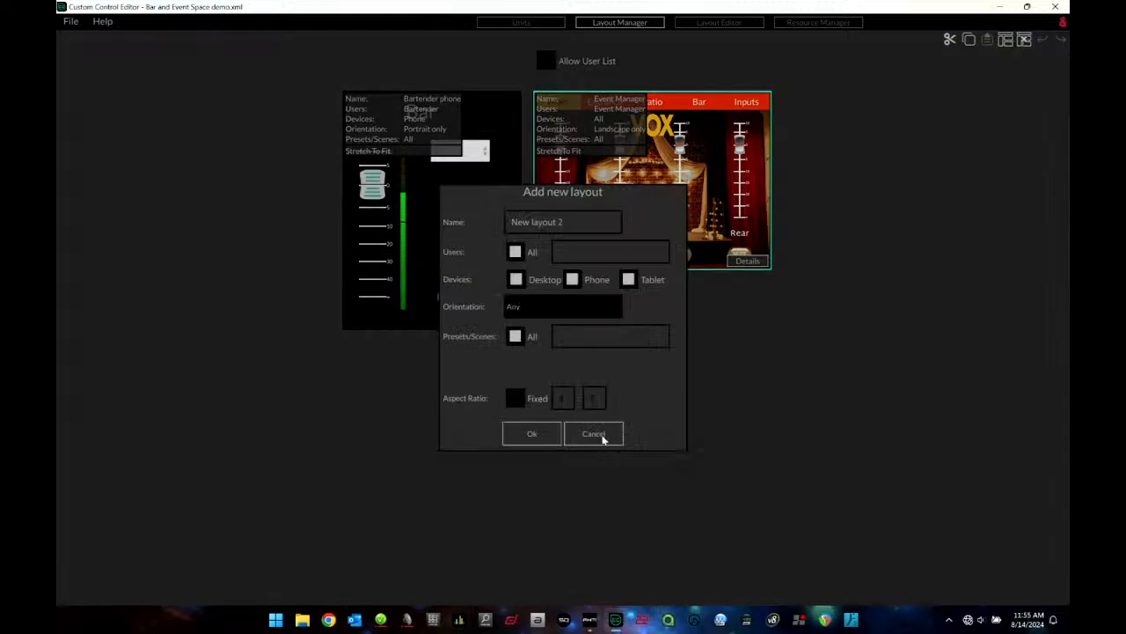
click(594, 434)
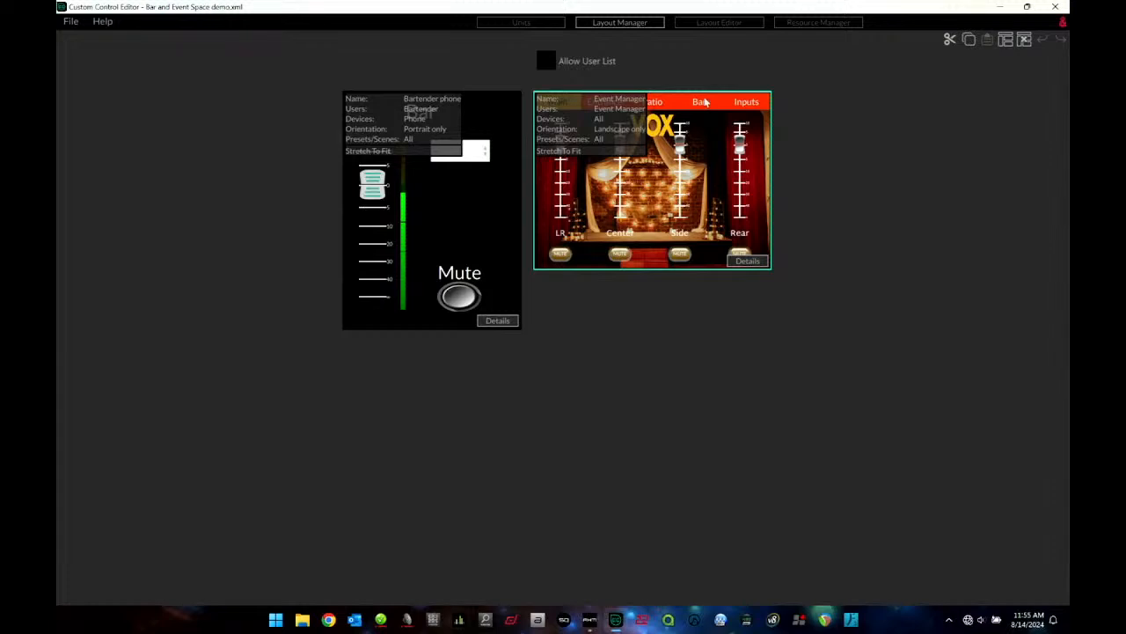
Open the Event Manager layout for editing and look through its Entrance, Patio, Bar and Inputs pages before returning to Main.
click(717, 22)
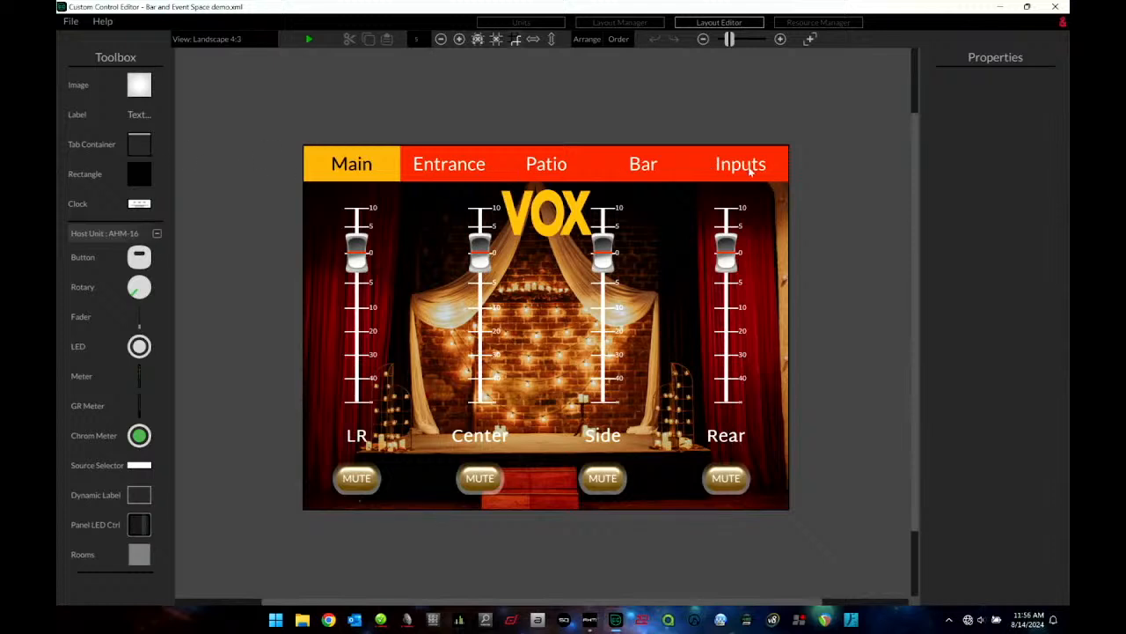
click(438, 163)
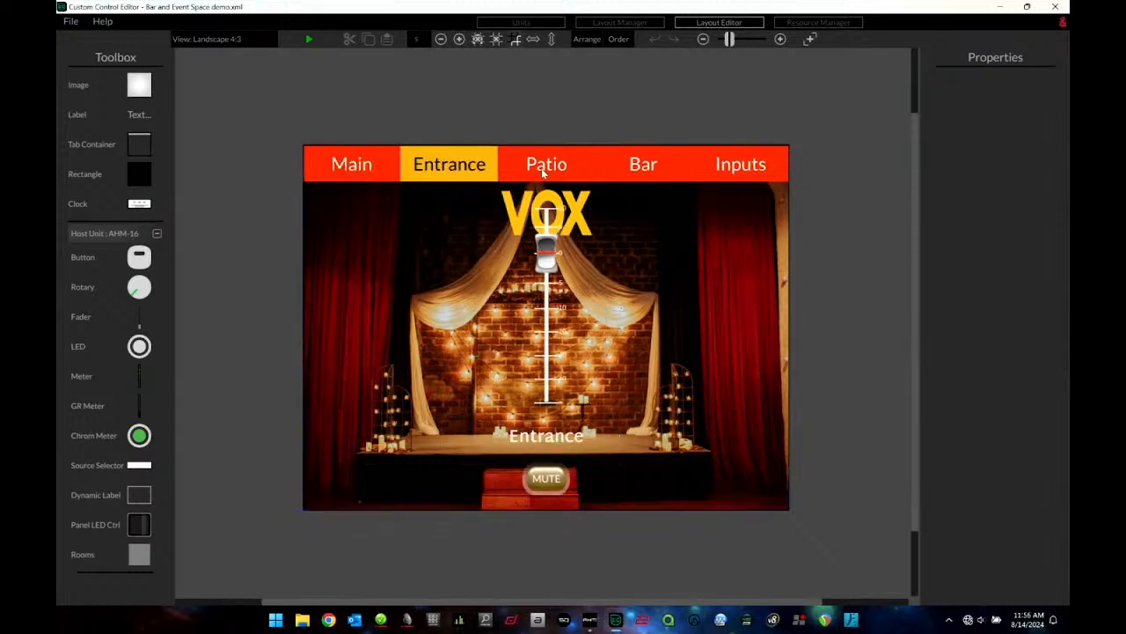
click(541, 167)
click(639, 169)
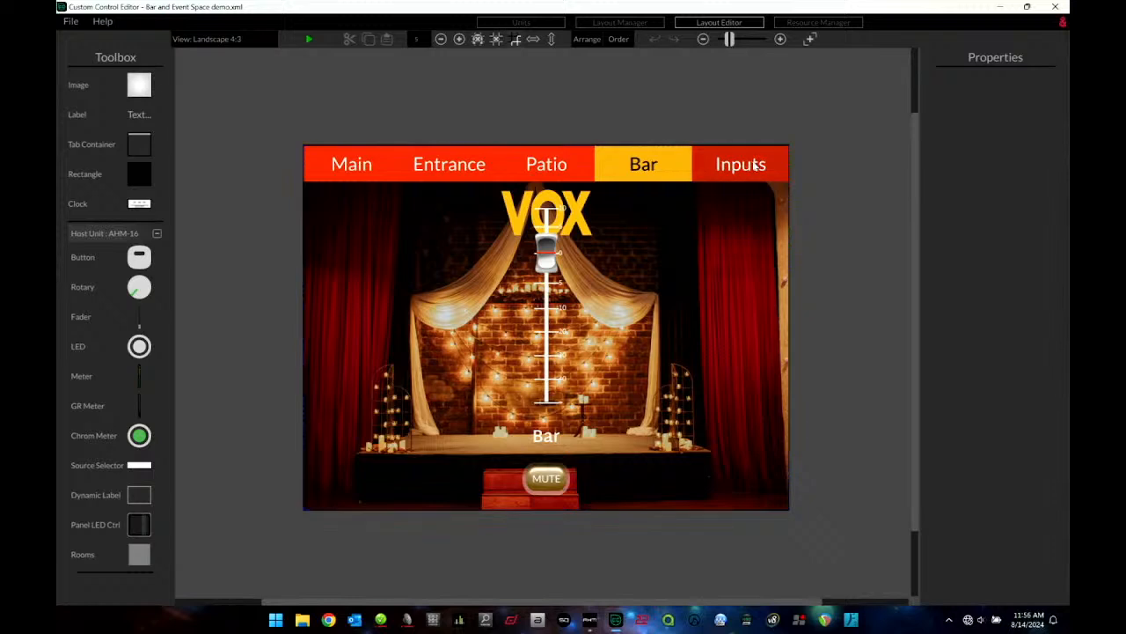
click(753, 164)
click(653, 165)
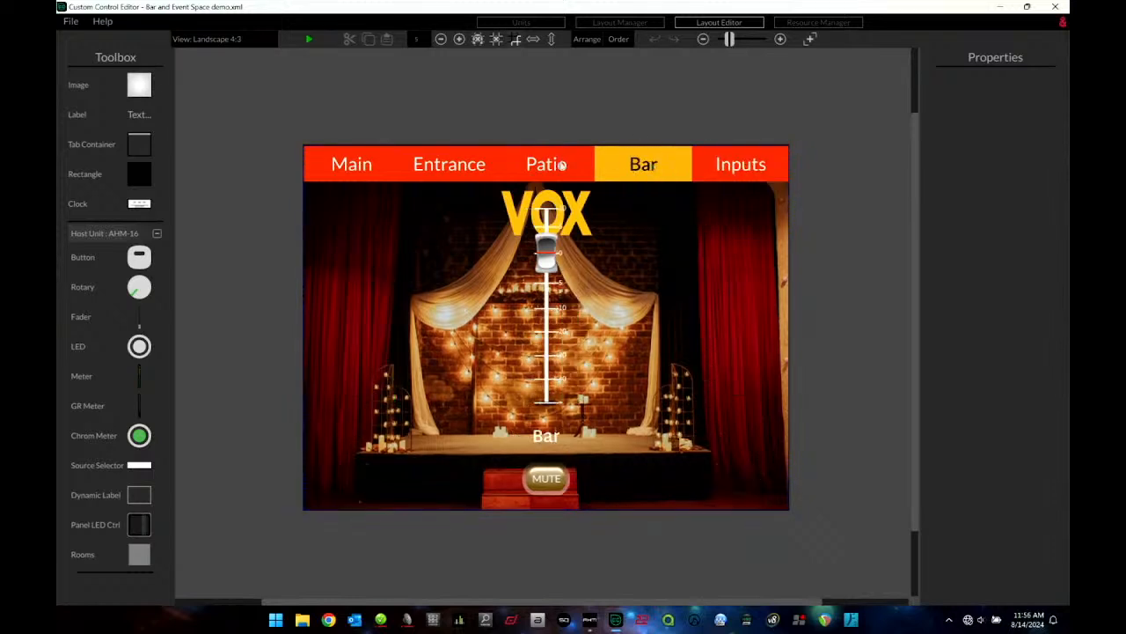
click(559, 166)
click(462, 168)
click(381, 168)
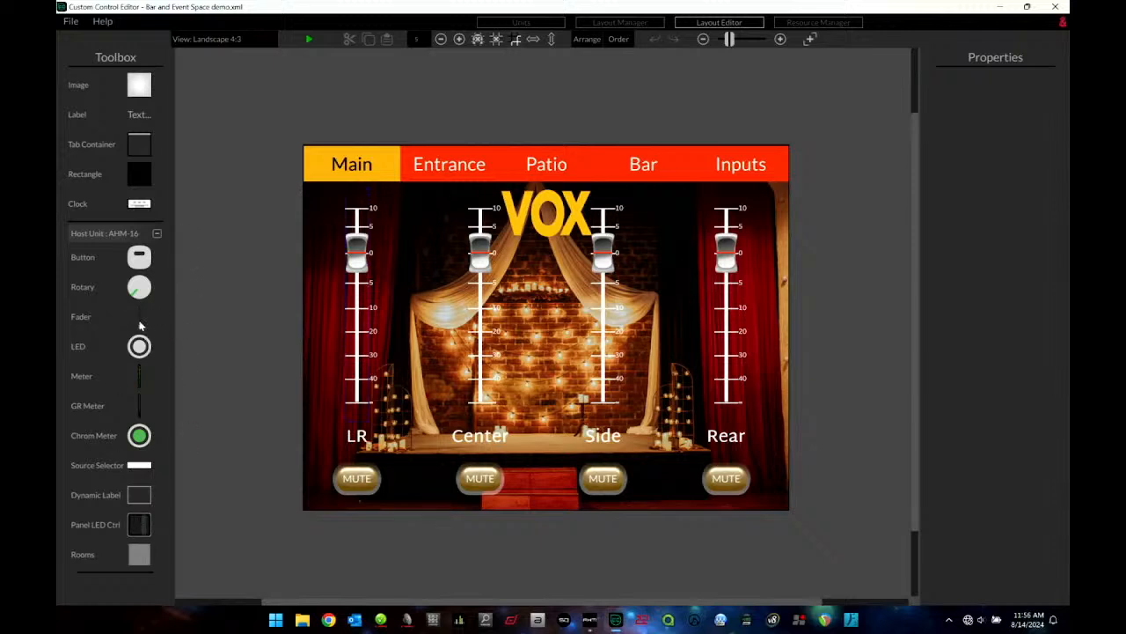
Add a fader between the LR and Center faders on the Main page, sized about 6 wide by 62 high.
drag(139, 326, 431, 308)
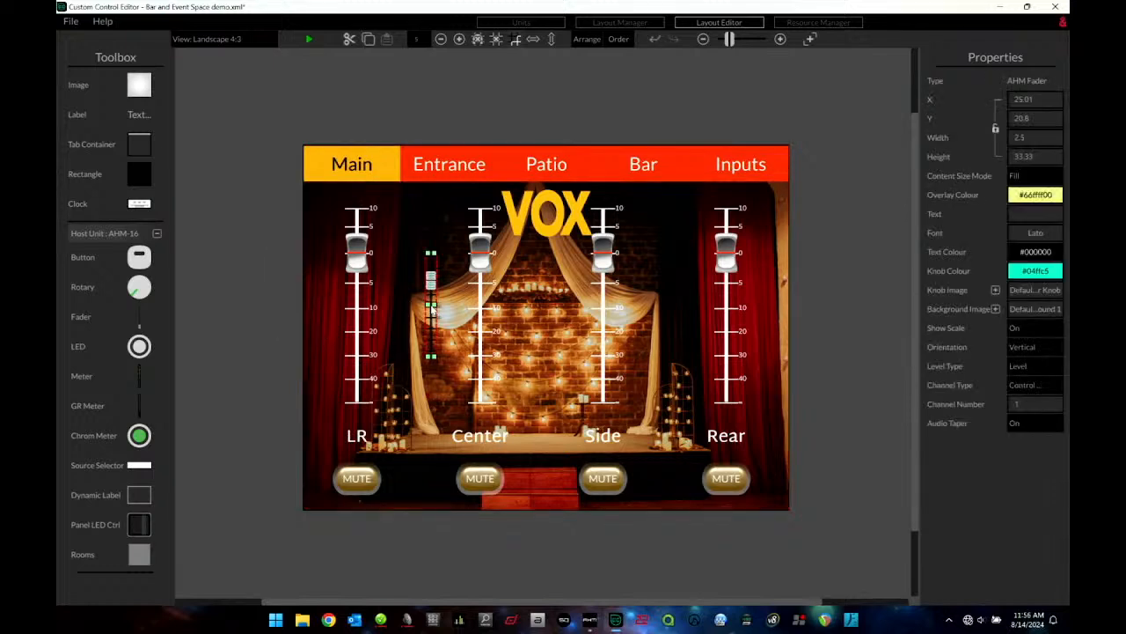
drag(430, 254, 418, 211)
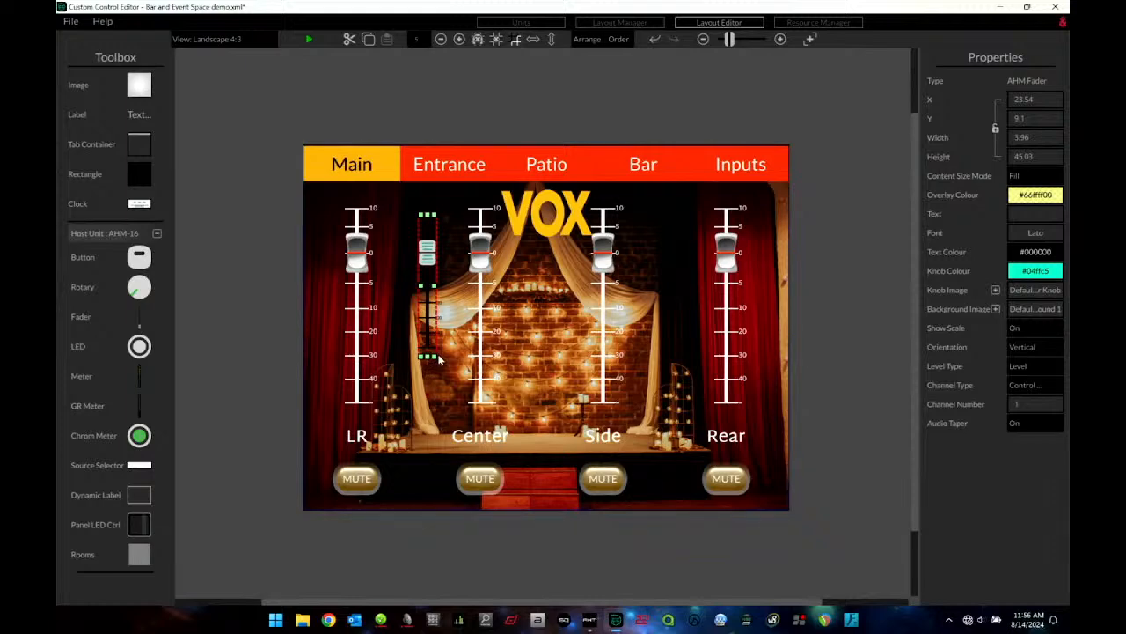
drag(433, 358, 445, 425)
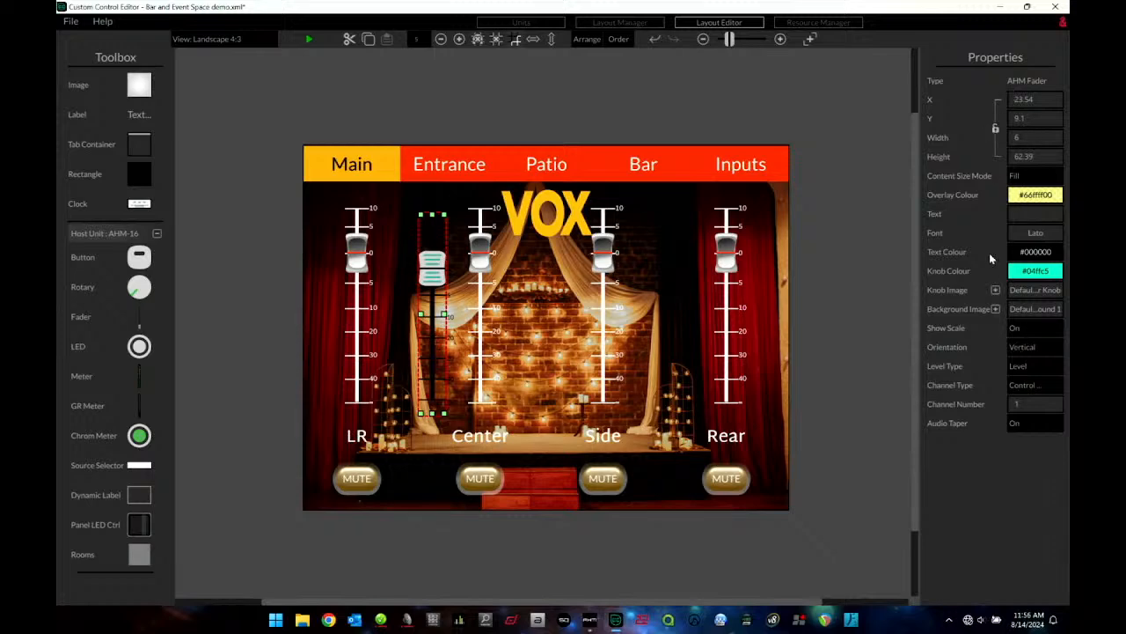
Set the new fader's channel type to Zone and turn its audio taper off.
click(1023, 365)
click(995, 468)
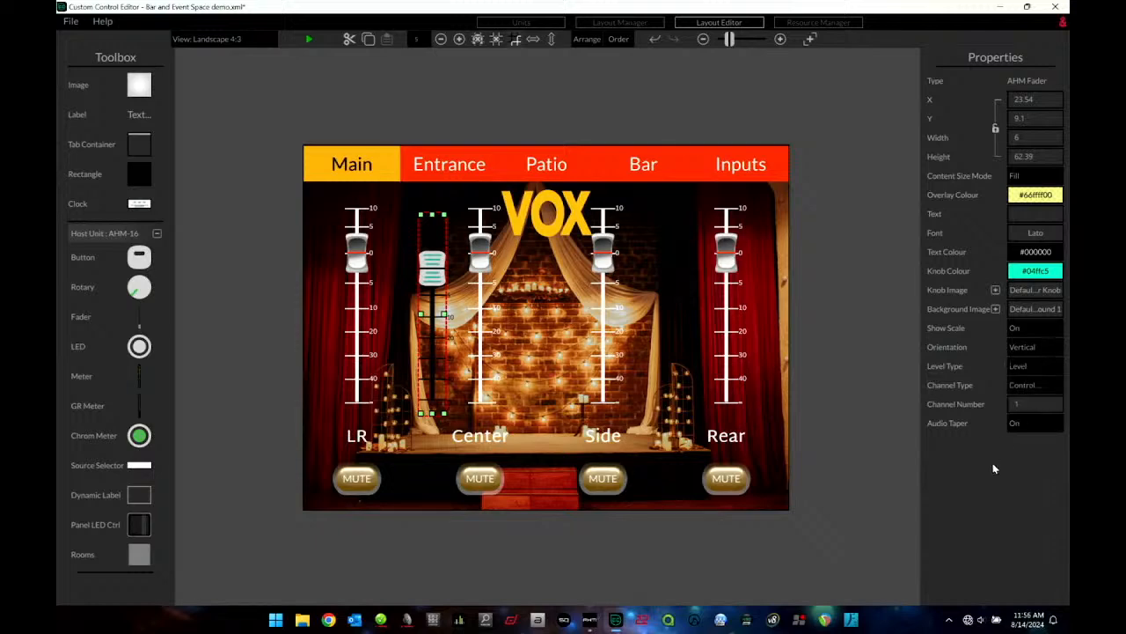
click(1028, 387)
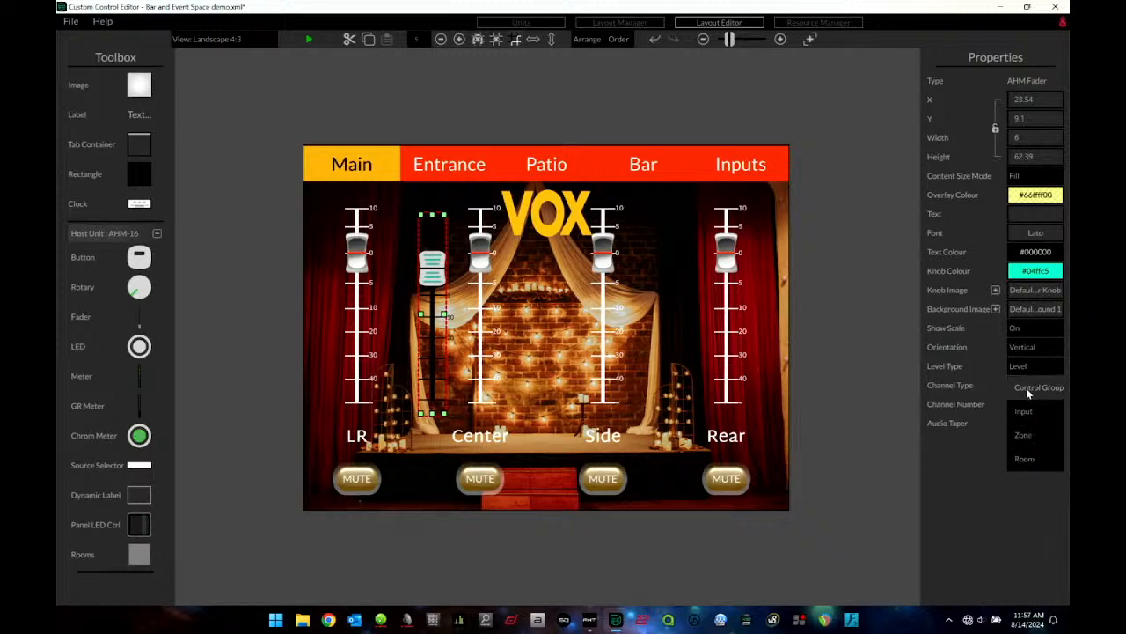
click(1019, 438)
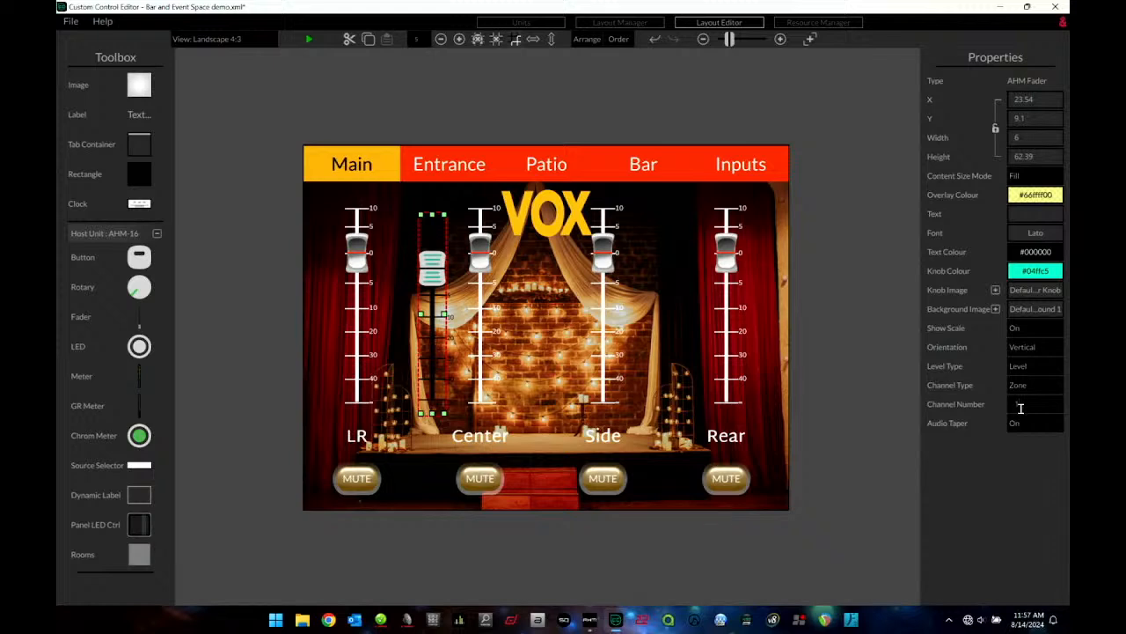
click(1025, 426)
click(1020, 450)
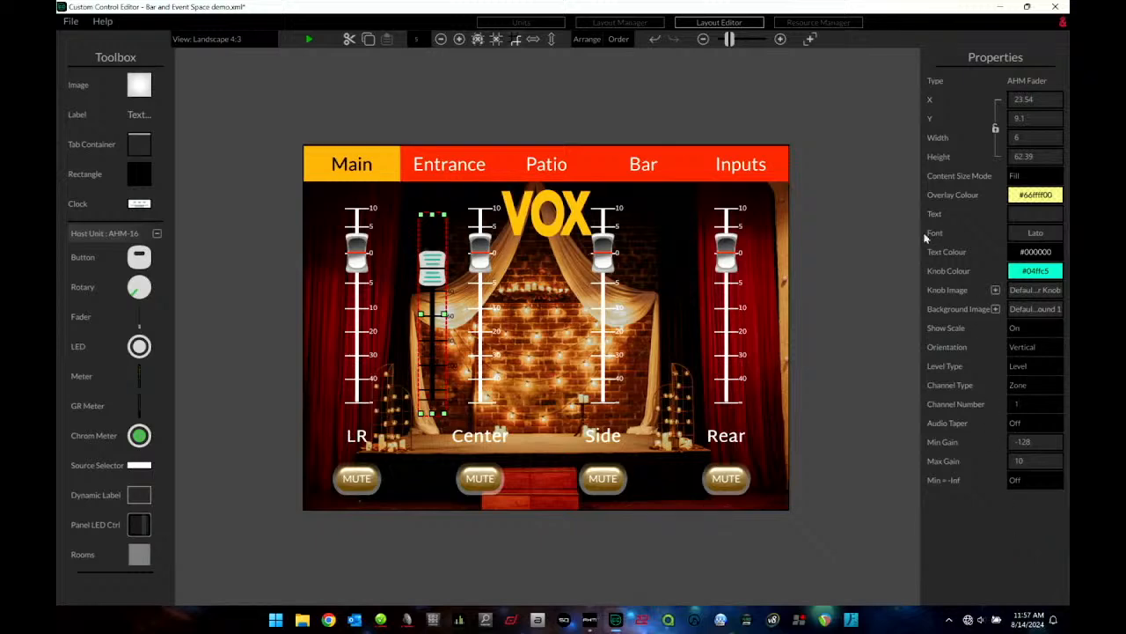
Check the knob and background image choices for the new fader between LR and Center, and delete that fader.
click(434, 272)
click(434, 272)
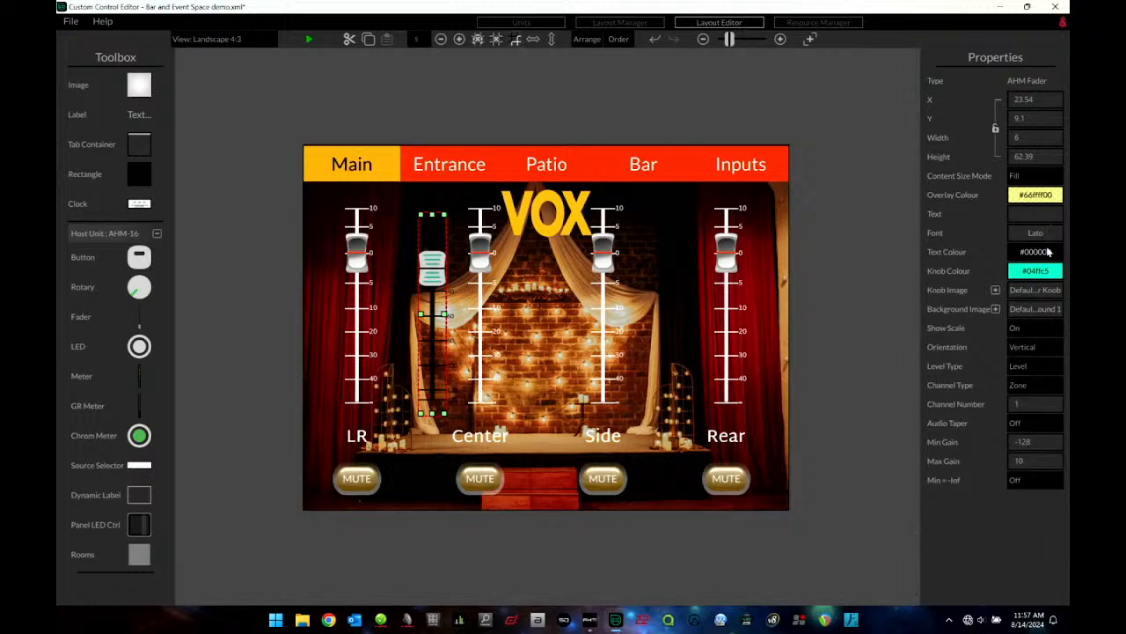
click(1050, 291)
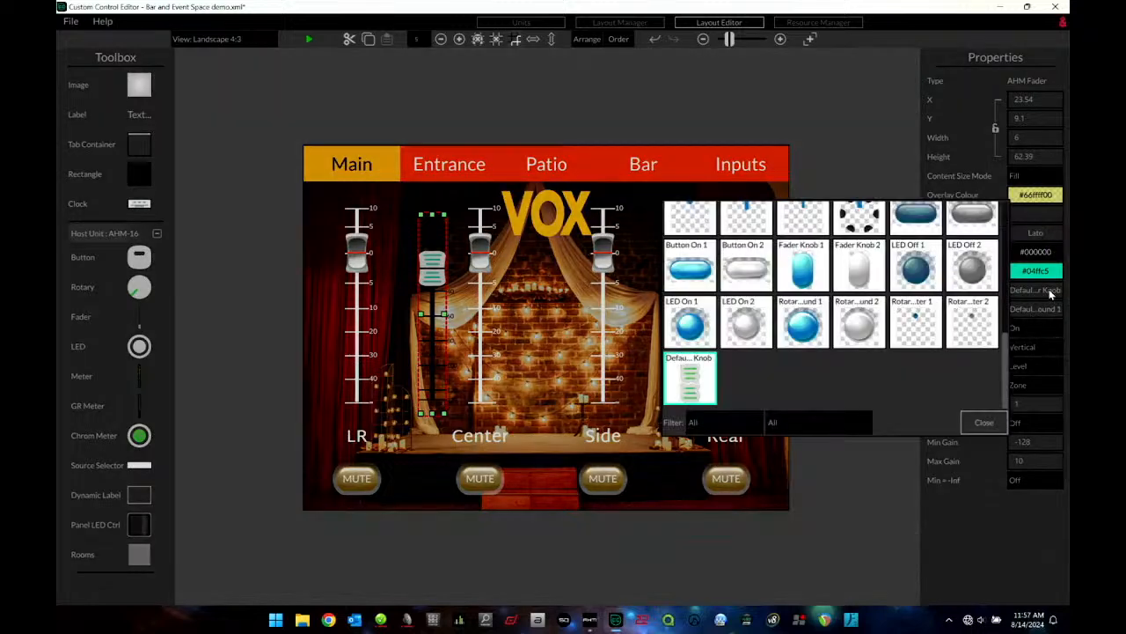
click(984, 423)
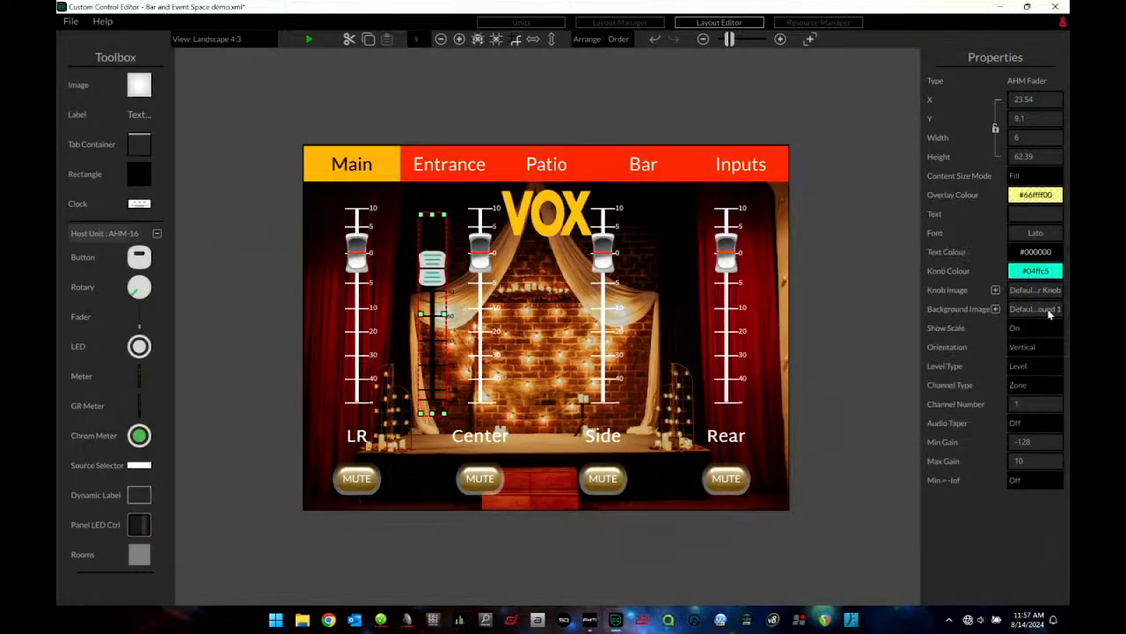
click(1033, 314)
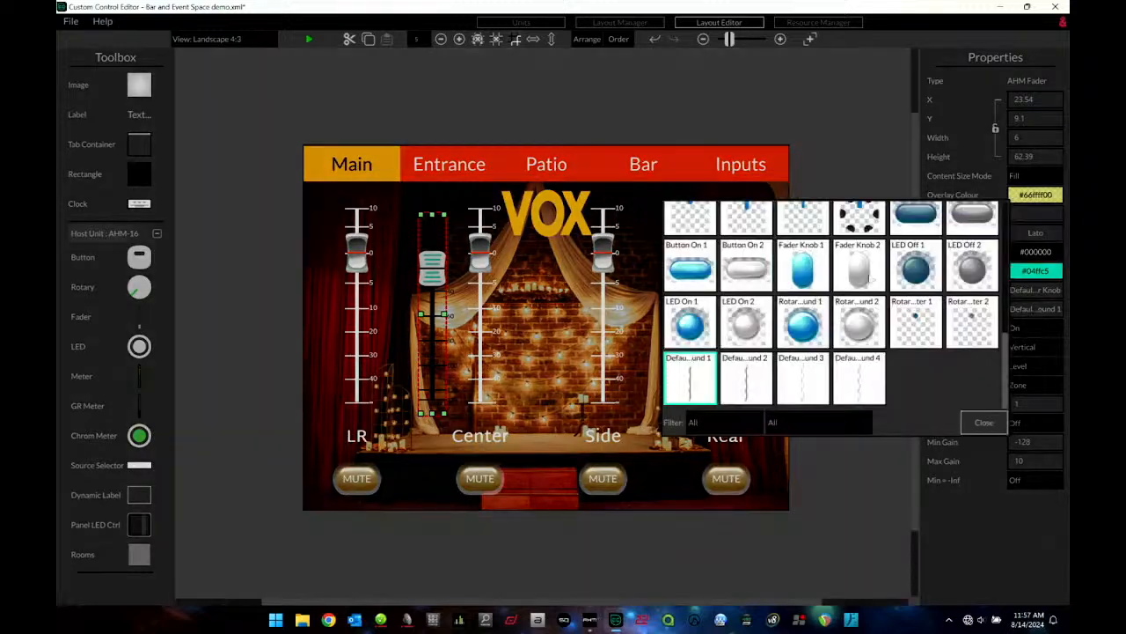
click(982, 424)
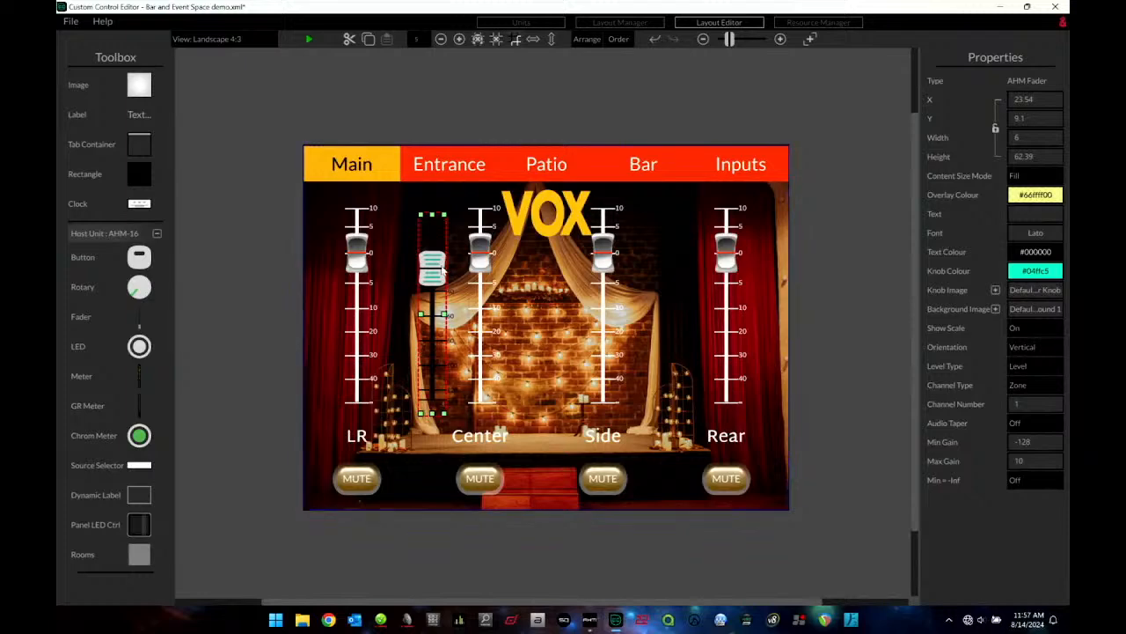
key(Delete)
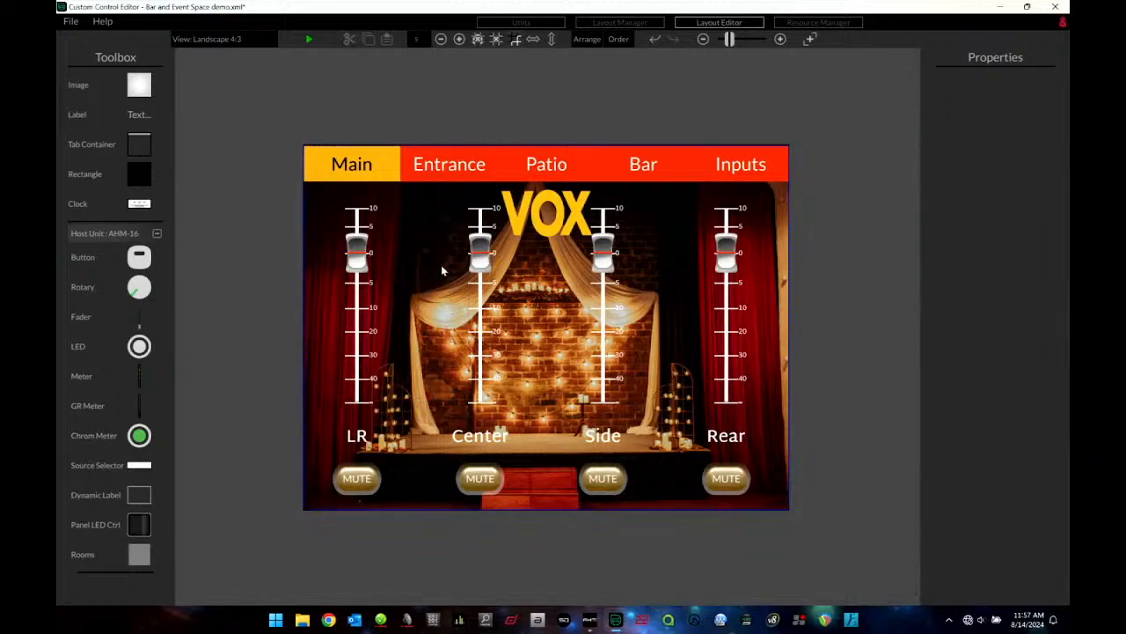
Inspect the properties of the Center fader and the LR mute button on the Main page.
click(480, 251)
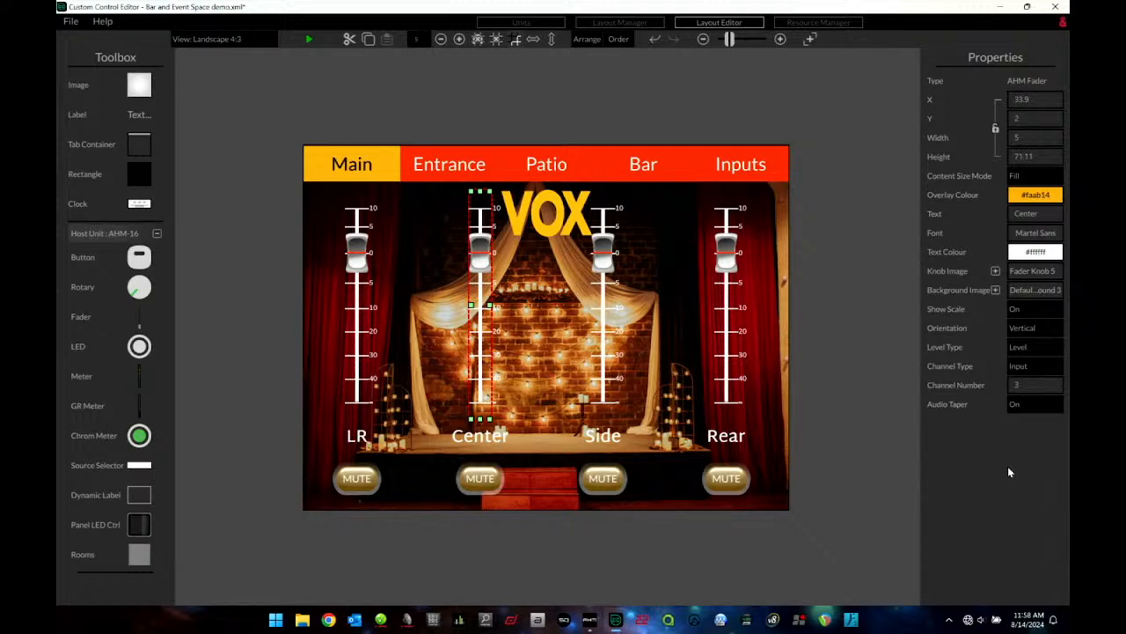
click(361, 484)
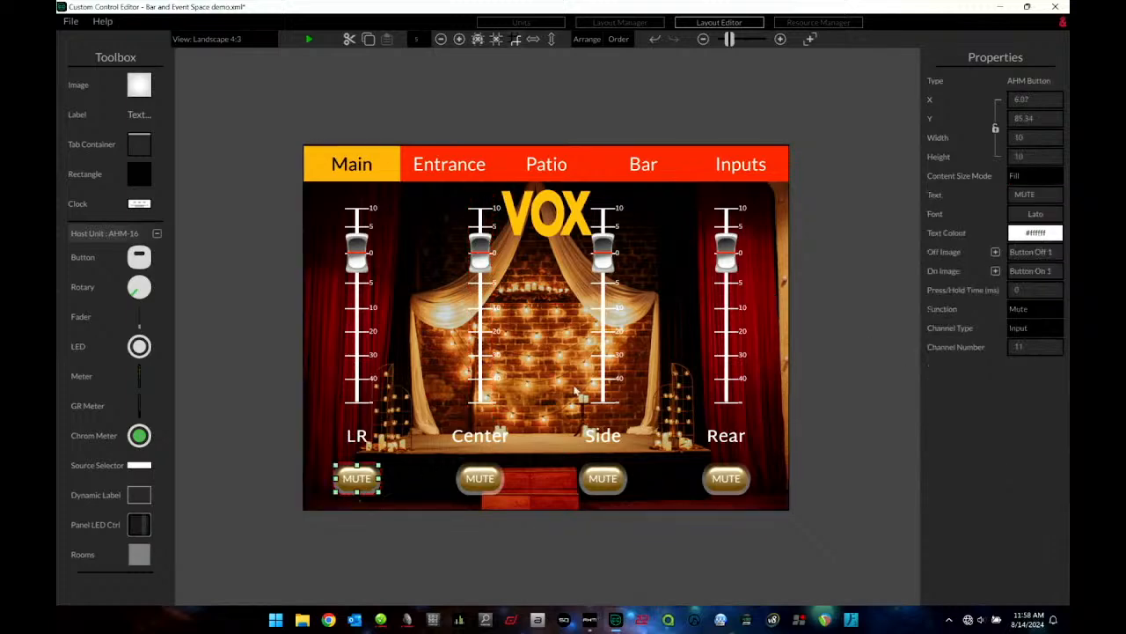
click(500, 437)
key(Escape)
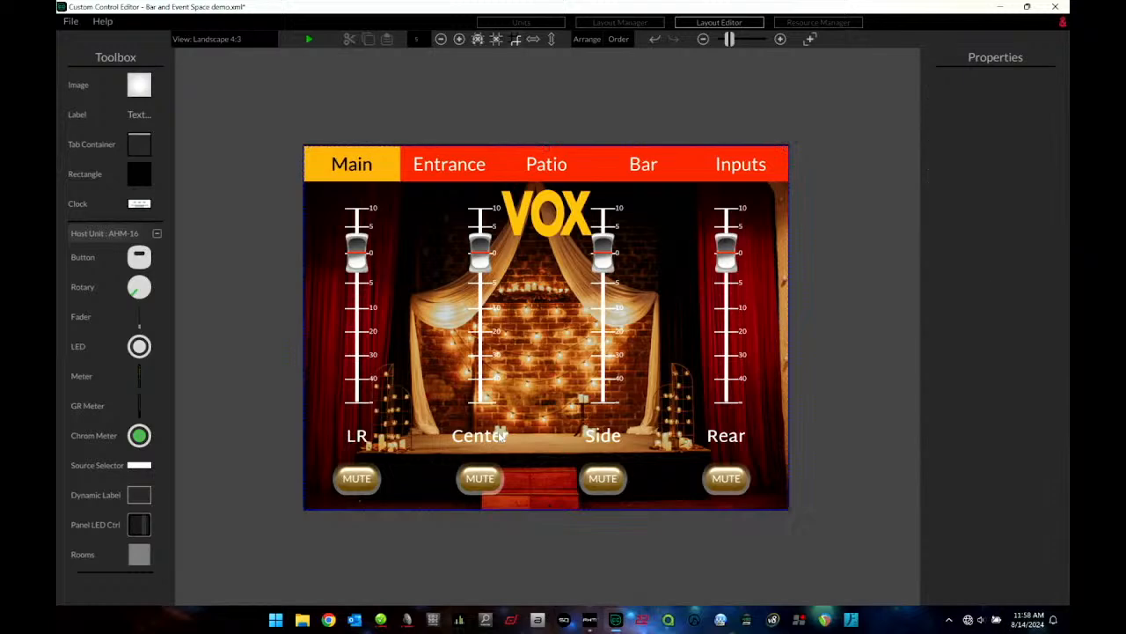
Look through the Entrance, Patio, Bar and Inputs pages and inspect the properties of the WL meter.
click(446, 166)
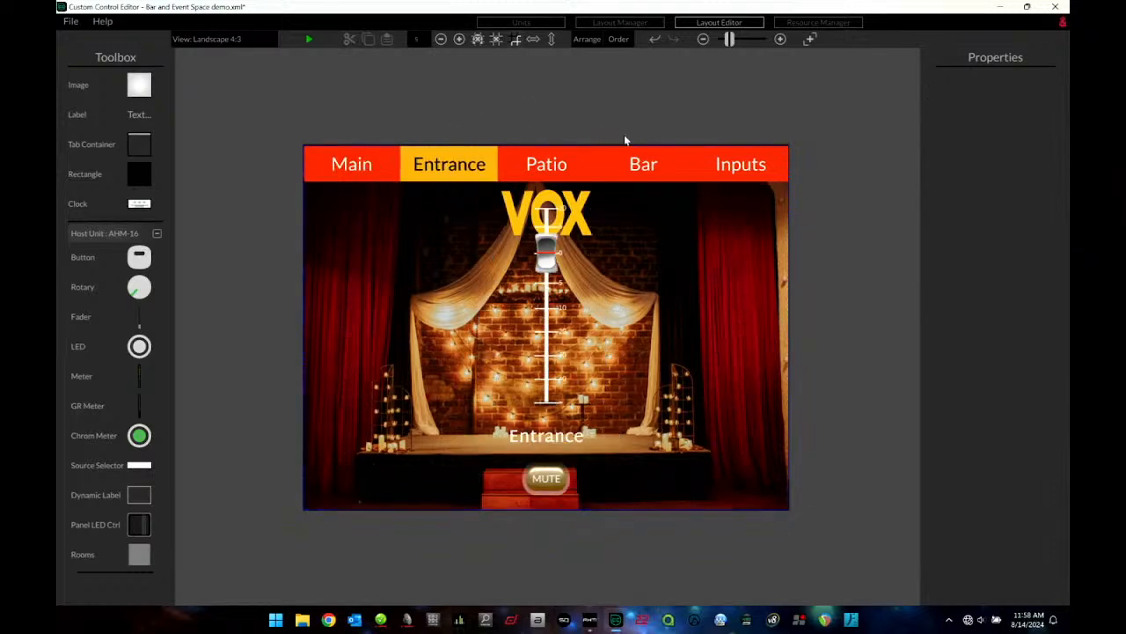
click(552, 171)
click(659, 173)
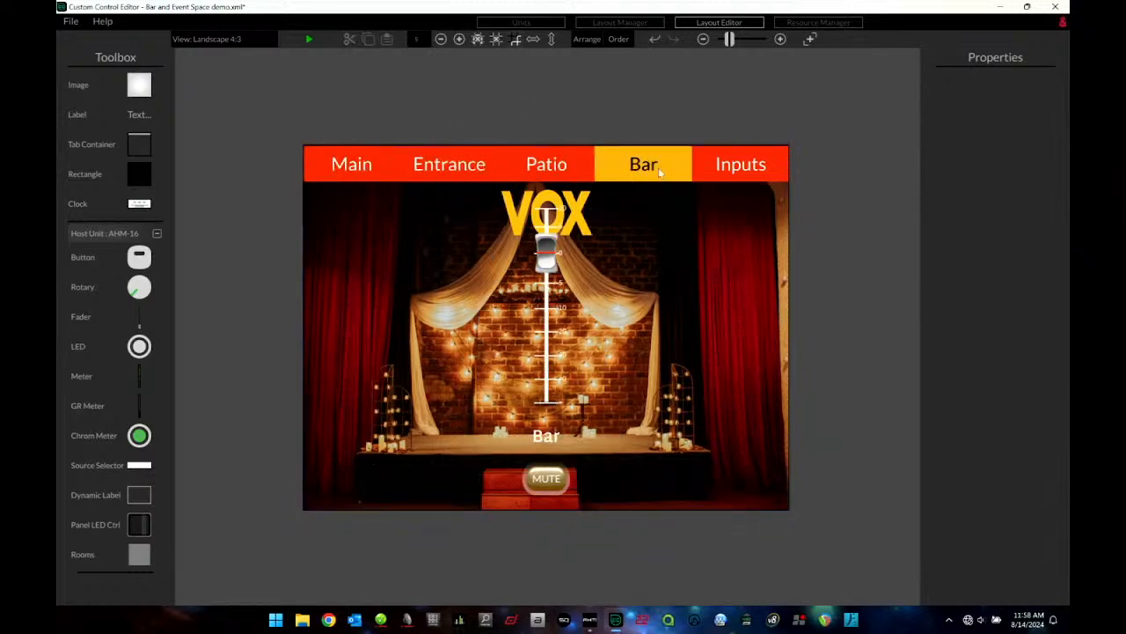
click(744, 172)
click(385, 291)
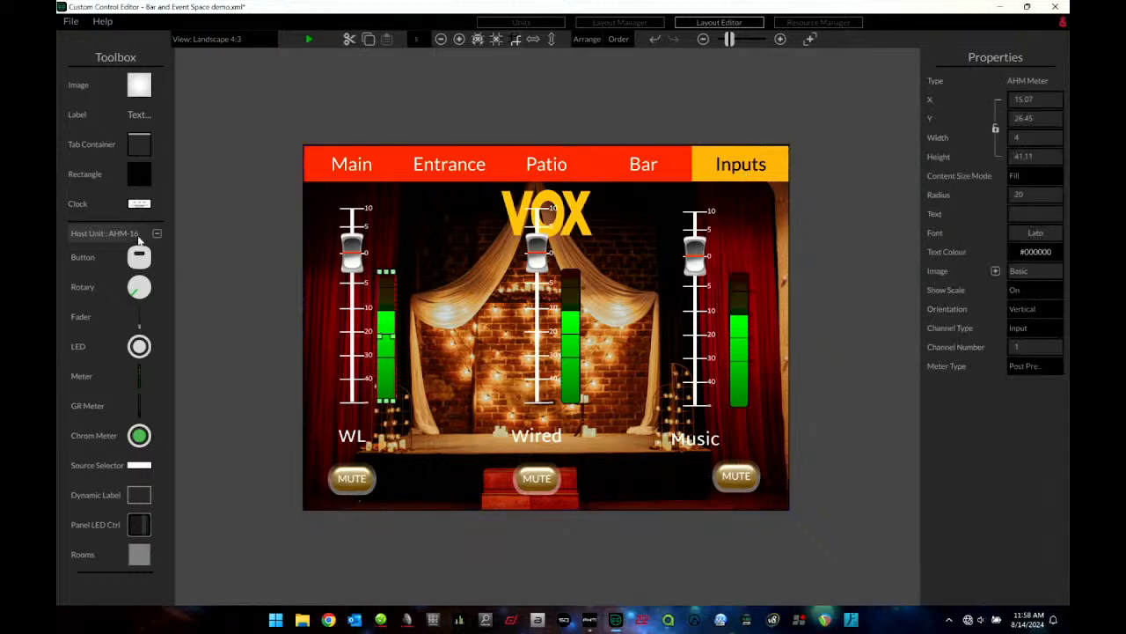
Place a clock above the Music fader on the Inputs page and start a layout test.
drag(140, 205, 710, 211)
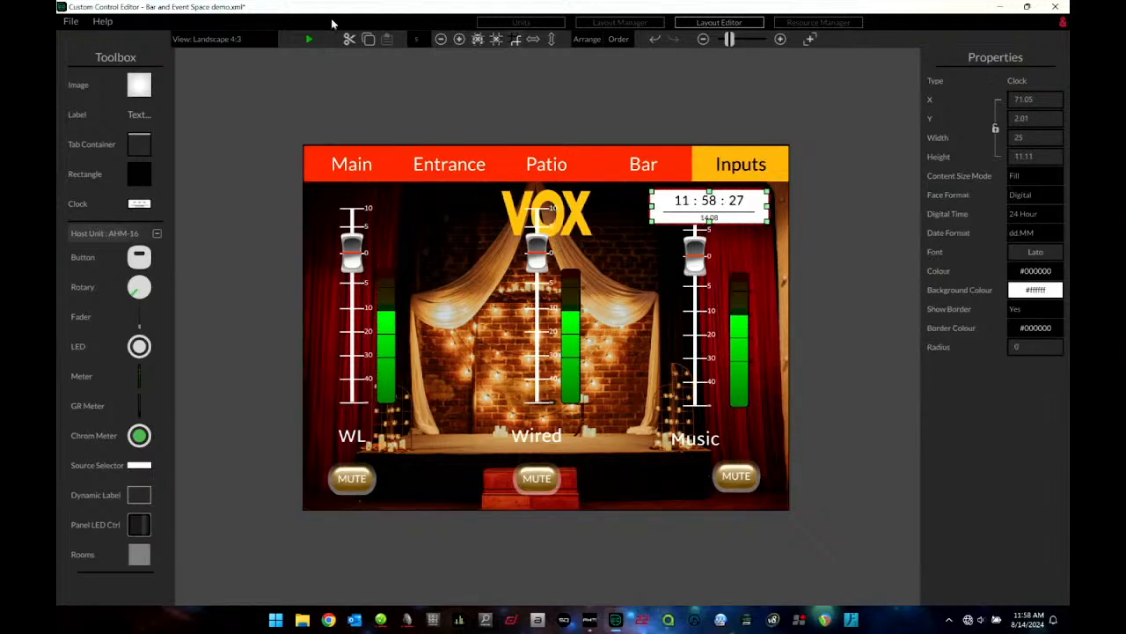
click(310, 39)
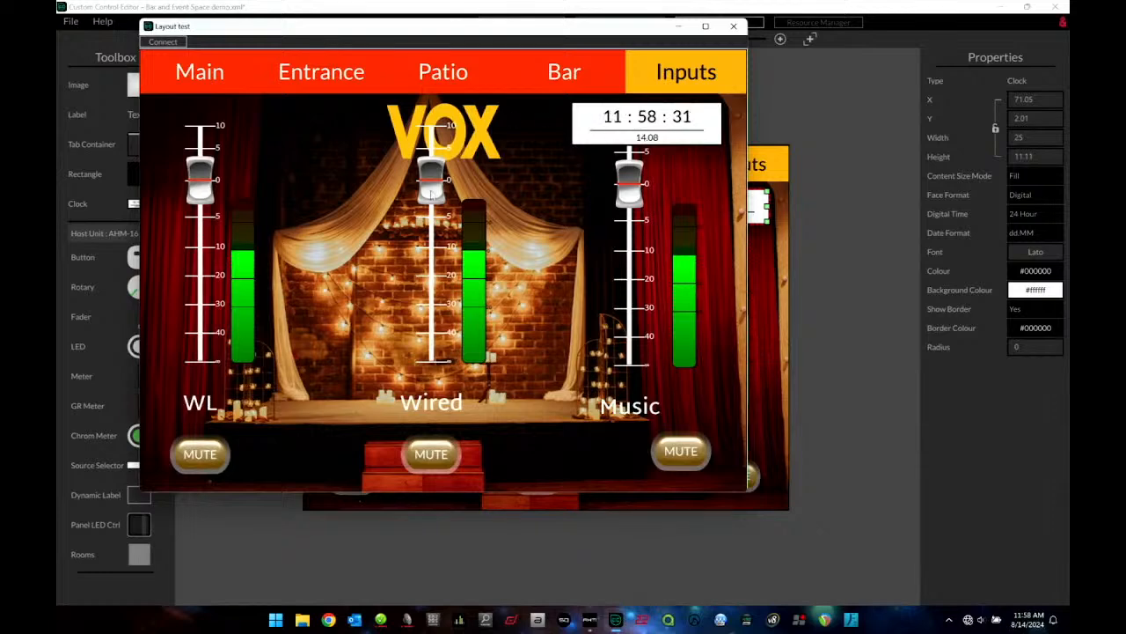
Try the Wired fader and the Bar page's mute button in the layout test, and close the test.
mouse_move(433, 192)
mouse_down()
mouse_move(422, 291)
mouse_move(432, 184)
mouse_up()
click(567, 72)
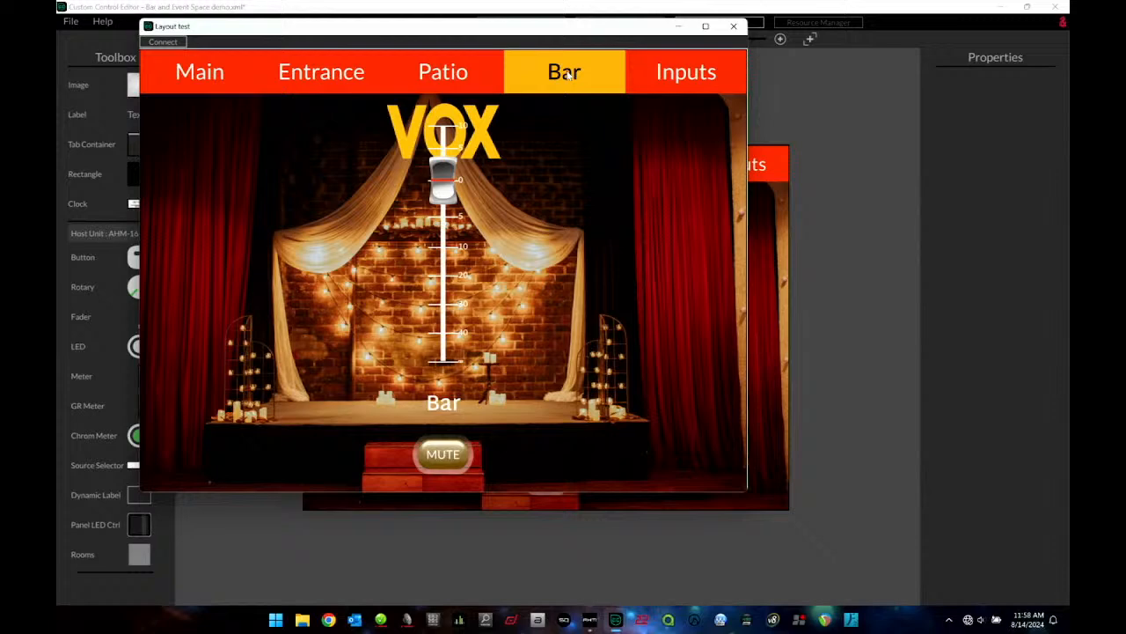
click(440, 451)
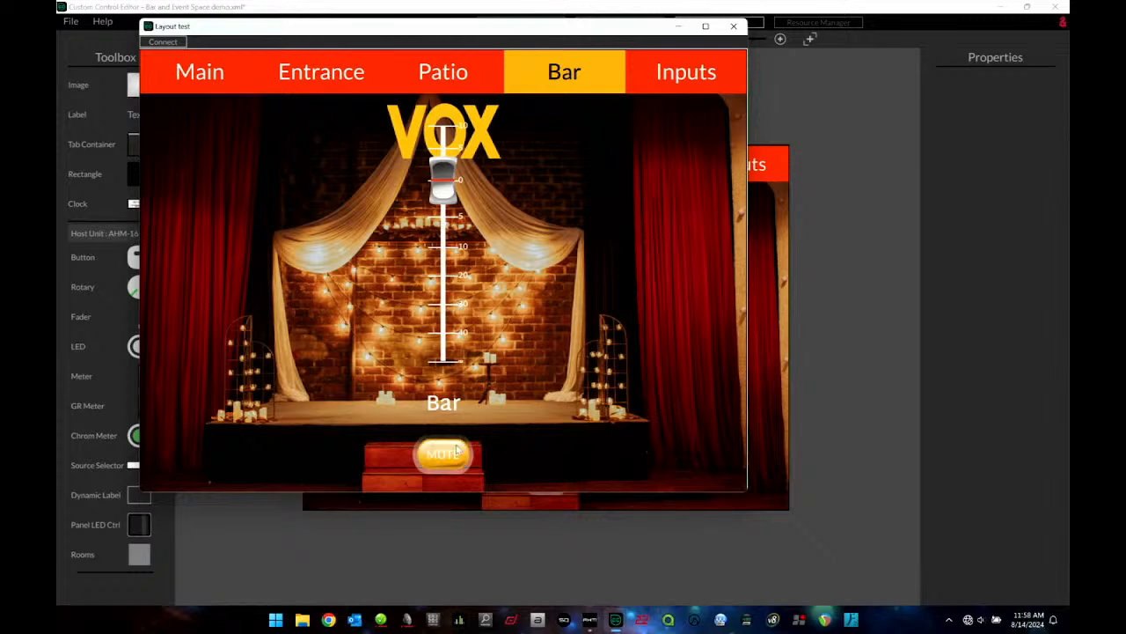
click(731, 30)
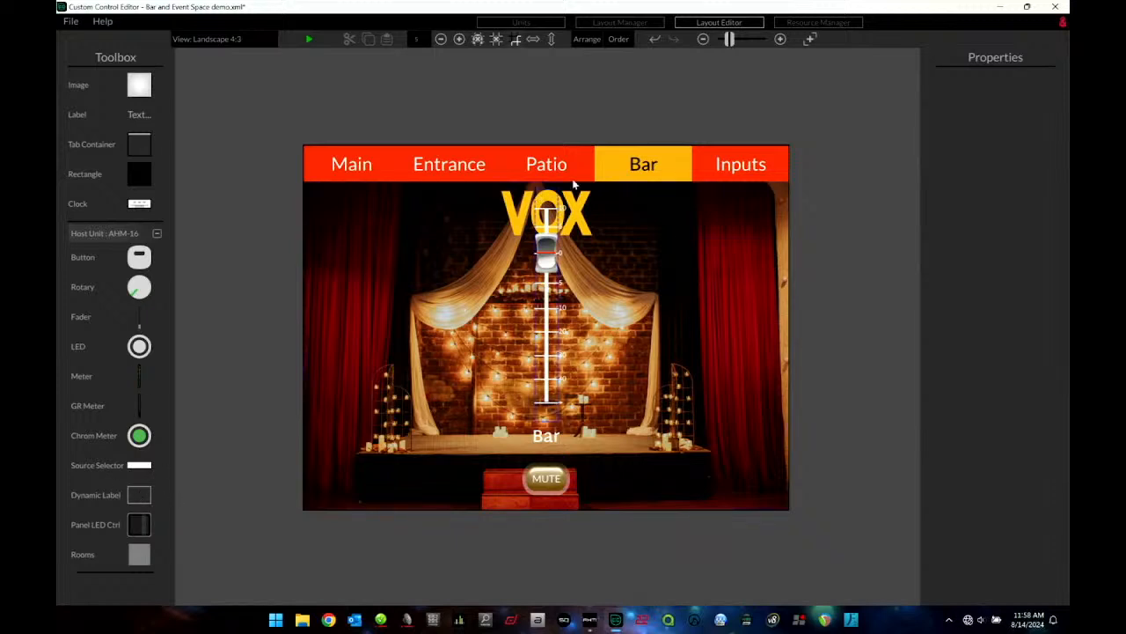
Delete the clock from the Inputs page.
click(739, 166)
click(730, 220)
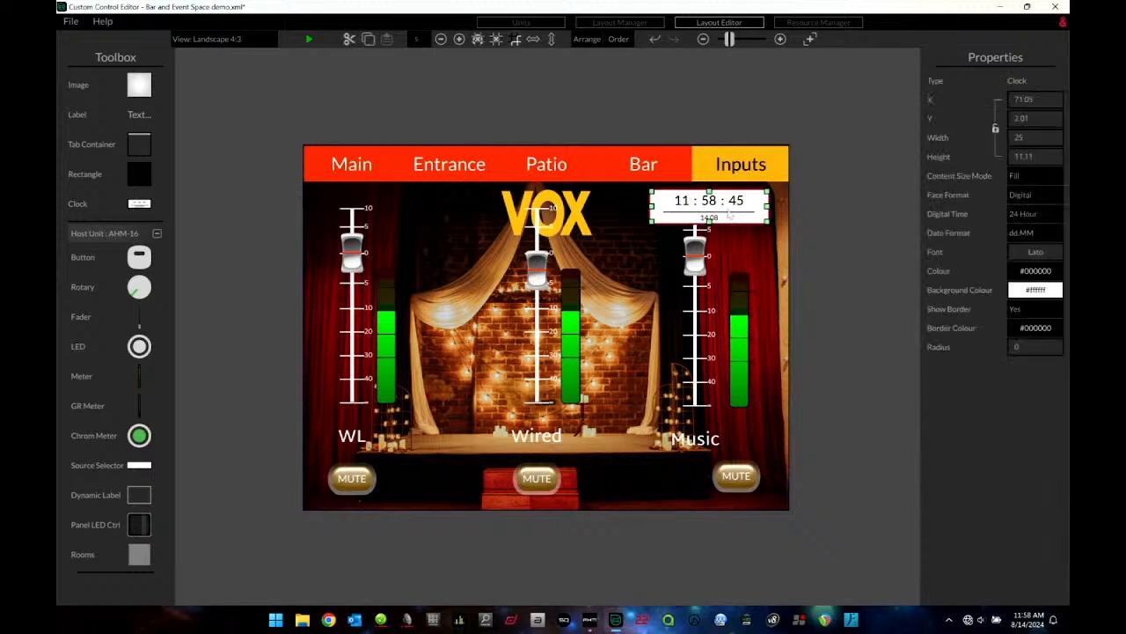
key(Delete)
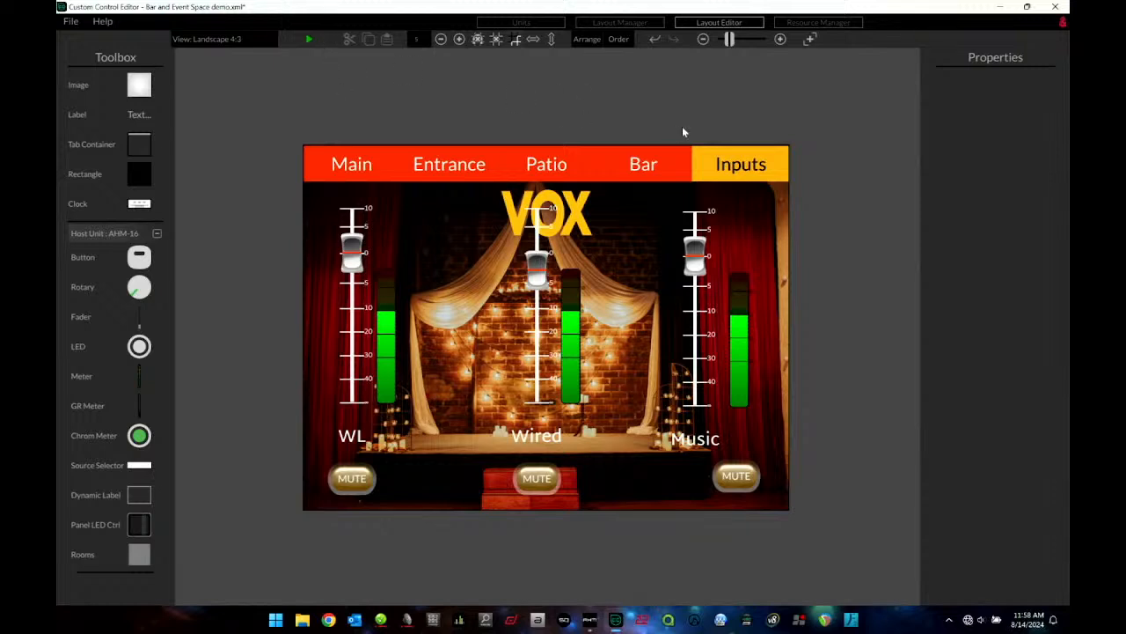
Run the layout test and connect it to the Demo AHM-16 unit, entering the keyring password.
click(308, 38)
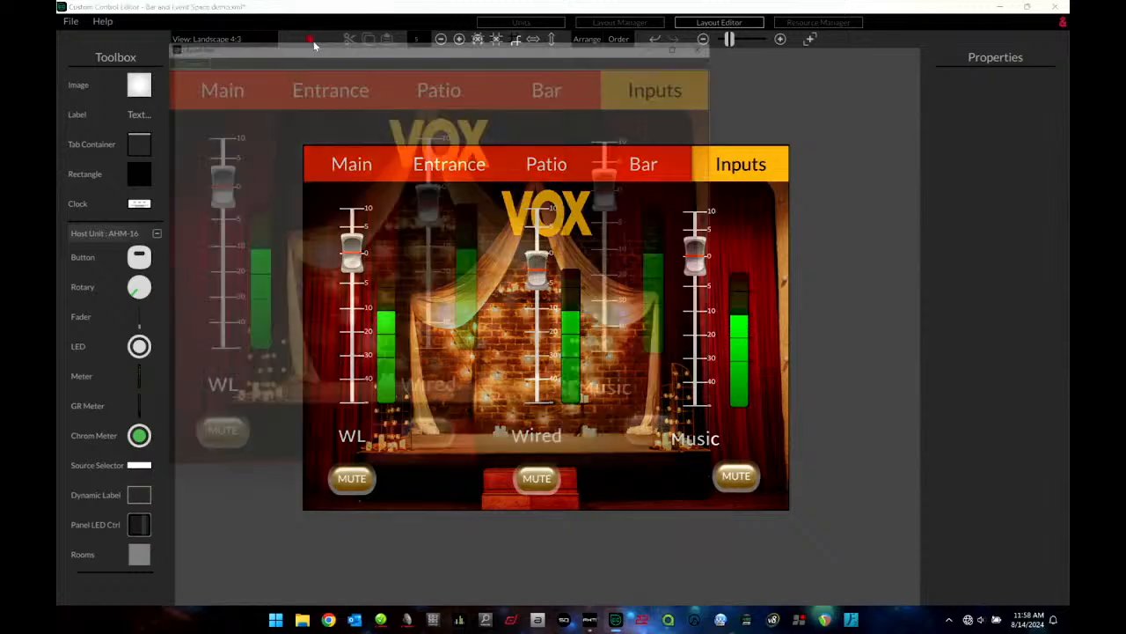
click(165, 43)
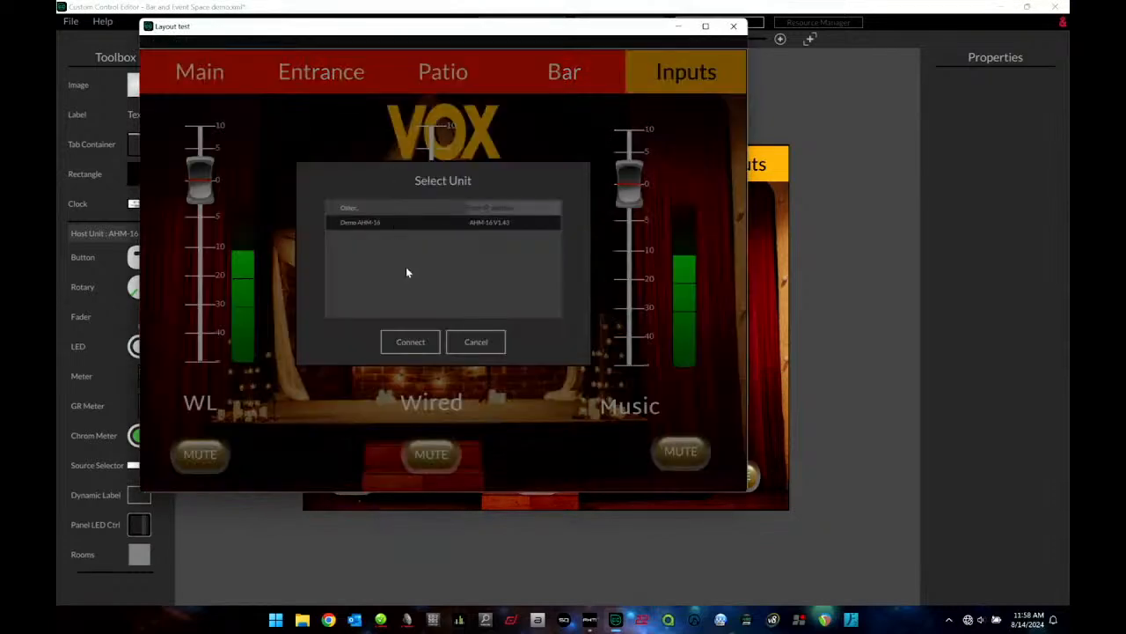
click(411, 343)
click(441, 270)
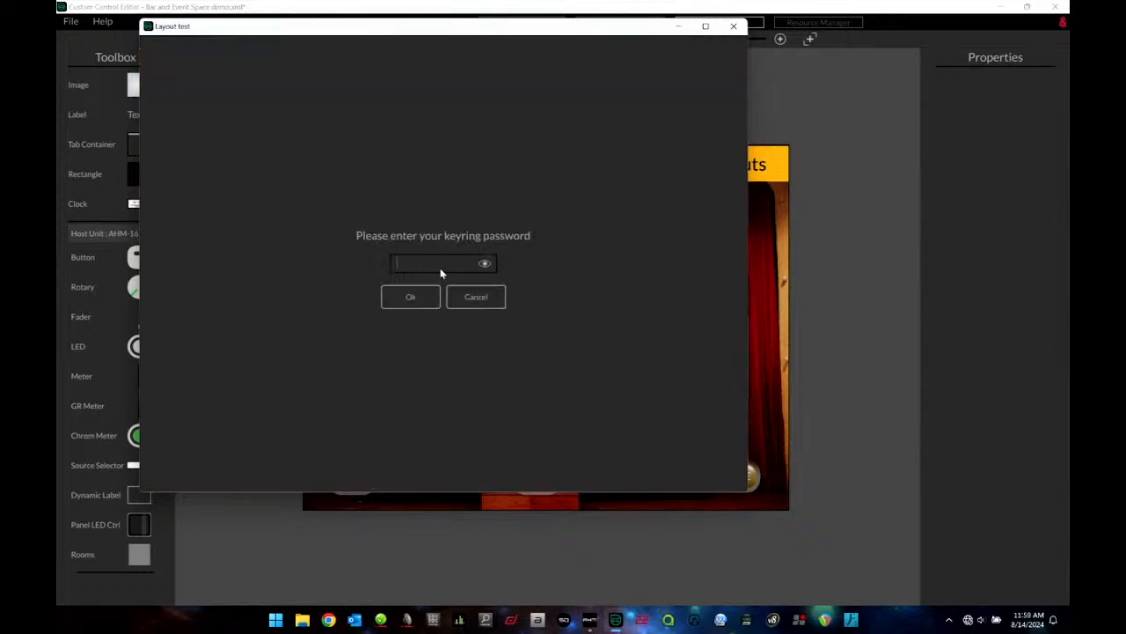
text(****)
key(Return)
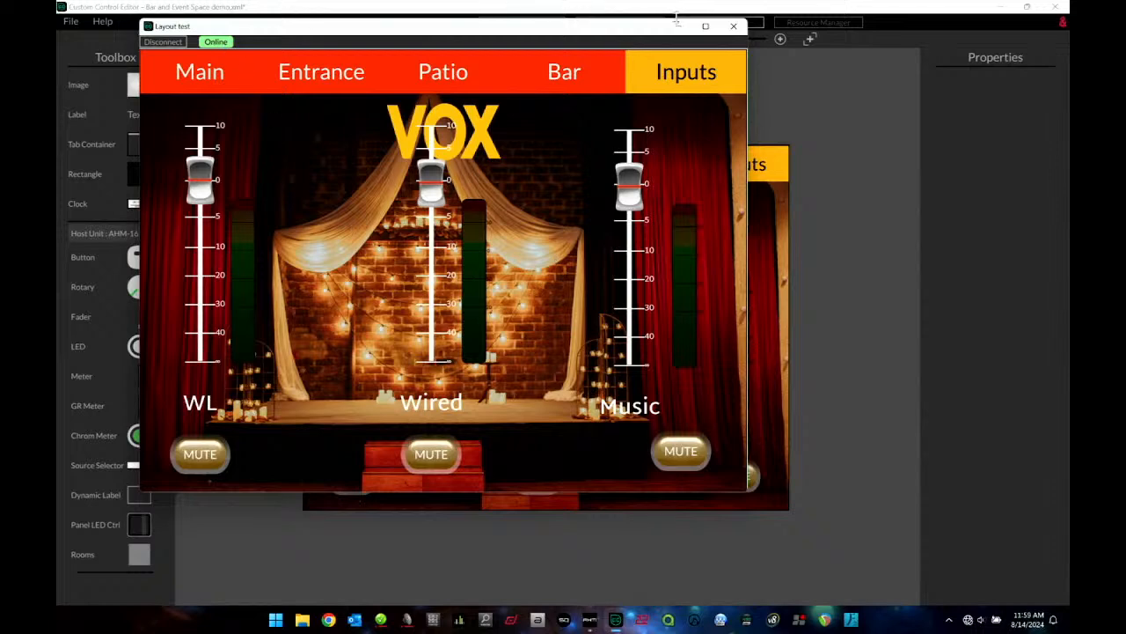
Lower the Wired fader slightly below 0 in the connected layout test and close the test.
drag(431, 185, 440, 211)
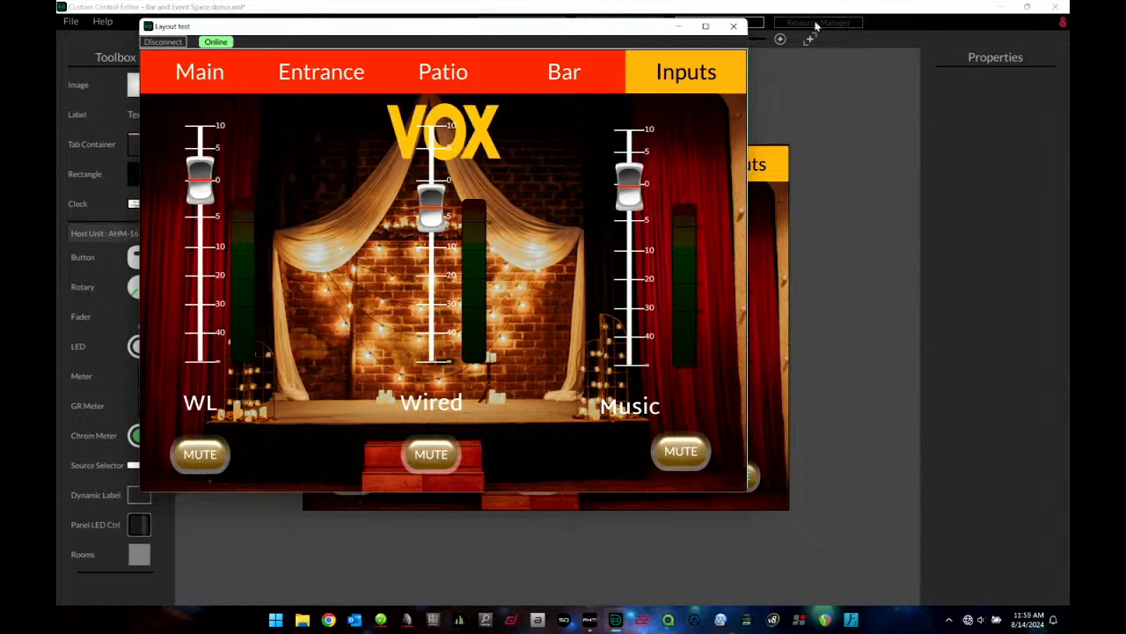
click(735, 27)
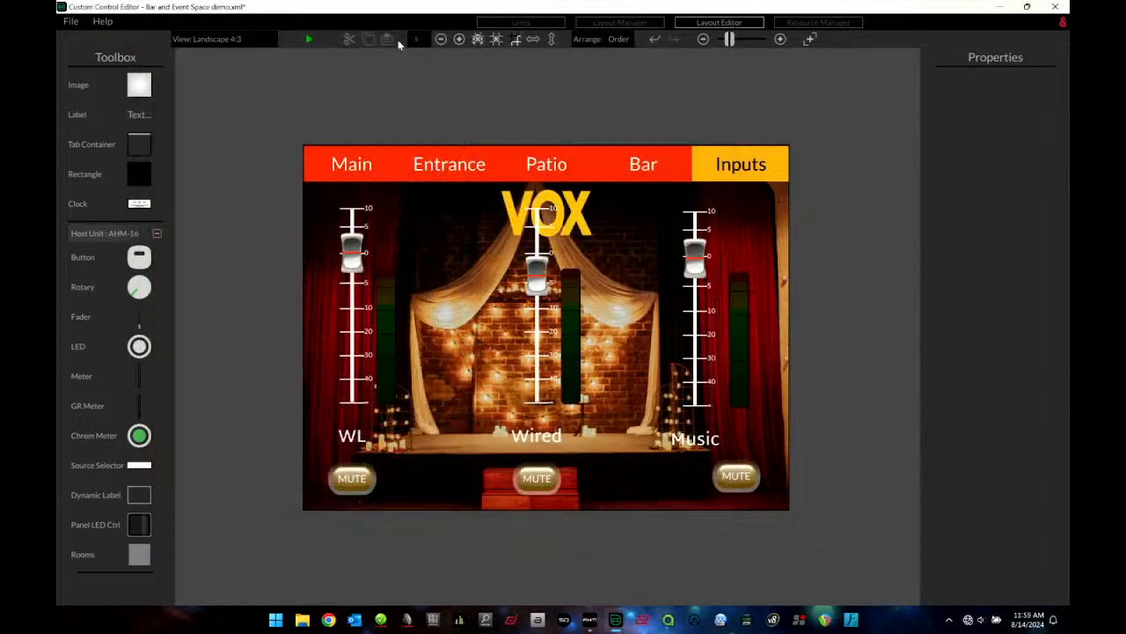
Check the options for uploading the configuration to the Demo AHM-16 unit without uploading it.
click(71, 22)
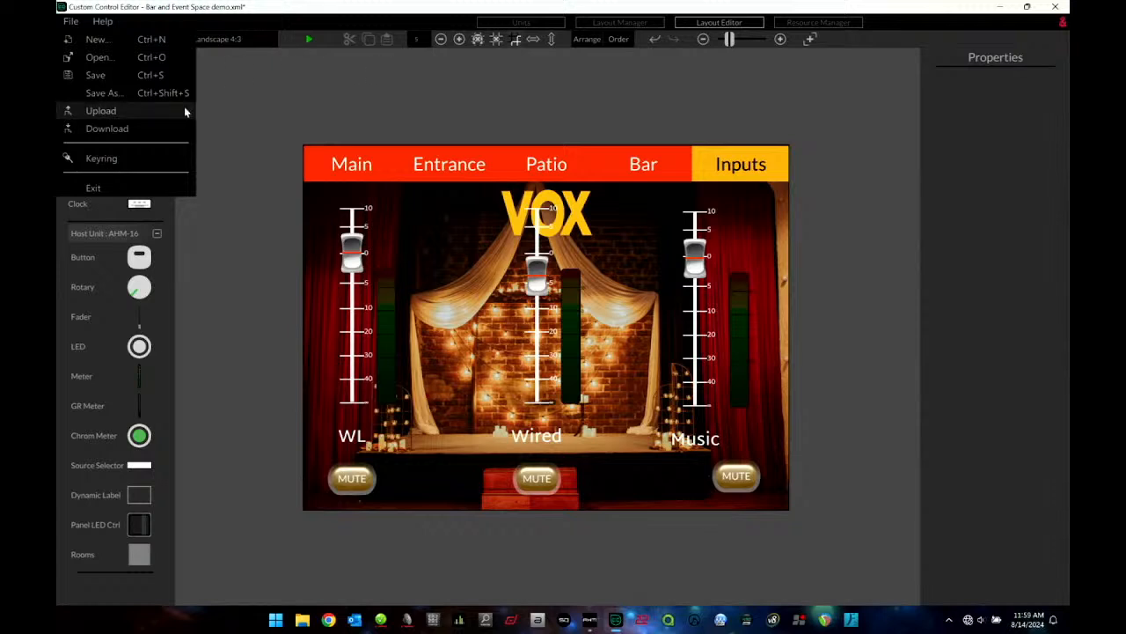
click(92, 111)
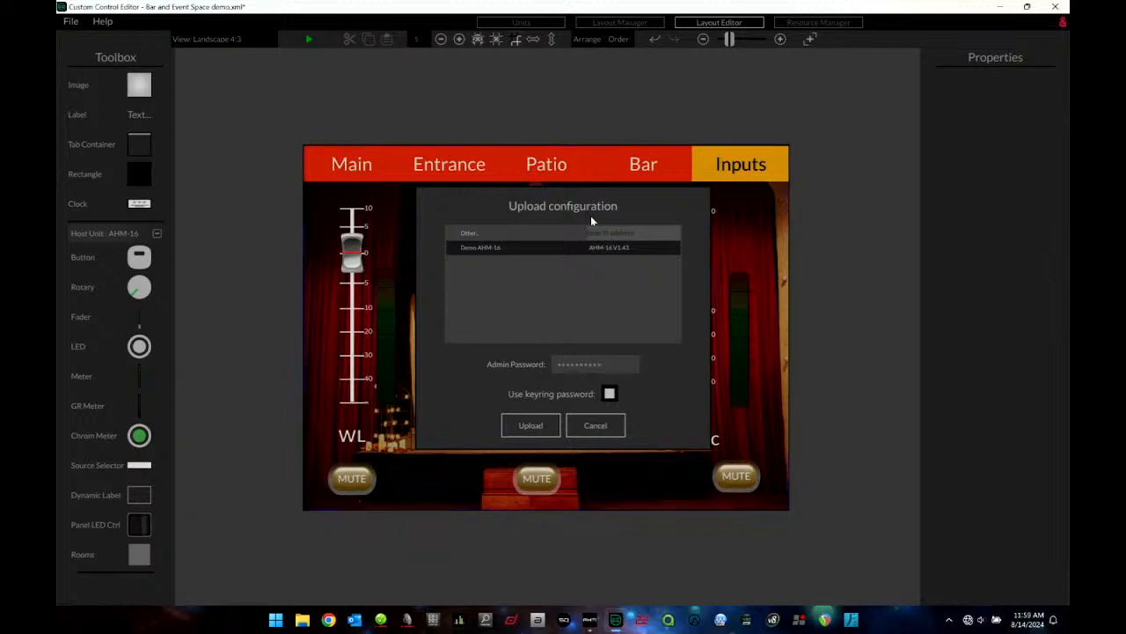
click(591, 426)
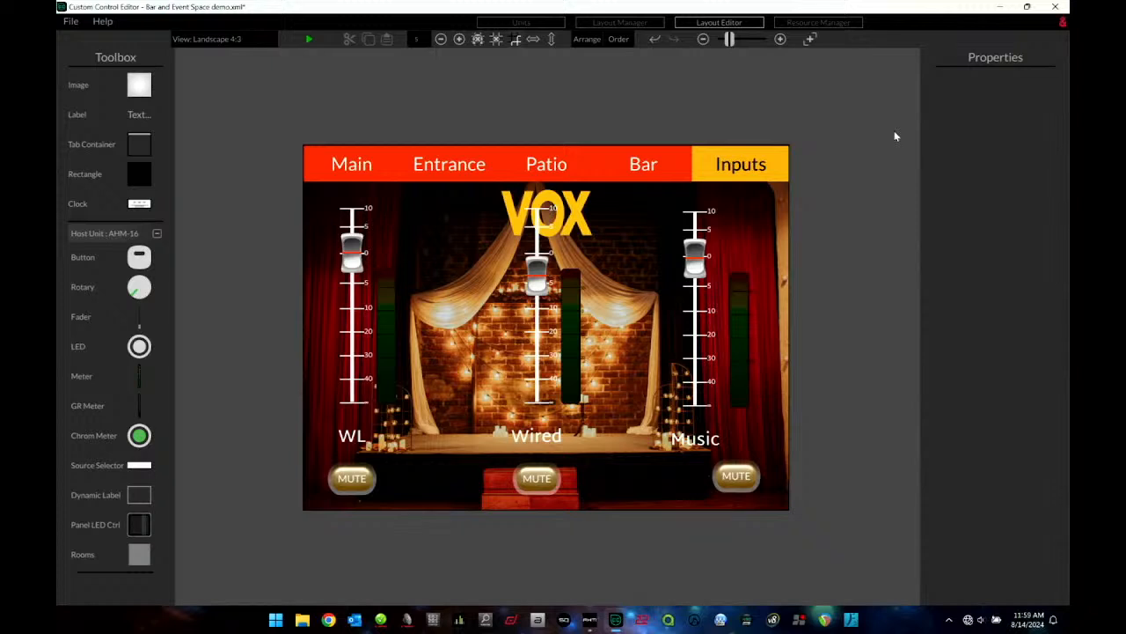
Return to the layout list and open the portrait Bar layout for editing.
click(620, 24)
double_click(449, 239)
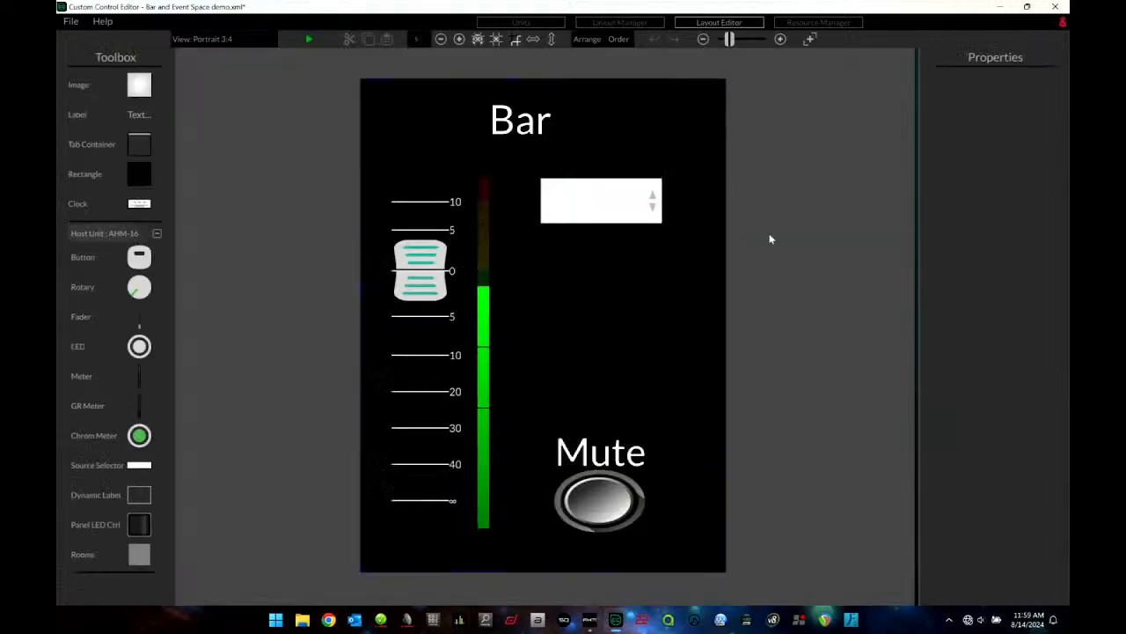